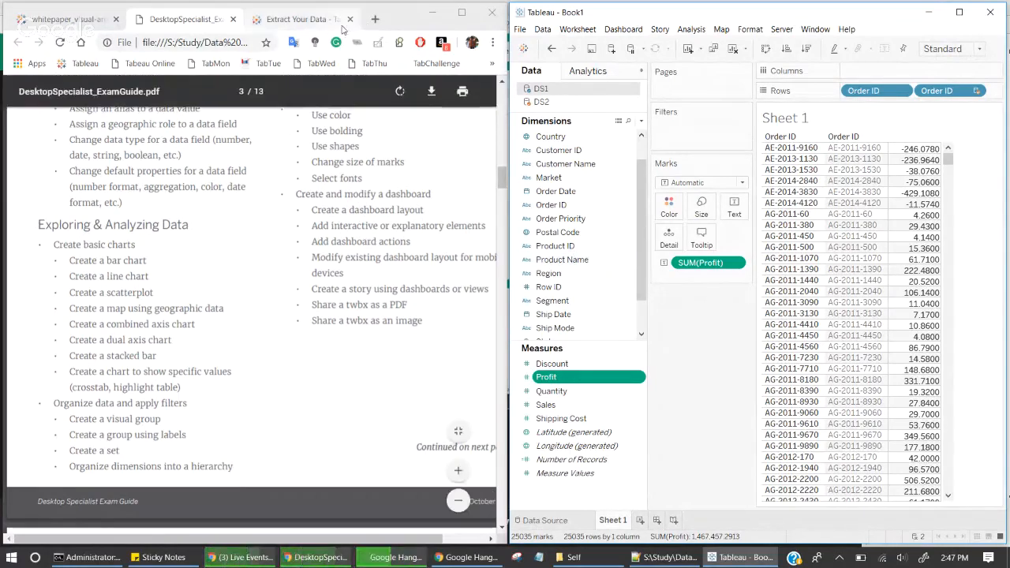
Step: Close the Extract Your Data page and highlight the Exploring & Analyzing Data heading, followed by Create basic charts, in the exam guide
left_click(341, 305)
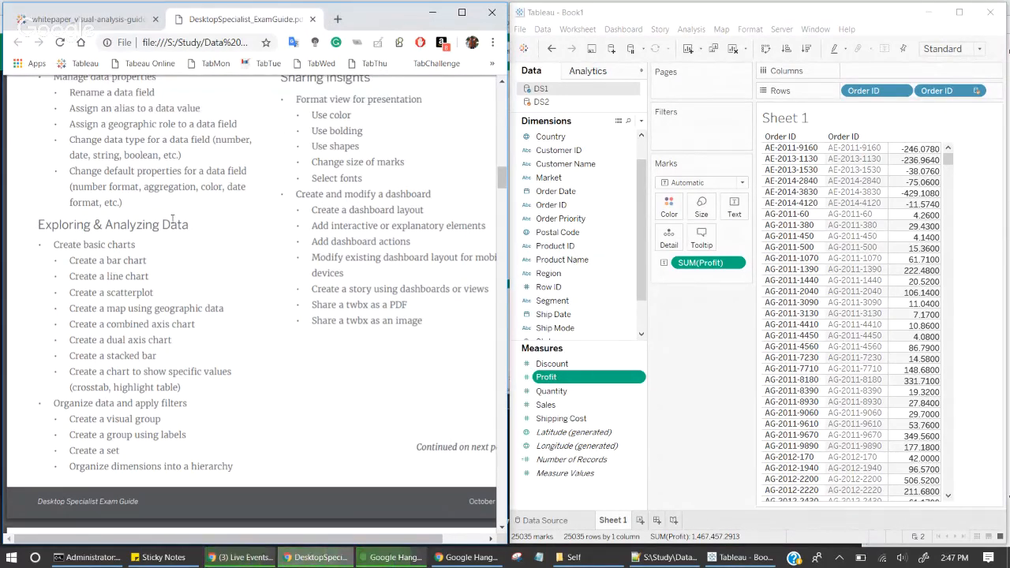
left_click_drag(192, 226, 41, 225)
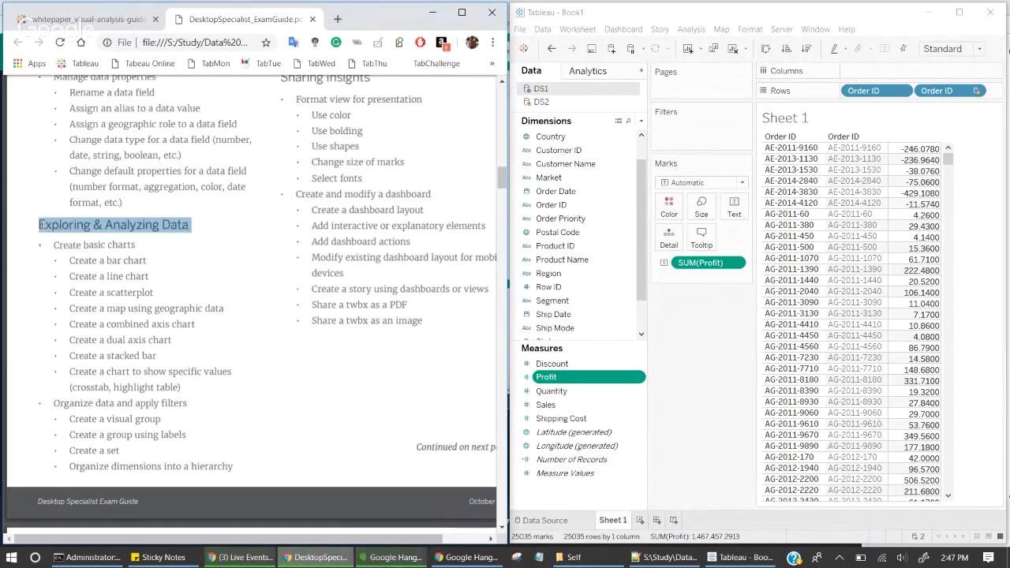
left_click(189, 262)
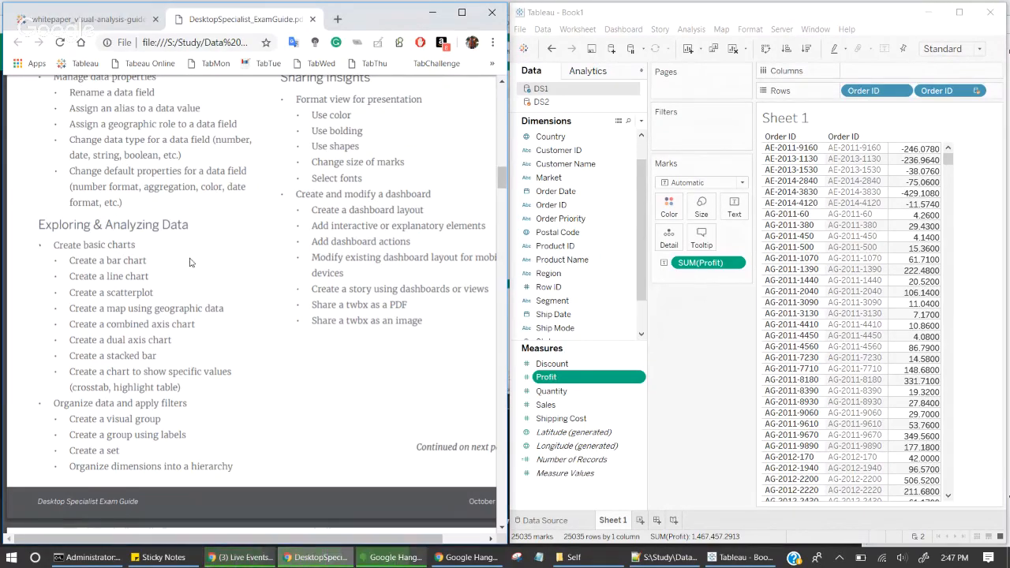
left_click_drag(54, 245, 139, 244)
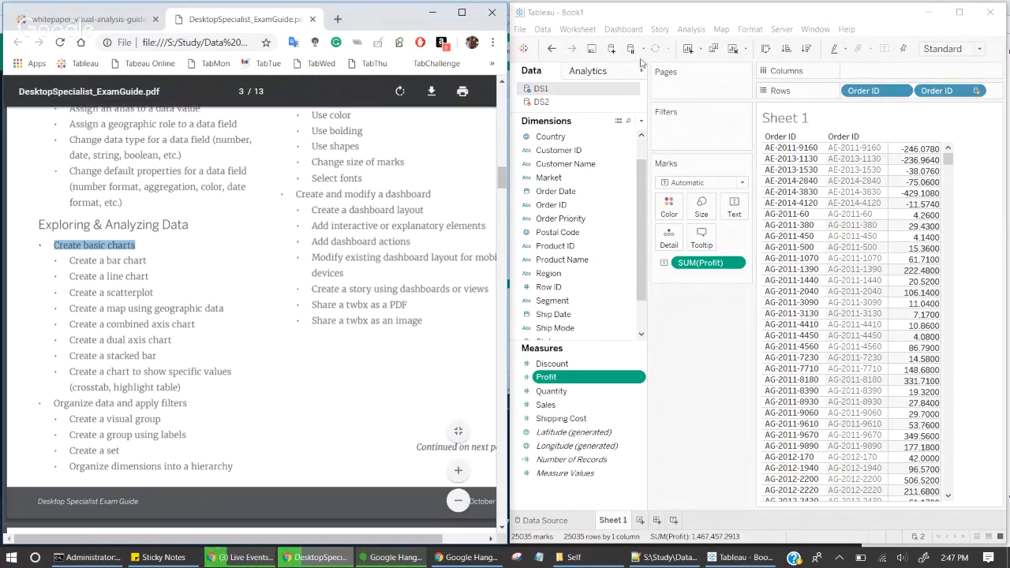
Step: Clear Sheet 1 in Tableau and build a horizontal bar chart of Profit with Show Me
left_click(688, 49)
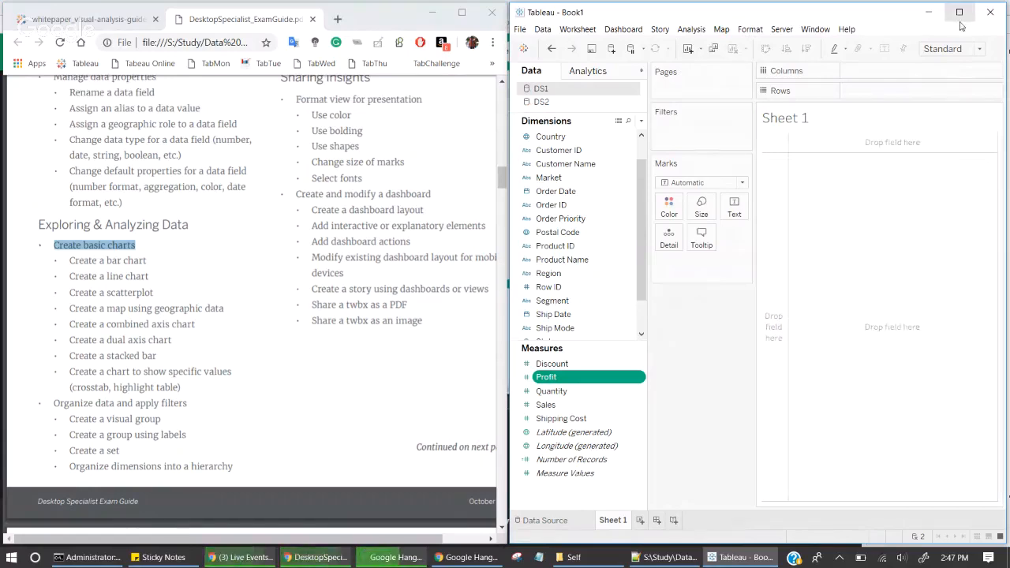
left_click(958, 12)
left_click(974, 42)
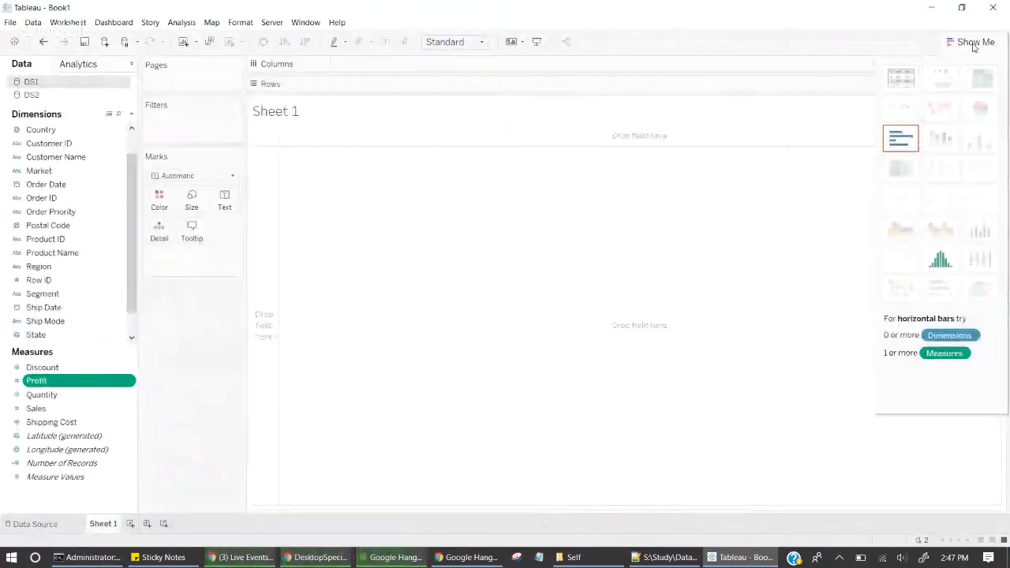
left_click(963, 8)
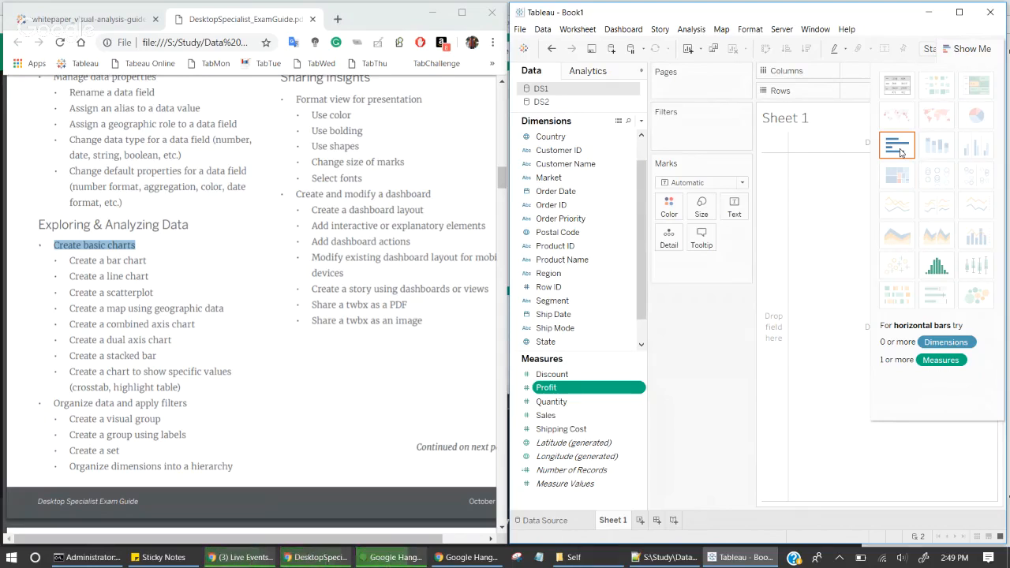
left_click(900, 152)
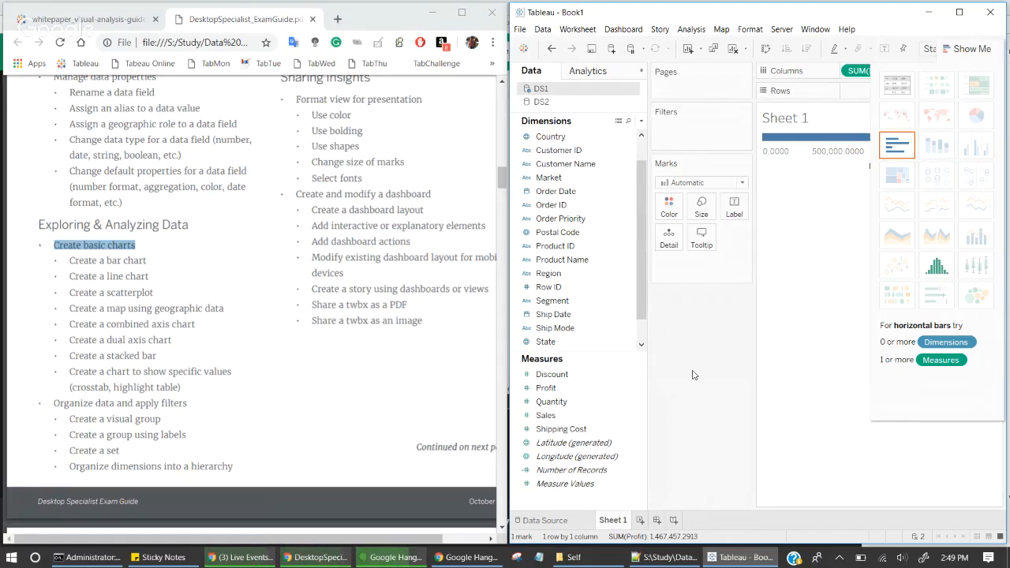
left_click(972, 49)
Step: Break the Profit bar down by Market and swap rows and columns to make the bars vertical
mouse_move(938, 139)
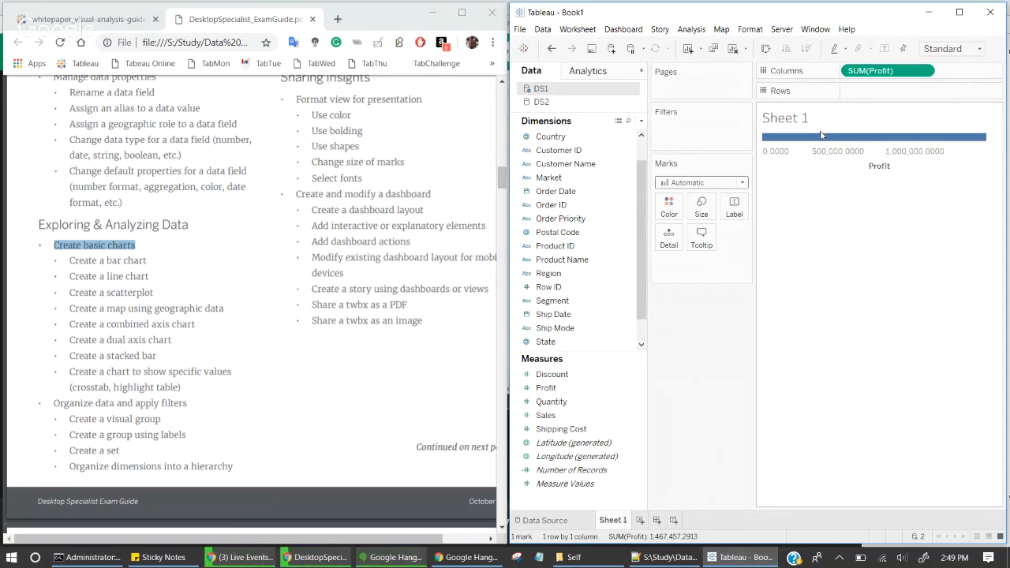
mouse_move(847, 139)
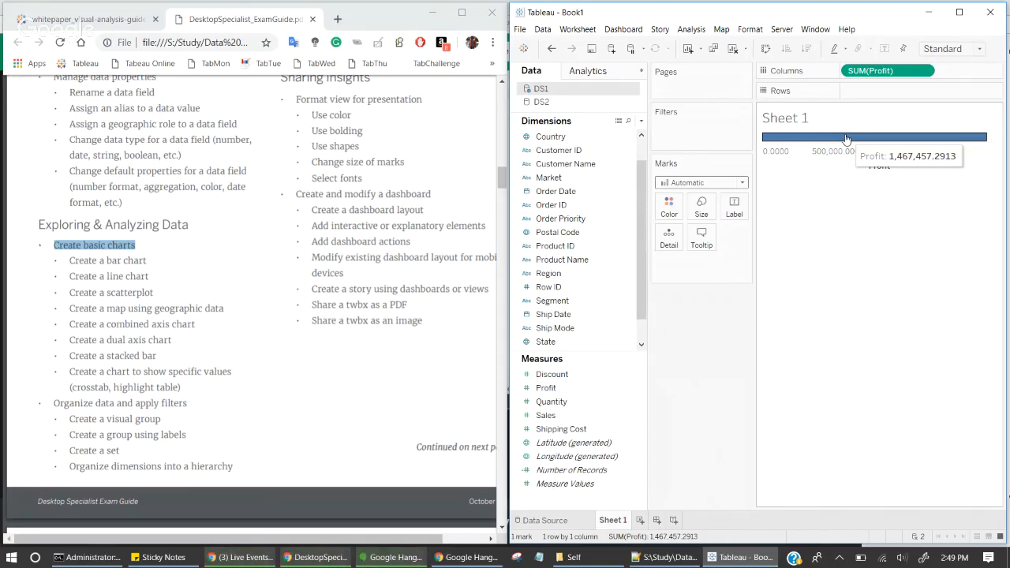
double_click(548, 177)
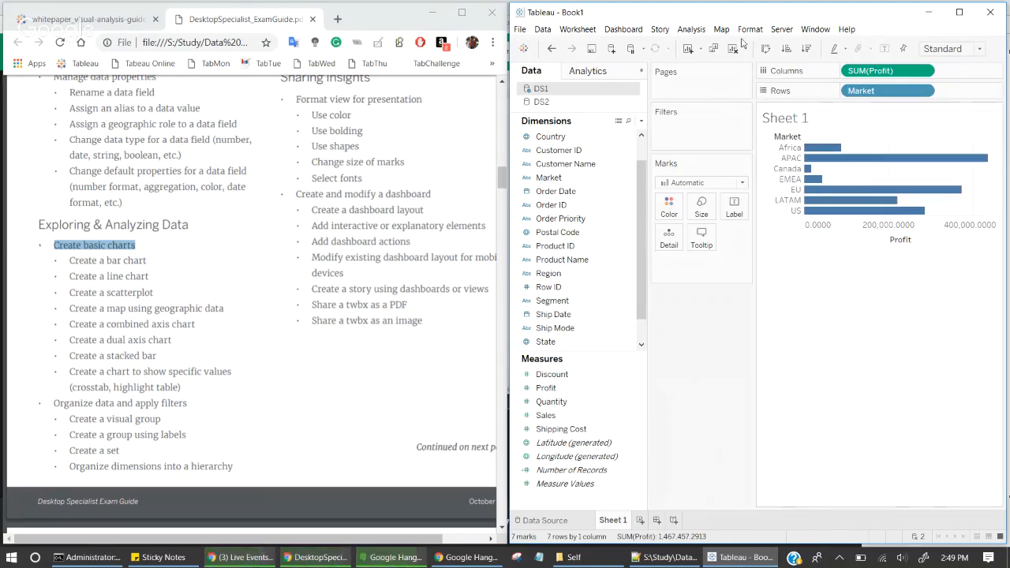
left_click(766, 49)
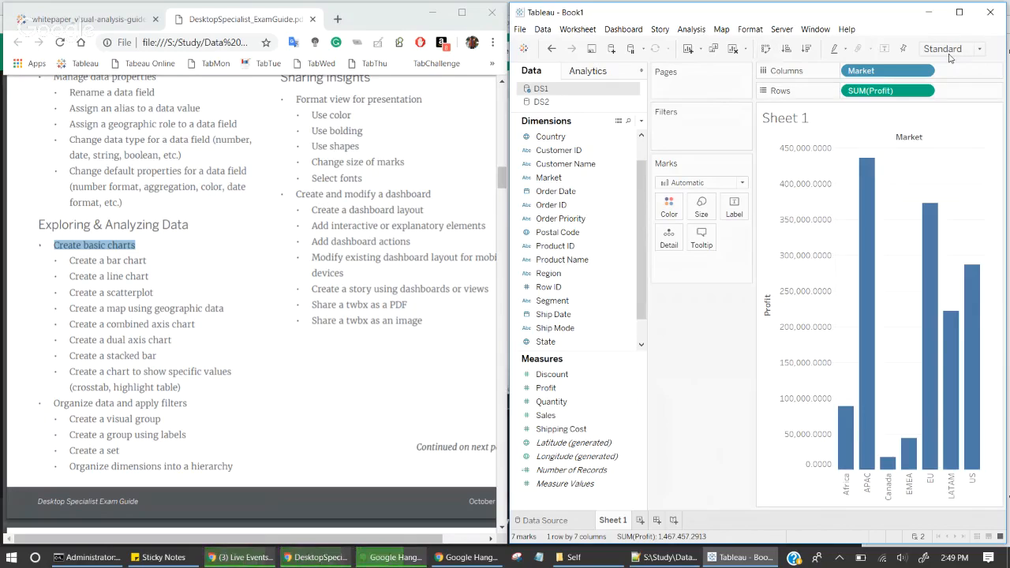
Step: Check the Show Me chart requirements and replace Market with Discount to plot Profit against Discount
left_click(962, 16)
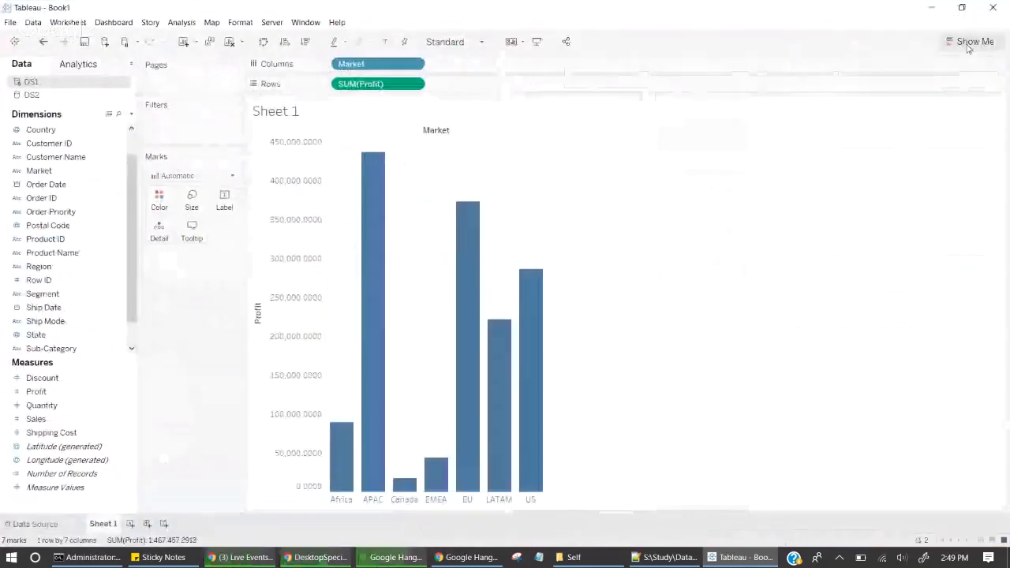
left_click(976, 42)
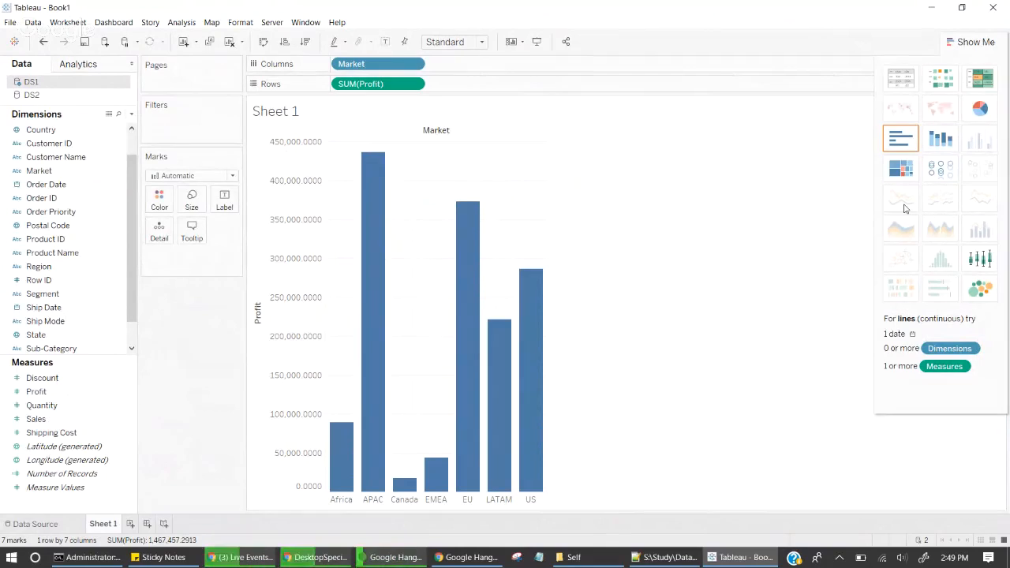
left_click_drag(370, 64, 420, 6)
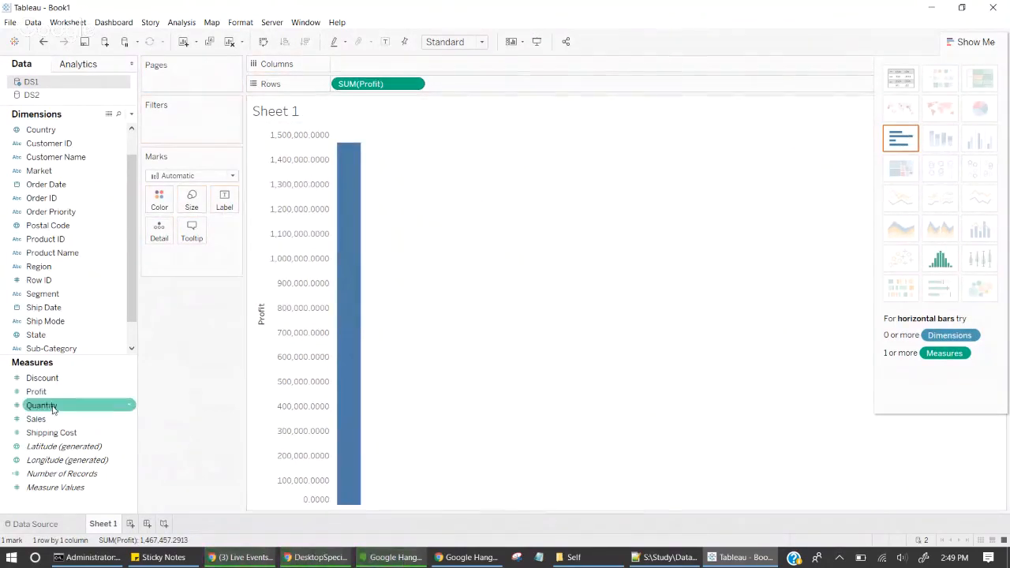
left_click(42, 379)
double_click(42, 378)
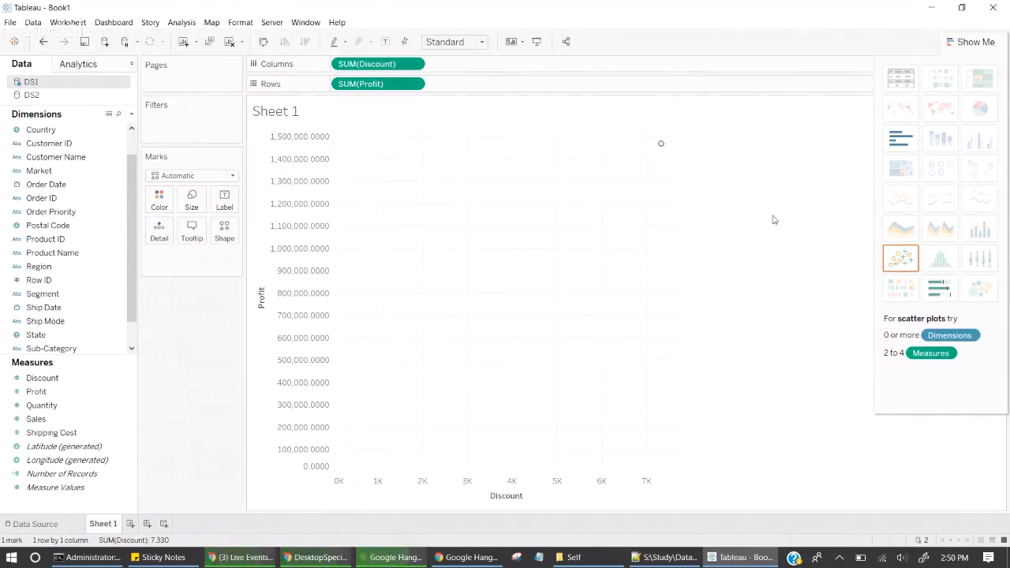
left_click(963, 10)
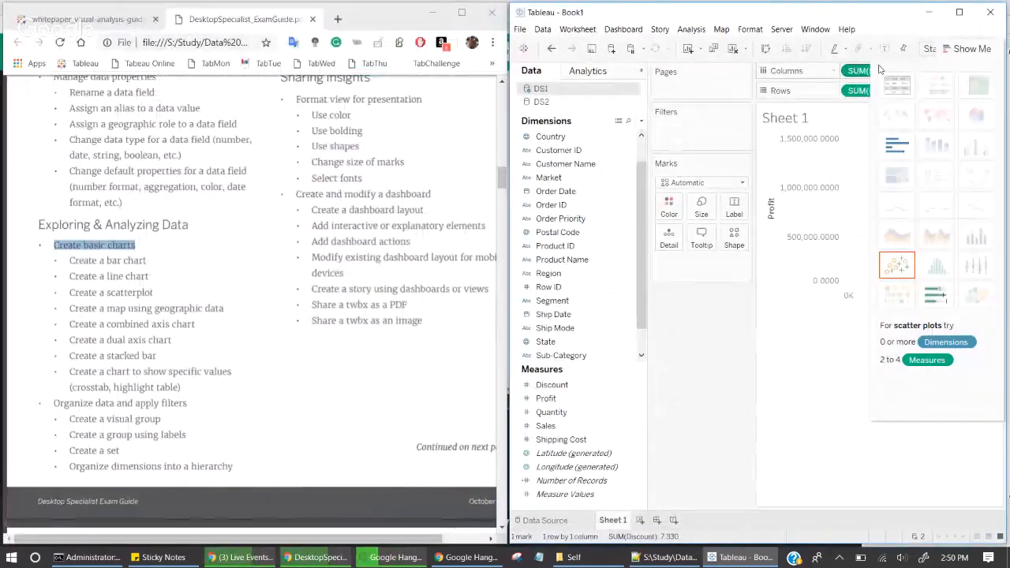
Step: Put Market back in place of Discount on the columns and set the mark type to Line
left_click_drag(856, 71, 552, 184)
double_click(550, 183)
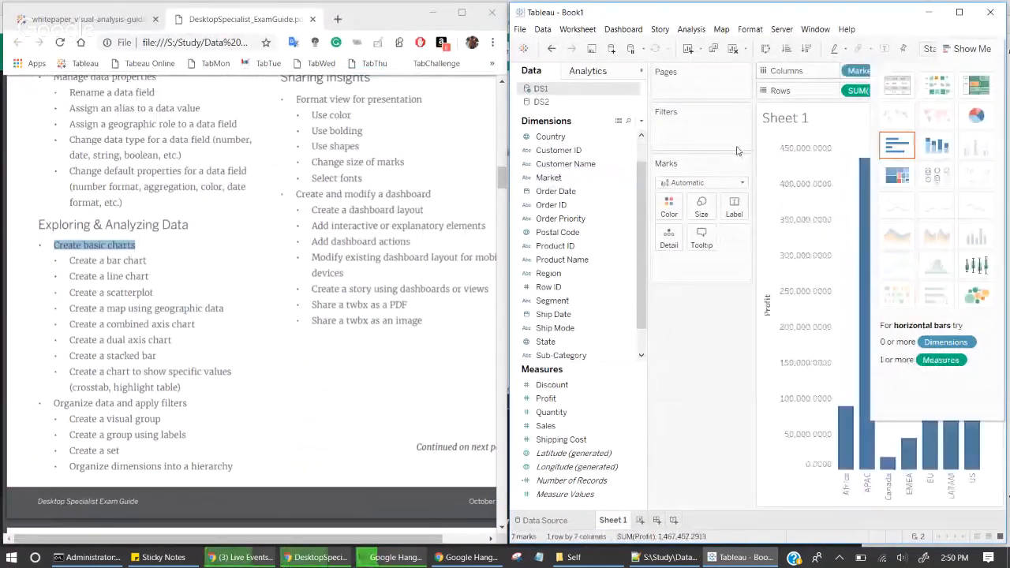
left_click(982, 52)
left_click(699, 184)
left_click(679, 225)
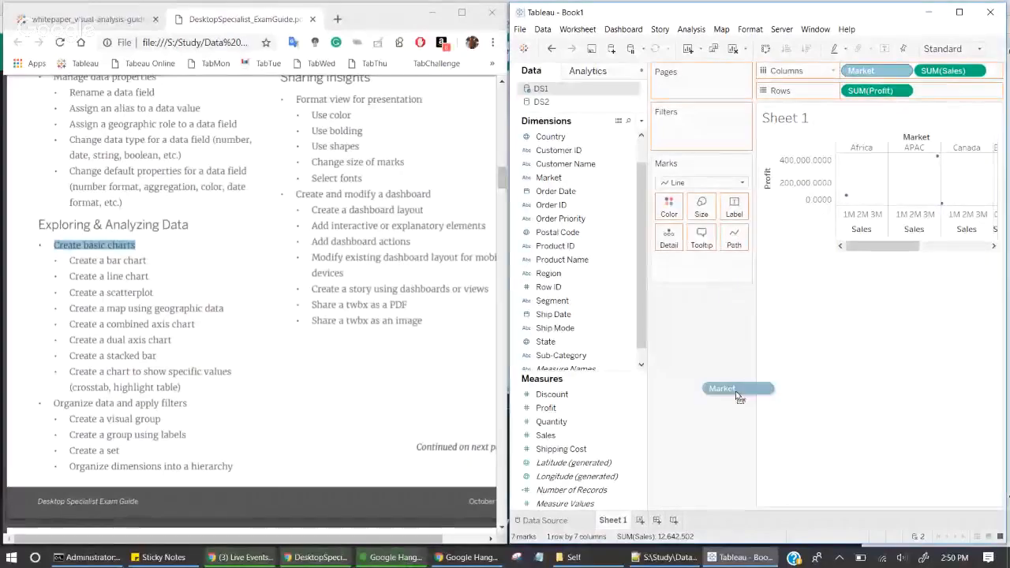
Step: Remove Market from the columns and disaggregate the measures in the Sales and Profit chart
left_click_drag(720, 388, 702, 410)
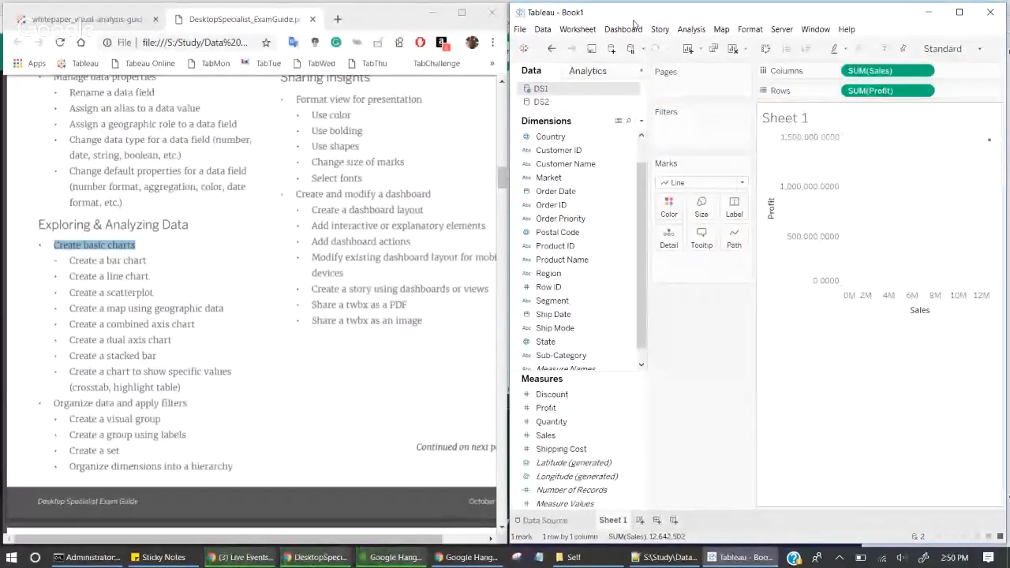
left_click(691, 29)
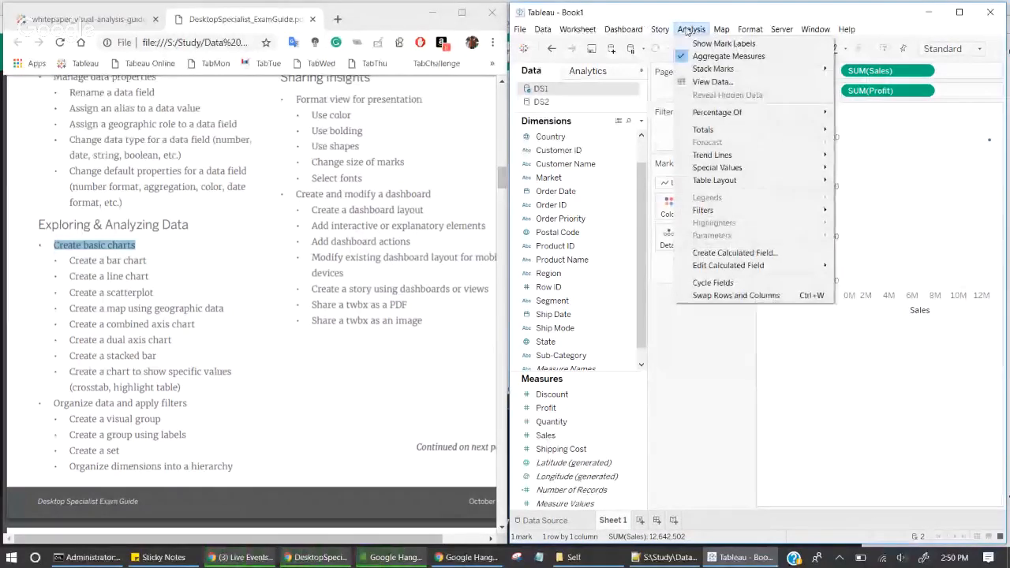
left_click(712, 56)
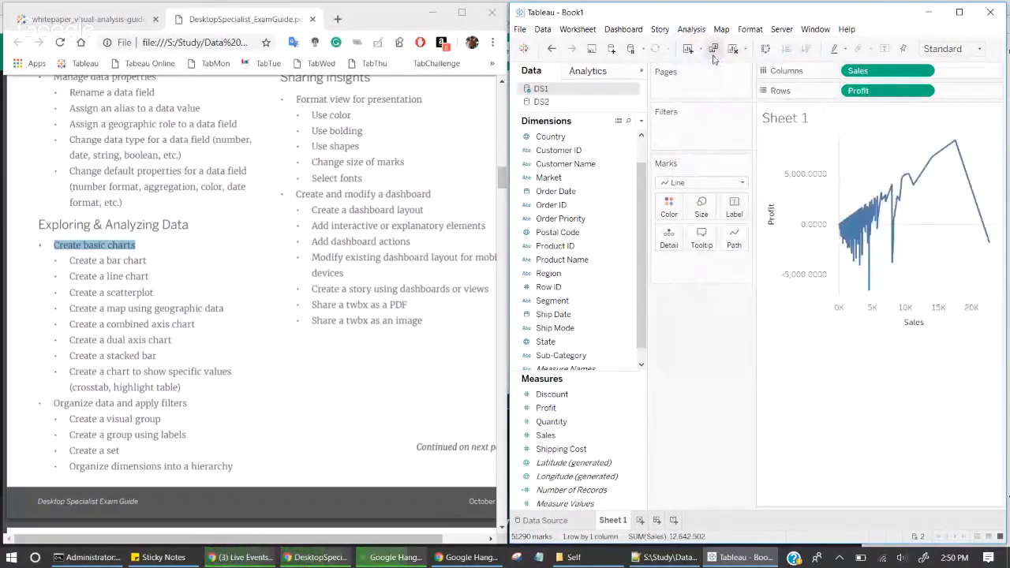
Step: Change the marks of the Sales versus Profit chart to Circle
left_click(702, 183)
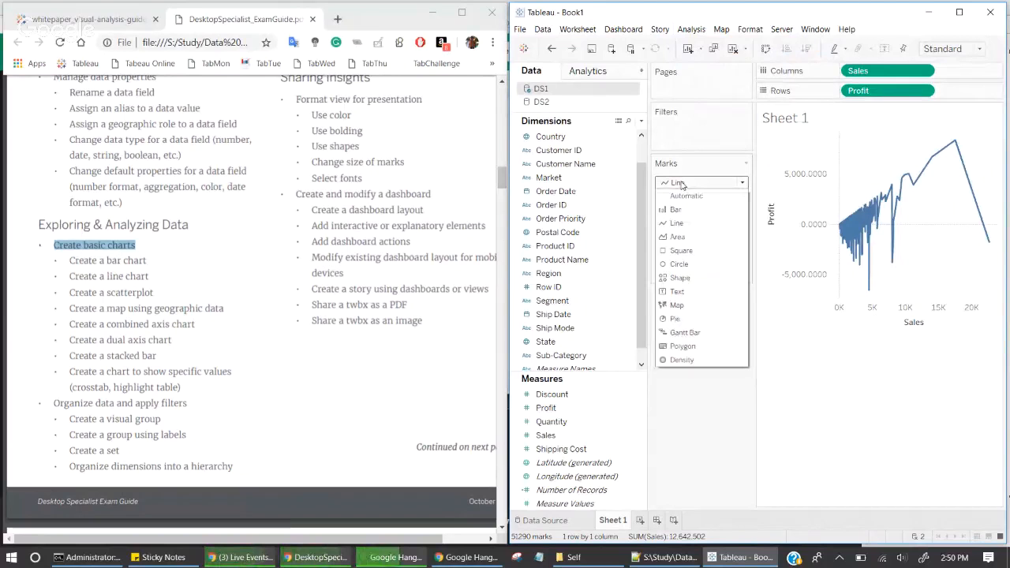
left_click(702, 265)
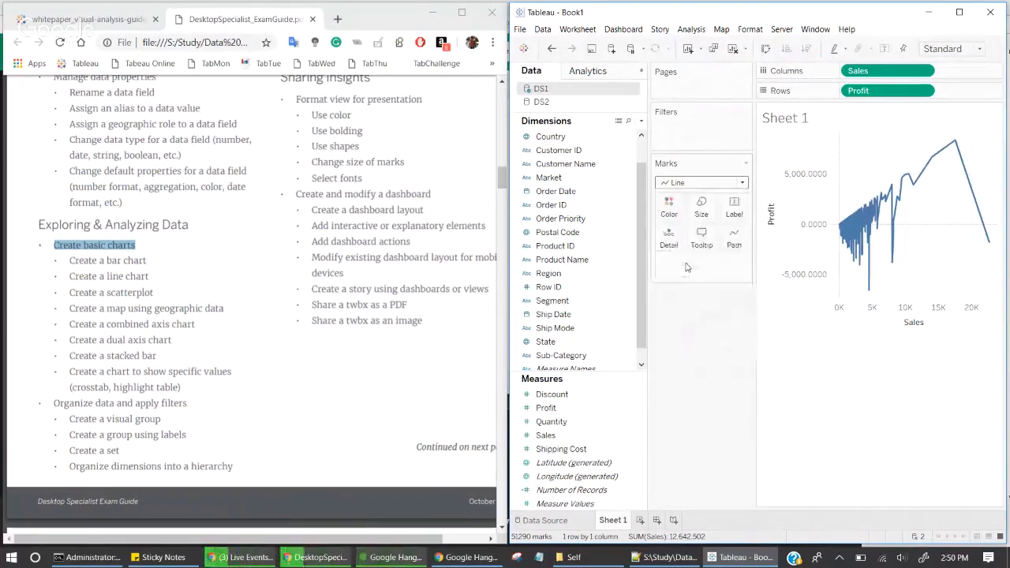
left_click(689, 32)
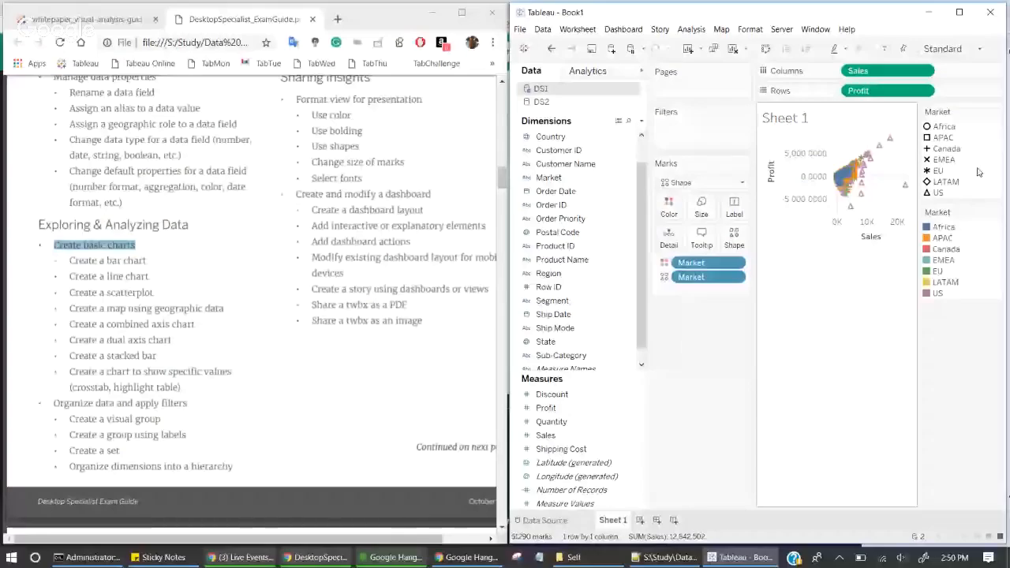
Step: Fit the Sales versus Profit scatterplot to Entire View and inspect it in the maximized window
left_click(959, 12)
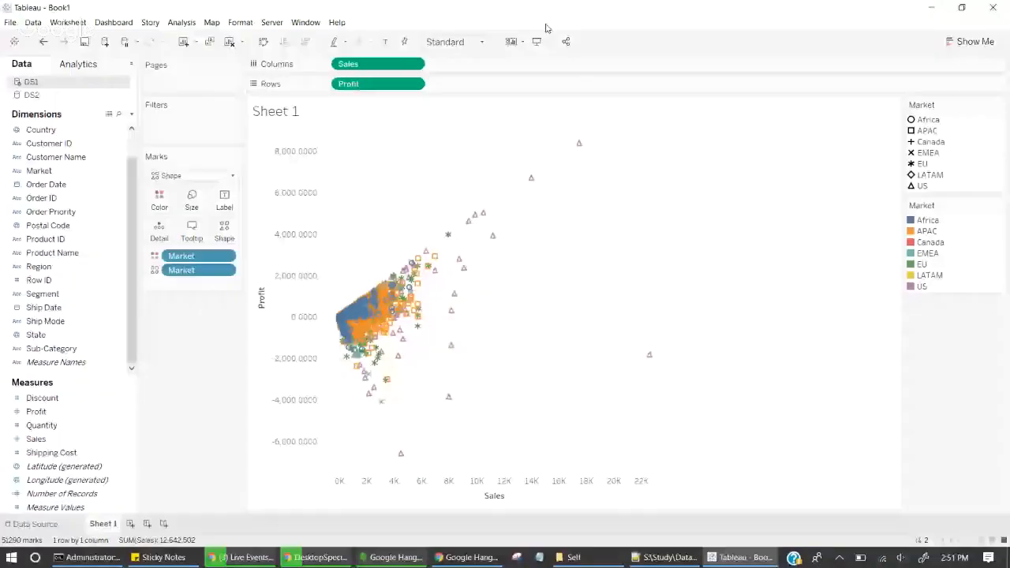
left_click(454, 41)
left_click(446, 89)
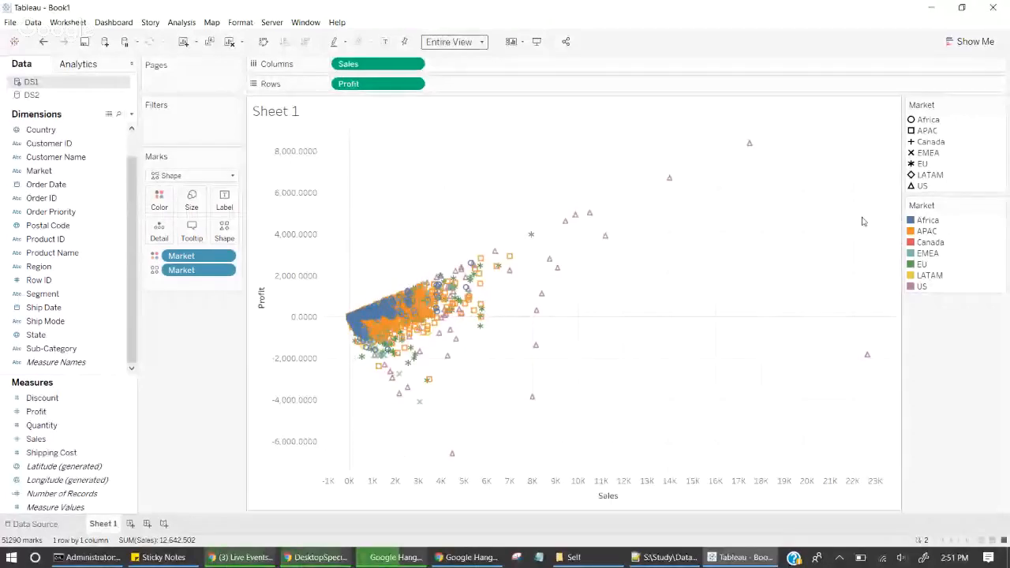
left_click(962, 6)
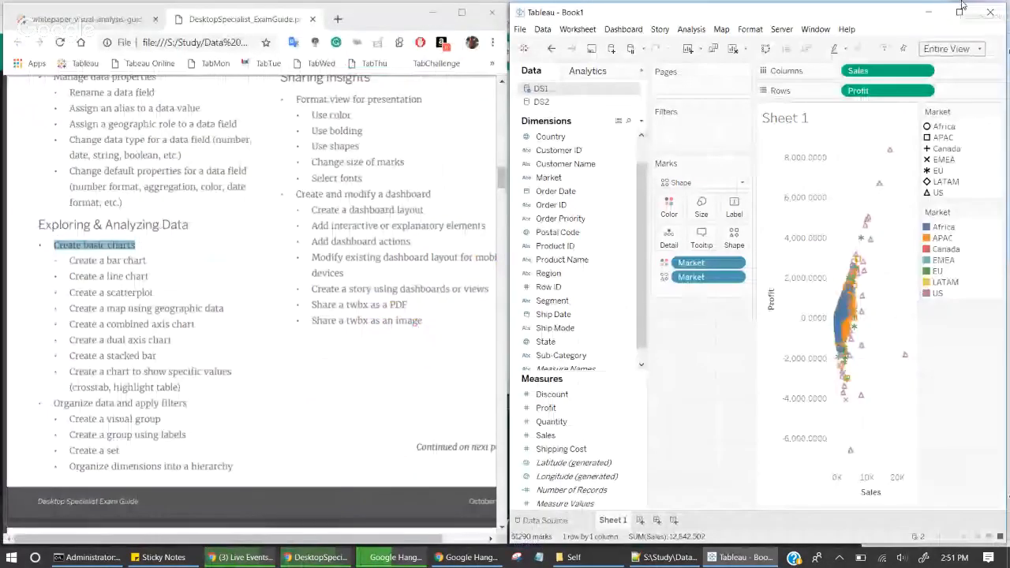
Step: Clear Sheet 1 and build a map of the State dimension coloured by Profit
left_click(734, 50)
left_click(558, 232)
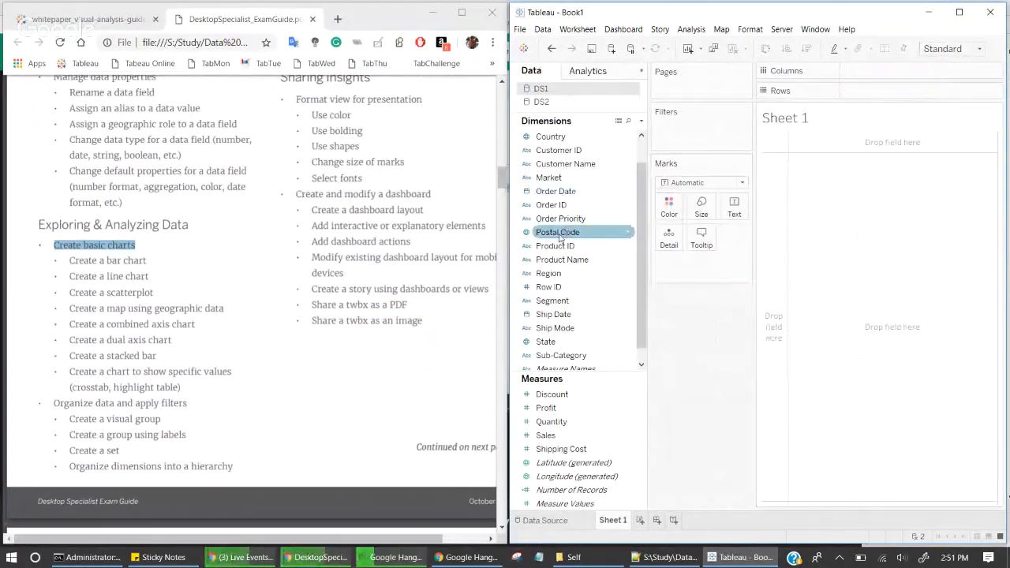
left_click_drag(640, 309, 641, 325)
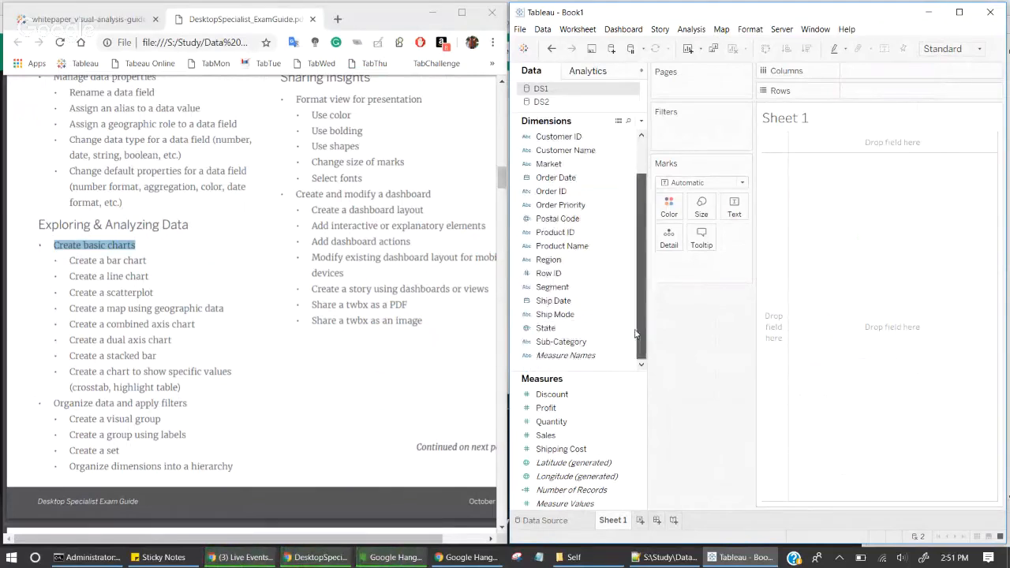
left_click(568, 329)
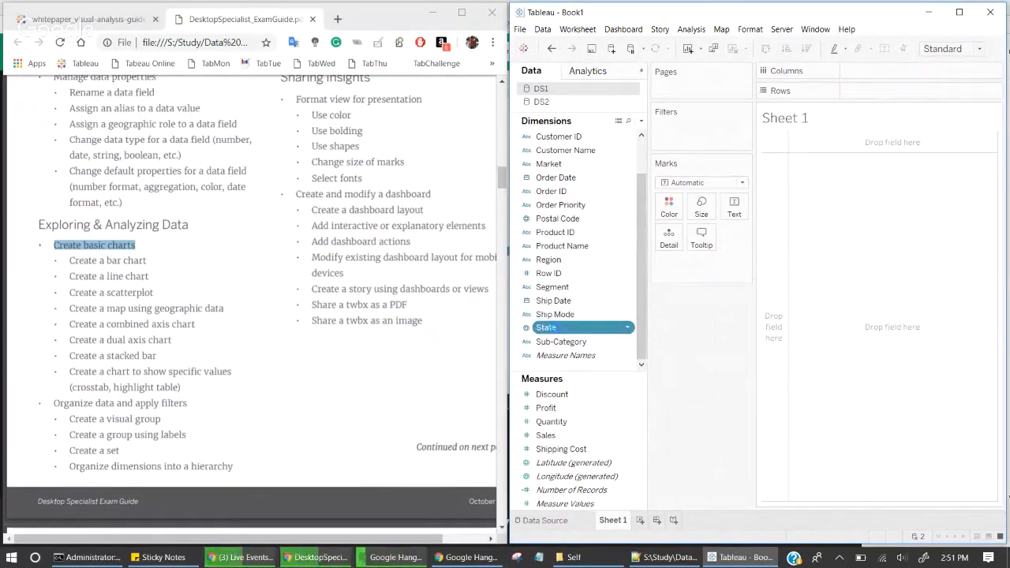
double_click(568, 328)
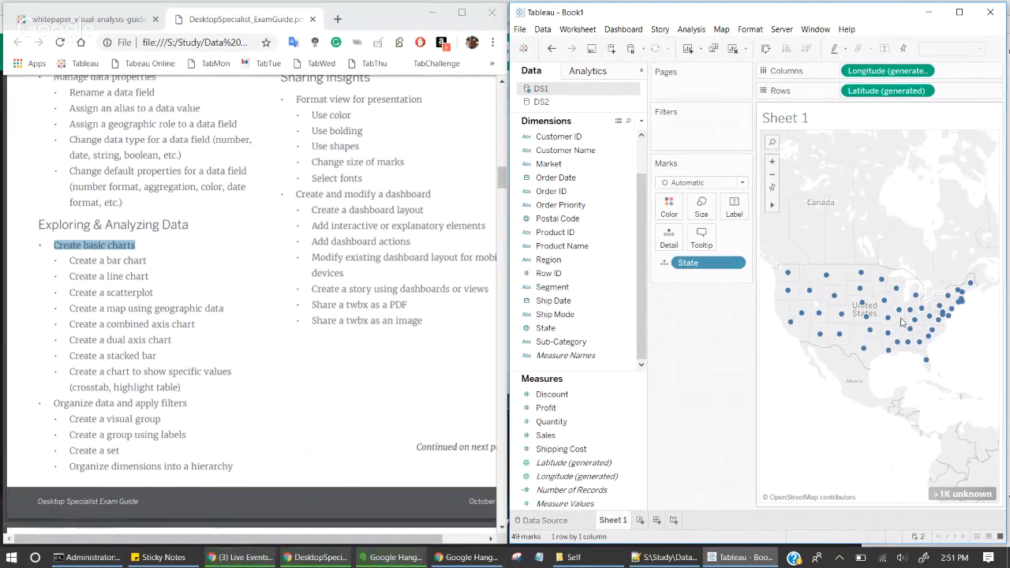
left_click_drag(548, 408, 663, 207)
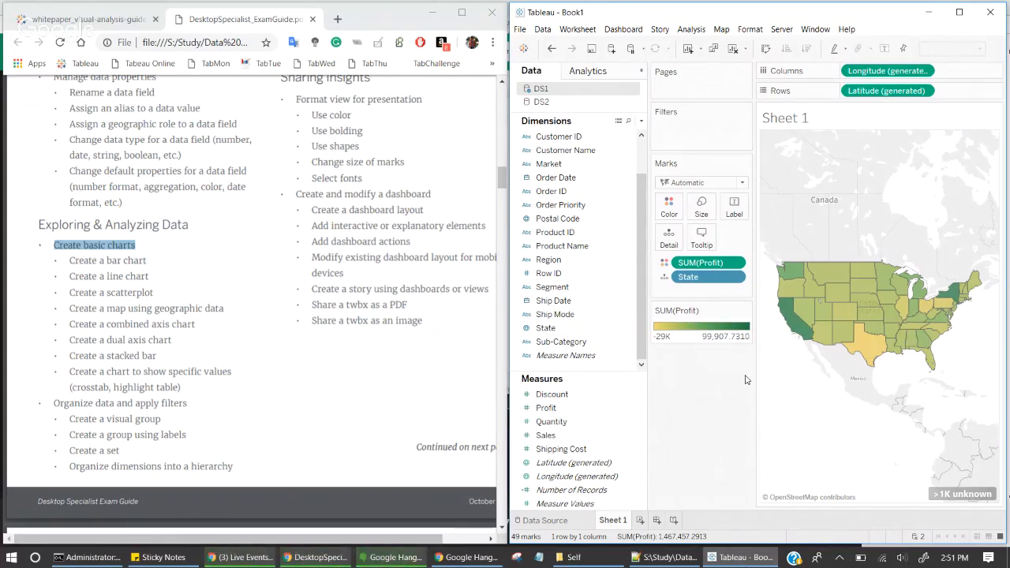
Step: Add a new worksheet and build a table of Profit and Sales by Market
left_click(640, 521)
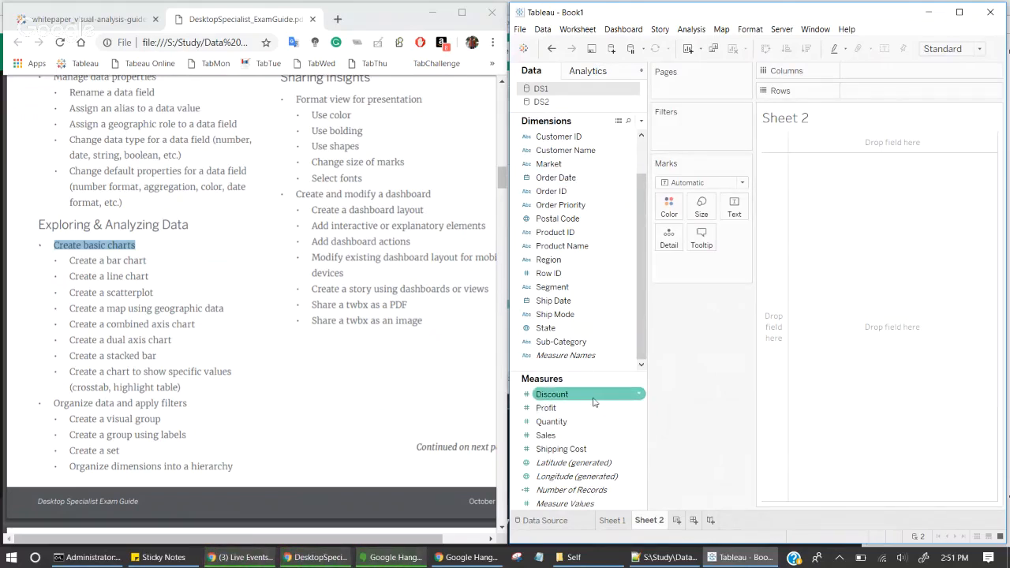
double_click(552, 164)
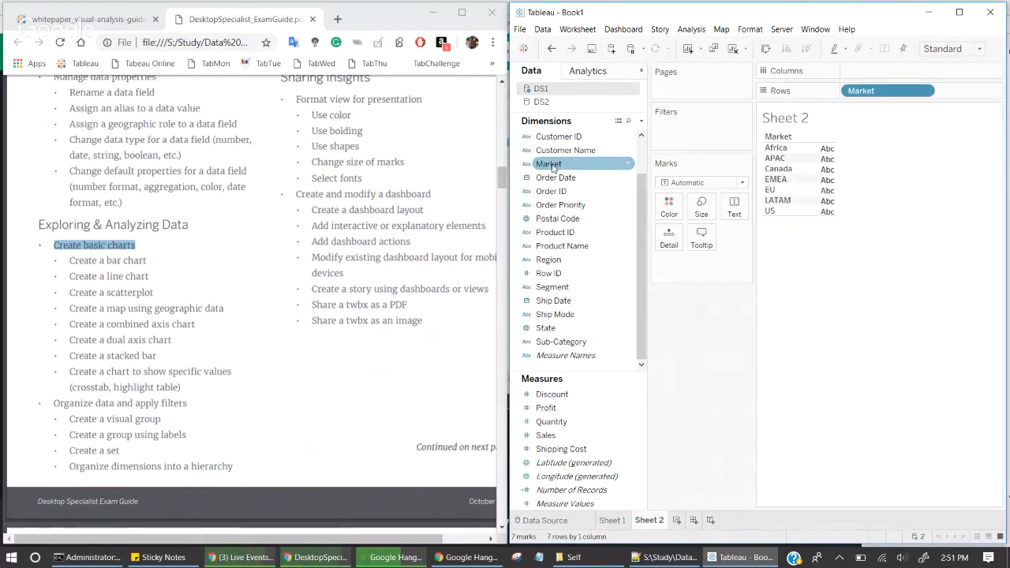
double_click(549, 408)
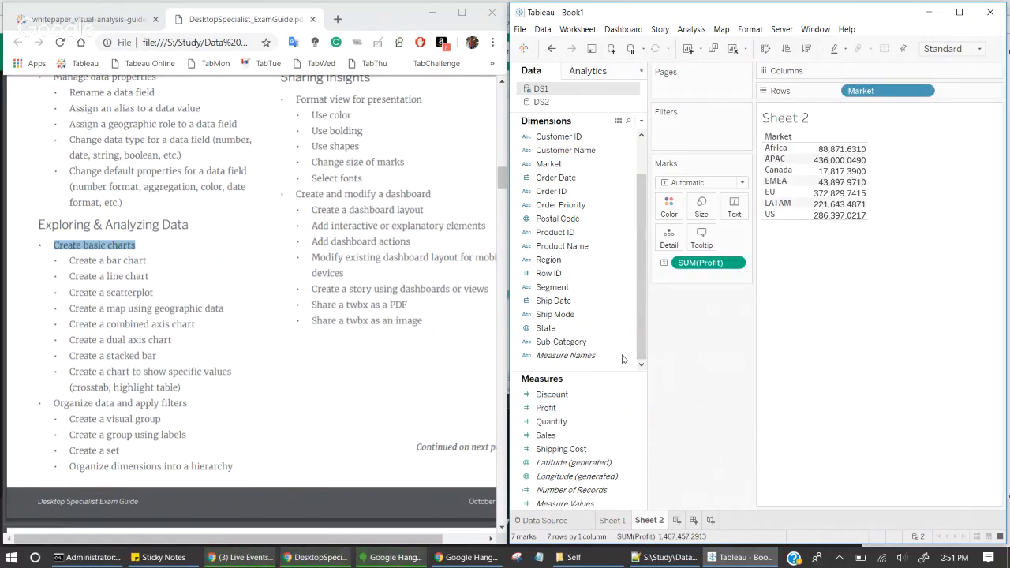
double_click(546, 436)
Step: Maximize the window and convert the Market table into a horizontal bar chart of Profit and Sales
left_click(958, 12)
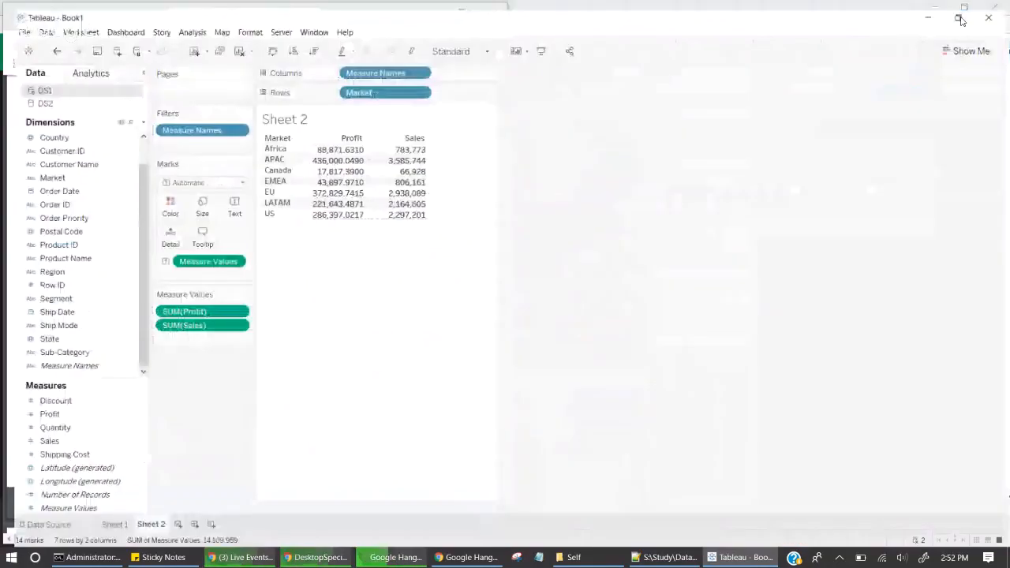
left_click(971, 41)
left_click(907, 141)
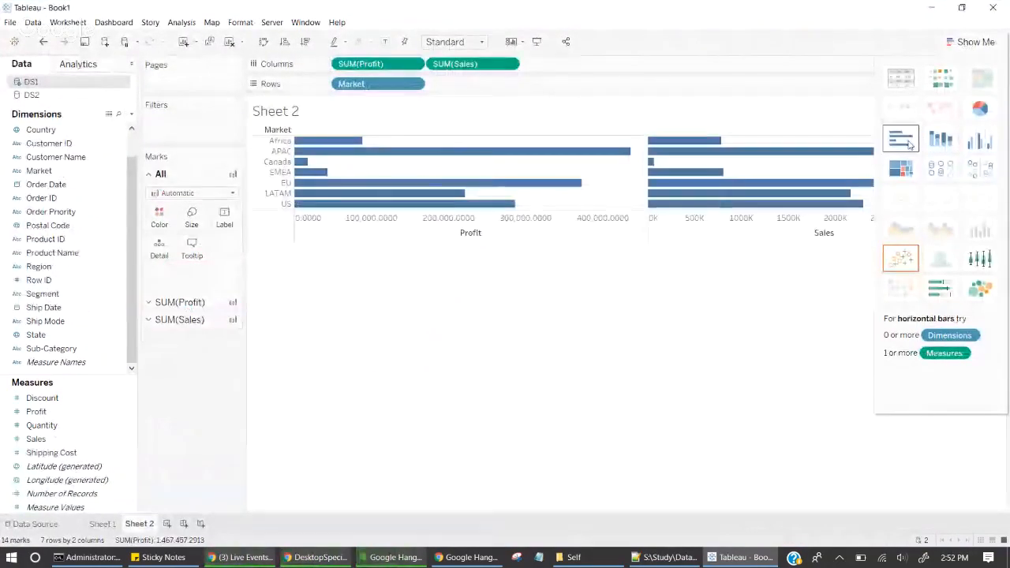
left_click(973, 40)
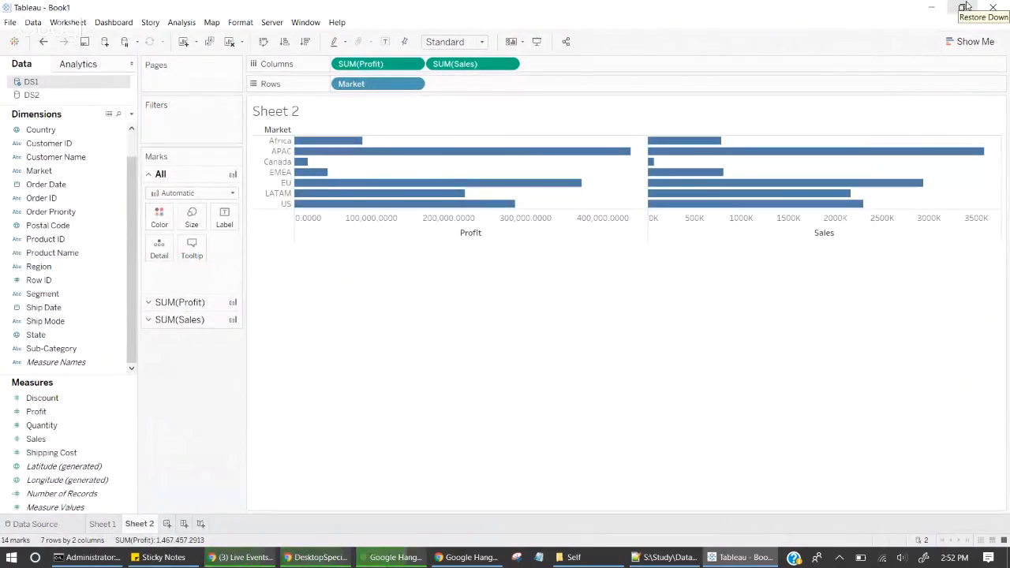
Step: Make Sales a dual axis with Profit and synchronize the two axes
left_click(748, 234)
right_click(748, 234)
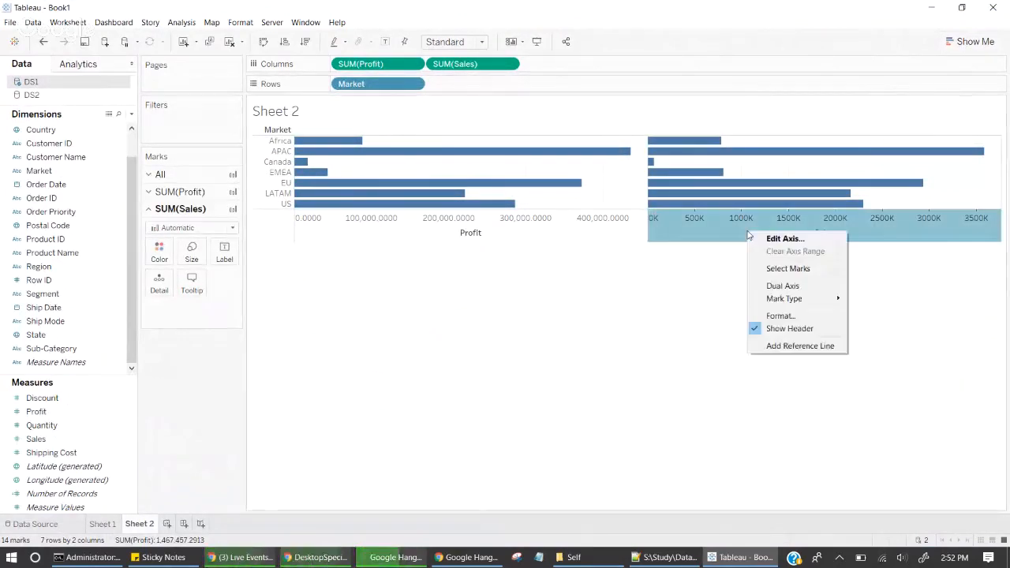
left_click(796, 289)
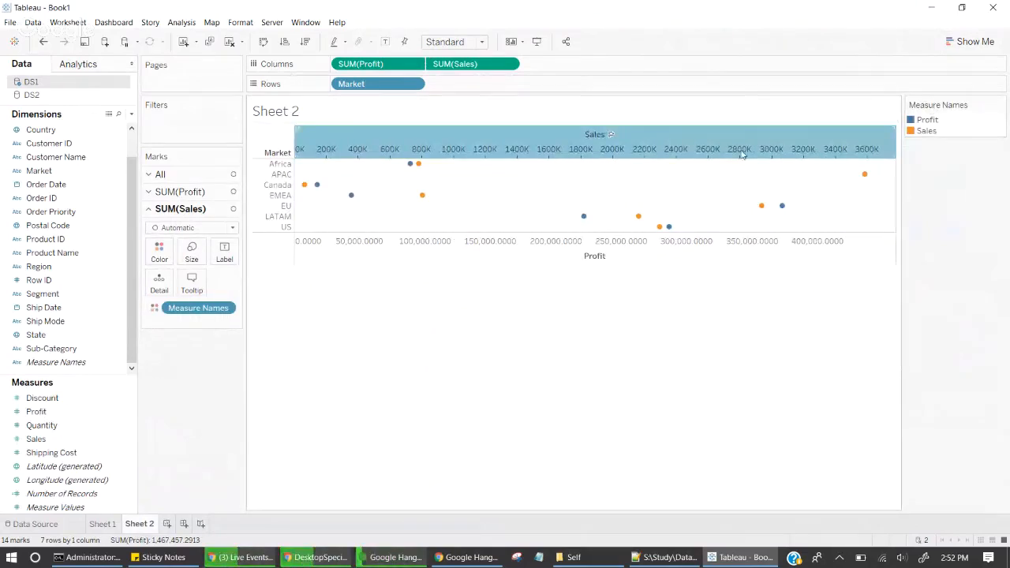
right_click(703, 143)
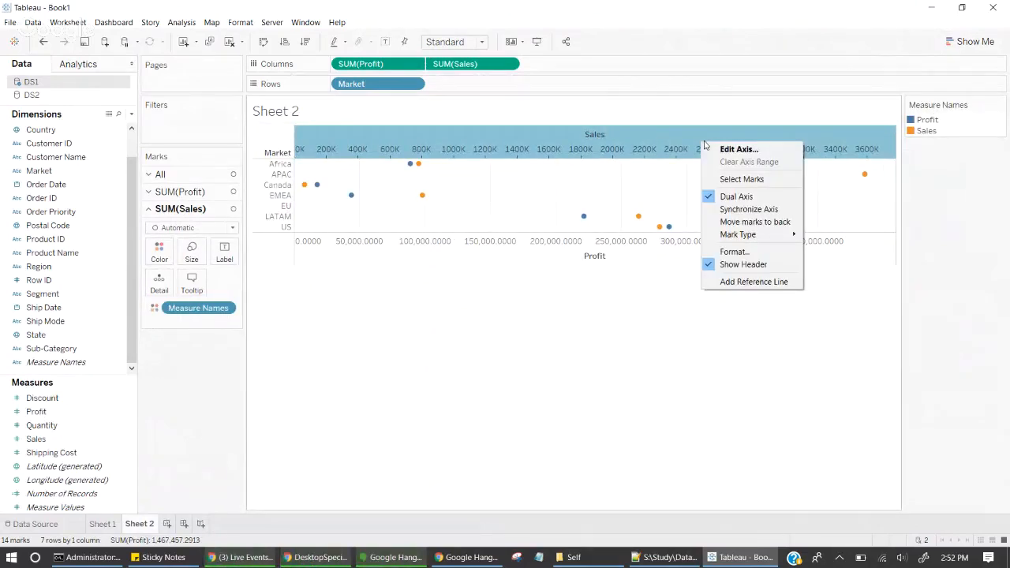
left_click(728, 210)
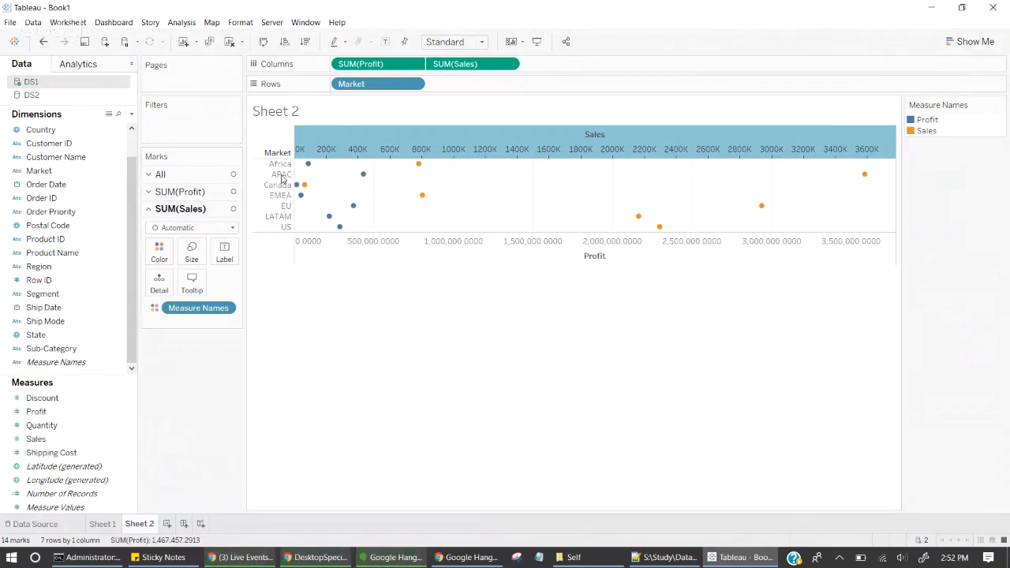
Step: Set the mark type of Sales to Bar and that of Profit to Circle in the dual axis chart
left_click(231, 228)
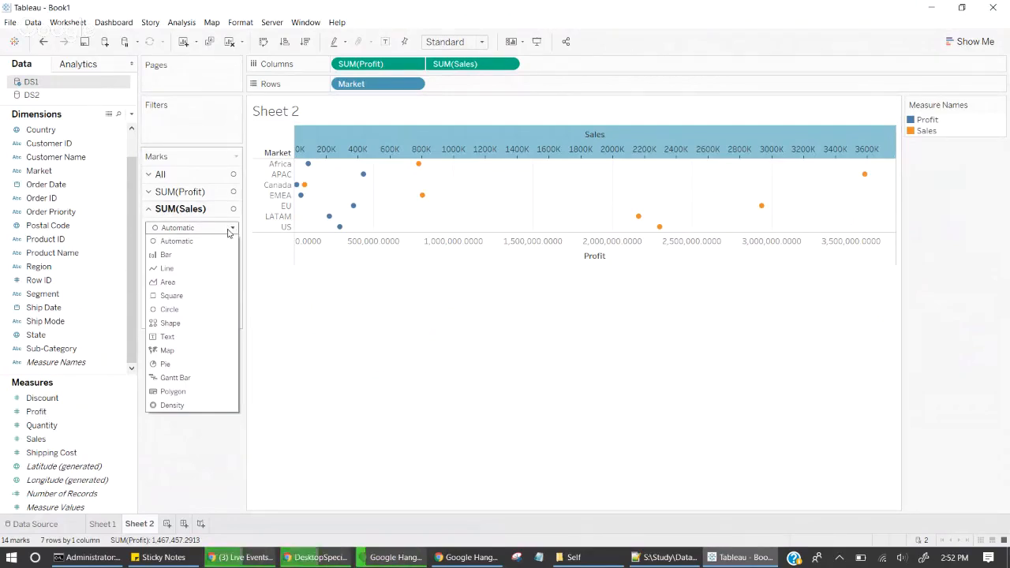
left_click(166, 255)
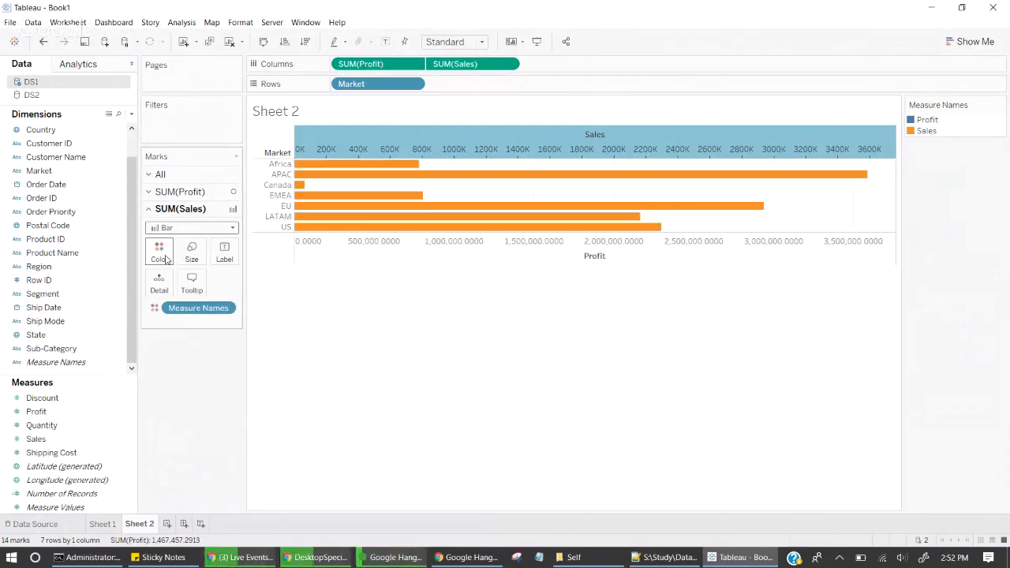
left_click(189, 192)
left_click(232, 211)
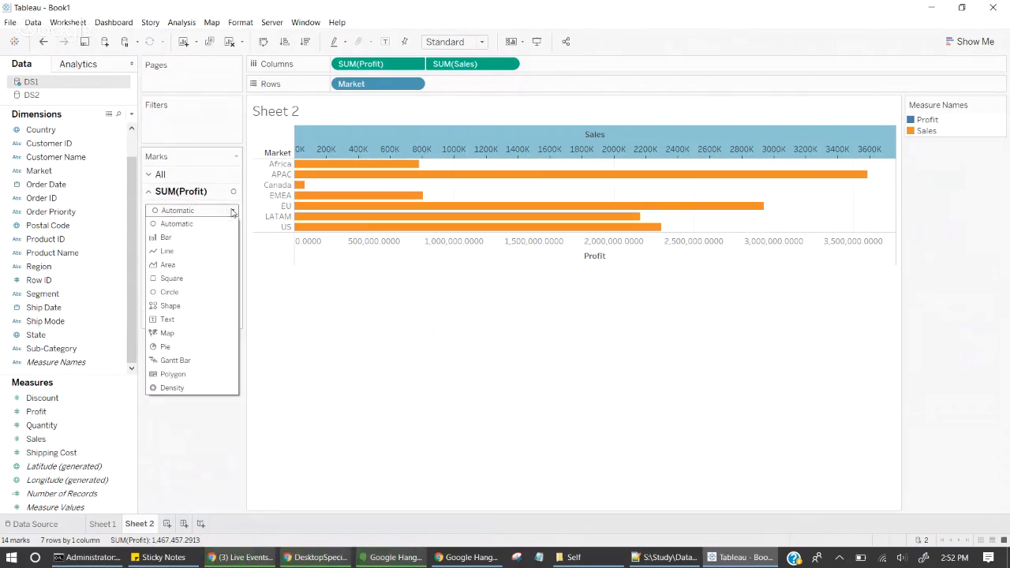
left_click(233, 211)
left_click(232, 212)
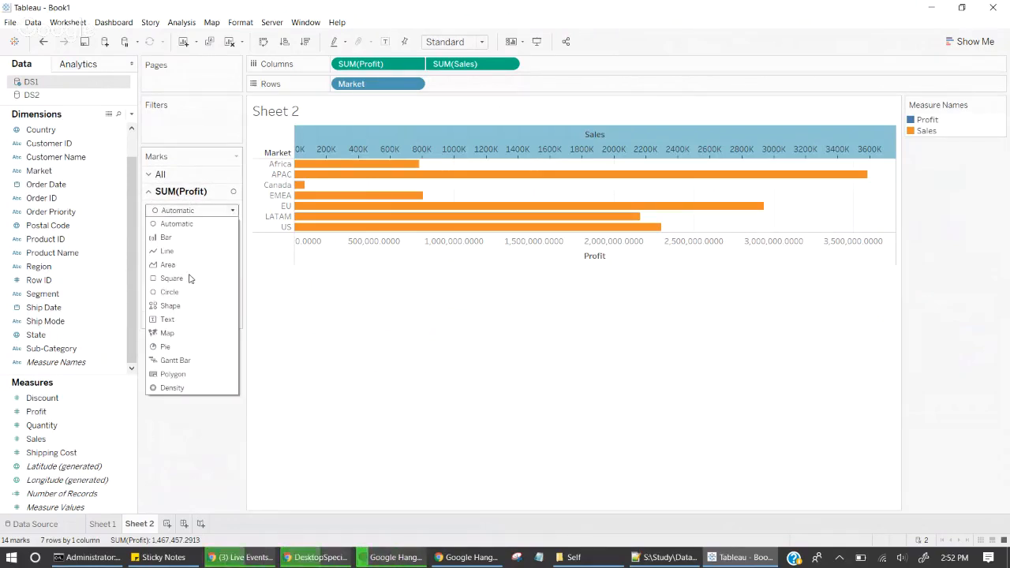
left_click(175, 293)
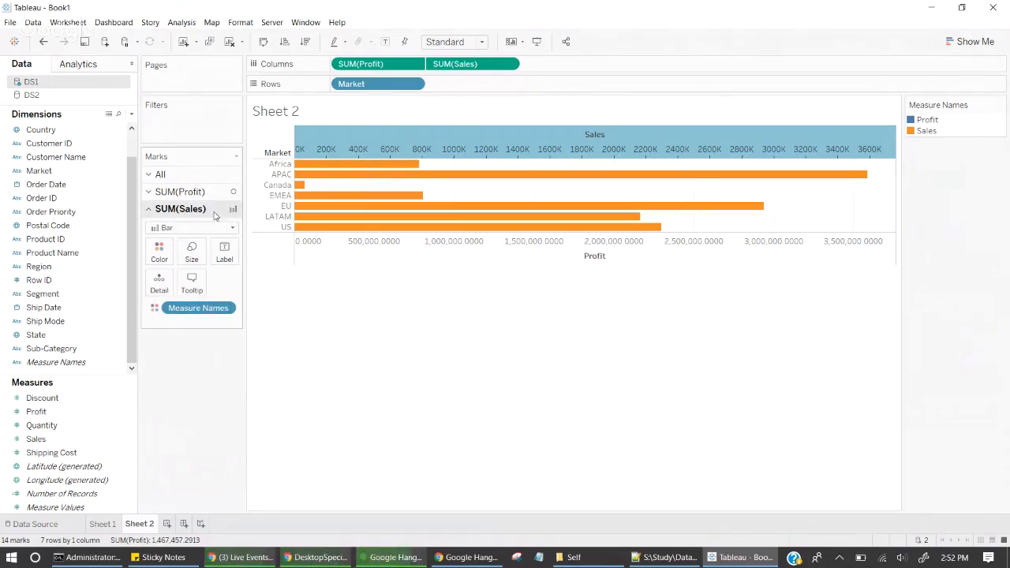
Step: Adjust the mark size of the Profit circles so they are larger than the Sales bars are thick
left_click(183, 191)
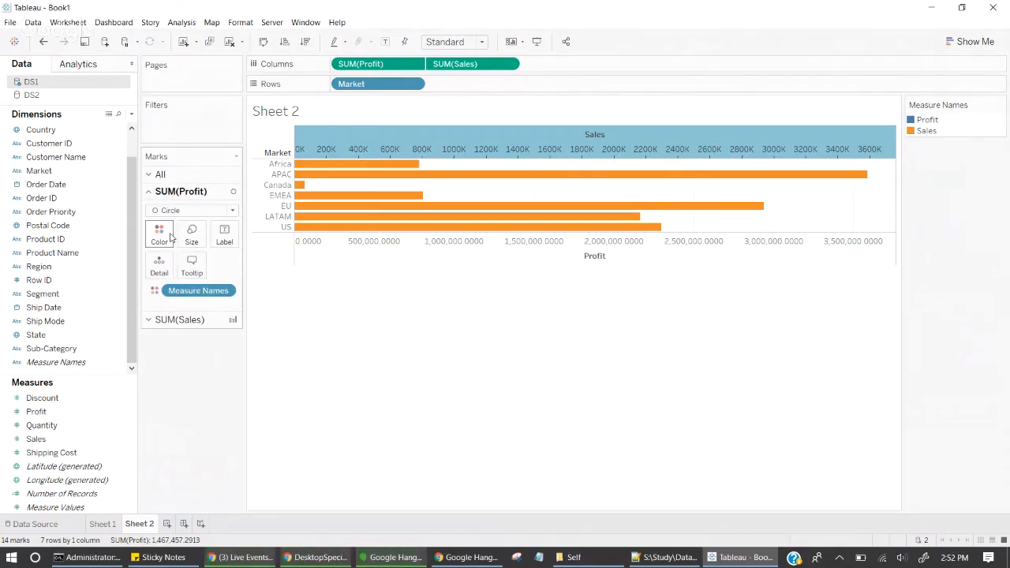
left_click(192, 235)
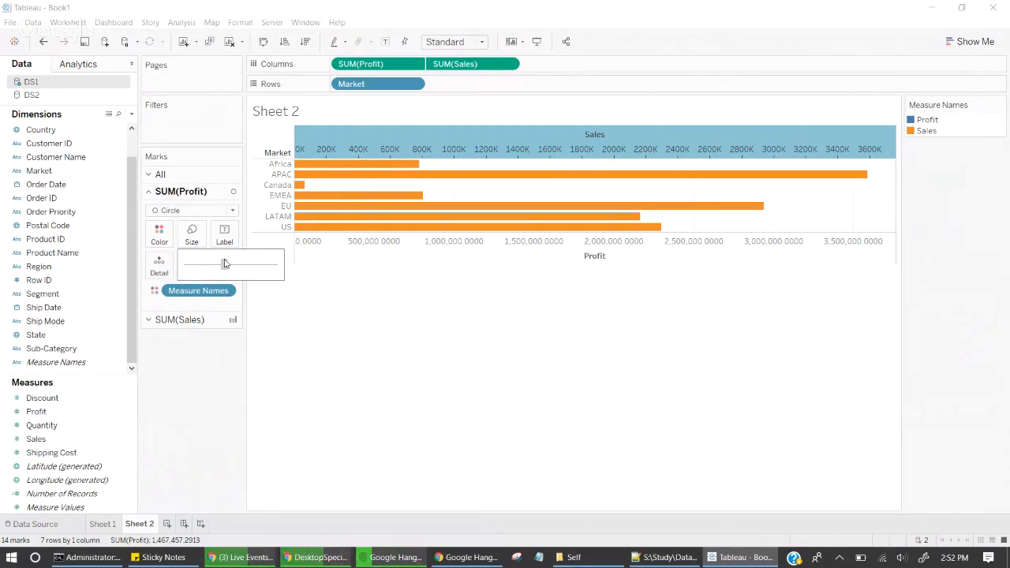
left_click_drag(225, 263, 224, 264)
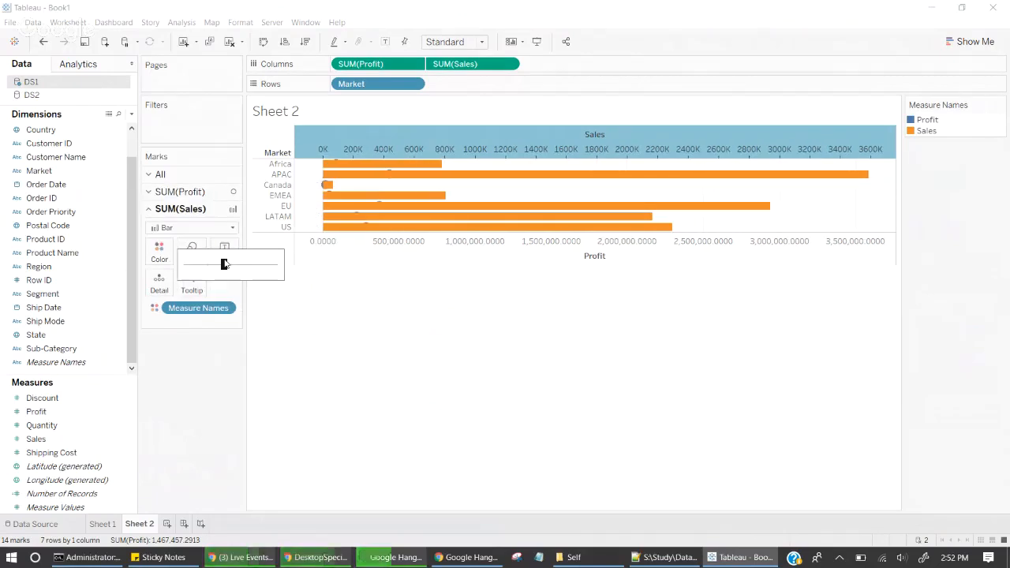
Step: Bring the Profit circles in front of the Sales bars
right_click(321, 188)
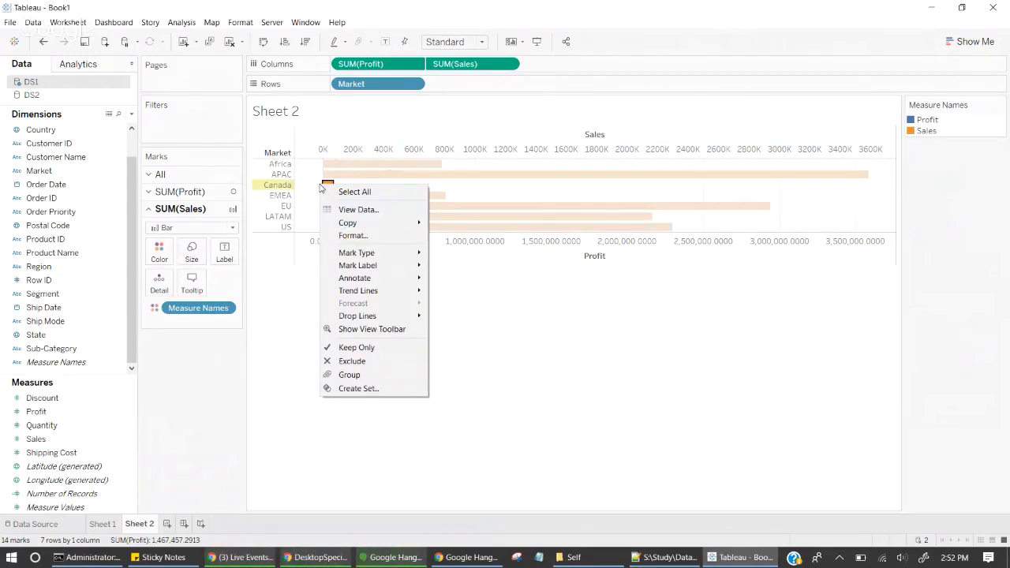
left_click(444, 309)
right_click(360, 175)
left_click(550, 273)
right_click(574, 255)
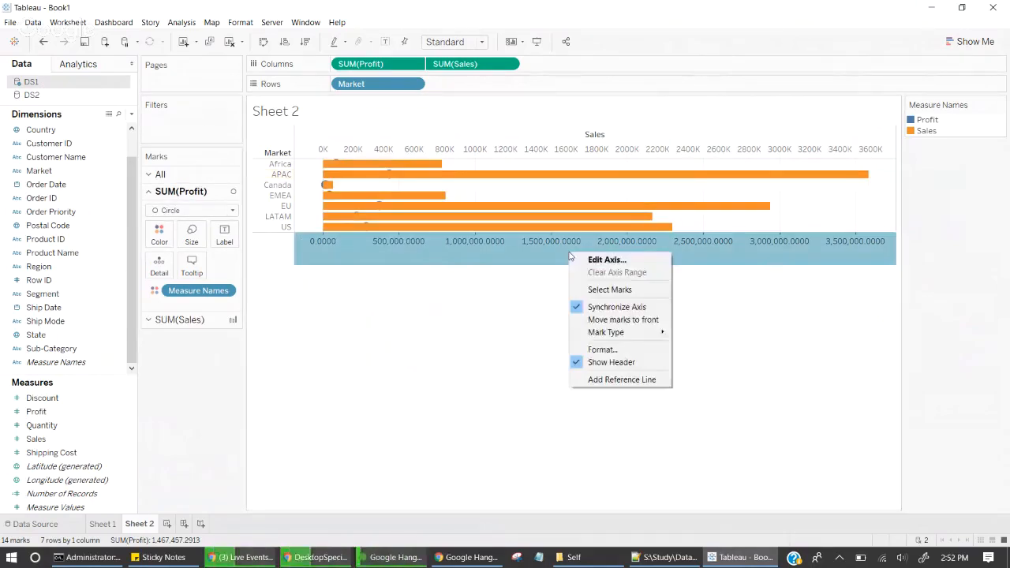
left_click(609, 319)
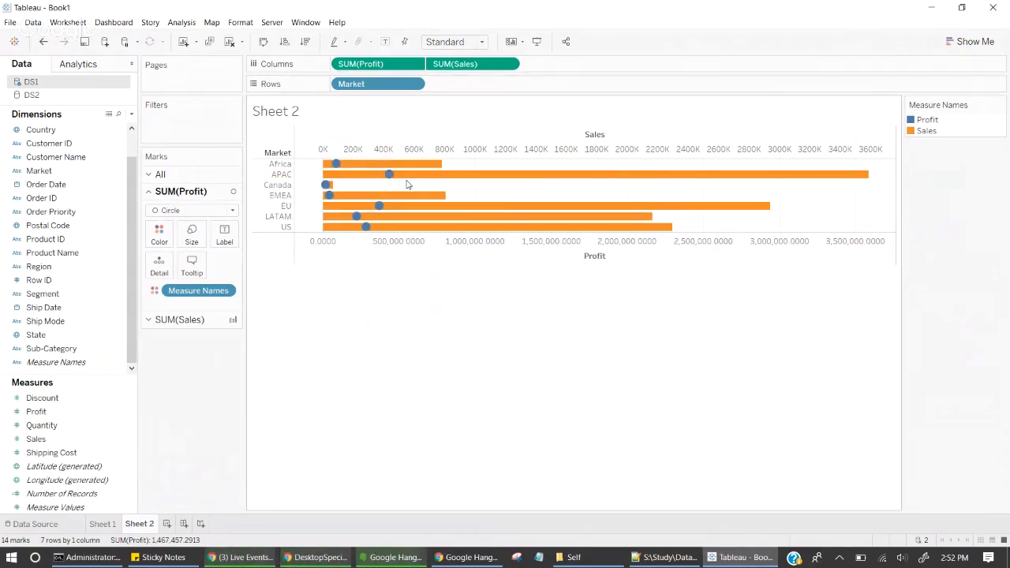
Step: Inspect the APAC Profit and LATAM Sales marks, the Dual Axis option of Sales and the Synchronize Axis option of Profit
mouse_move(388, 179)
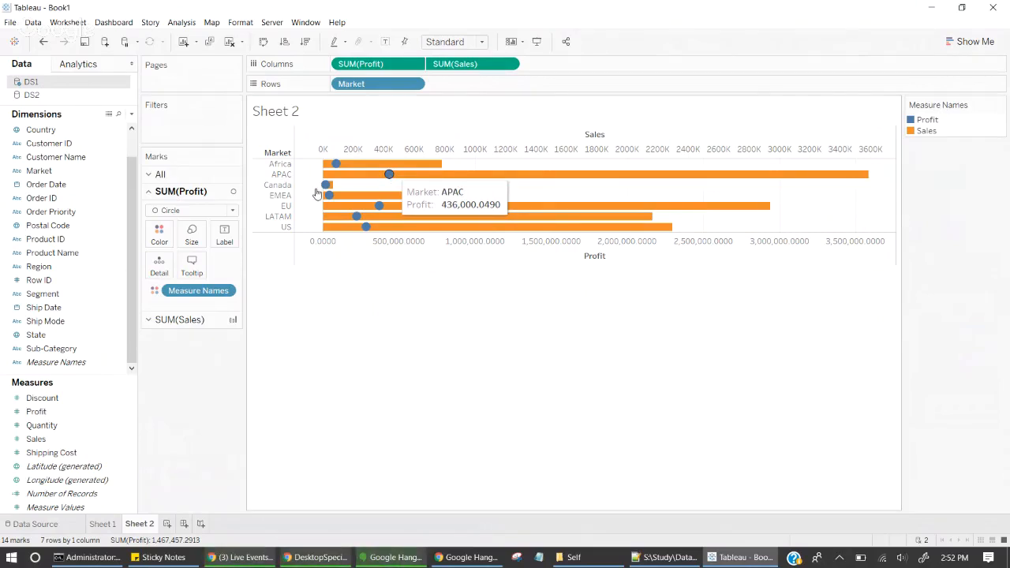
mouse_move(403, 217)
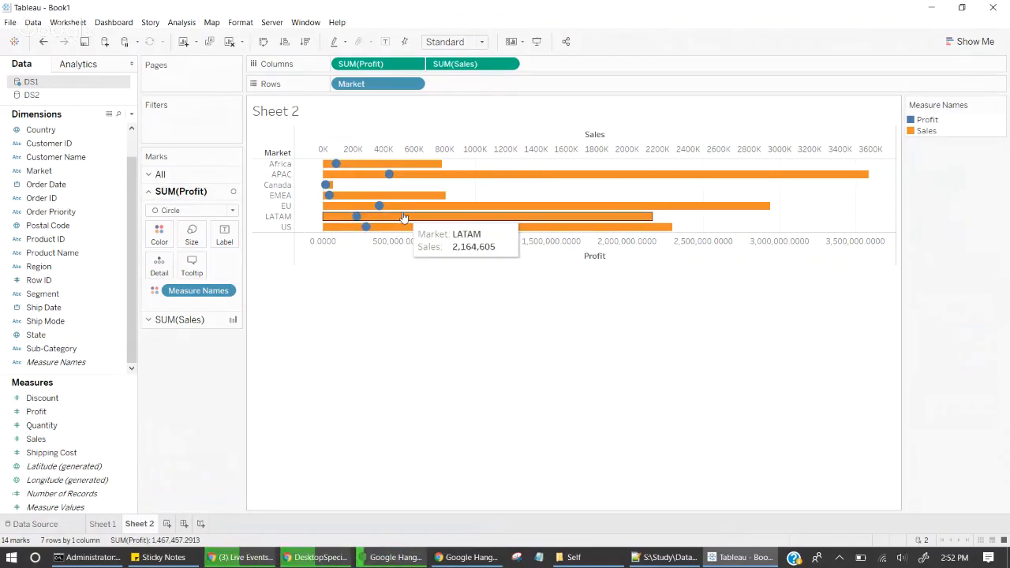
left_click(509, 65)
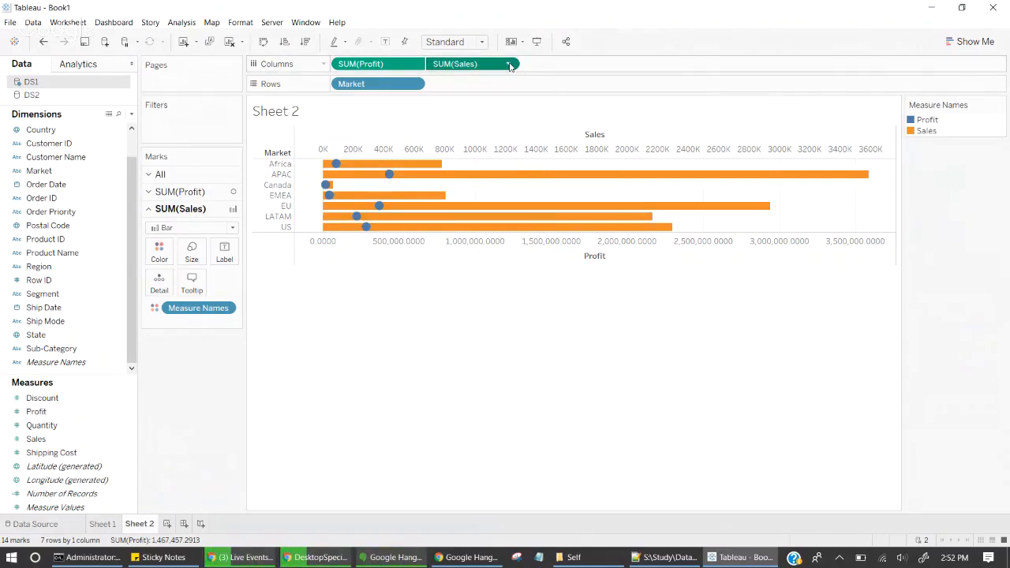
left_click(509, 64)
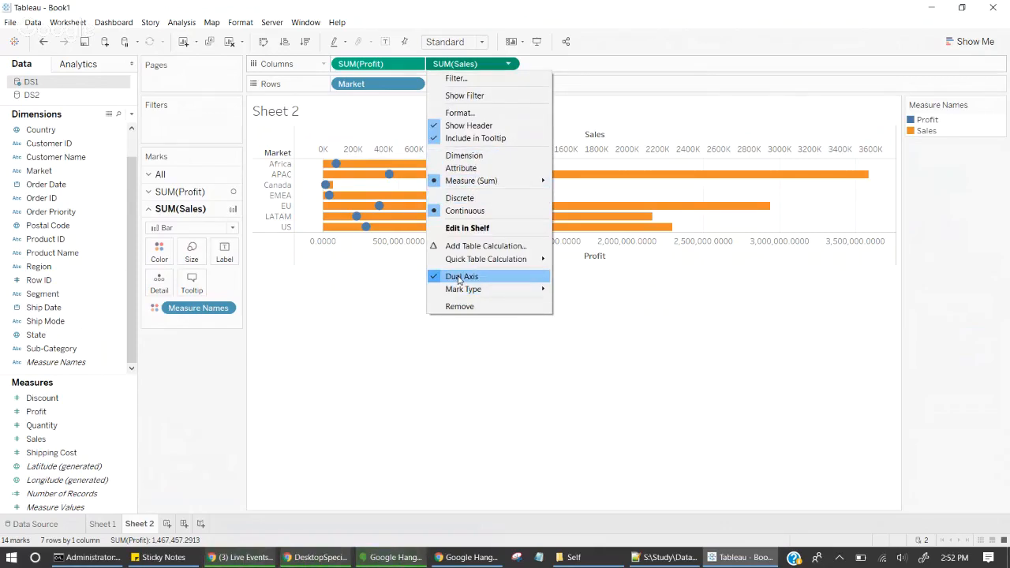
left_click(580, 254)
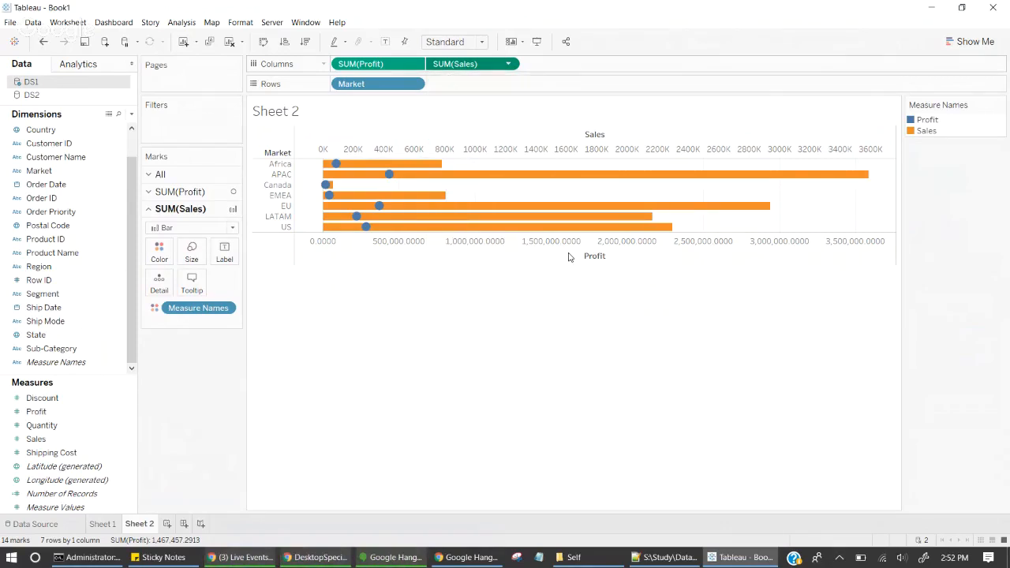
left_click(568, 253)
right_click(568, 252)
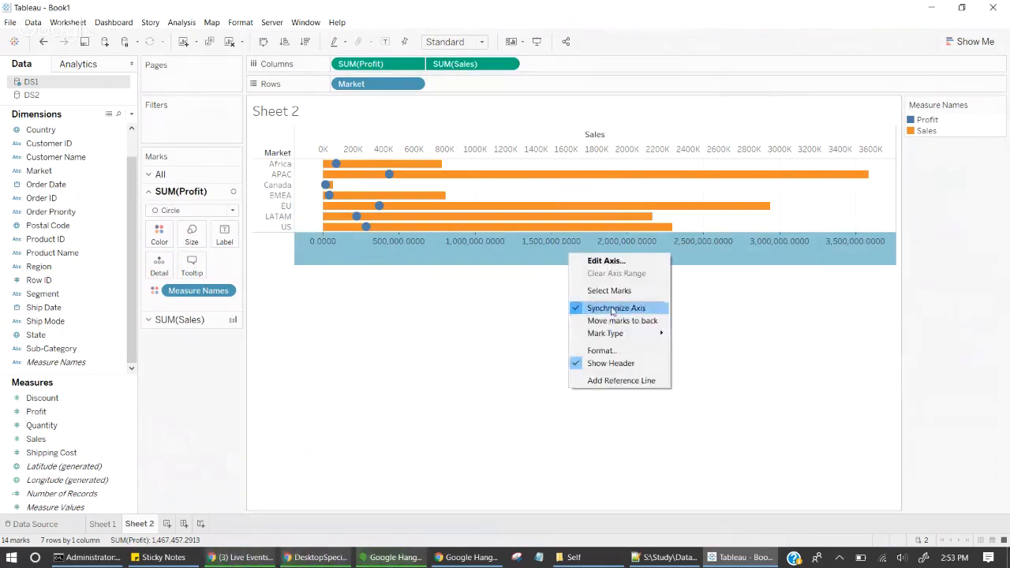
Step: Add a third worksheet and build a table of Profit and Sales by Market in the maximized window
left_click(964, 8)
left_click(963, 7)
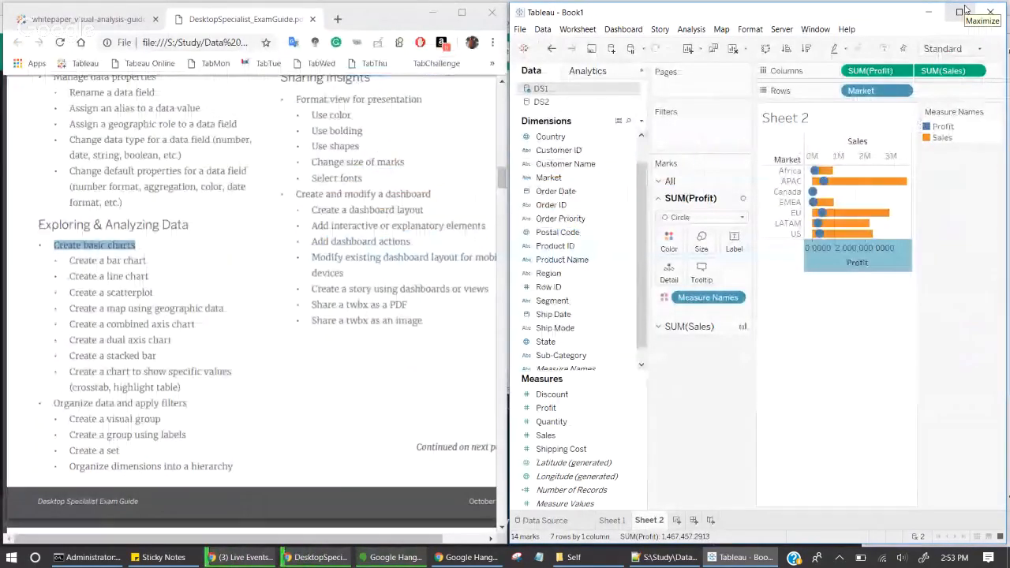
left_click(676, 520)
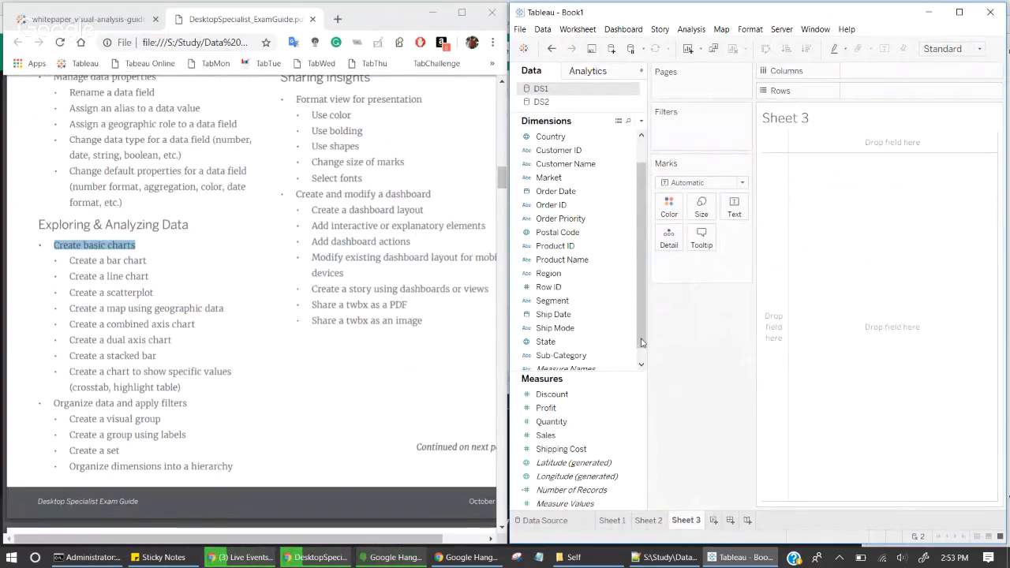
left_click(958, 12)
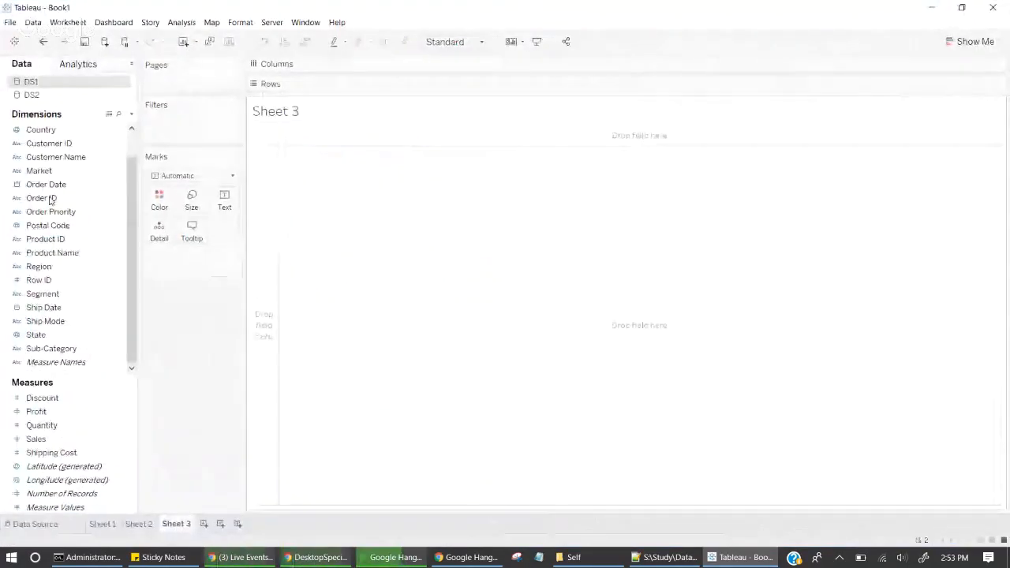
left_click(36, 411)
double_click(52, 172)
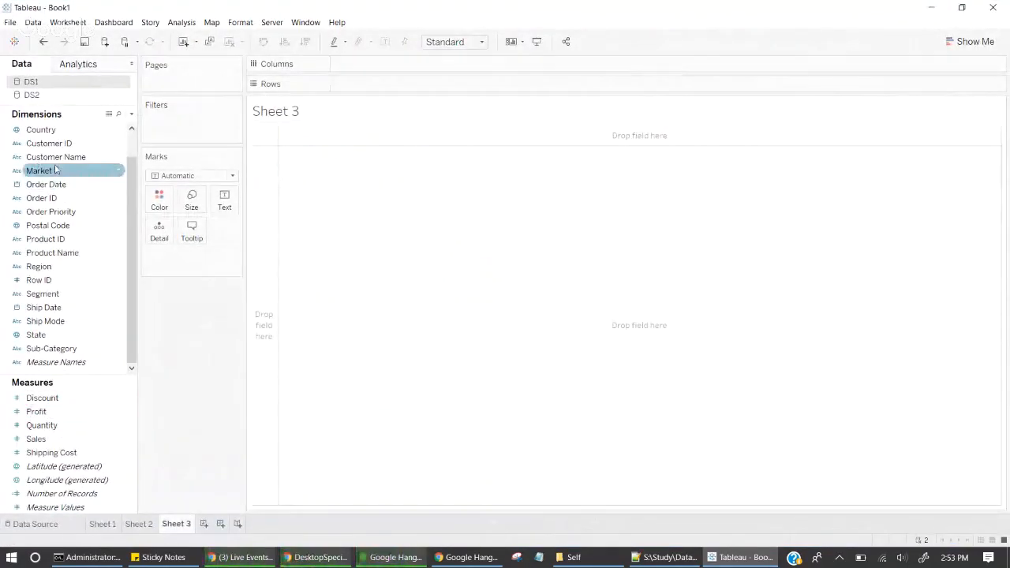
double_click(36, 411)
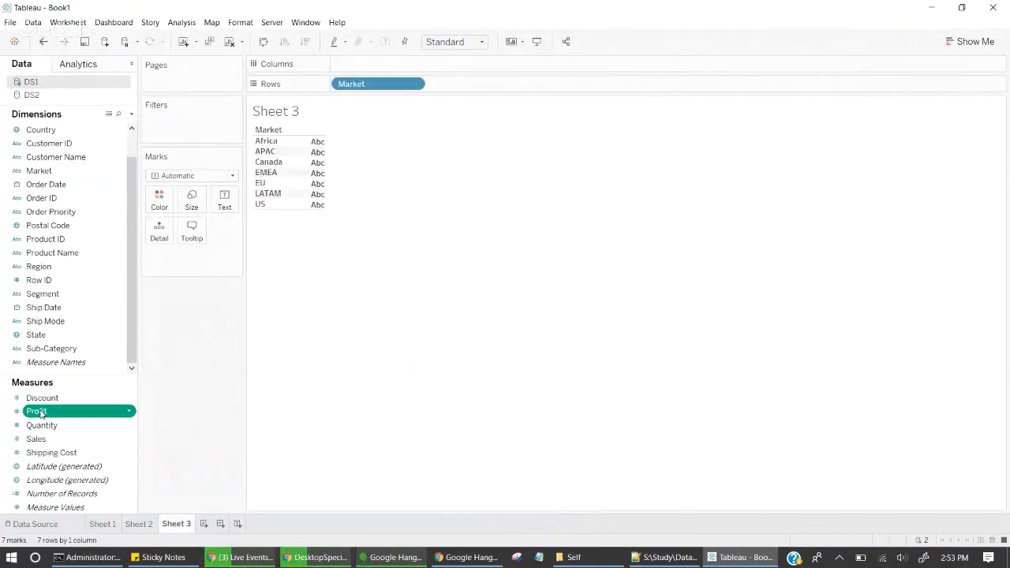
left_click(37, 440)
double_click(36, 440)
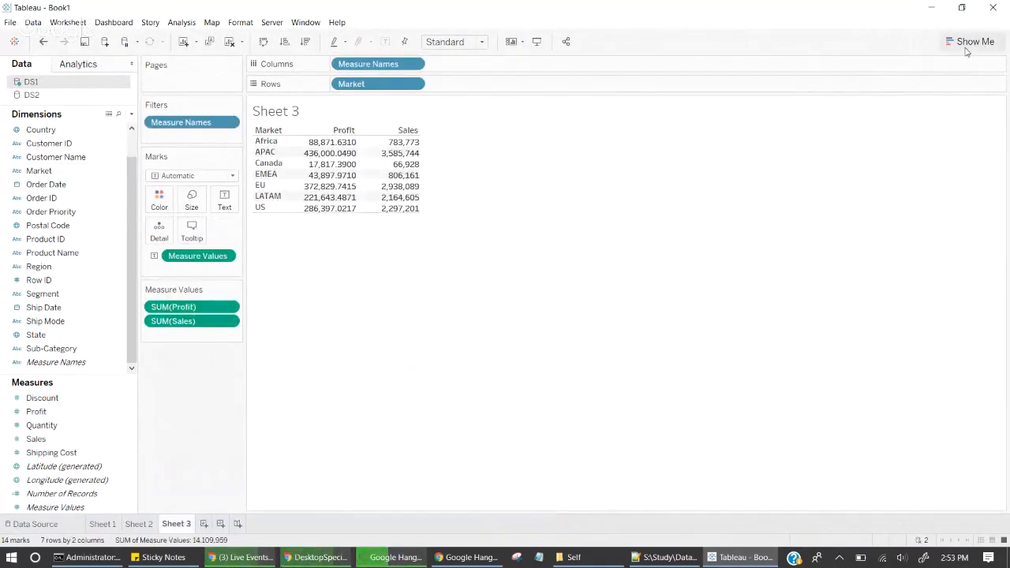
Step: Convert the Sheet 3 table into stacked bars and move Market from color to the columns
left_click(972, 42)
left_click(938, 140)
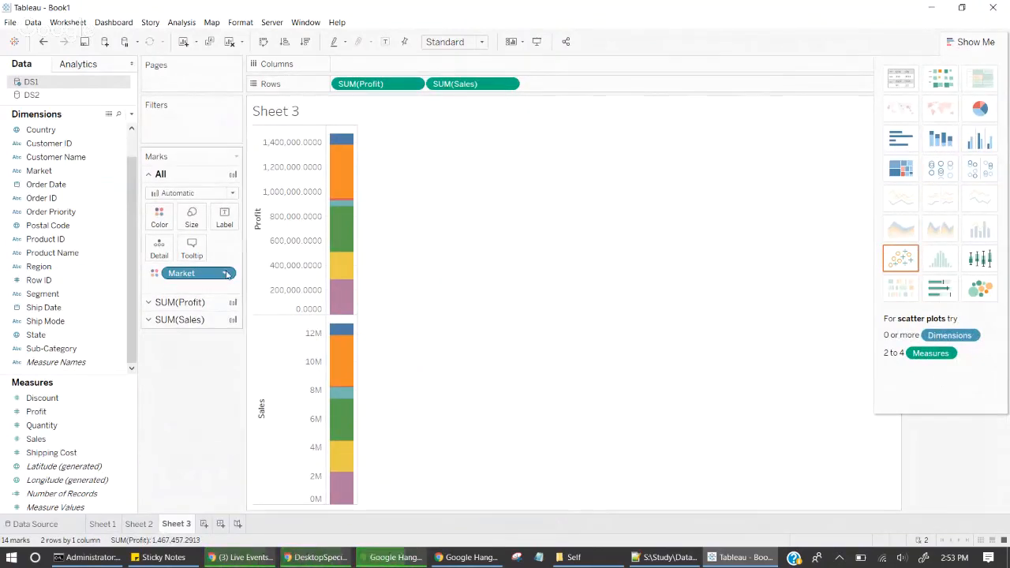
left_click_drag(192, 274, 386, 64)
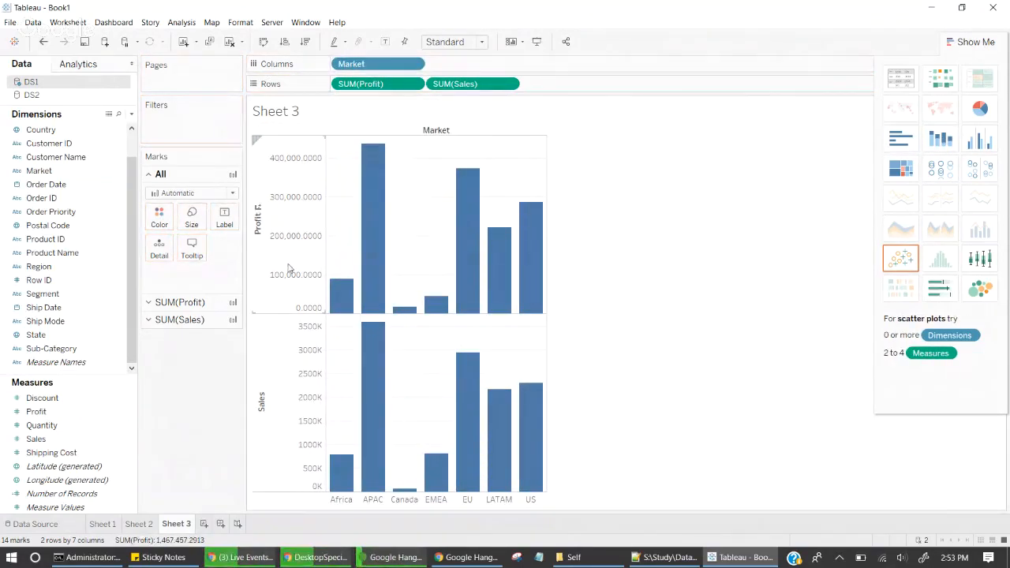
Step: Color the Profit bars by SUM(Profit) and the Sales bars by SUM(Sales)
left_click(205, 303)
left_click_drag(374, 84, 161, 235)
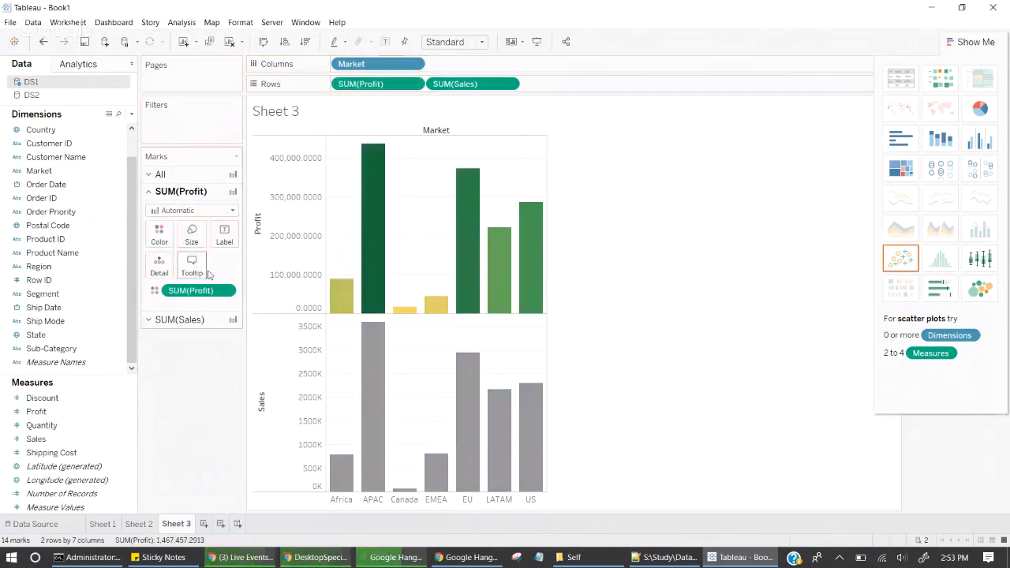
left_click(180, 320)
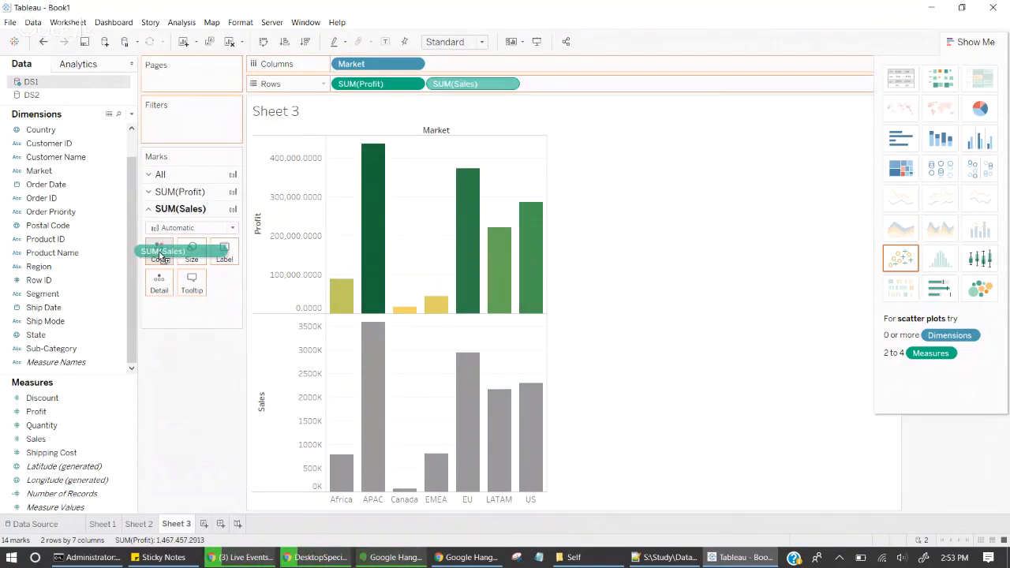
left_click_drag(160, 256, 160, 254)
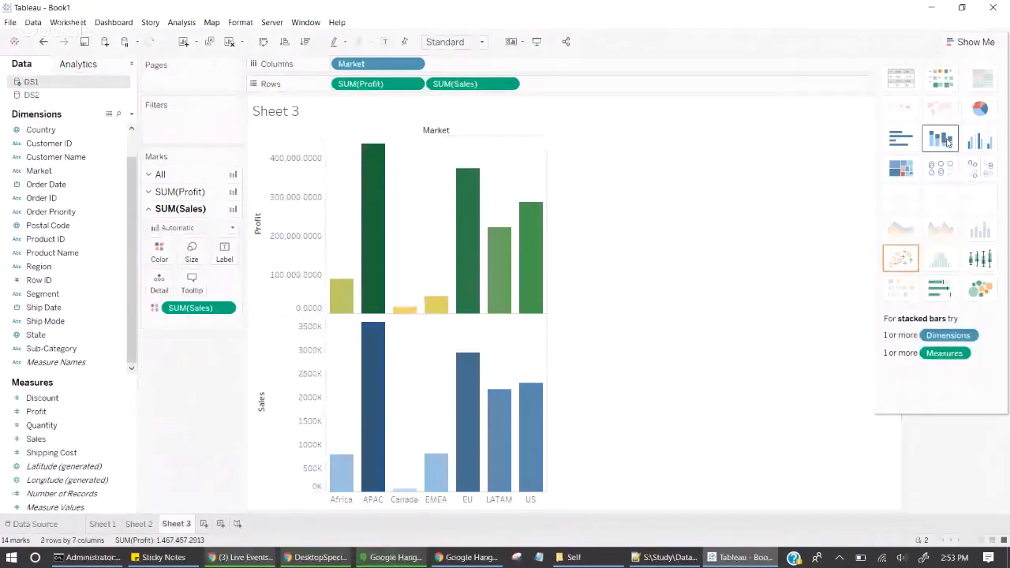
Step: Put Sales on a dual axis with Profit in the Sheet 3 chart and synchronize the two axes
left_click(940, 138)
left_click(44, 42)
right_click(287, 252)
right_click(281, 419)
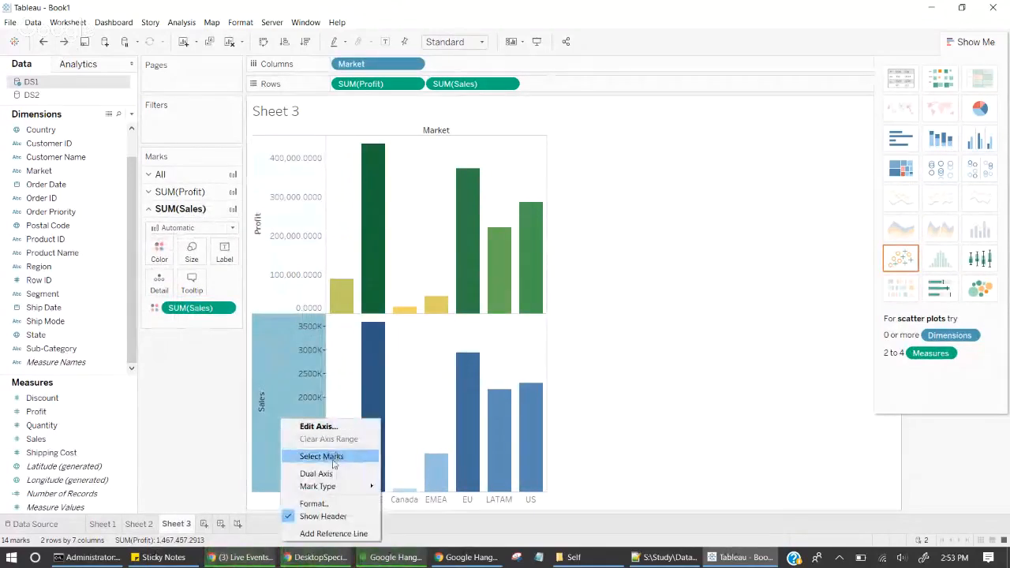
left_click(319, 473)
right_click(581, 272)
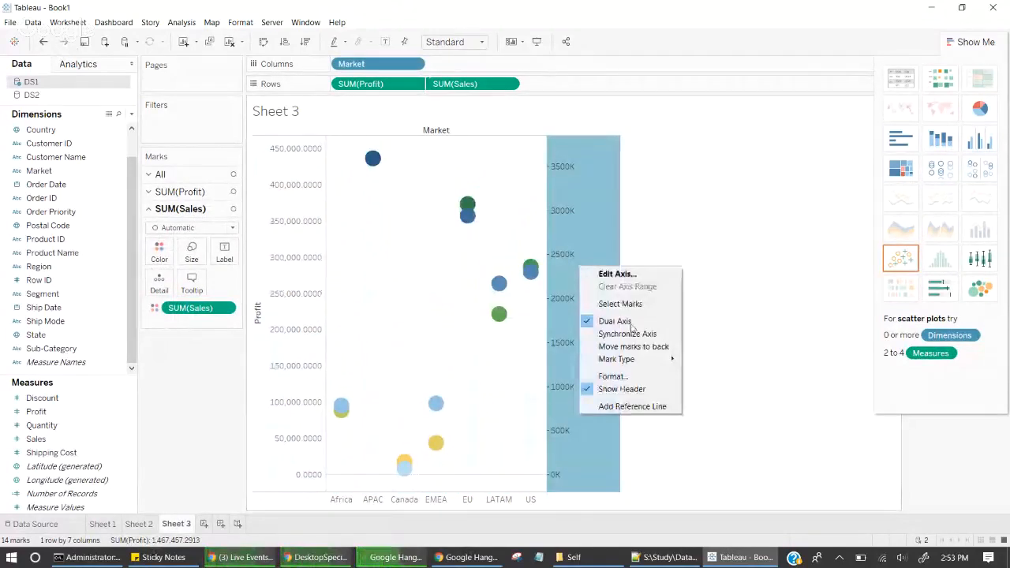
left_click(629, 334)
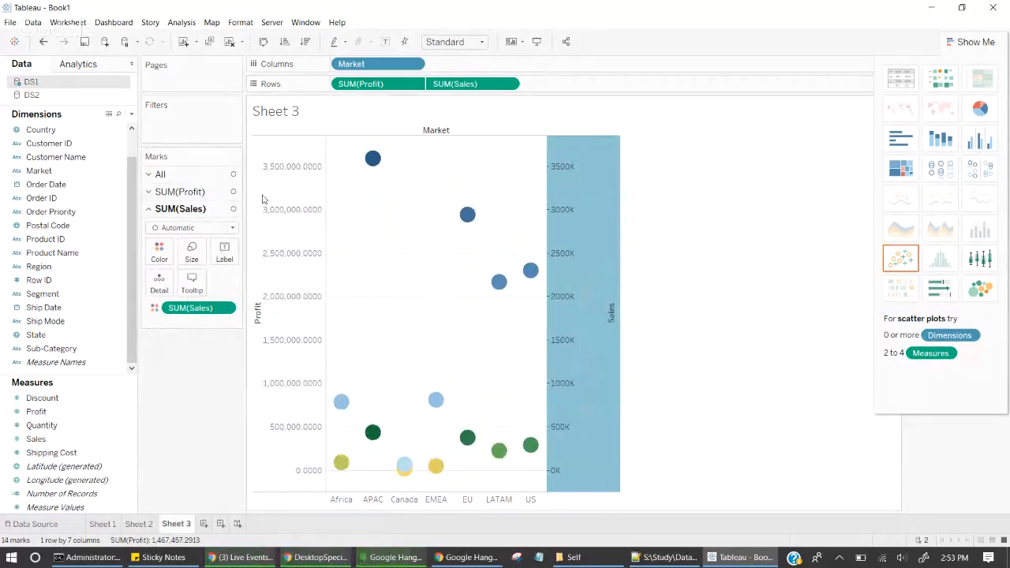
Step: Set the mark type of both Profit and Sales to Bar
left_click(213, 191)
left_click(232, 210)
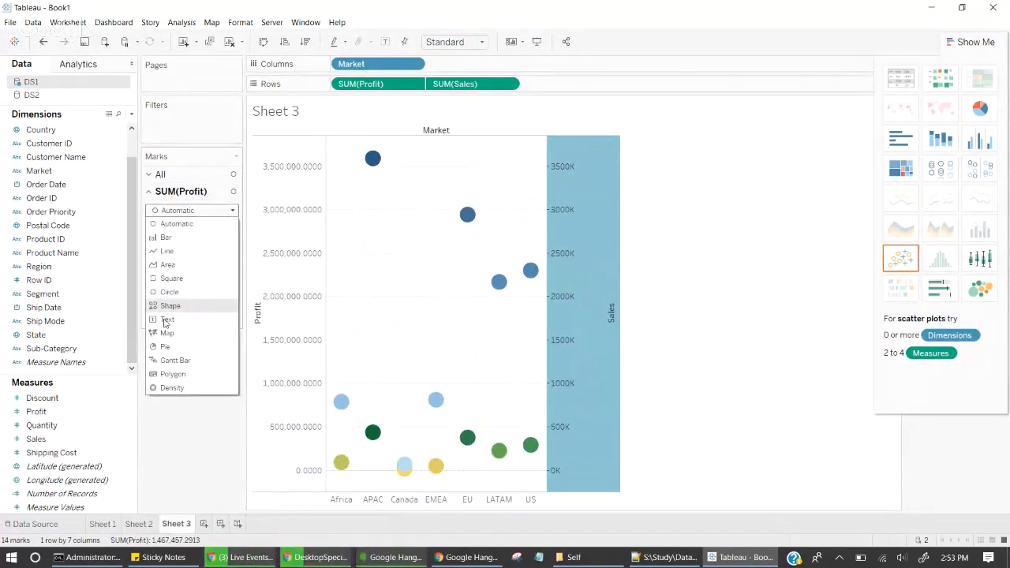
left_click(165, 237)
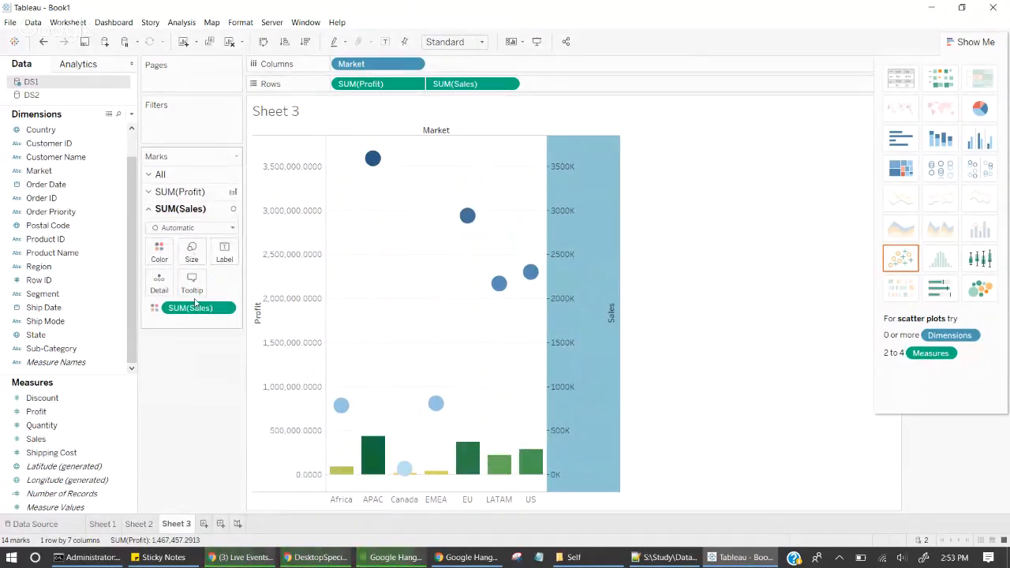
left_click(182, 227)
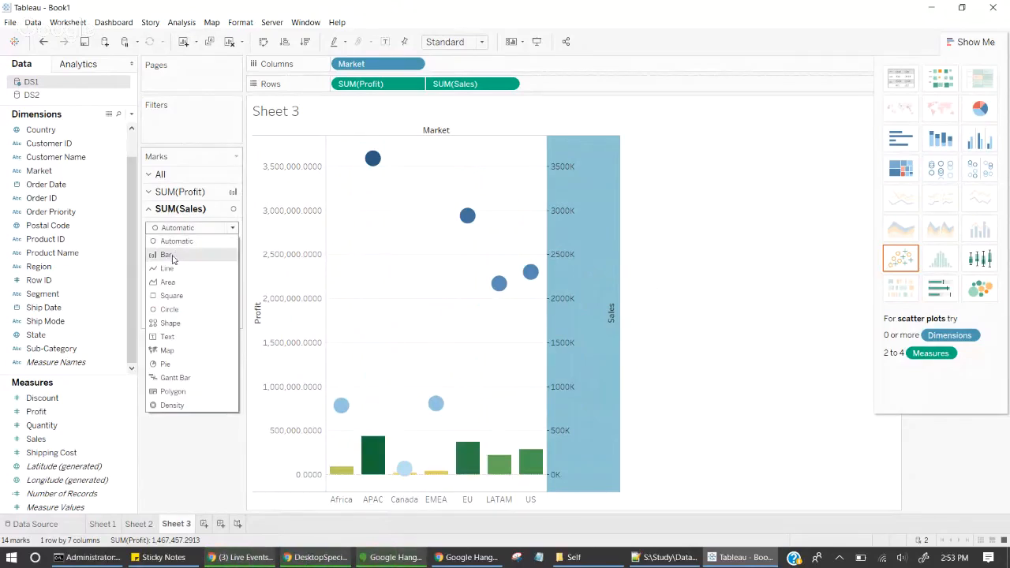
left_click(166, 238)
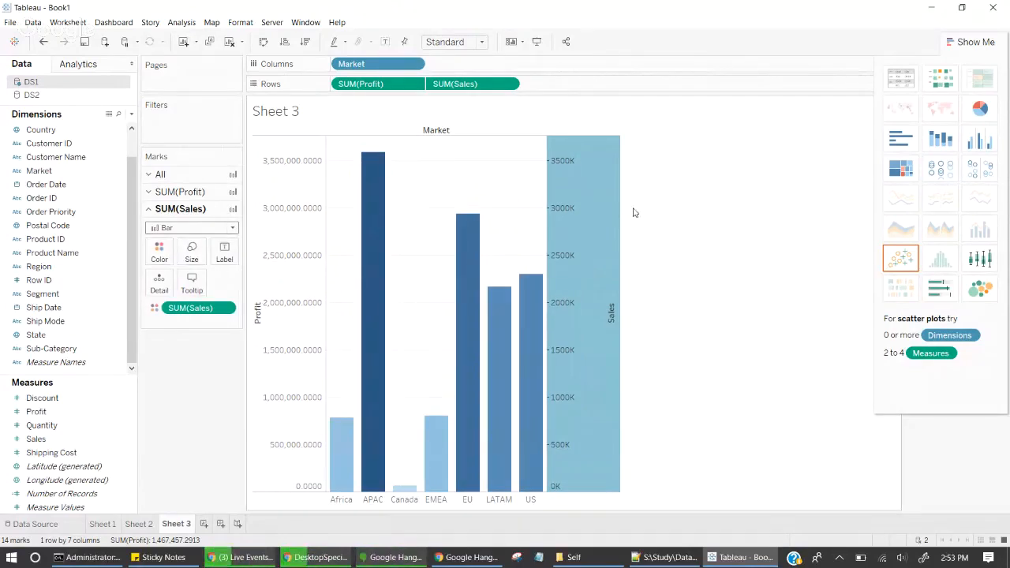
Step: Move the Sales bars behind the Profit bars and hide the chart suggestions to reveal the color legends
right_click(577, 348)
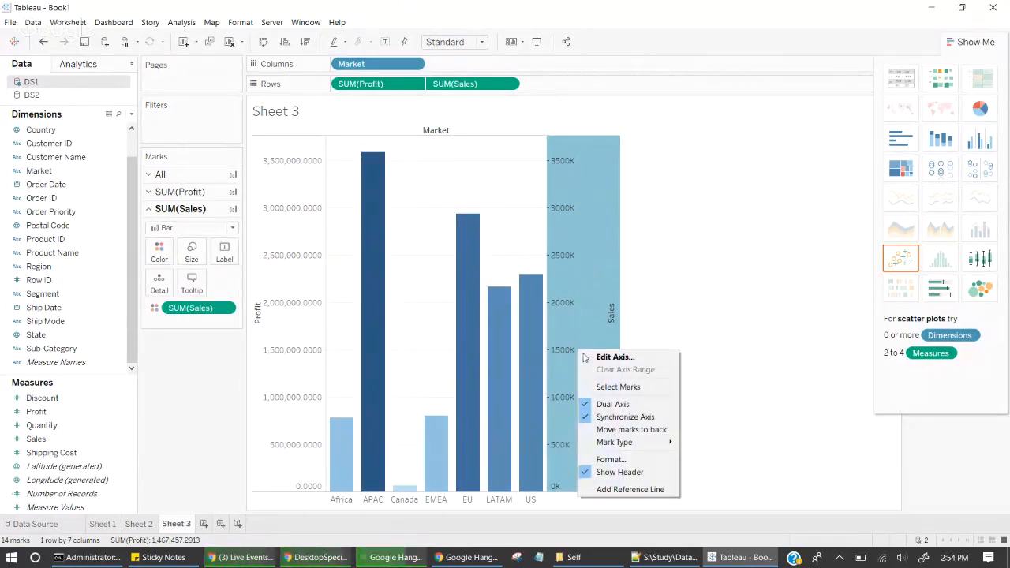
left_click(634, 429)
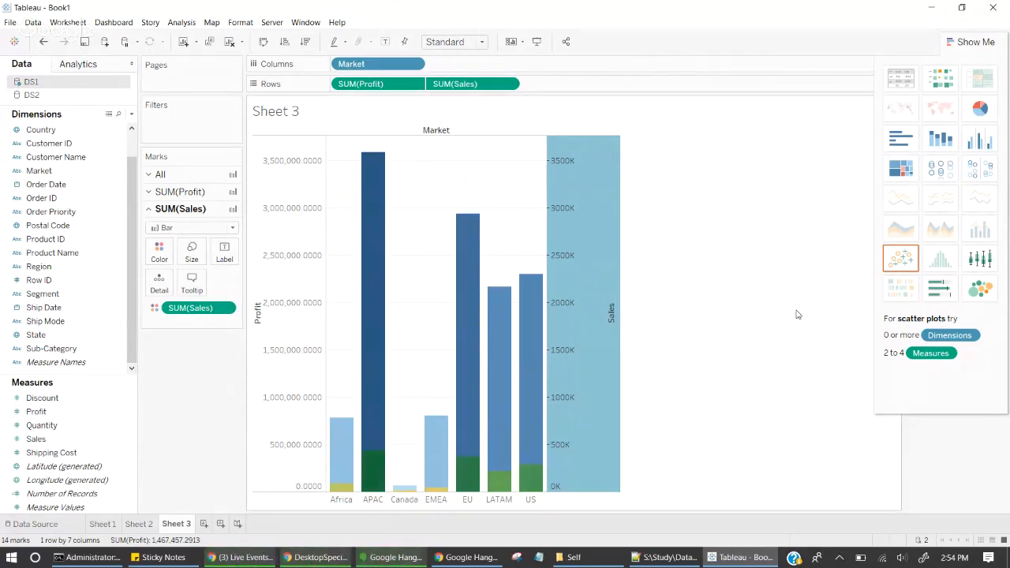
left_click(970, 42)
mouse_move(468, 465)
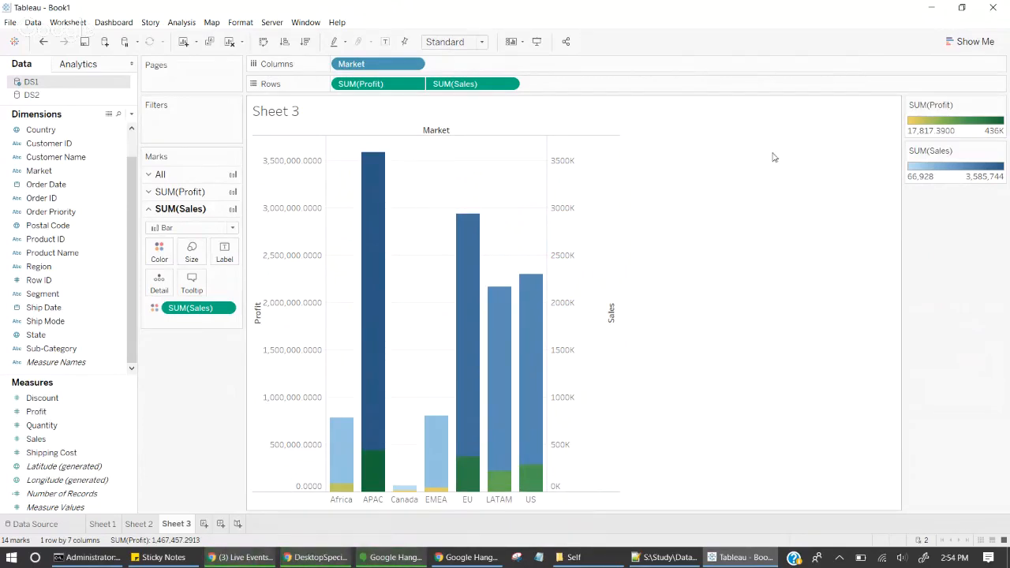
Step: Add a fourth worksheet and build a bar chart of Profit by Market and Segment
left_click(203, 525)
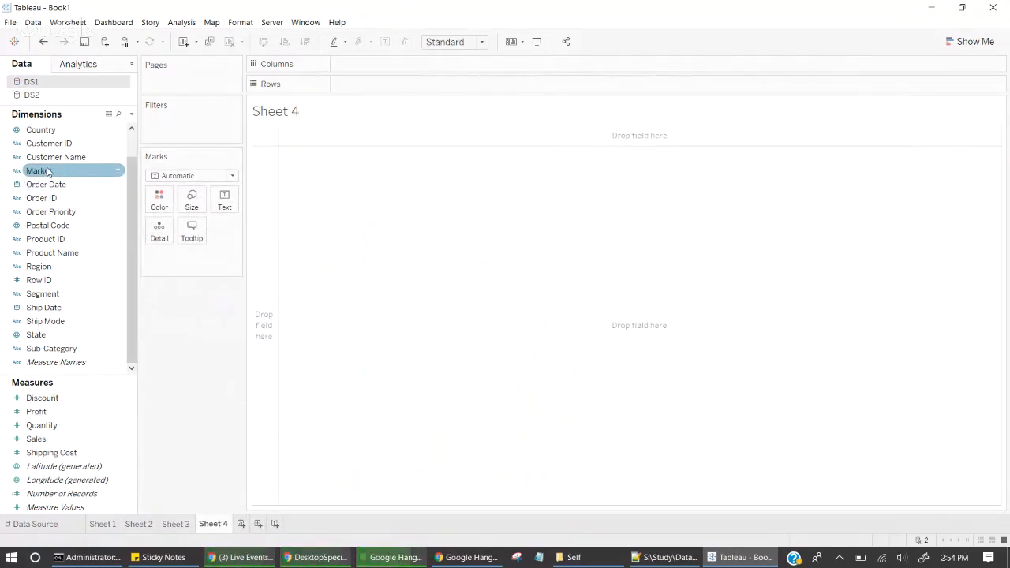
double_click(36, 412)
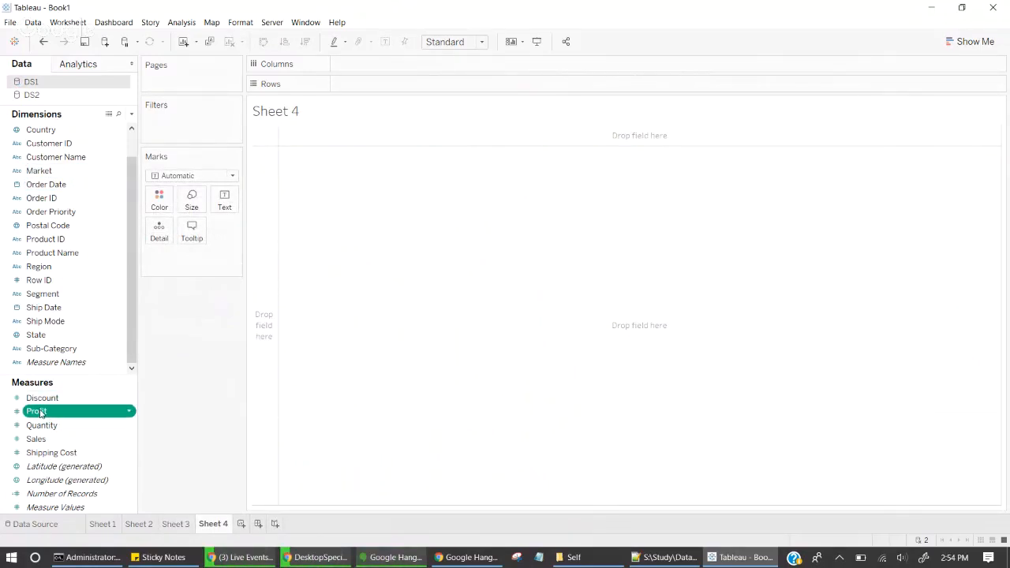
double_click(45, 175)
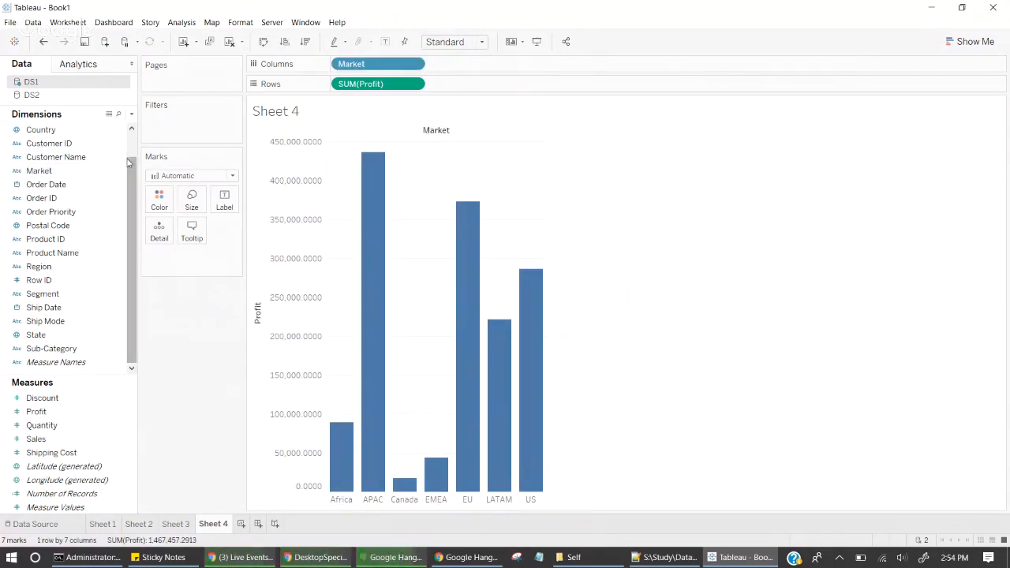
left_click(66, 295)
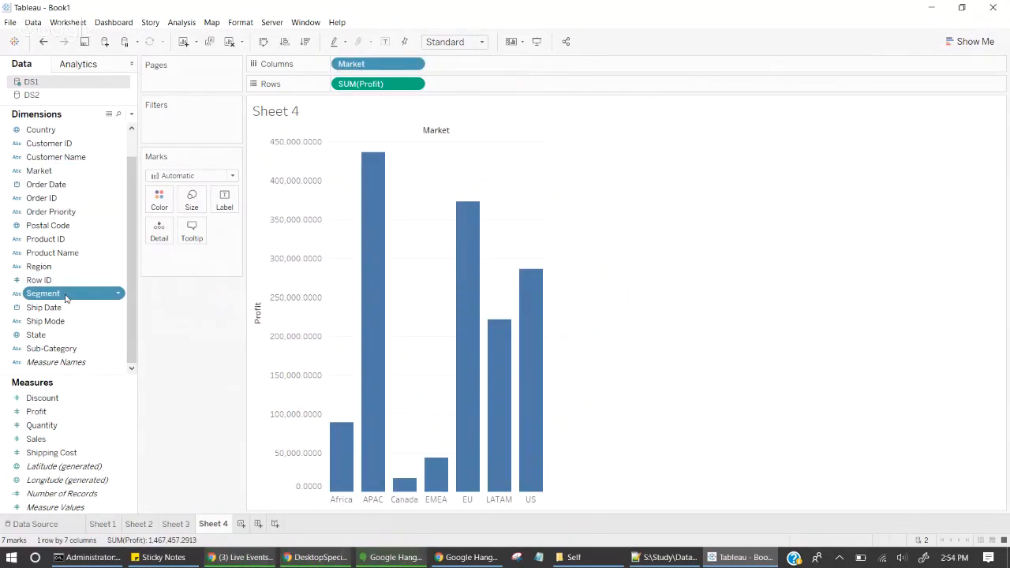
double_click(66, 295)
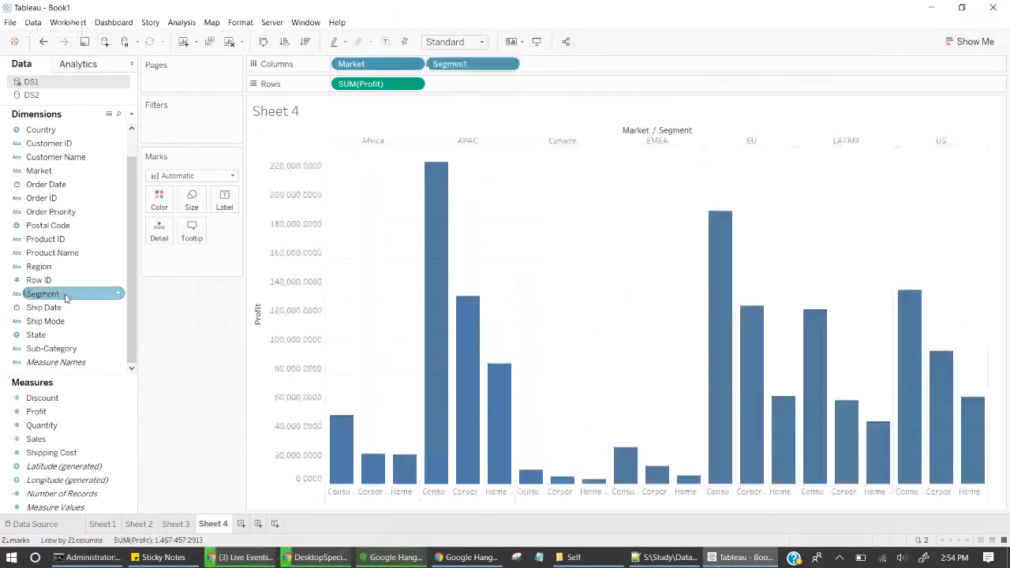
Step: Convert the Sheet 4 chart into stacked bars colored by Segment and place the Segment legend below the Marks card
left_click(950, 42)
left_click(939, 138)
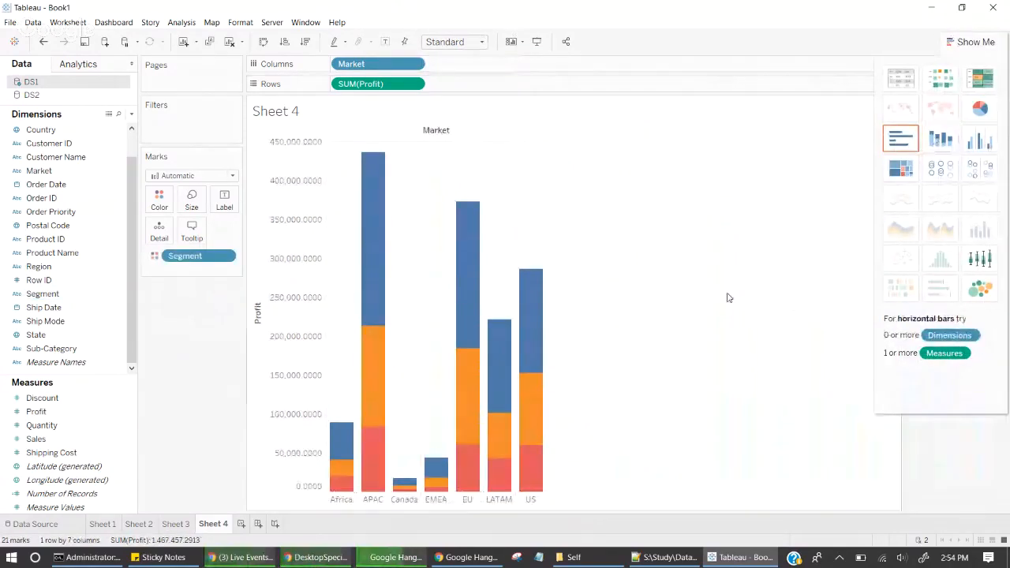
left_click(978, 42)
left_click_drag(946, 105, 203, 335)
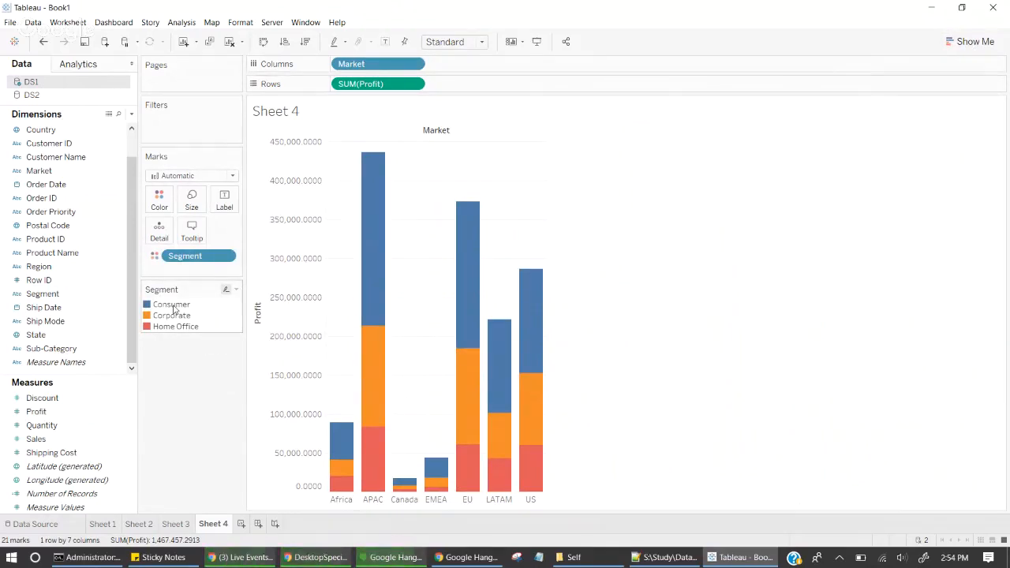
Step: Turn off Aggregate Measures for the Sheet 4 chart
mouse_move(375, 253)
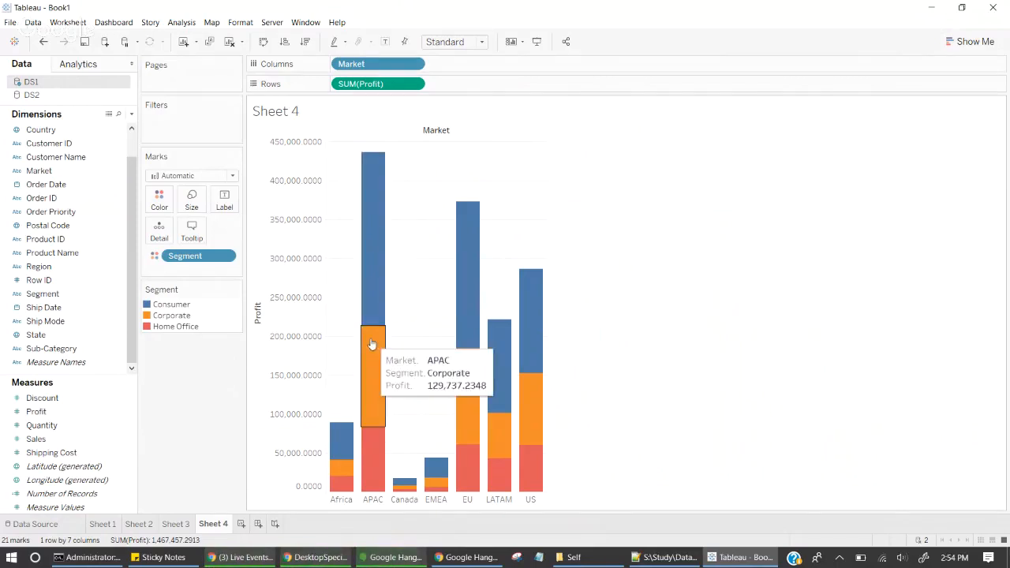
mouse_move(375, 455)
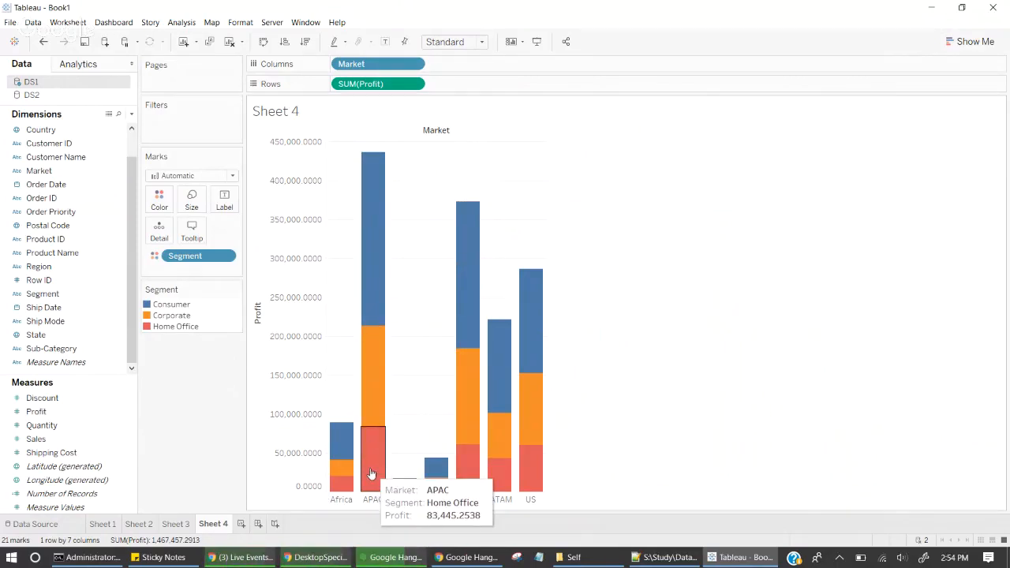
left_click(185, 26)
left_click(211, 48)
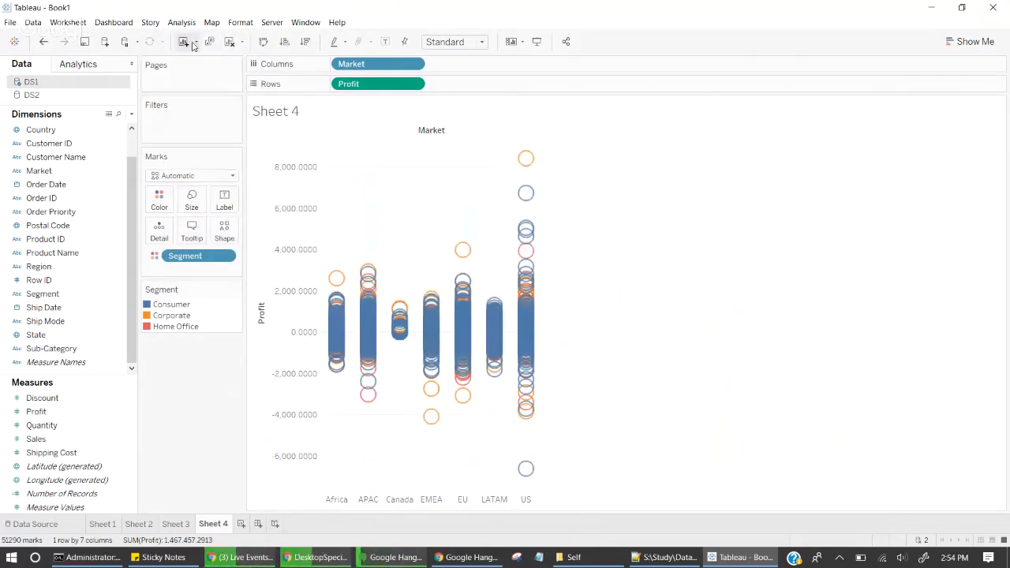
Step: Add a fifth worksheet, restore the window beside the exam guide and mark "highlight table" in the guide's basic charts list
left_click(240, 524)
left_click(961, 7)
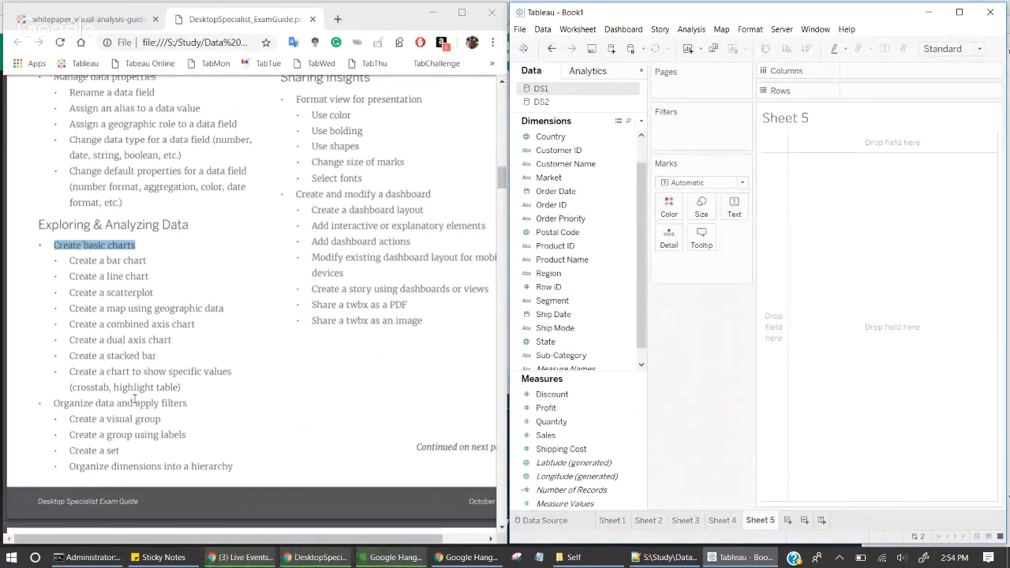
left_click_drag(115, 386, 181, 383)
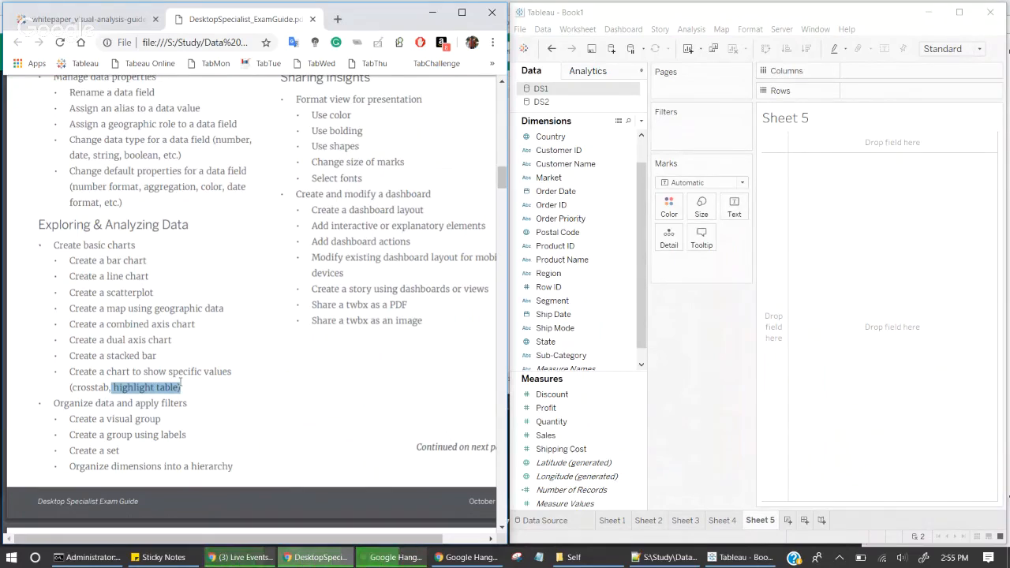
Step: Duplicate Sheet 3 as a crosstab in the maximized window and view the resulting Profit and Sales tables
left_click(716, 525)
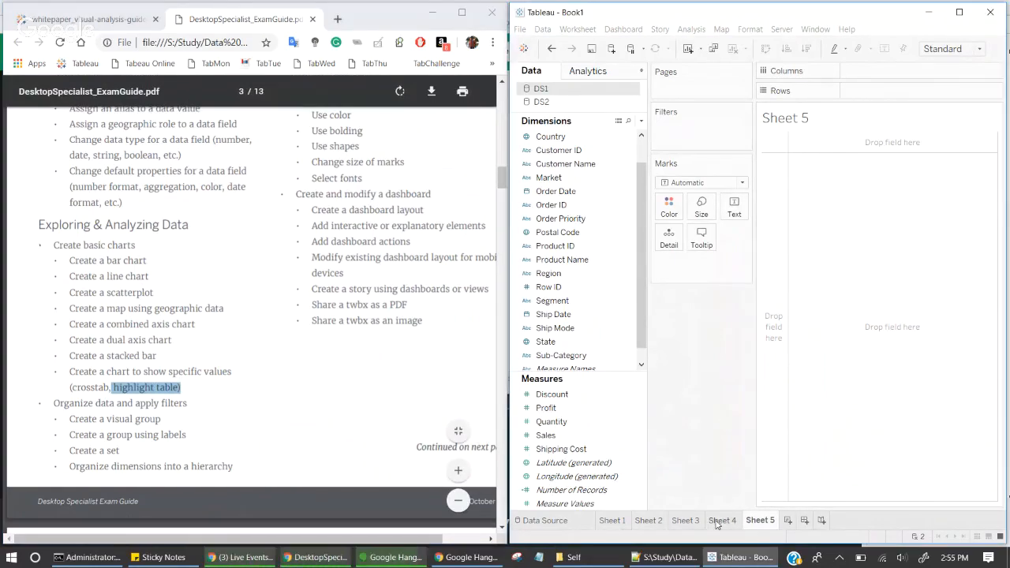
left_click(720, 521)
left_click(686, 520)
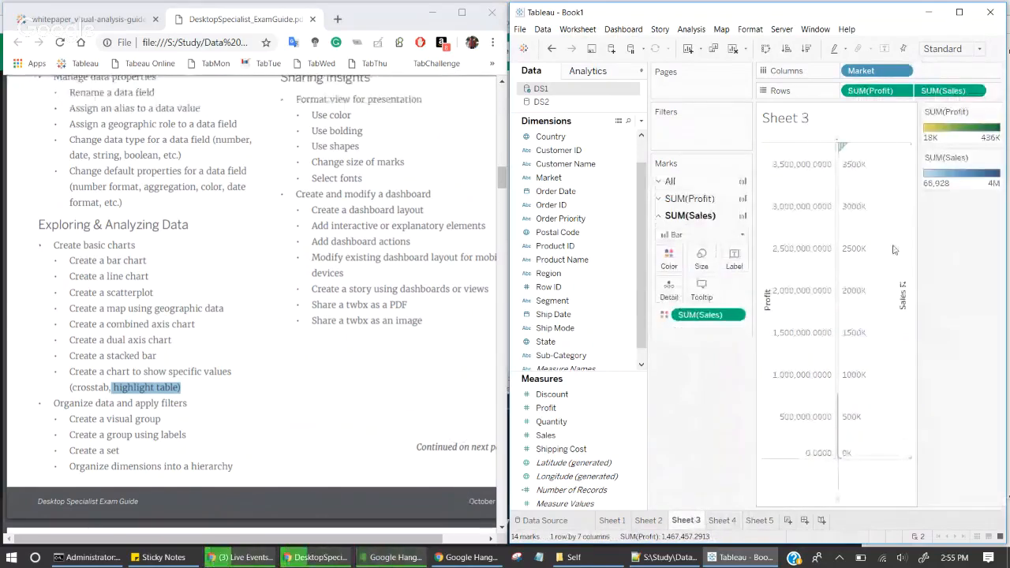
left_click(967, 12)
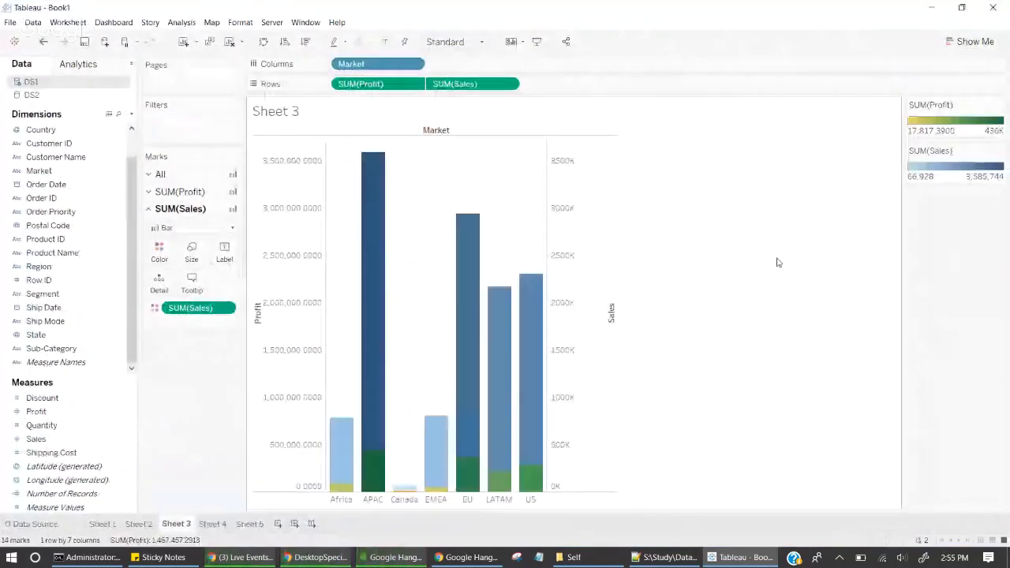
right_click(184, 527)
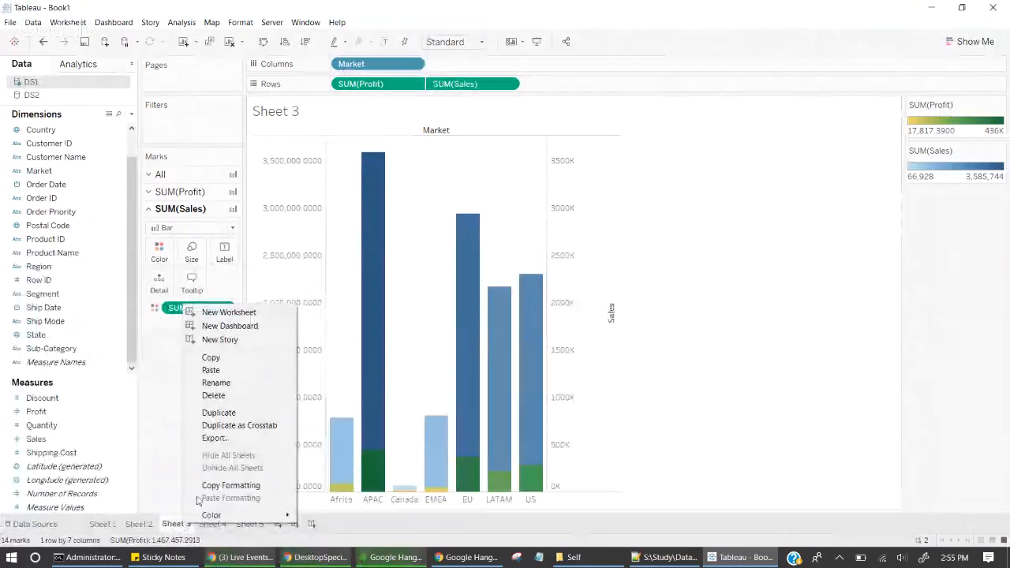
left_click(249, 429)
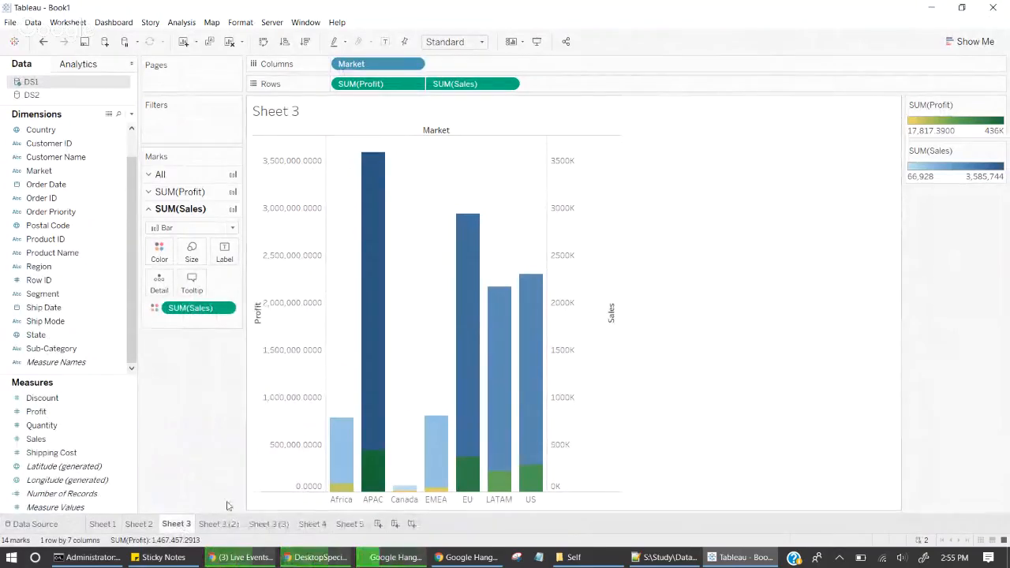
left_click(219, 524)
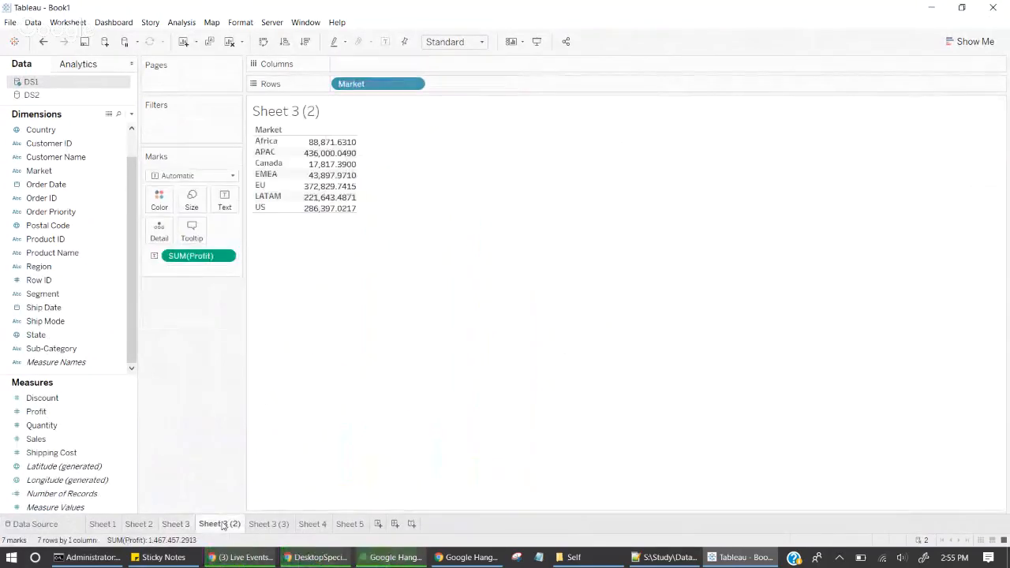
left_click(269, 523)
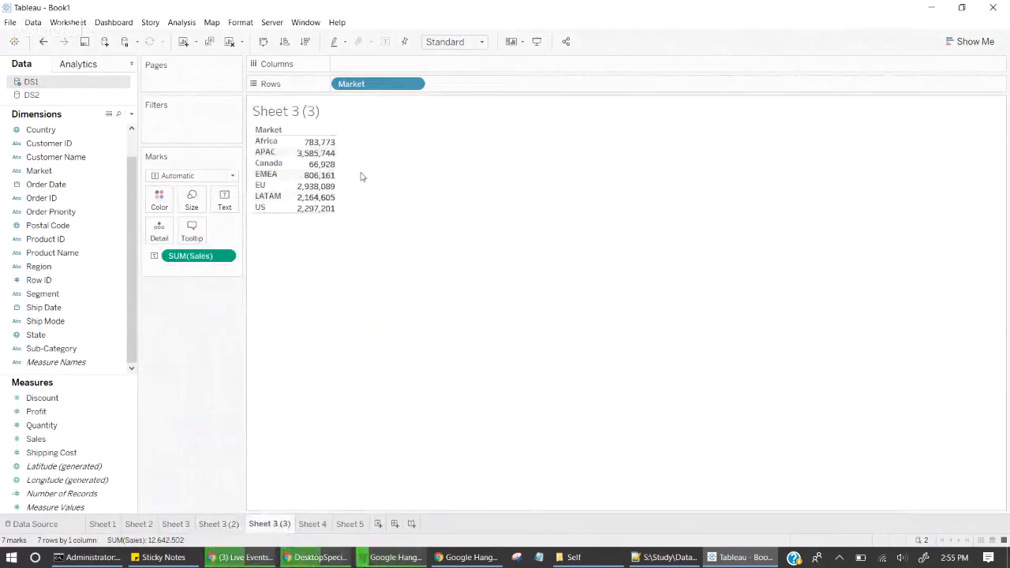
Step: Duplicate the Sheet 2 dual-axis chart as a crosstab and open the new table
left_click(134, 525)
right_click(133, 526)
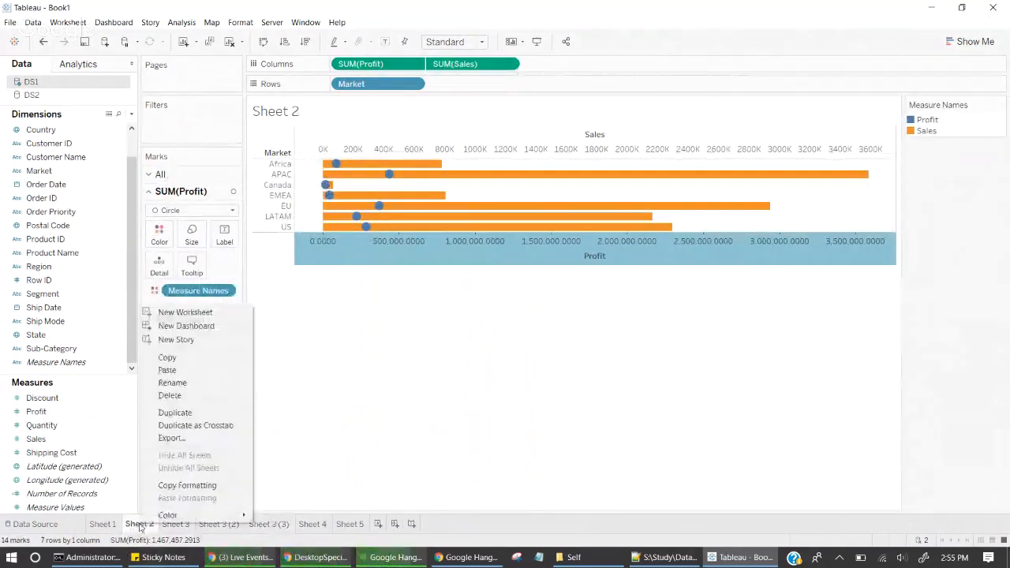
left_click(186, 424)
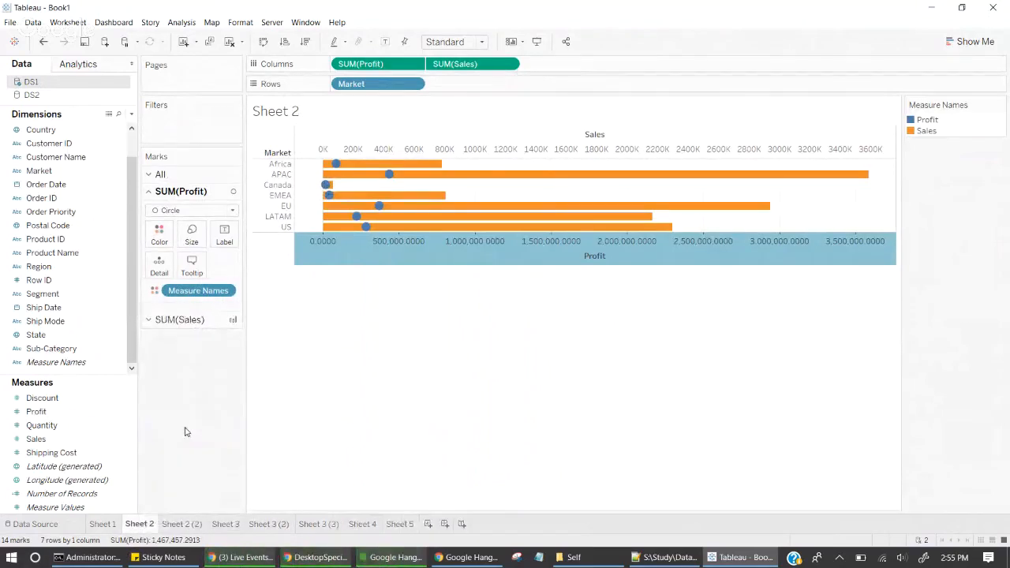
left_click(191, 524)
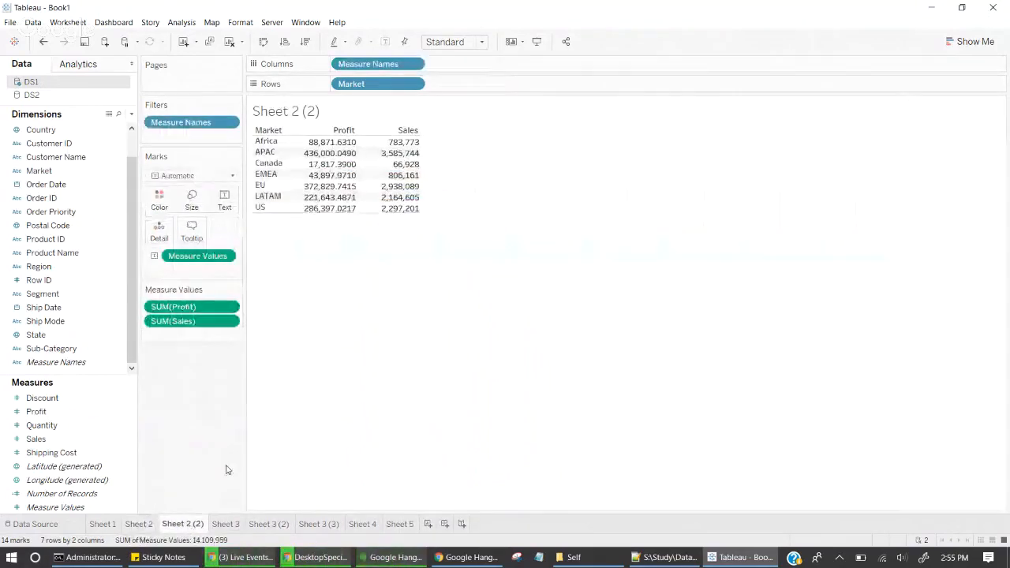
Step: Restore the Tableau window to its smaller size beside the exam guide
left_click(973, 8)
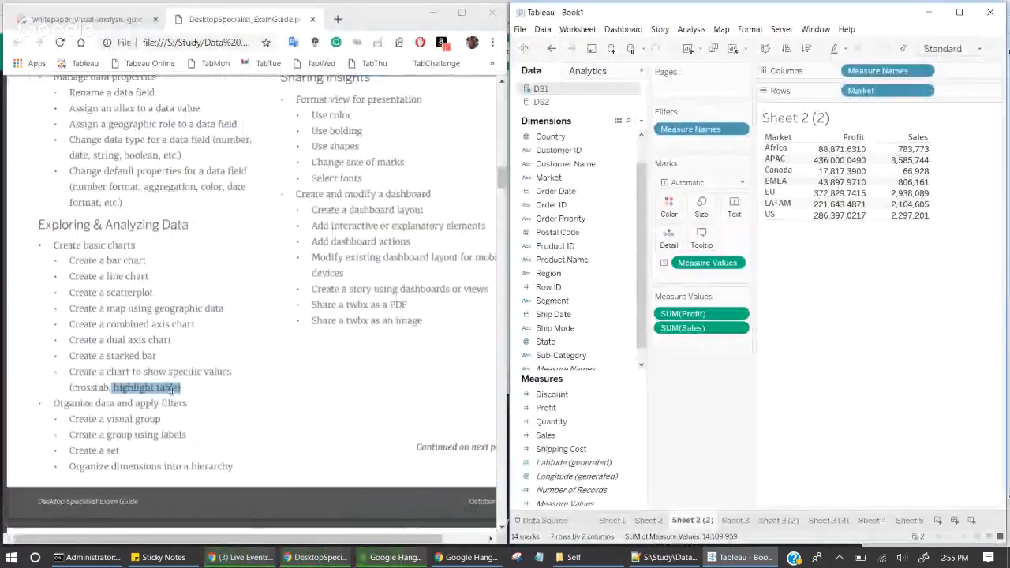
Step: Keep only the EMEA market in the Profit and Sales crosstab, and undo that filter
left_click(840, 182)
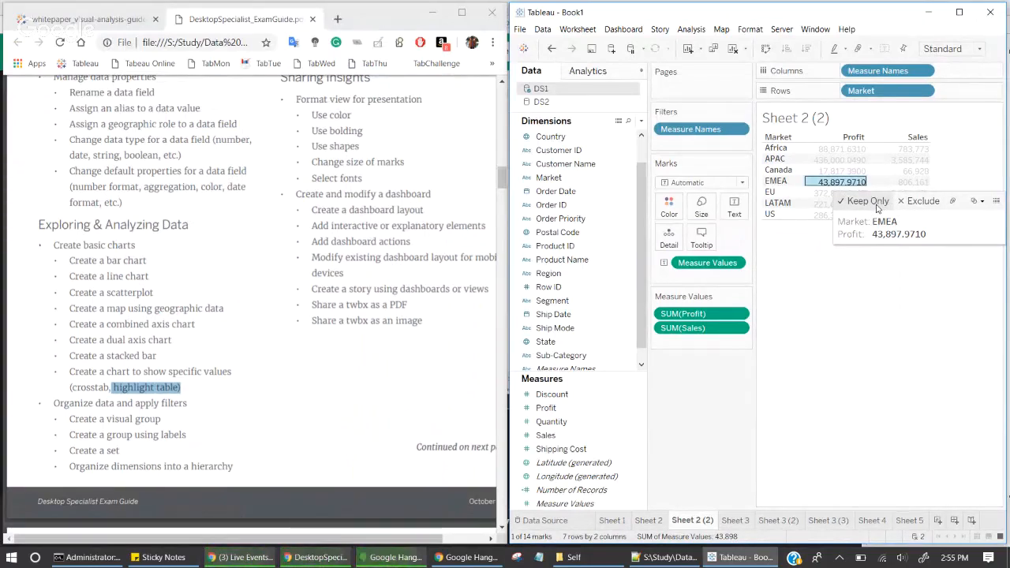
left_click(858, 183)
left_click(858, 184)
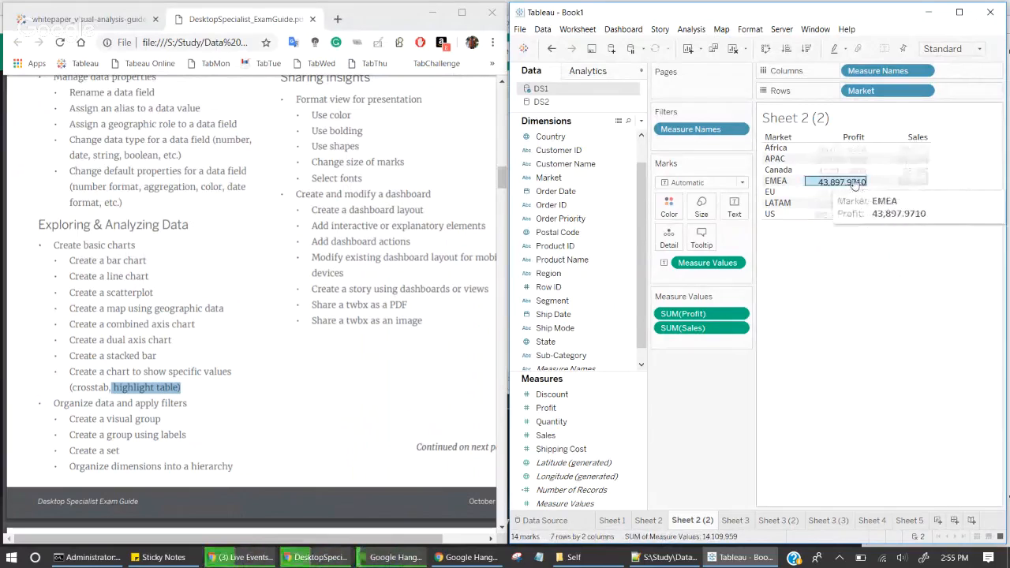
left_click(857, 199)
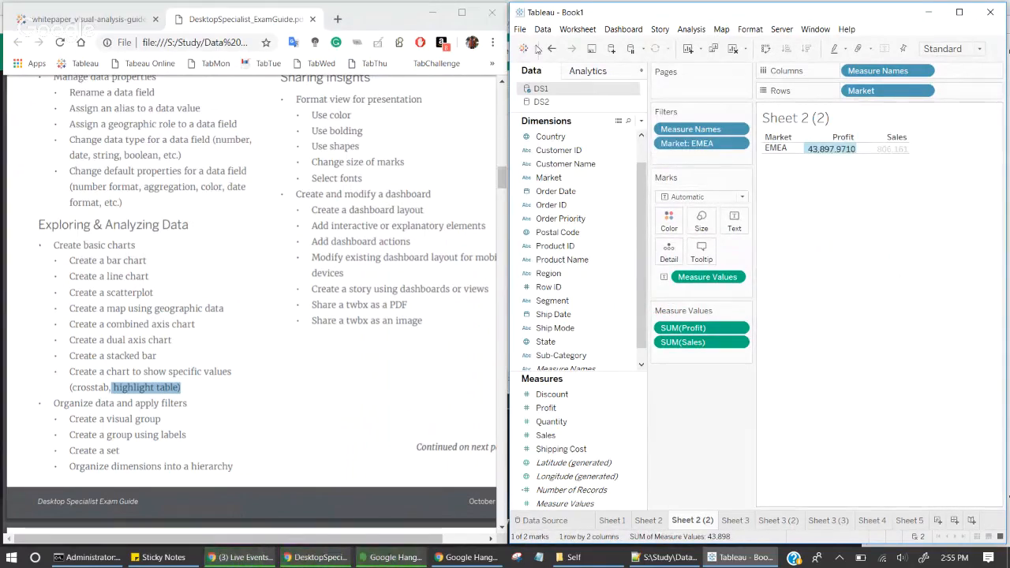
key("ctrl+z")
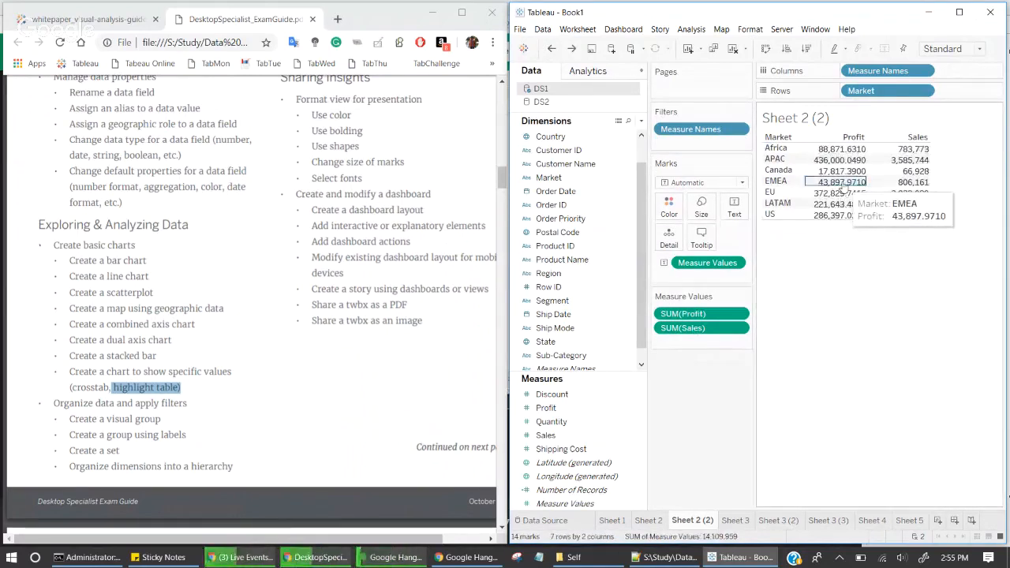
Step: Exclude the Canada market from the Profit and Sales crosstab, and undo the exclusion
left_click(841, 172)
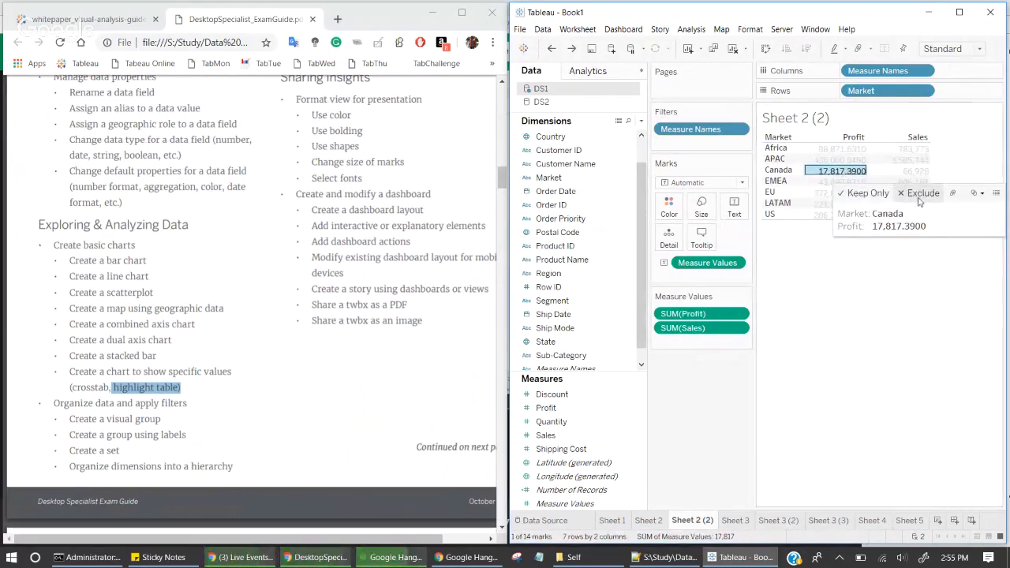
left_click(920, 194)
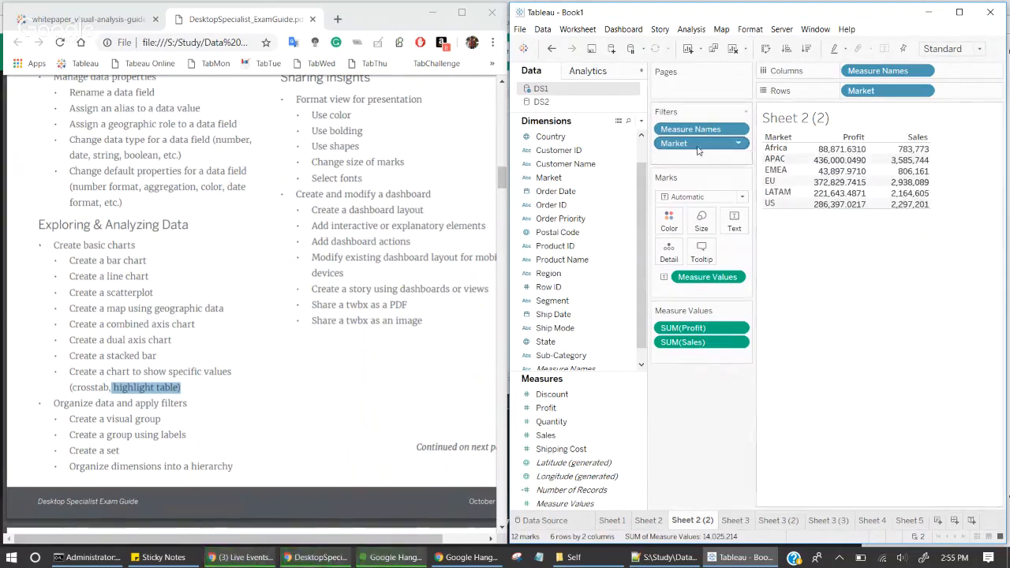
left_click_drag(697, 150, 715, 166)
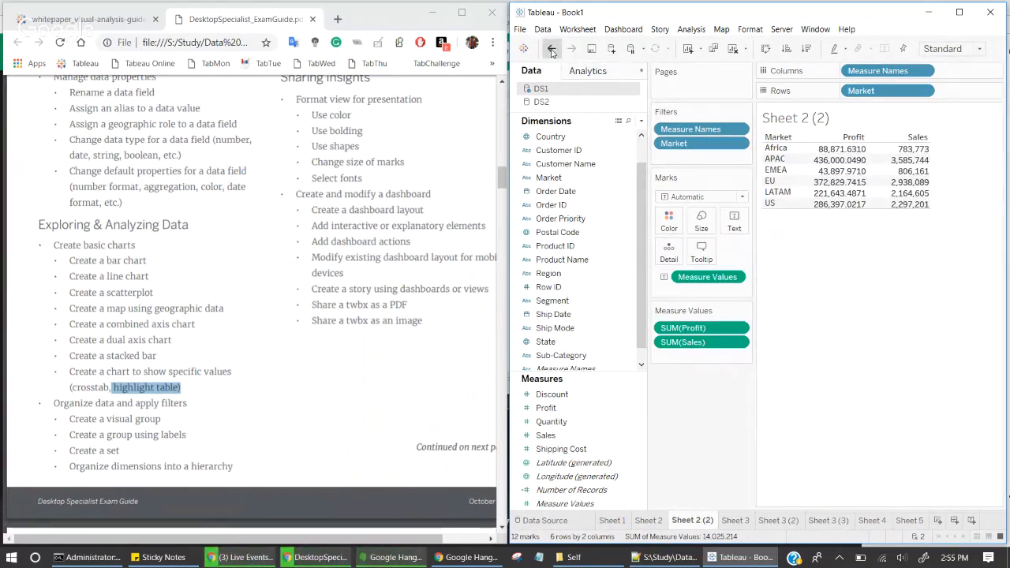
Step: View the summary and full data behind Canada's Profit value, and close the data window
left_click(842, 171)
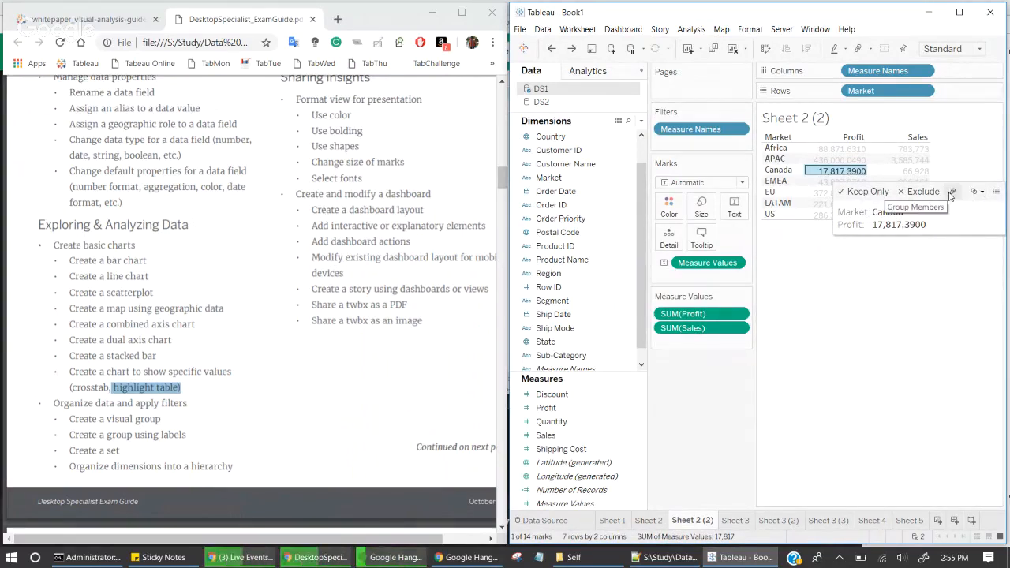
left_click(996, 194)
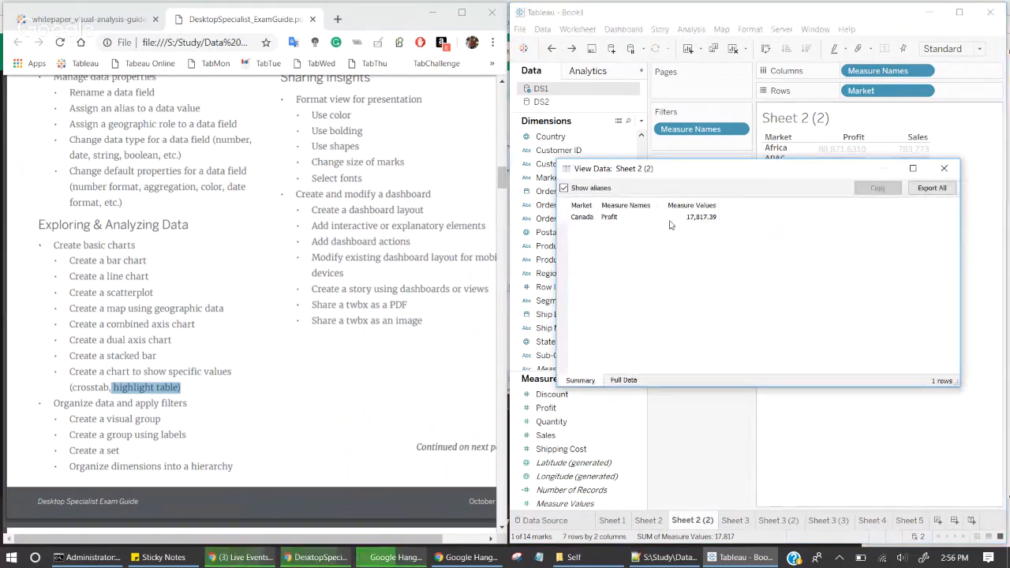
left_click(616, 381)
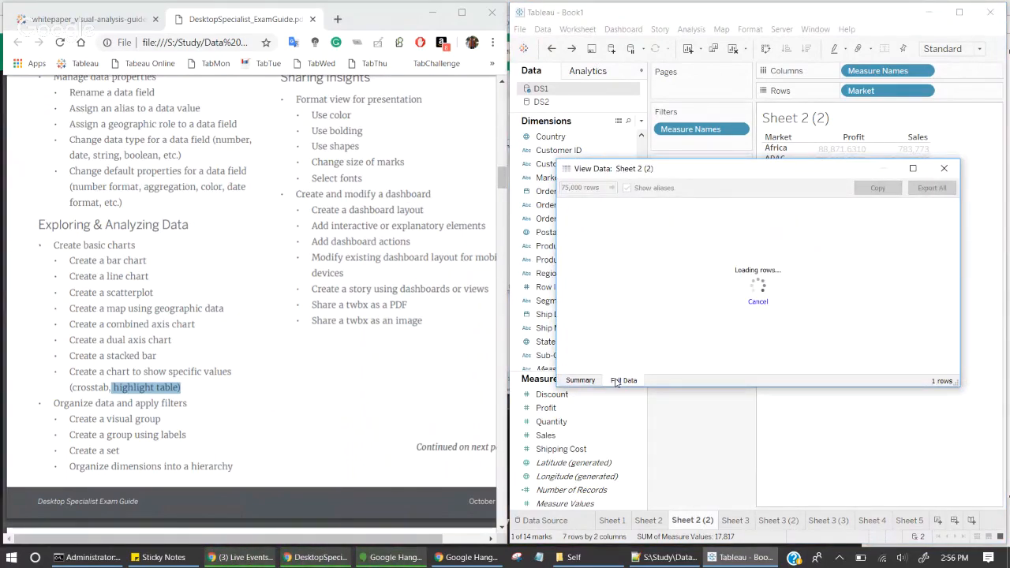
left_click(943, 168)
left_click(805, 351)
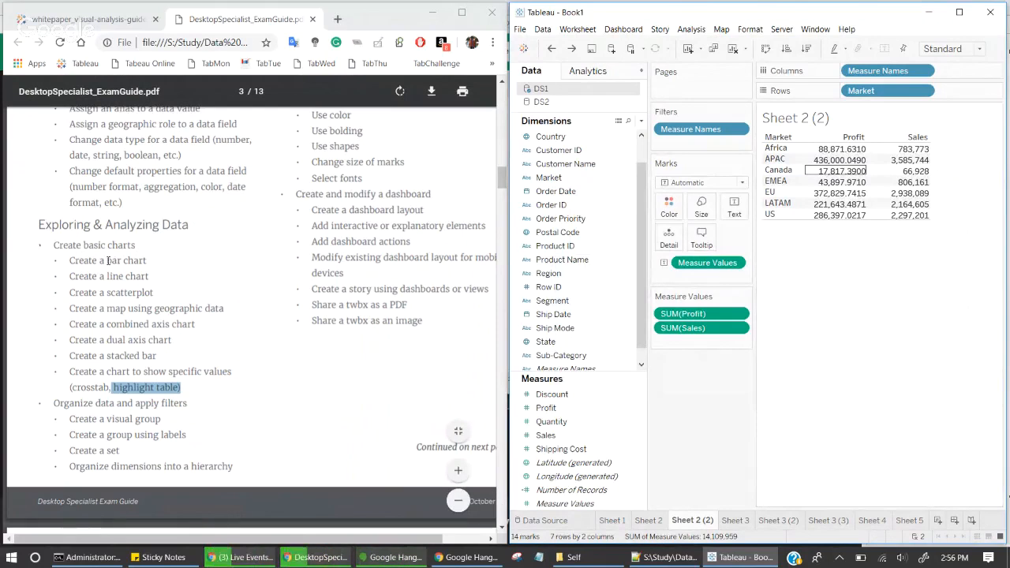
Step: Mark the basic charts entries in the exam guide, starting from the bar chart, and clear the selection
left_click_drag(107, 260, 189, 354)
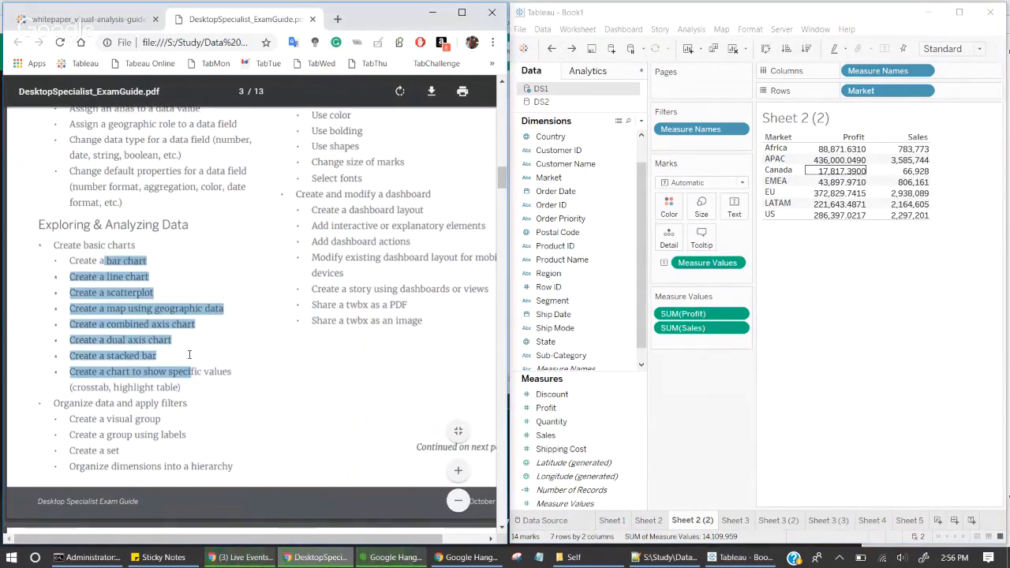
left_click(167, 293)
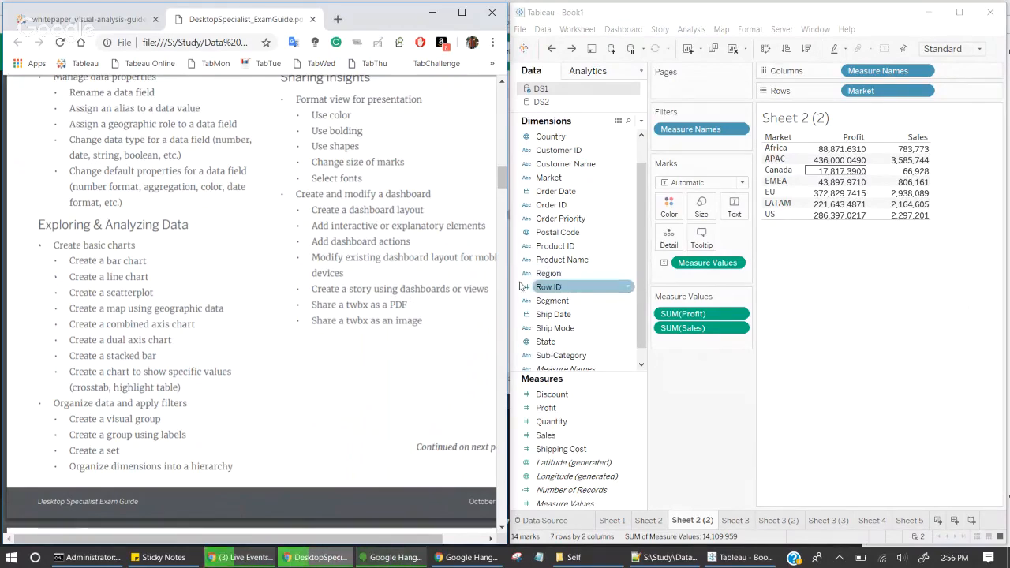
left_click(608, 276)
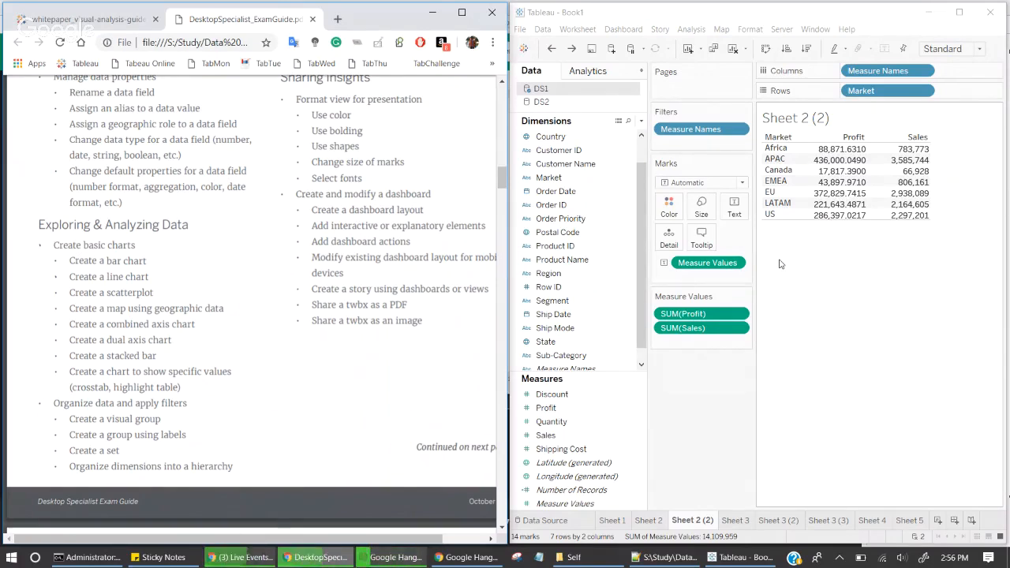
Step: Turn on row grand totals and column grand totals for the Market crosstab
left_click(680, 30)
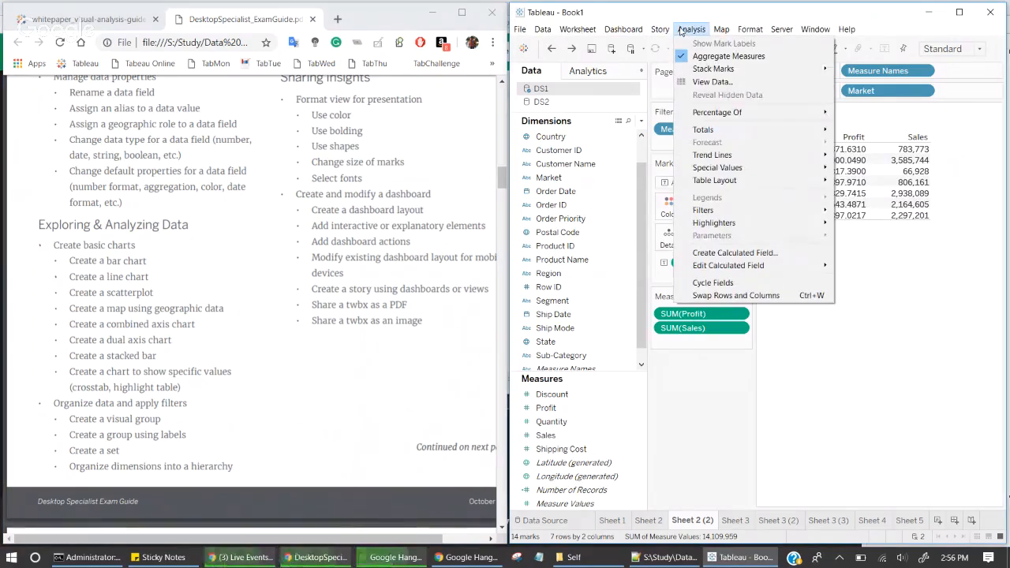
mouse_move(730, 133)
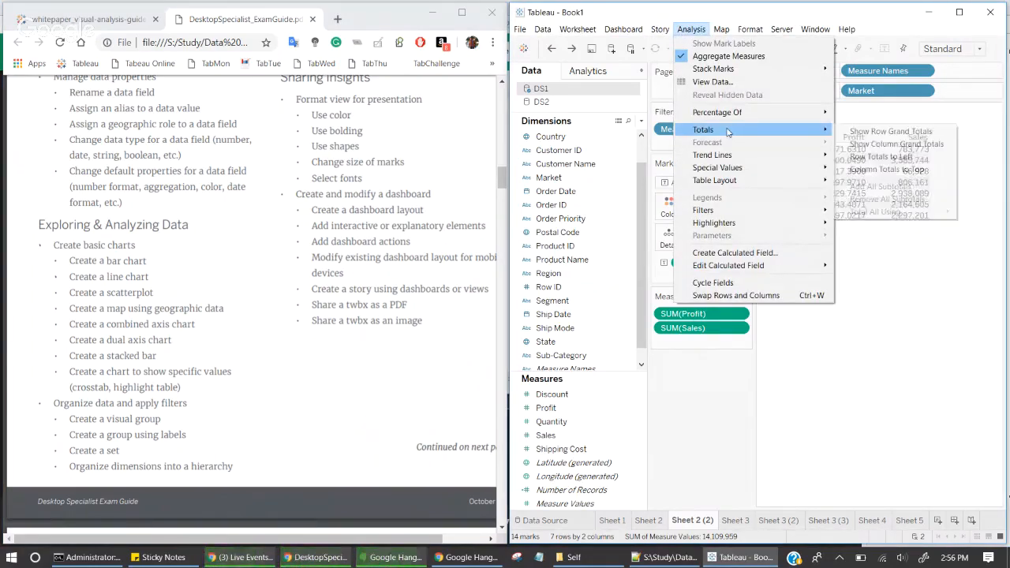
left_click(888, 132)
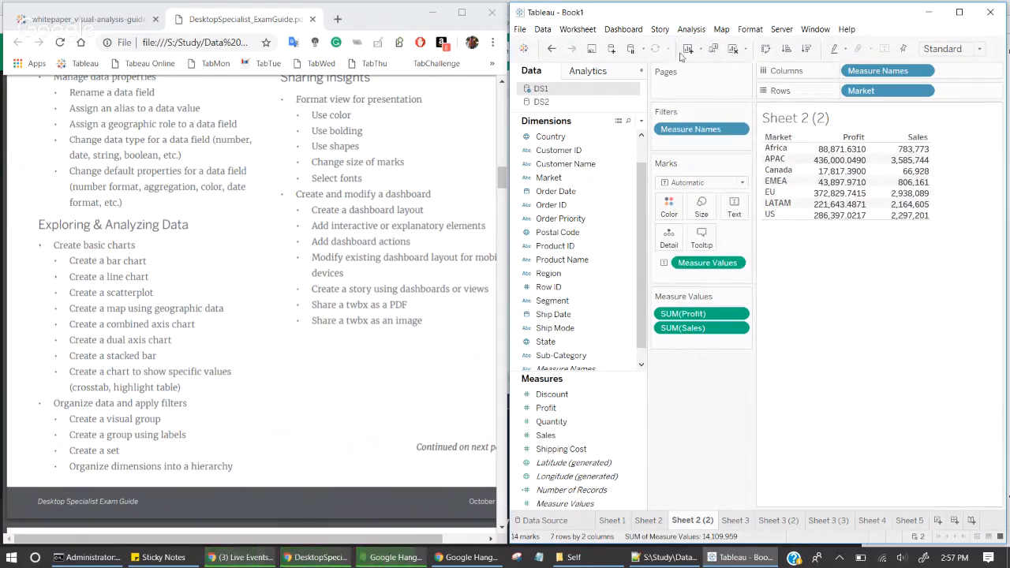
left_click(691, 30)
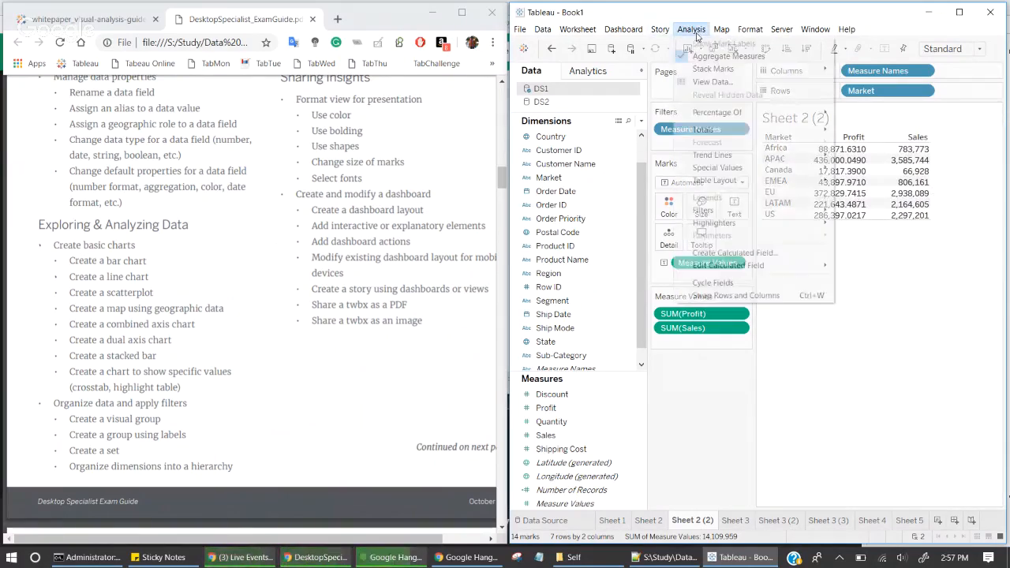
mouse_move(719, 131)
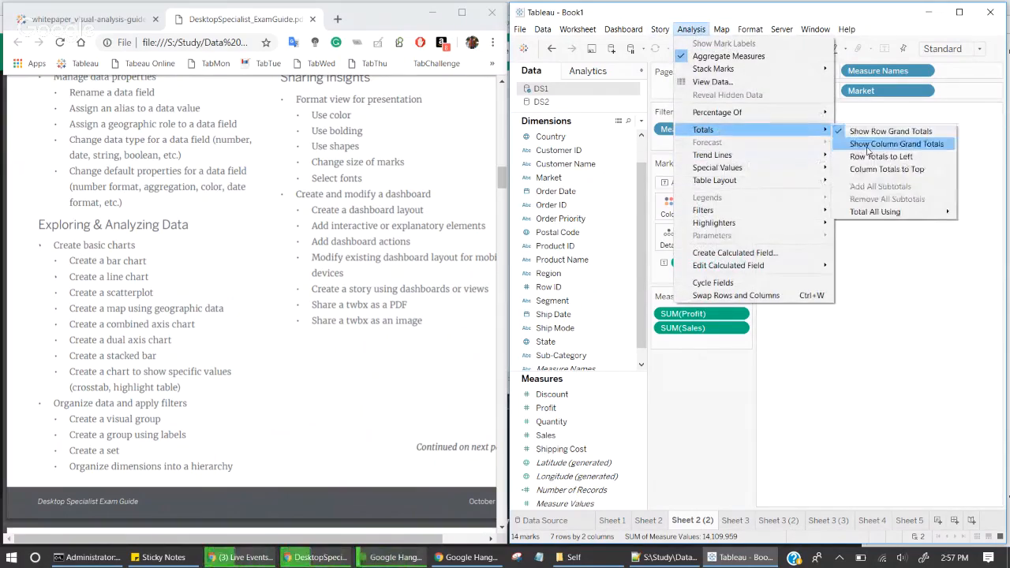
left_click(877, 145)
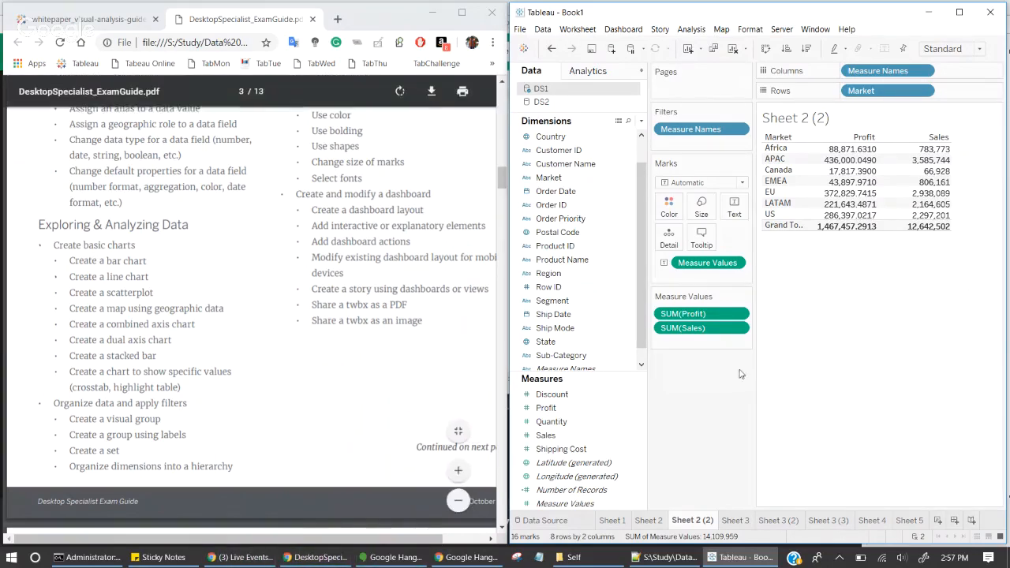
Step: Group the Africa and APAC markets directly from their row headers in the crosstab
mouse_move(828, 160)
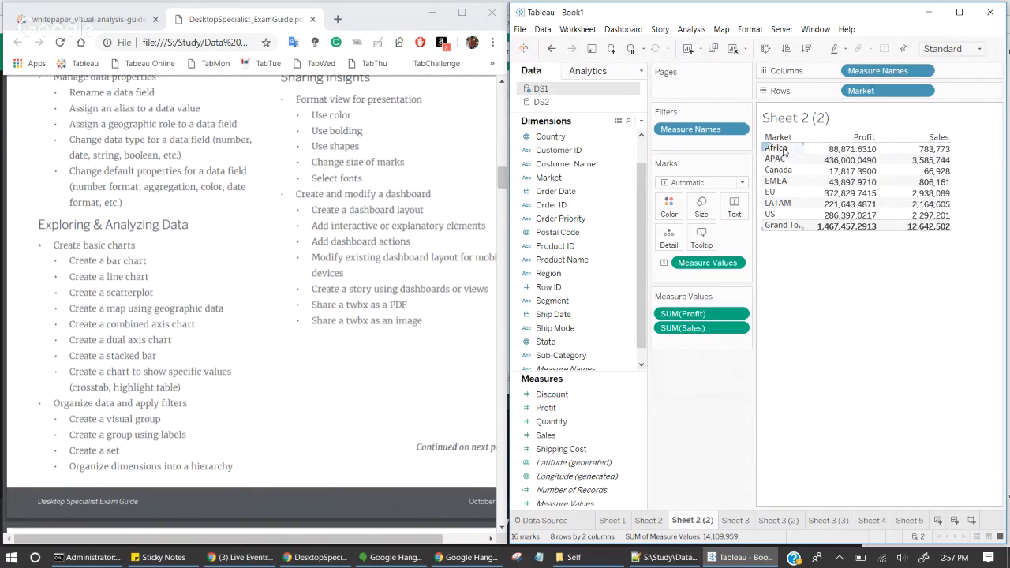
left_click_drag(783, 152, 778, 160)
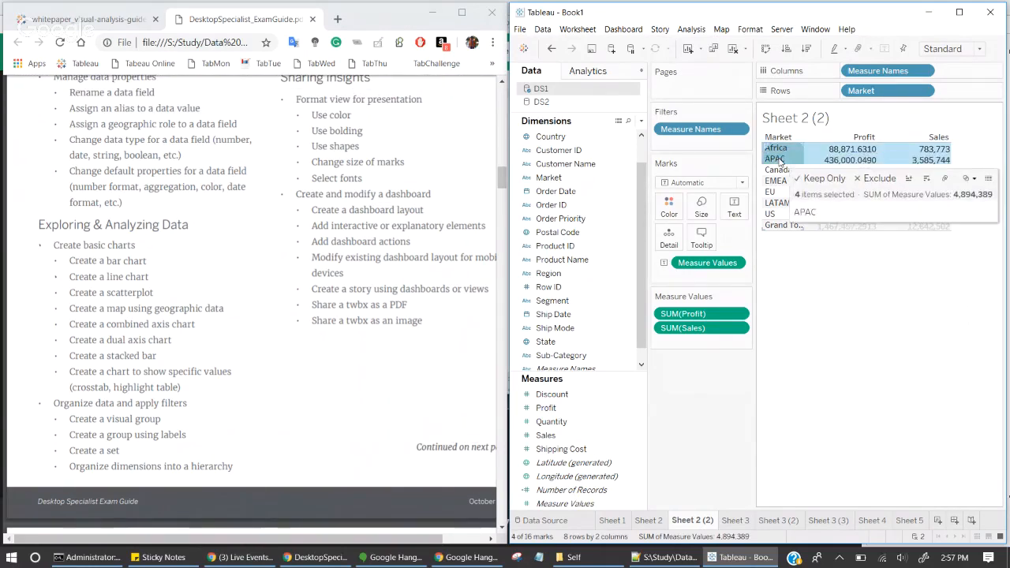
left_click(947, 180)
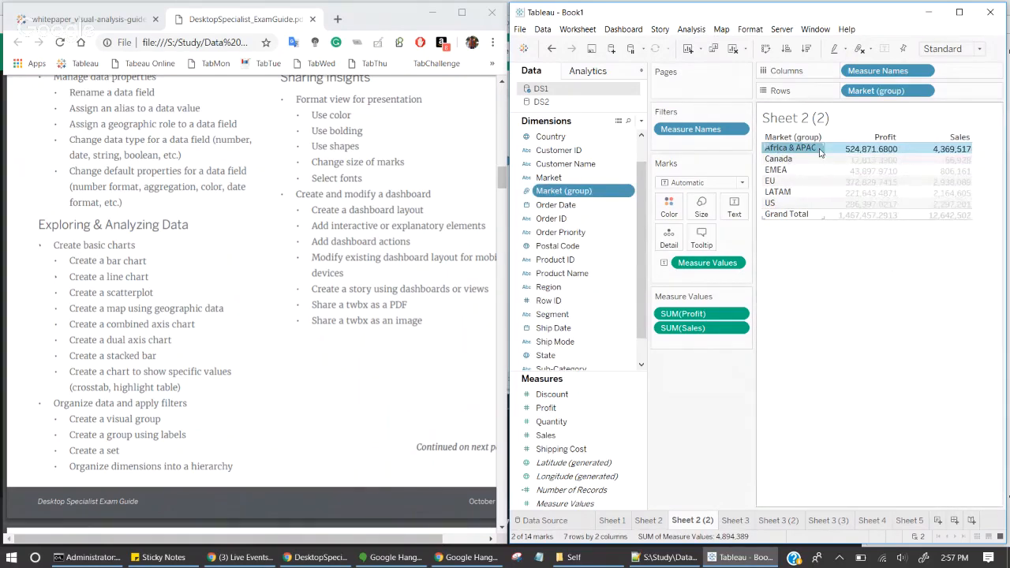
mouse_move(819, 152)
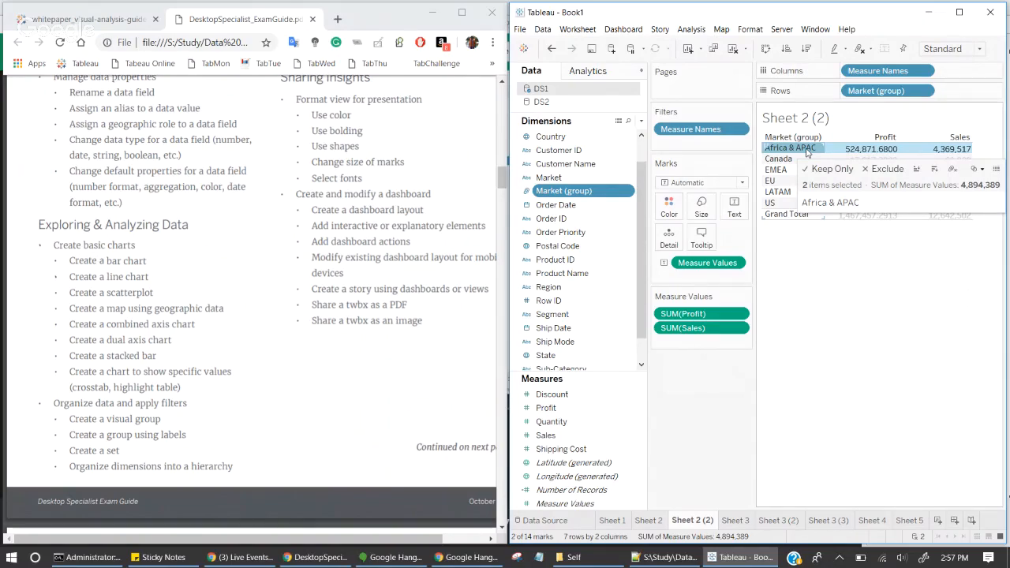
left_click(852, 327)
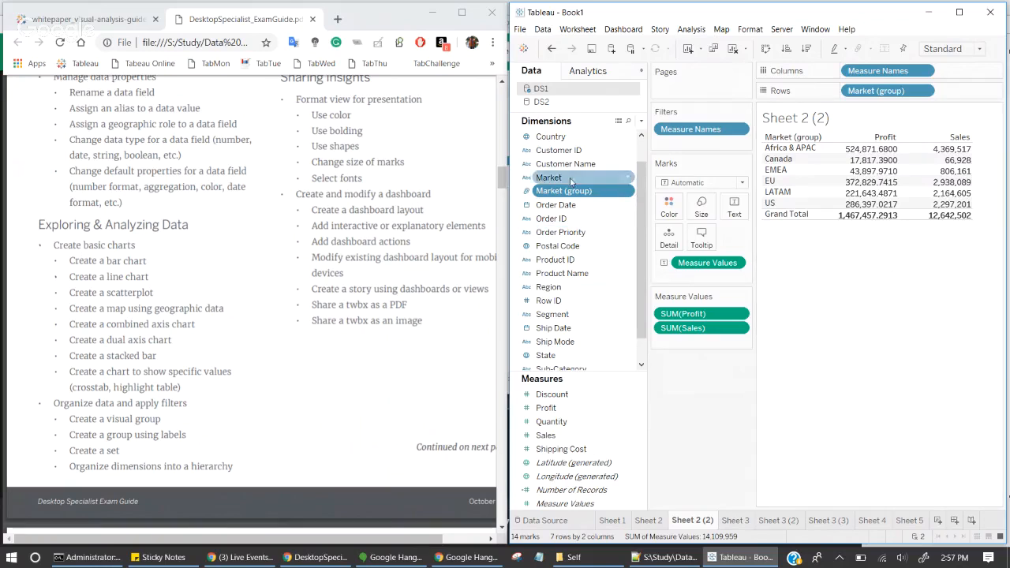
Step: Edit the Market (group) field and group Canada and EMEA together as Canada & EMEA
right_click(575, 197)
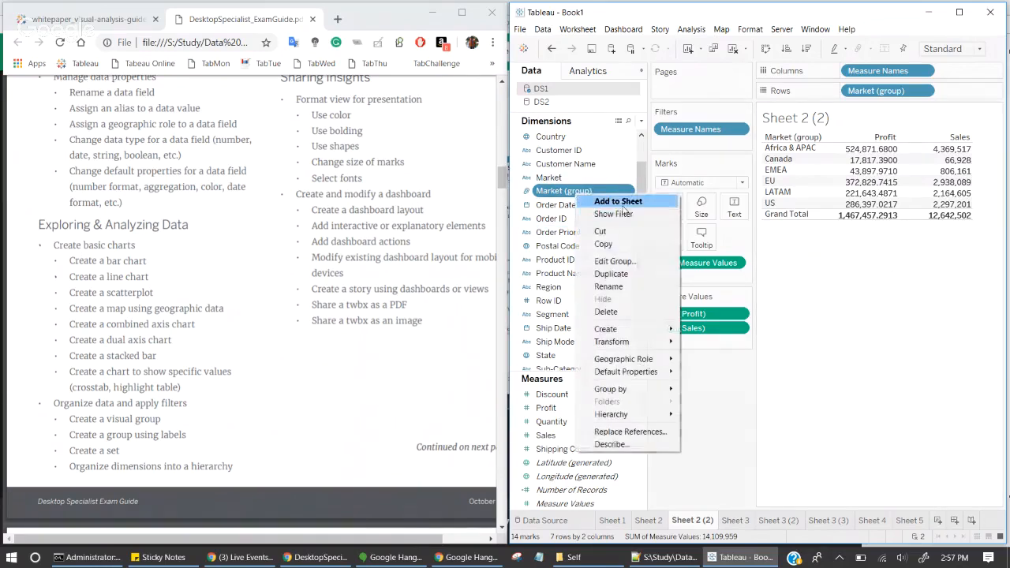
left_click(623, 249)
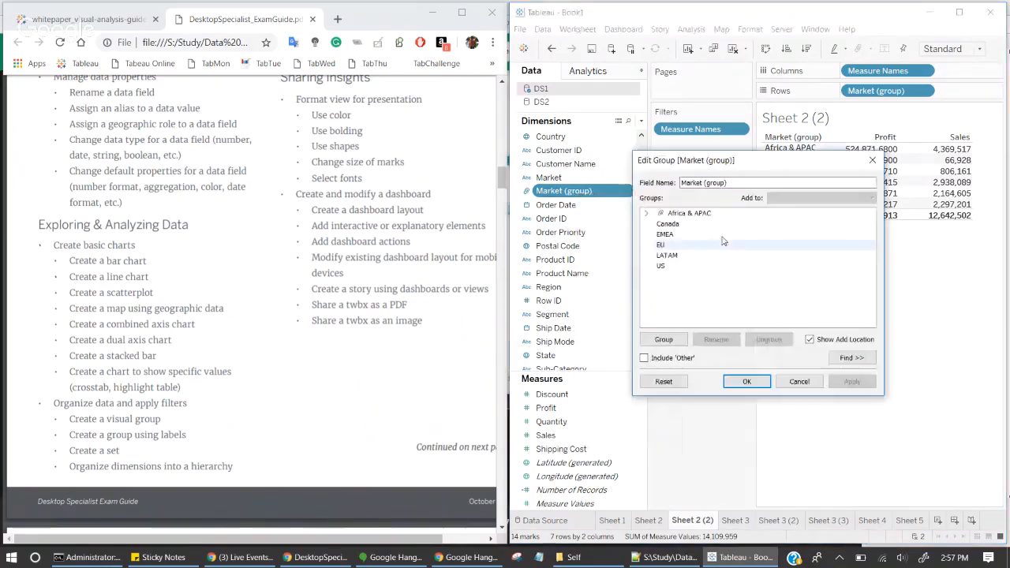
left_click(668, 224)
left_click(662, 235, "ctrl")
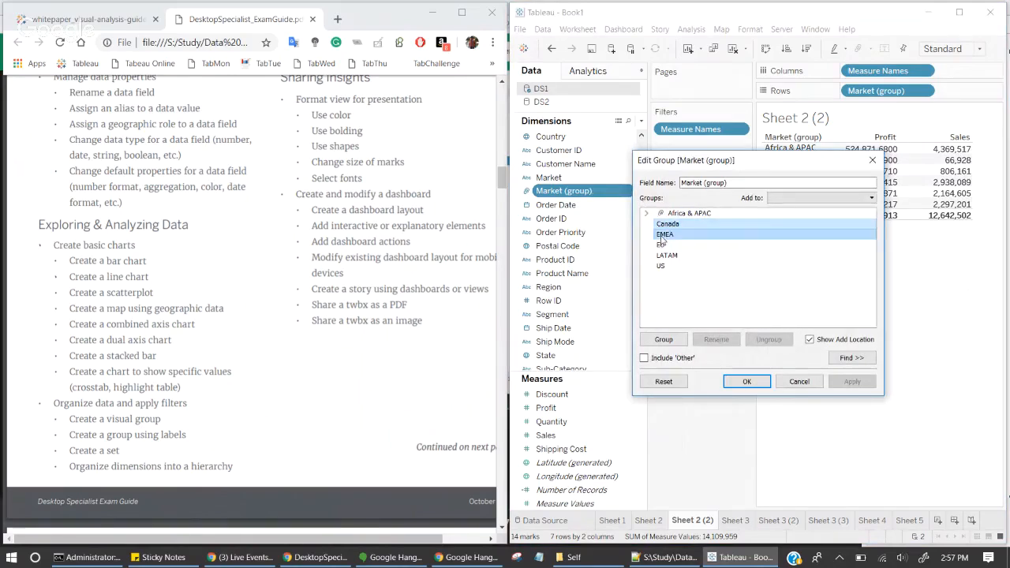
left_click(662, 339)
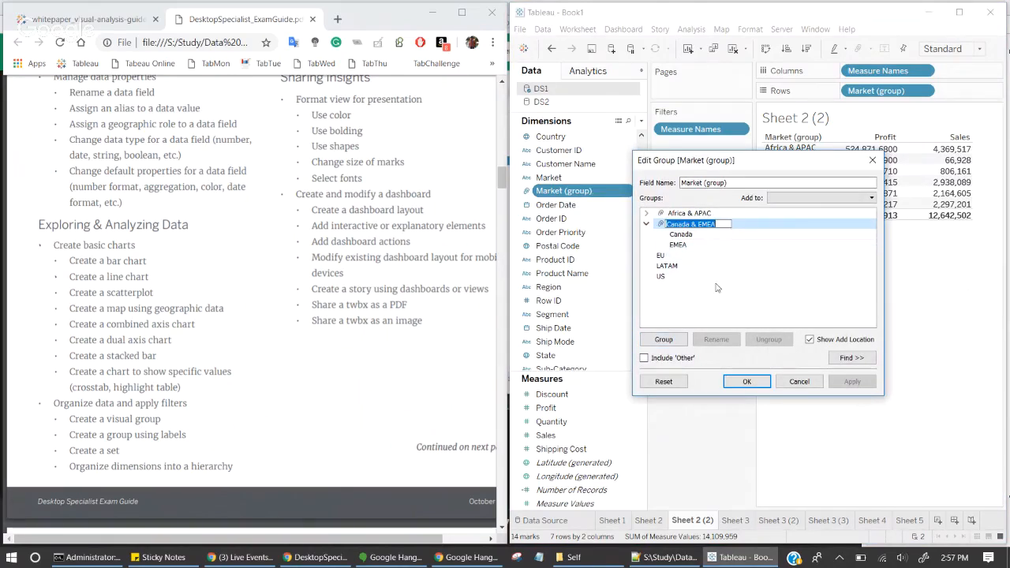
left_click(705, 309)
Step: Group EU and LATAM together in Market (group), and put US in a group of its own
left_click(661, 255)
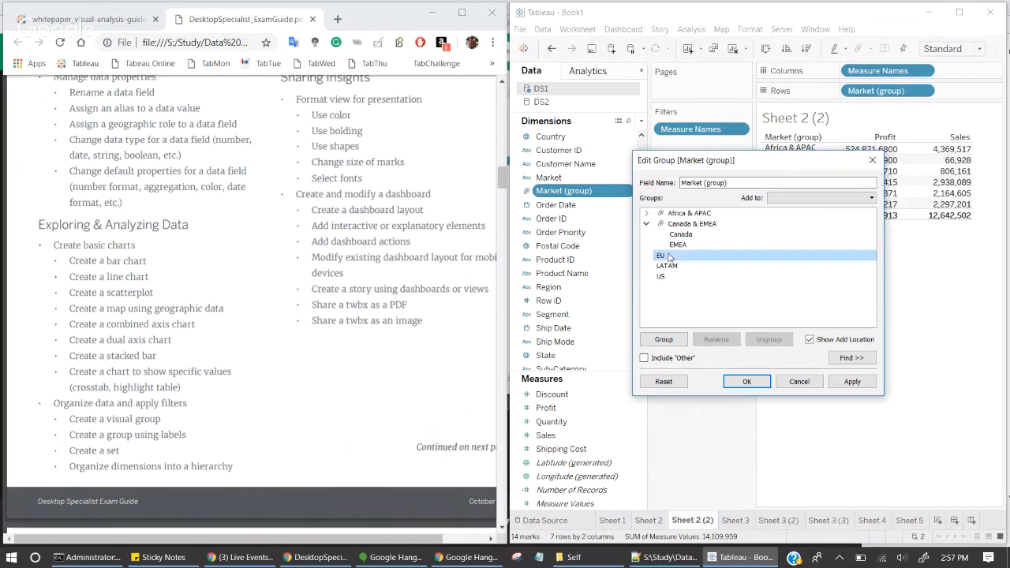
left_click(666, 265, "ctrl")
left_click(664, 340)
left_click(660, 287)
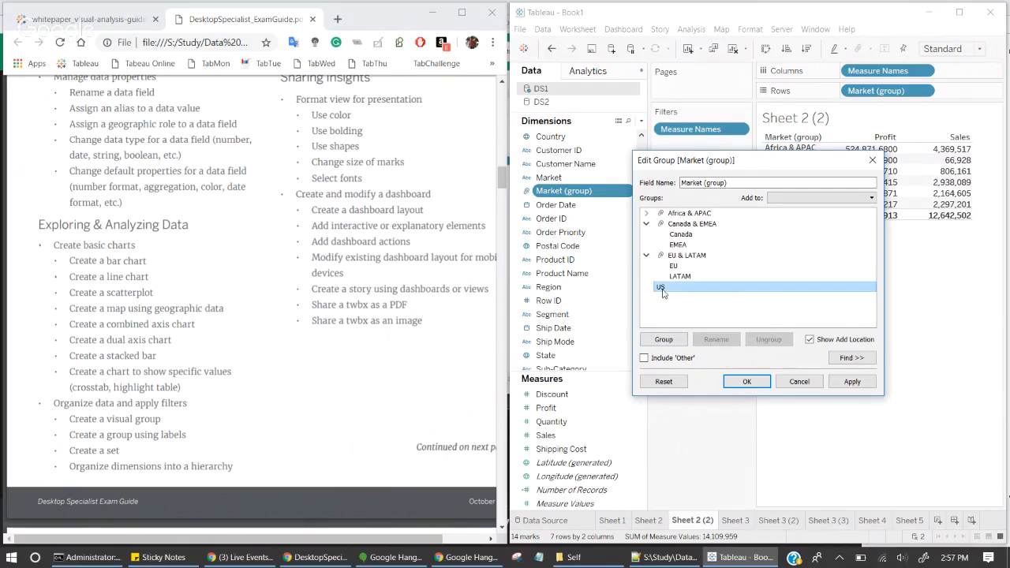
left_click(665, 339)
left_click(701, 324)
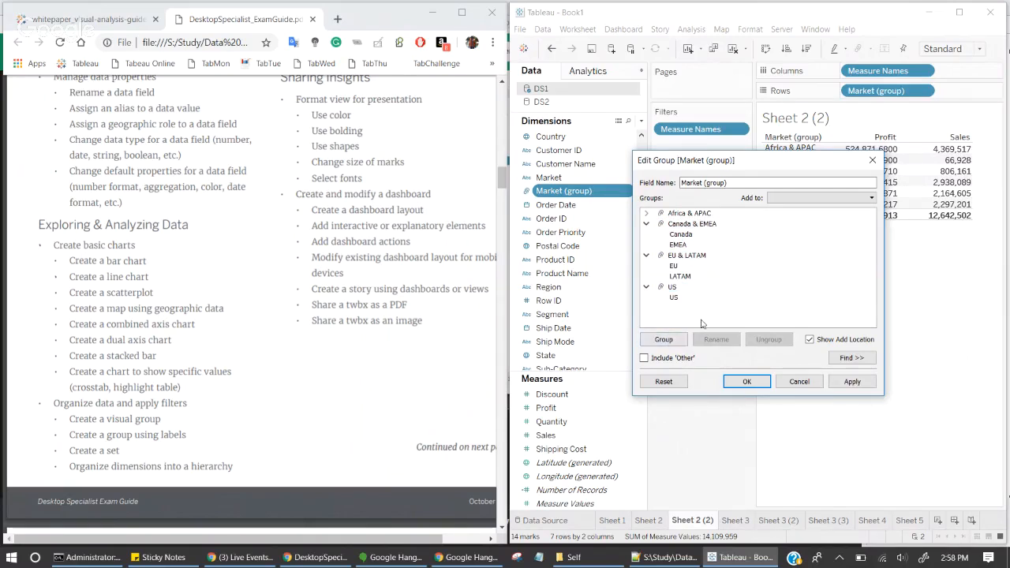
Step: Ungroup LATAM from the EU & LATAM group
left_click(693, 257)
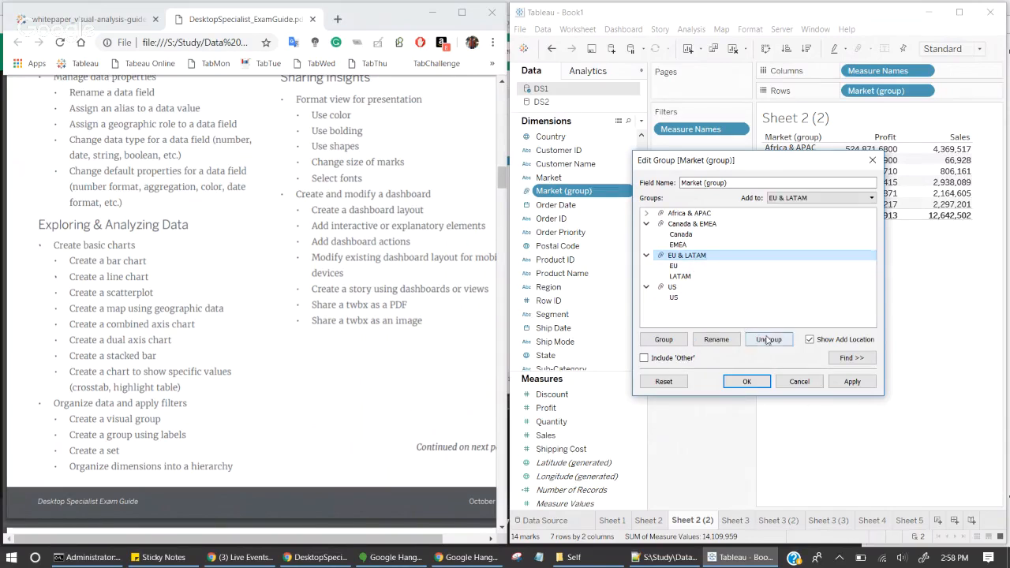
left_click(688, 278)
left_click(761, 340)
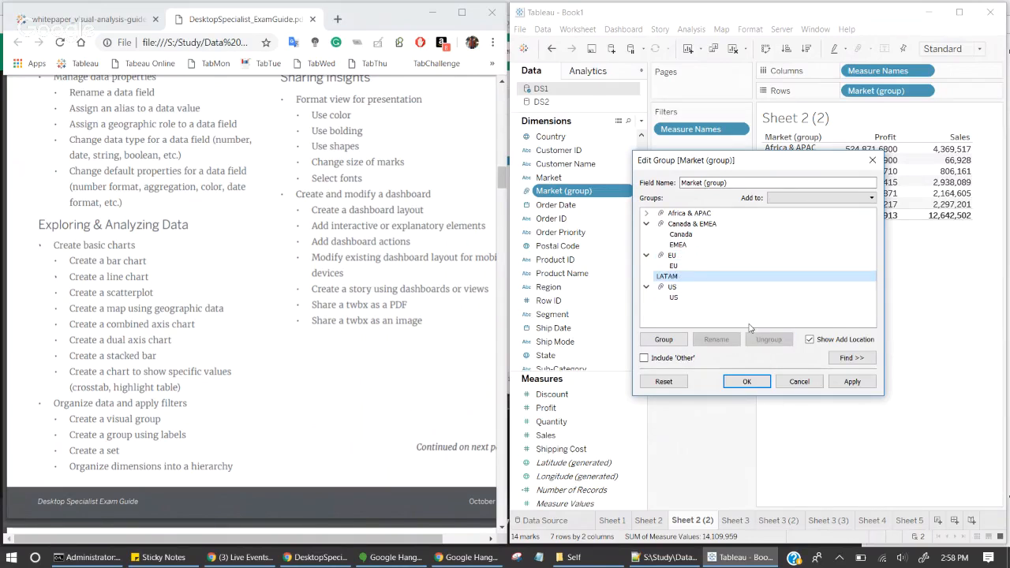
Step: Put LATAM in a group of its own in Market (group) and apply the grouping
left_click(663, 339)
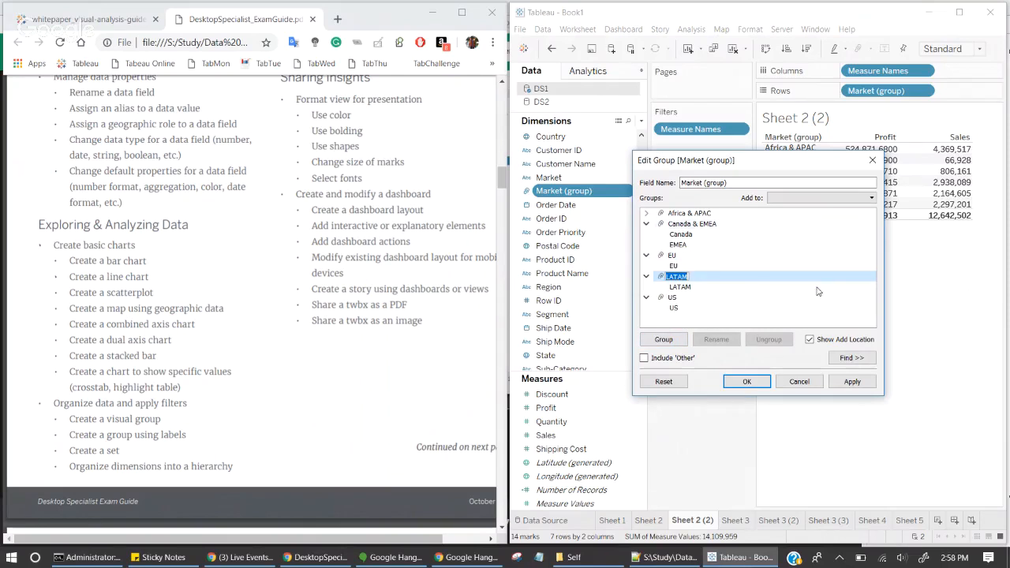
left_click(843, 381)
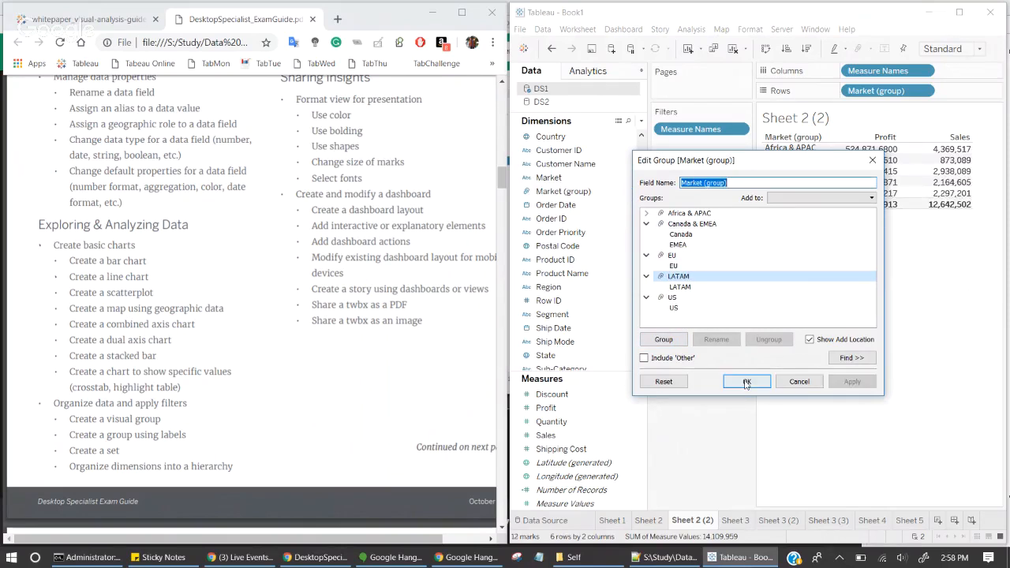
left_click(743, 381)
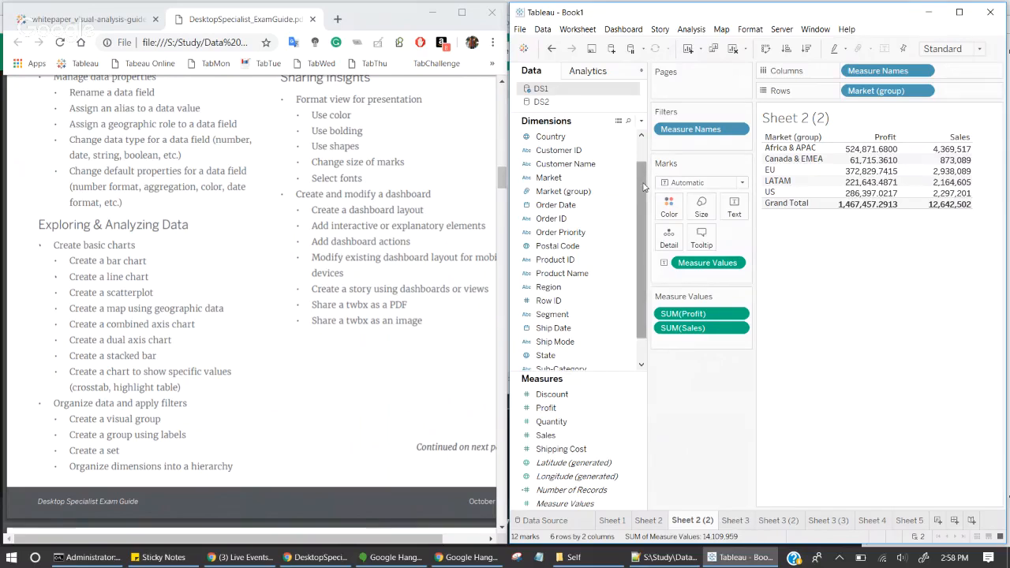
Step: Start a new set from the Customer Name dimension that uses all members, and look at its condition options
left_click_drag(645, 183, 651, 153)
right_click(589, 190)
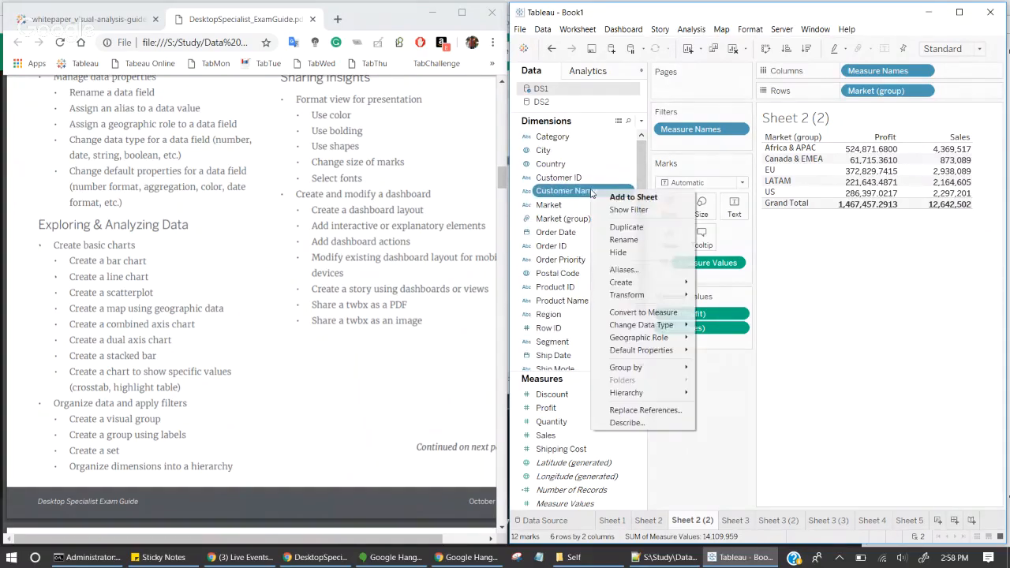
mouse_move(650, 287)
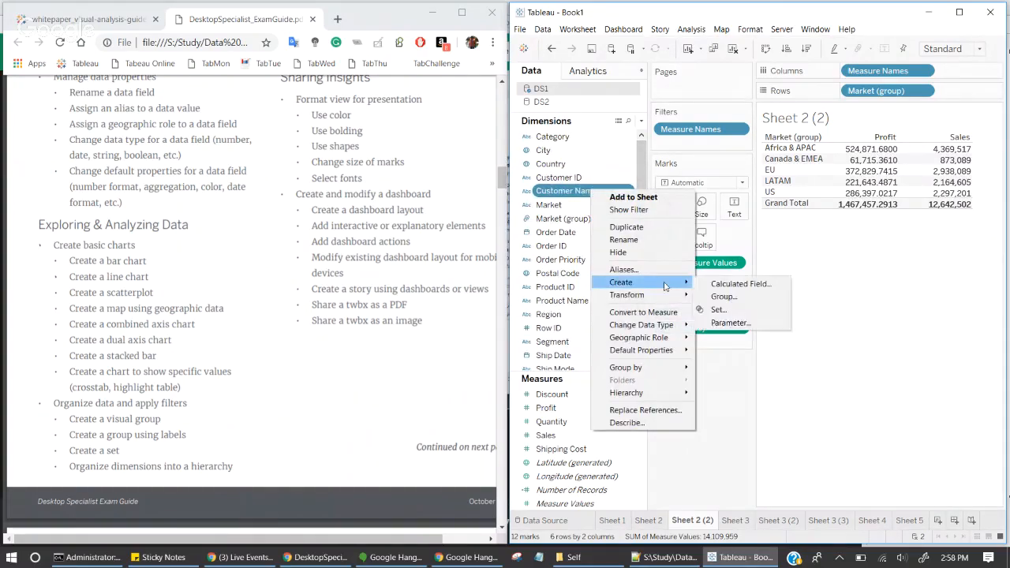
left_click(724, 309)
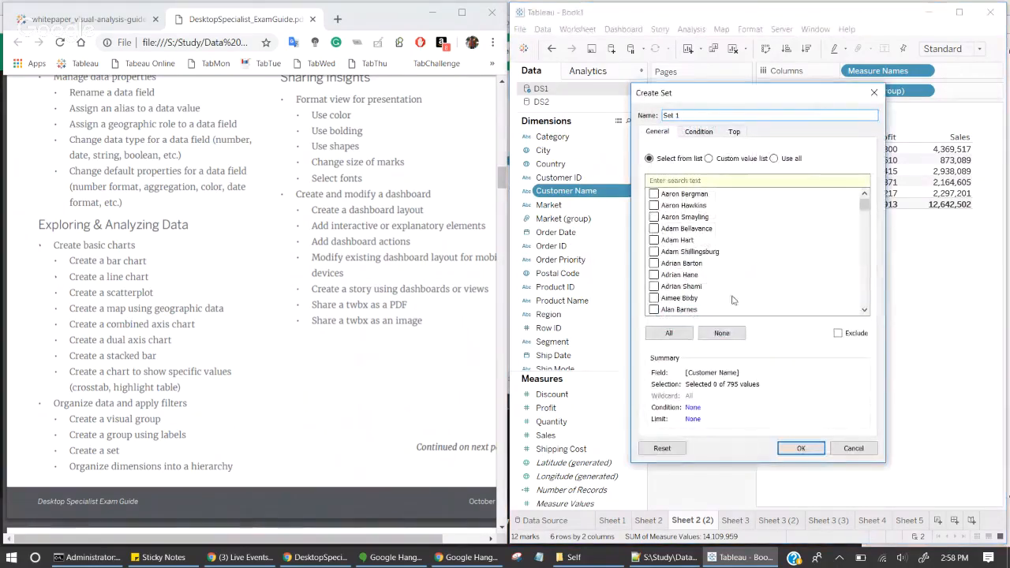
left_click(669, 333)
left_click(773, 158)
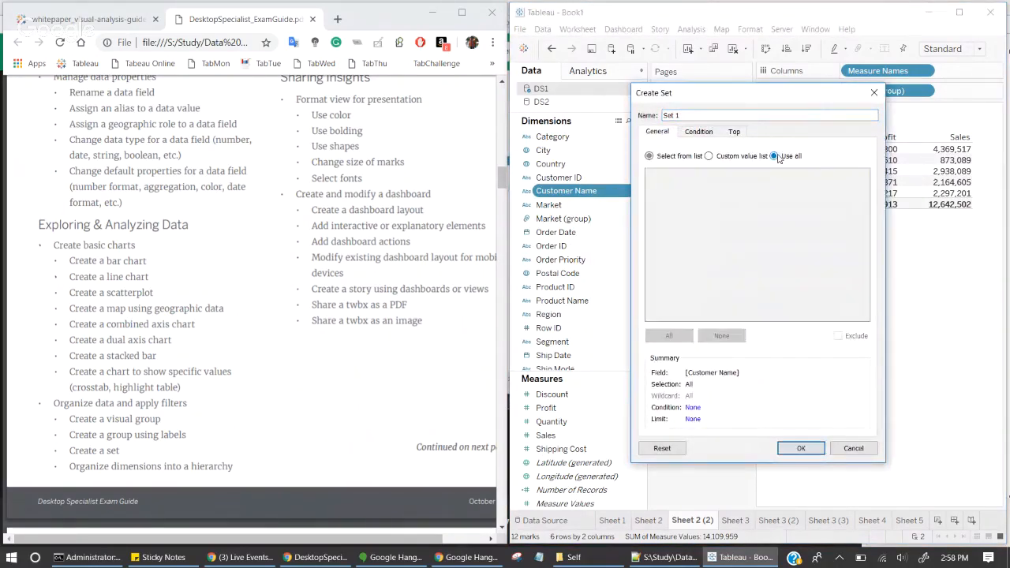
left_click(698, 133)
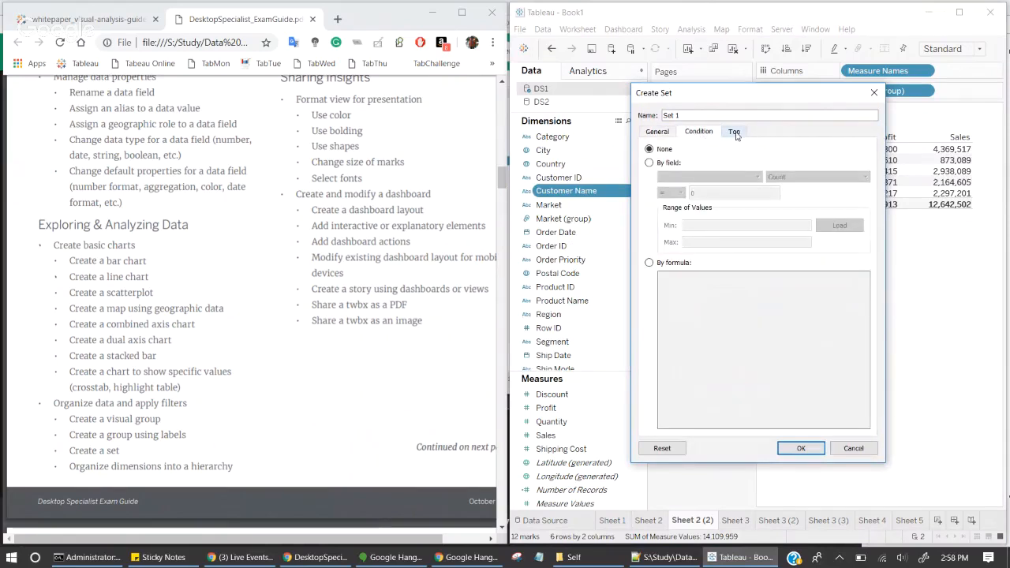
Step: Name the set Top n Customers by Profit and limit it to the top 10 by sum of Profit
left_click(732, 133)
left_click_drag(757, 116, 632, 117)
type("Top")
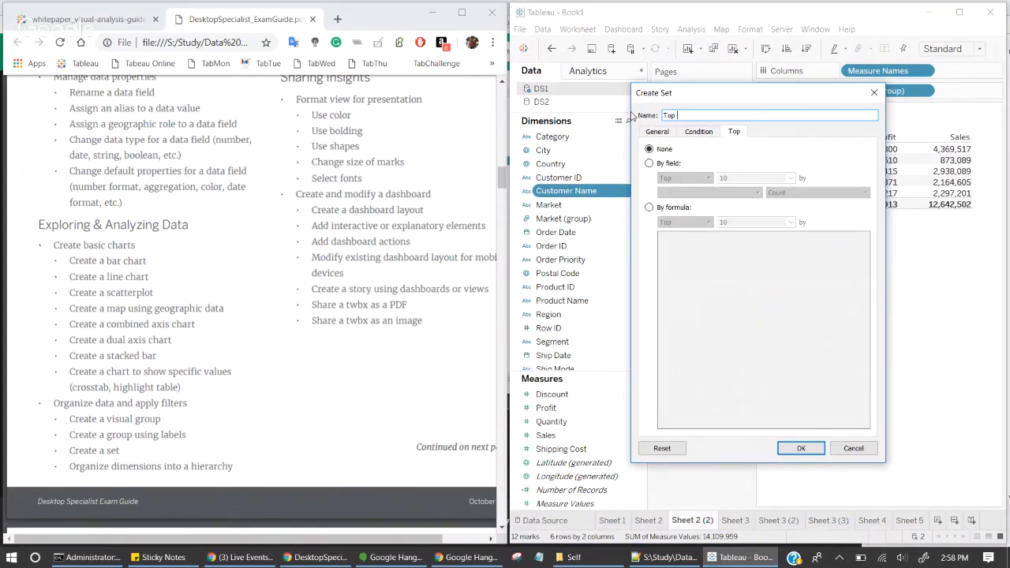
type(" n Custo")
left_click(649, 163)
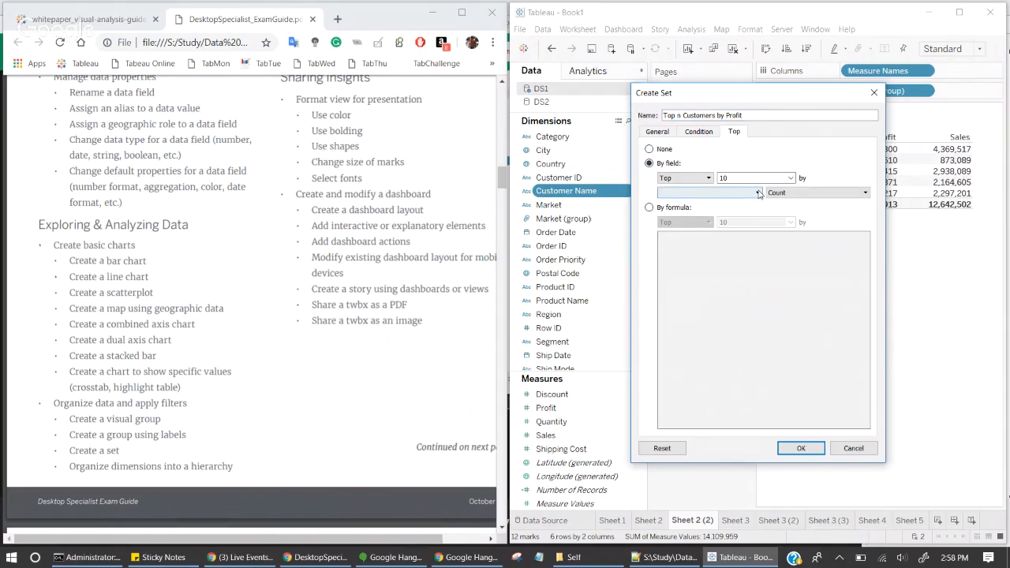
left_click(758, 192)
type("profi")
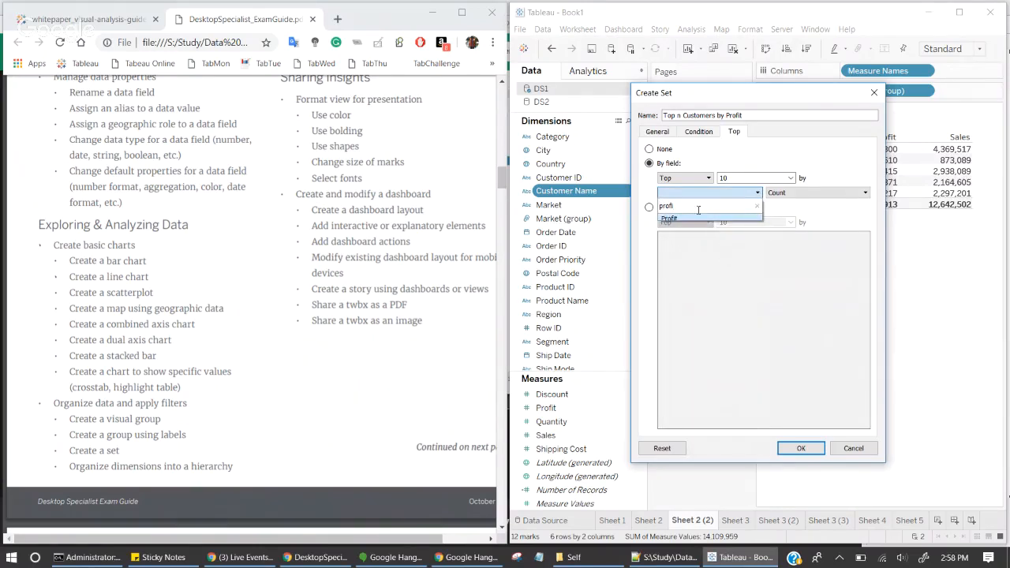
left_click(694, 218)
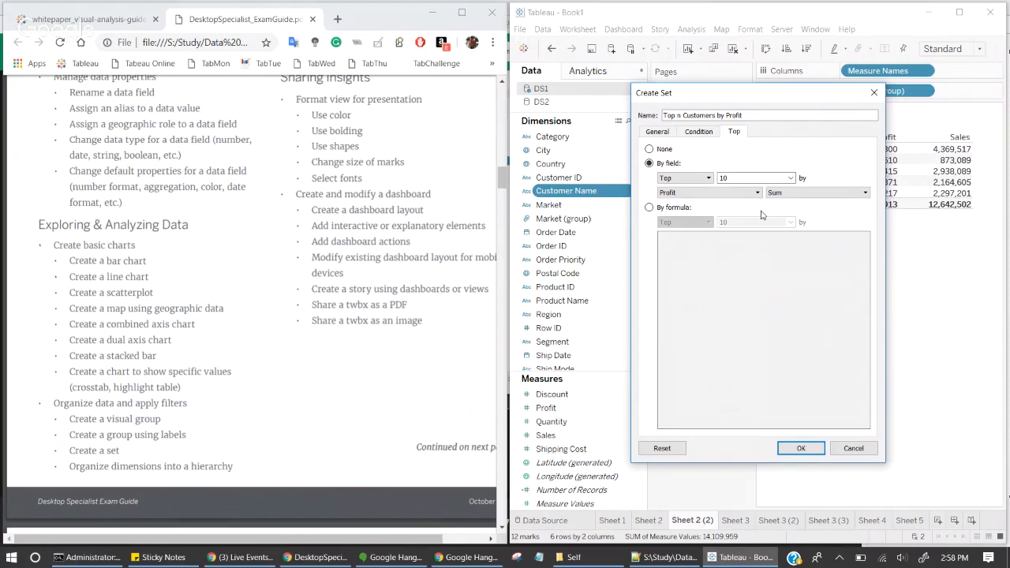
left_click(800, 448)
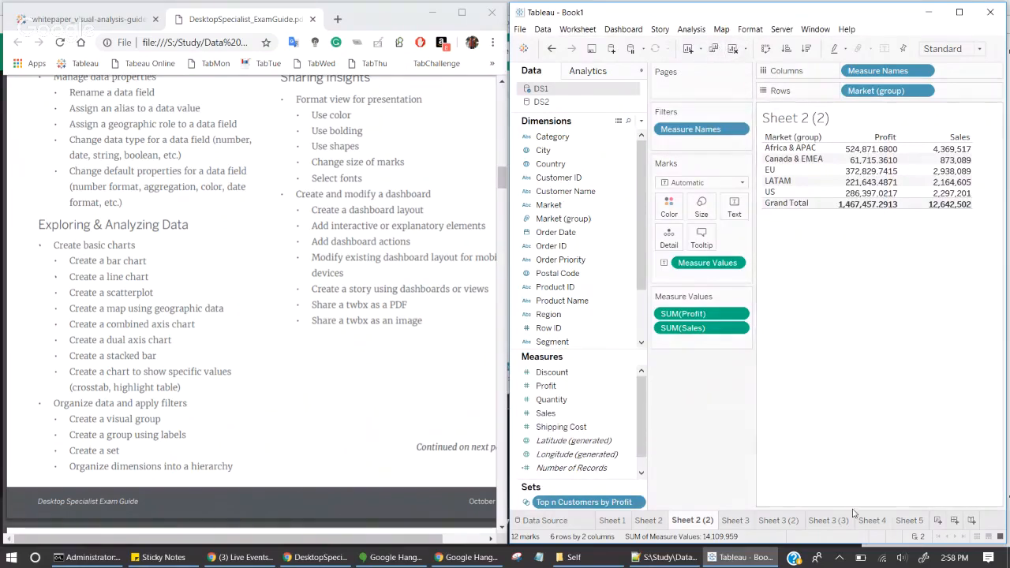
Step: On a new worksheet, filter by the Top n Customers by Profit set and list Customer Name with Profit, sorted descending
left_click(938, 520)
left_click_drag(587, 503, 702, 134)
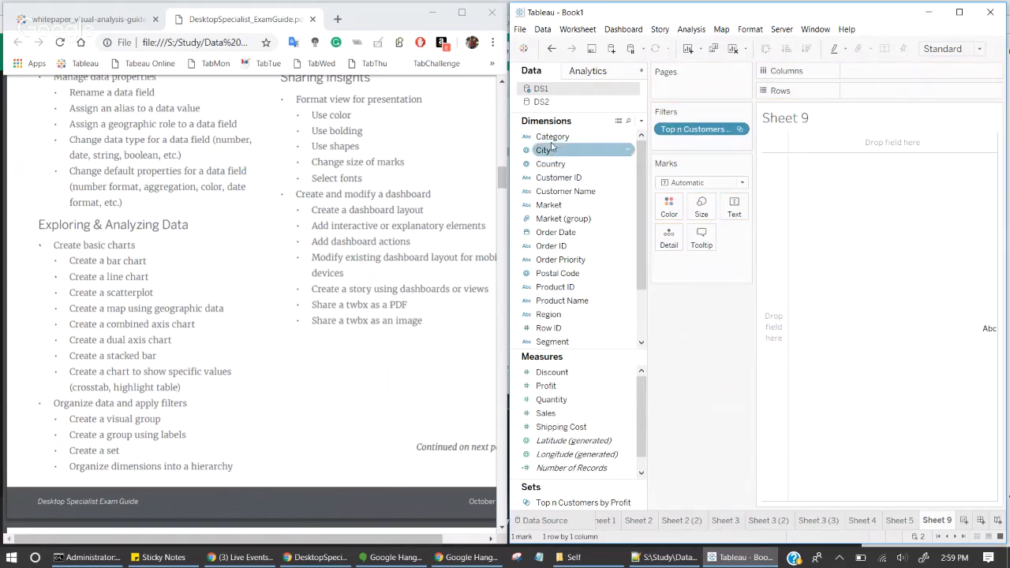
left_click(571, 192)
double_click(571, 192)
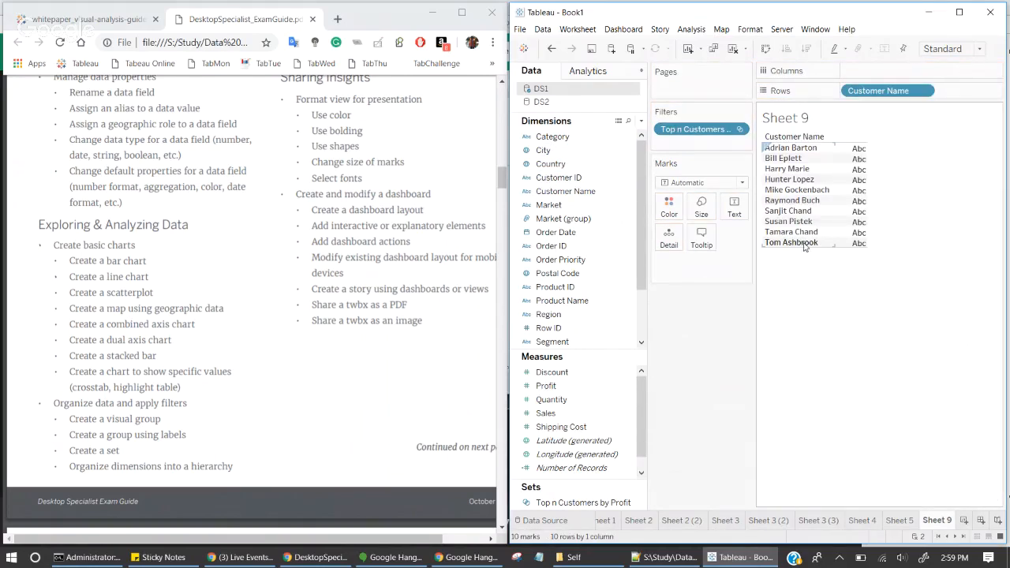
double_click(546, 385)
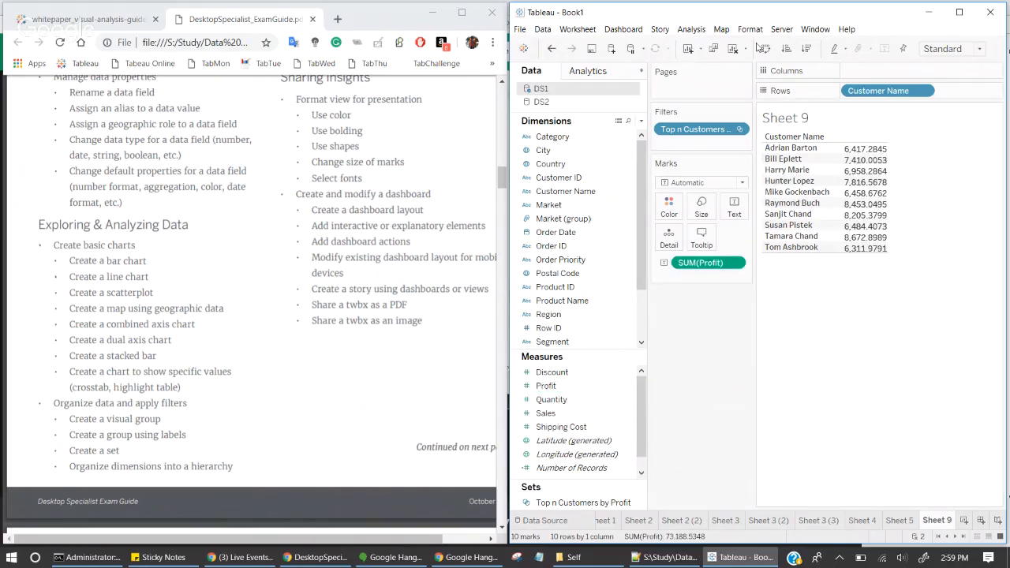
left_click(806, 49)
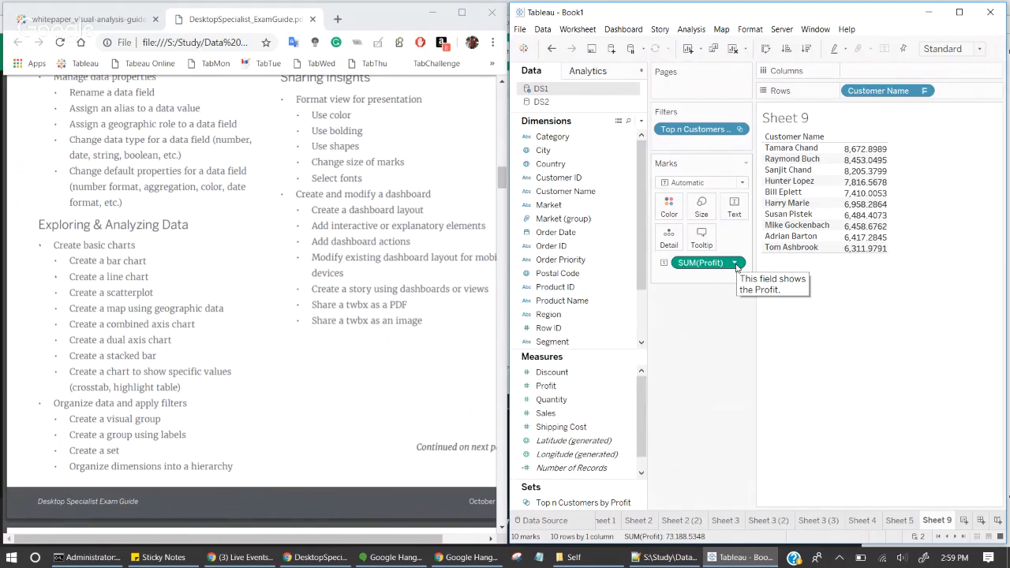
Step: Duplicate the Top n Customers by Profit set
left_click(580, 449)
right_click(578, 449)
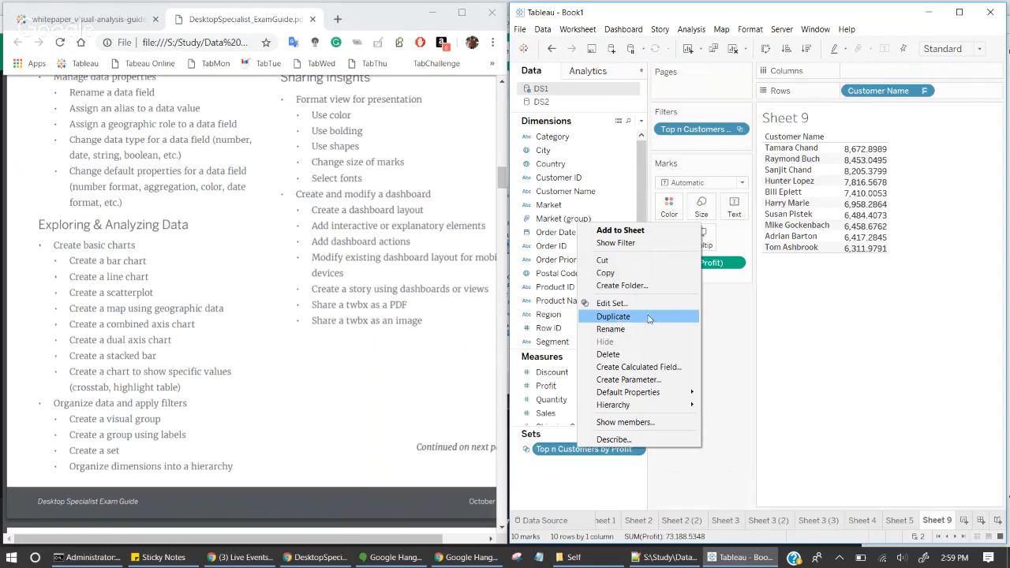
left_click(716, 337)
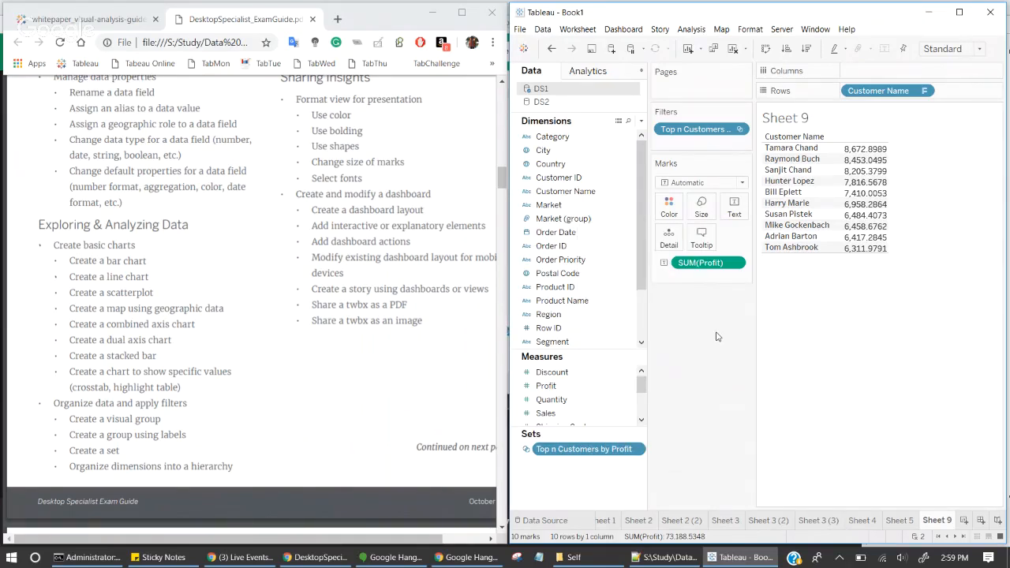
right_click(590, 452)
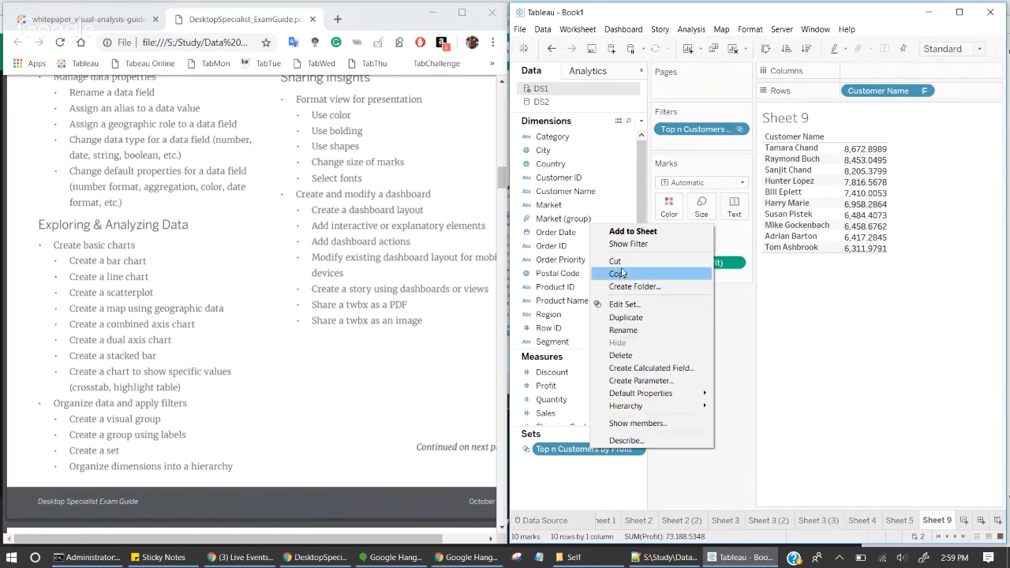
left_click(626, 317)
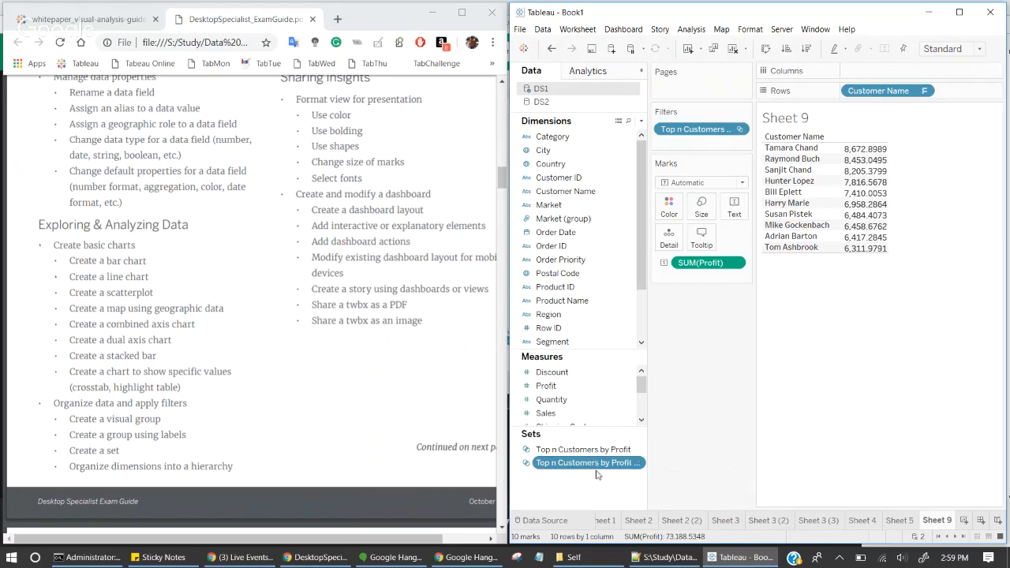
Step: Edit the duplicated set and rename it Bottom n Customers by Profit
right_click(595, 471)
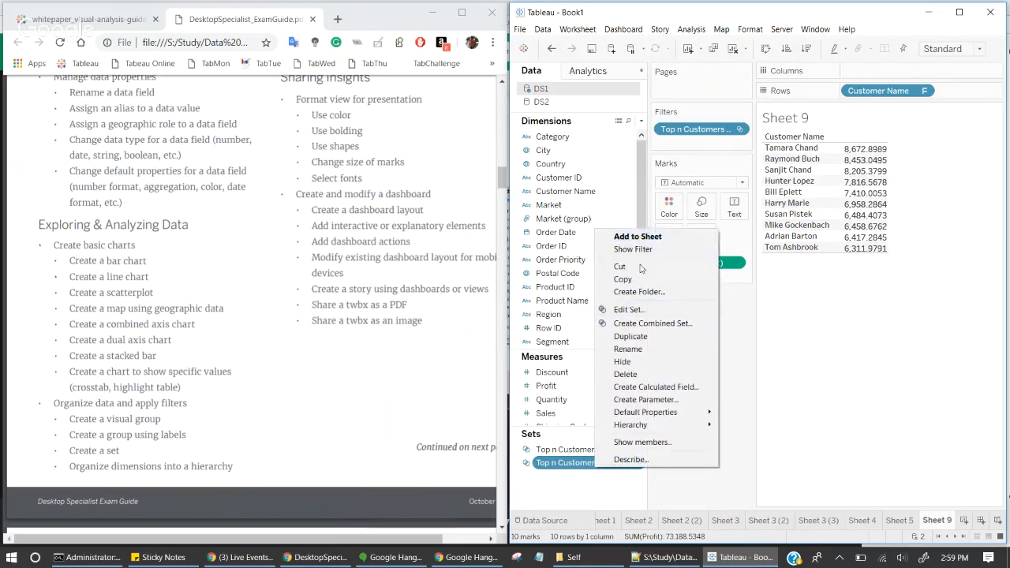
left_click(622, 310)
left_click_drag(764, 115, 742, 115)
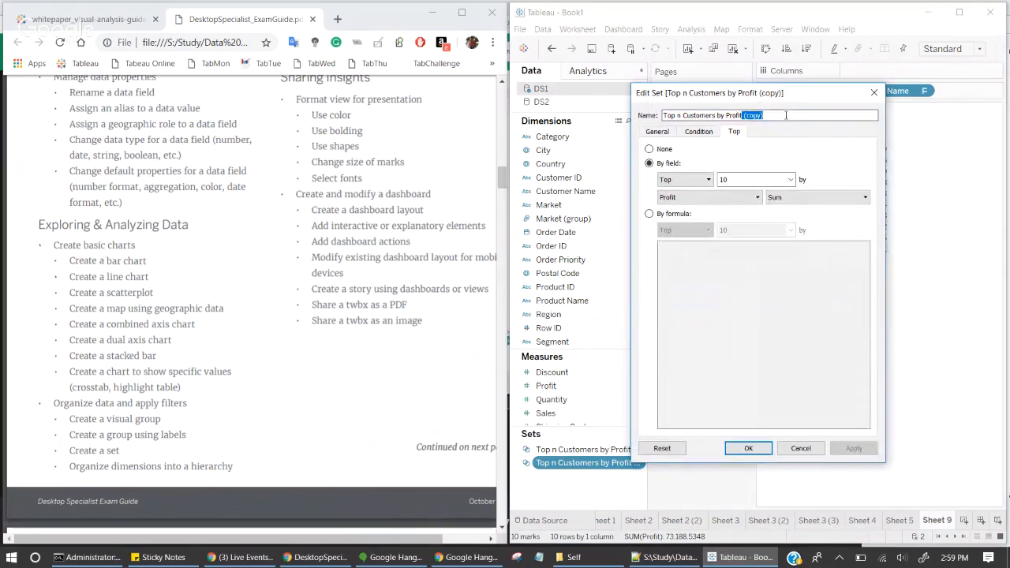
key("BackSpace")
key("Delete")
key("Delete")
key("Delete")
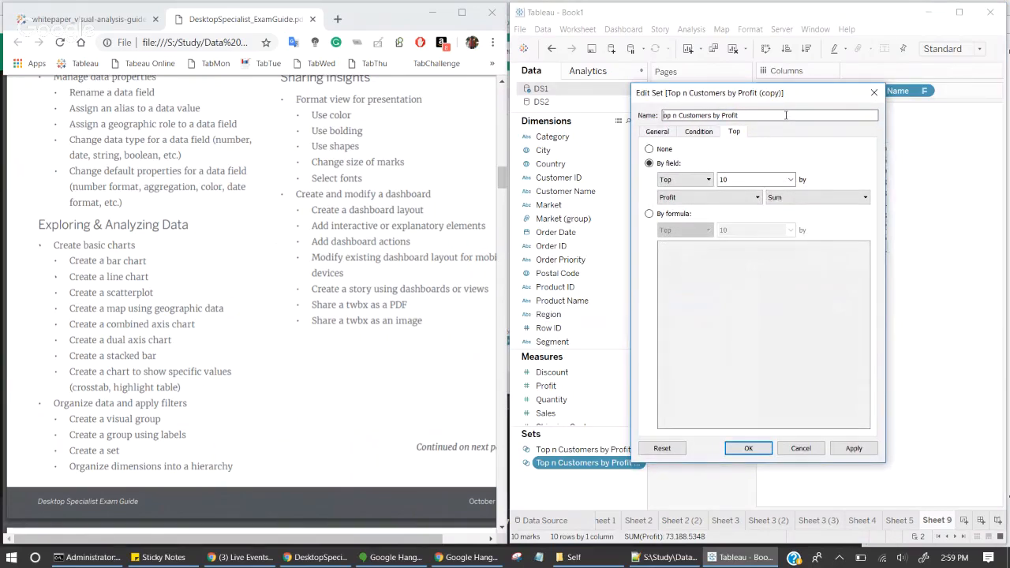
type("Bottom")
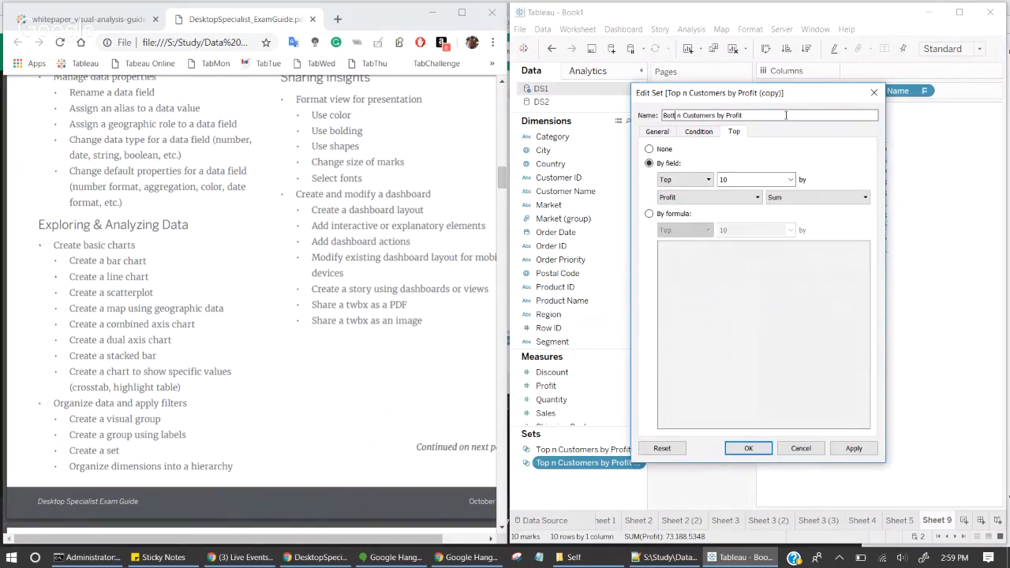
Step: Switch the Bottom n Customers by Profit set's limit from Top to Bottom and apply it
left_click(699, 180)
left_click(677, 198)
left_click(854, 448)
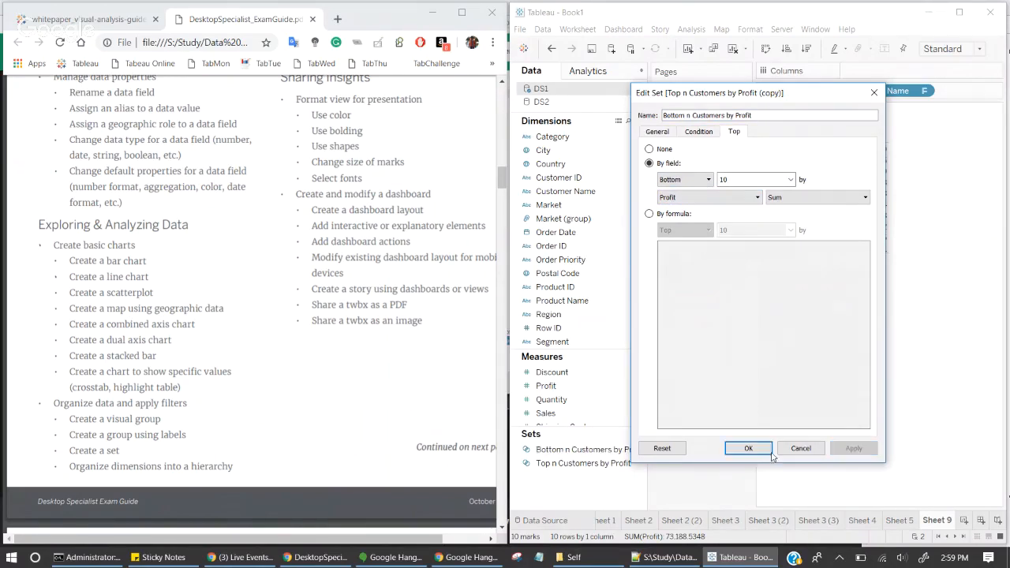
left_click(747, 448)
Step: Start a combined set from the Bottom n and Top n customer sets, try the combination options, and choose all members in both sets
left_click(624, 451)
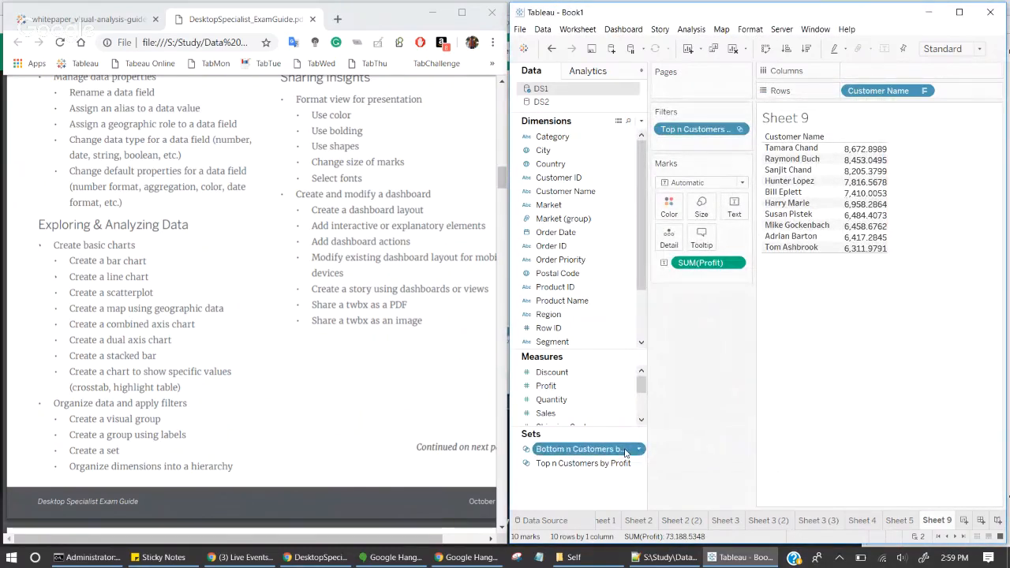
left_click(606, 464, "ctrl")
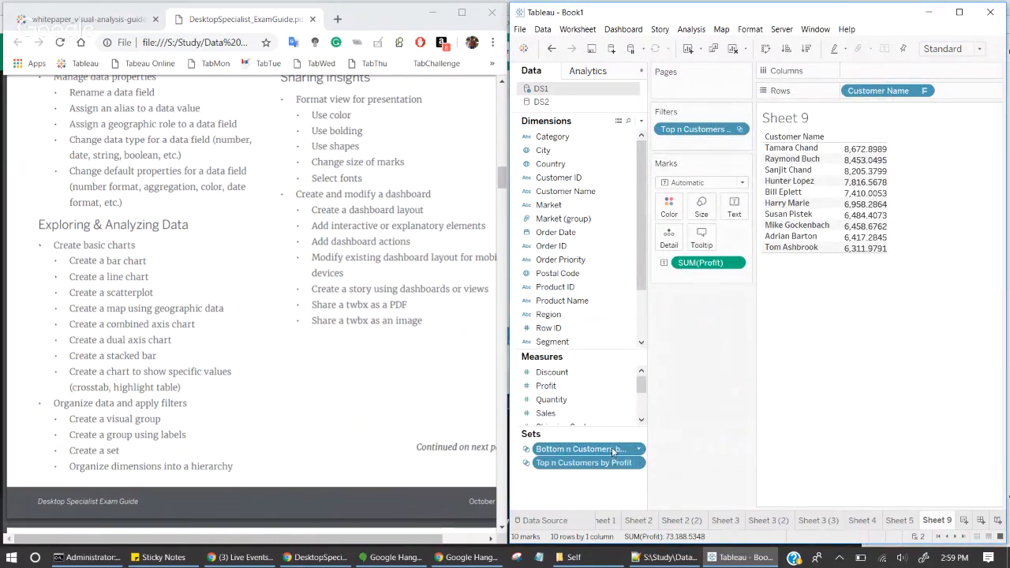
right_click(612, 460)
left_click(652, 368)
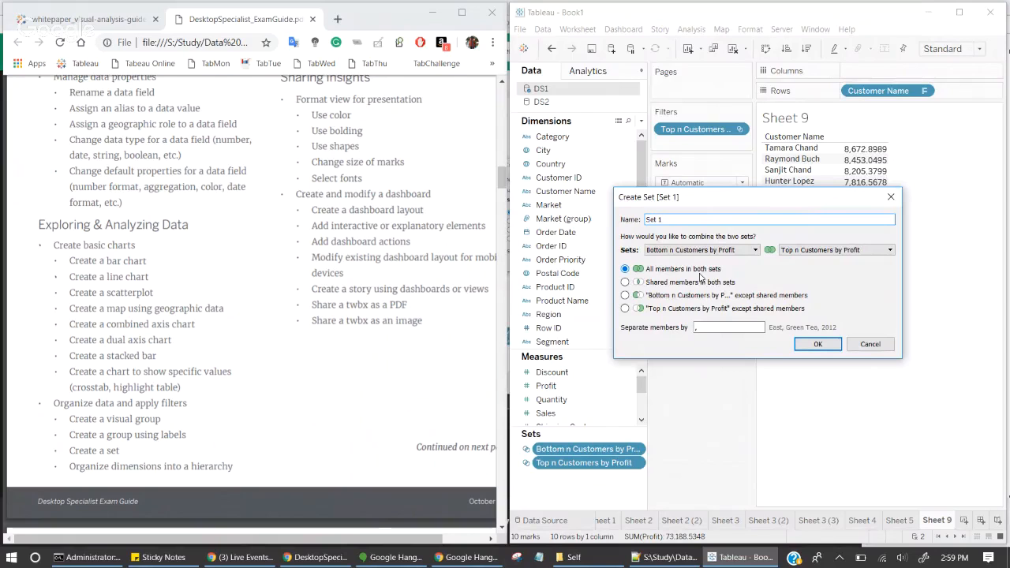
left_click(696, 283)
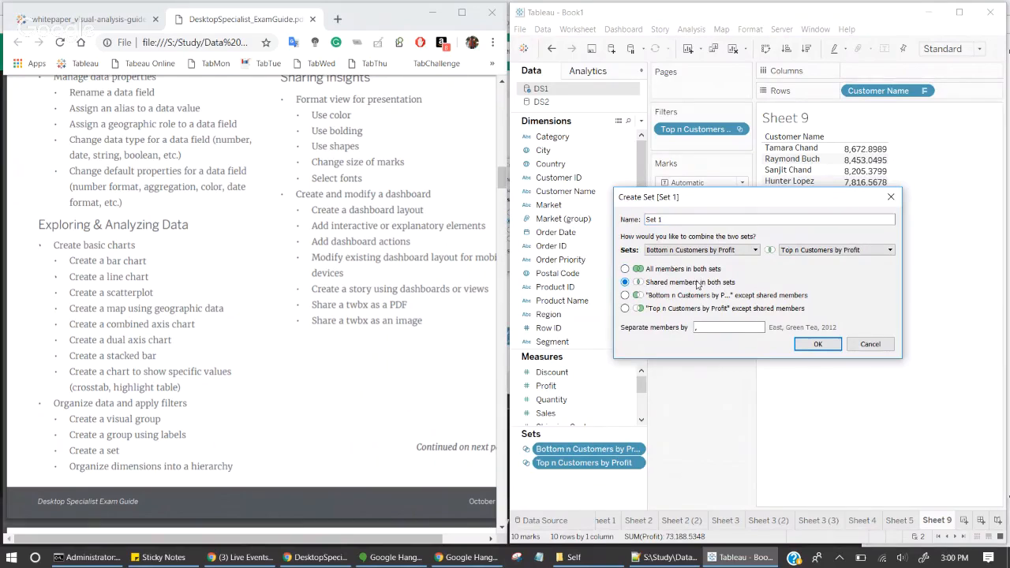
left_click(688, 296)
left_click(675, 308)
left_click(671, 269)
Step: Name the combined set Combine Top and Bottom and create it
left_click_drag(677, 218, 641, 219)
type("C")
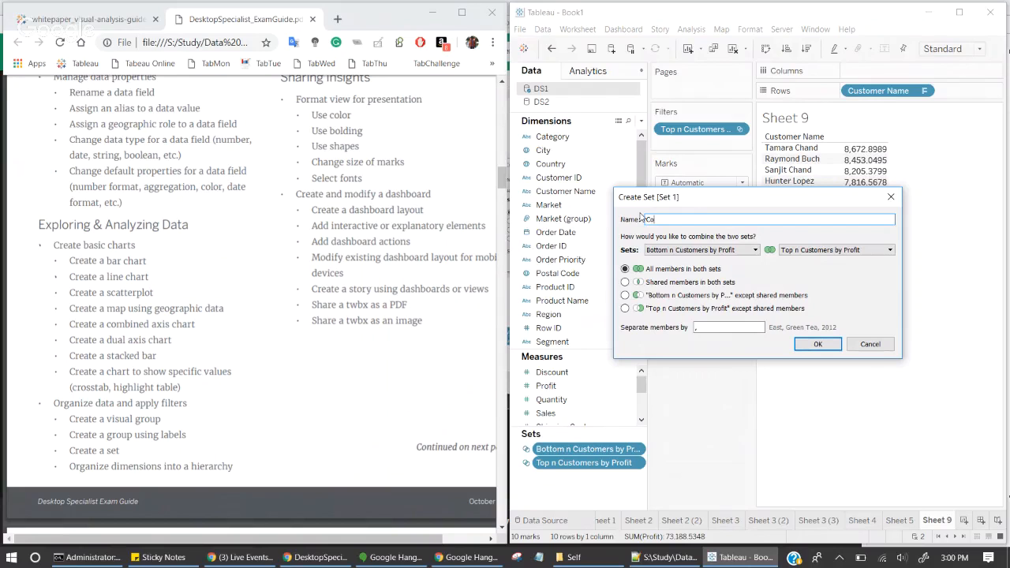
type("ombine Top and Bottom")
left_click(817, 345)
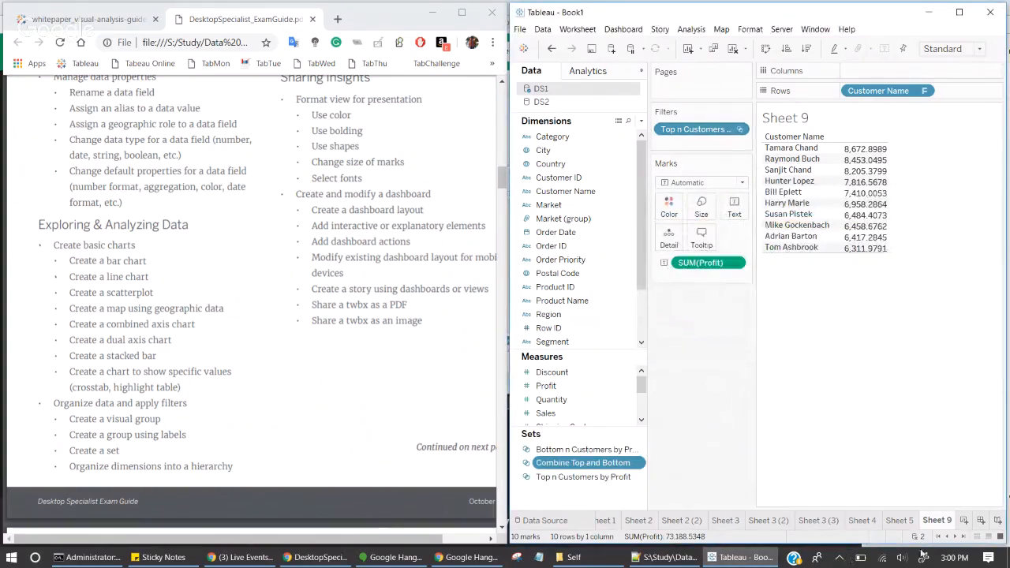
Step: On a new worksheet, filter by the Combine Top and Bottom set and list Customer Name with Profit, sorted descending
left_click(963, 519)
left_click_drag(554, 466, 684, 133)
left_click_drag(564, 191, 899, 89)
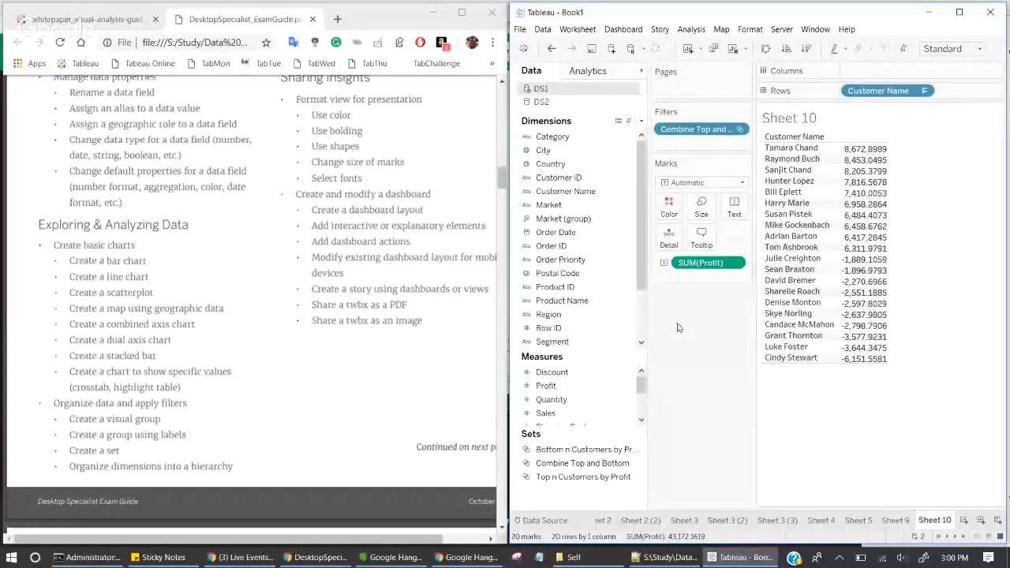
Step: On a new worksheet, build a hierarchy from the Customer ID, Customer Name, Product ID and Product Name dimensions
left_click(965, 521)
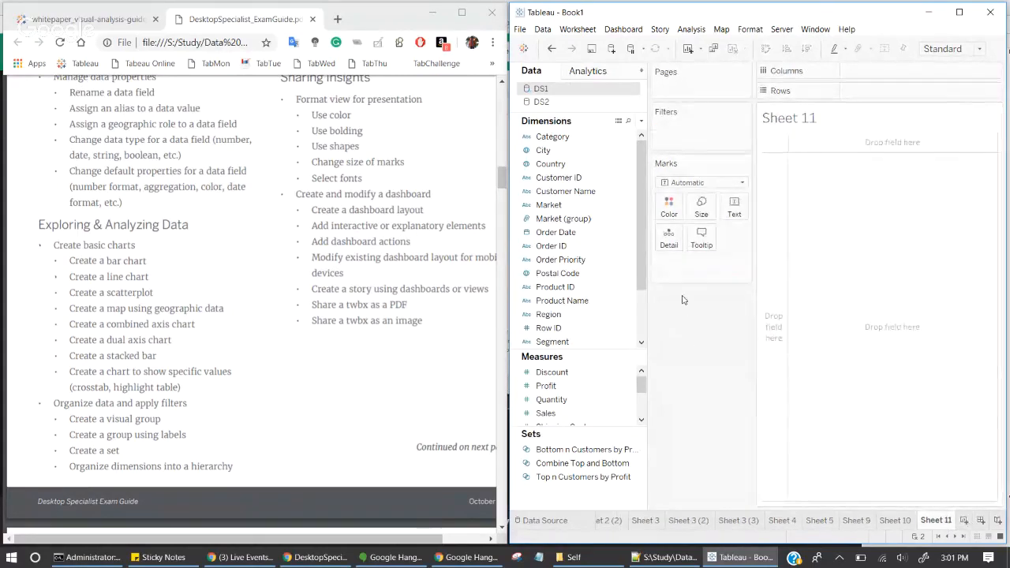
left_click(588, 221)
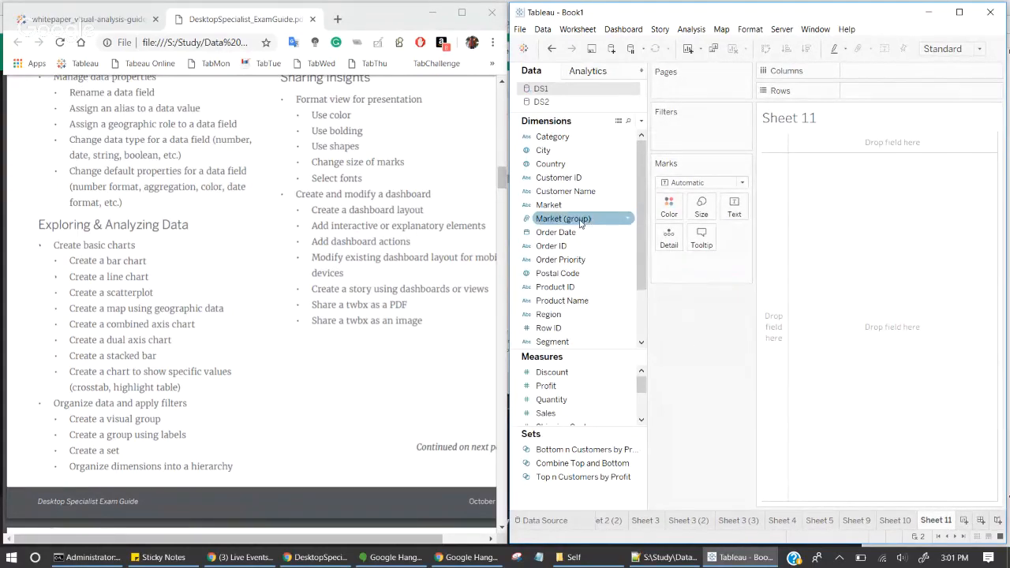
left_click(559, 177)
left_click_drag(580, 192, 583, 177)
left_click(787, 291)
left_click(611, 224)
left_click_drag(572, 301, 604, 212)
left_click_drag(574, 316, 587, 228)
Step: List Profit by Customer ID in rows, expand the hierarchy down to Product Name, and view the hierarchy's options
left_click_drag(580, 177, 877, 94)
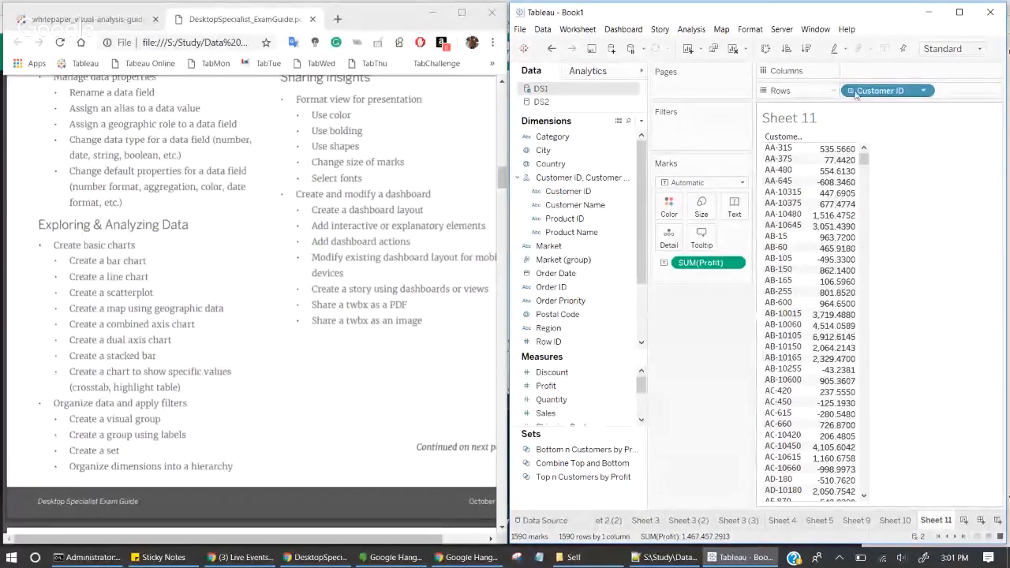
left_click(850, 91)
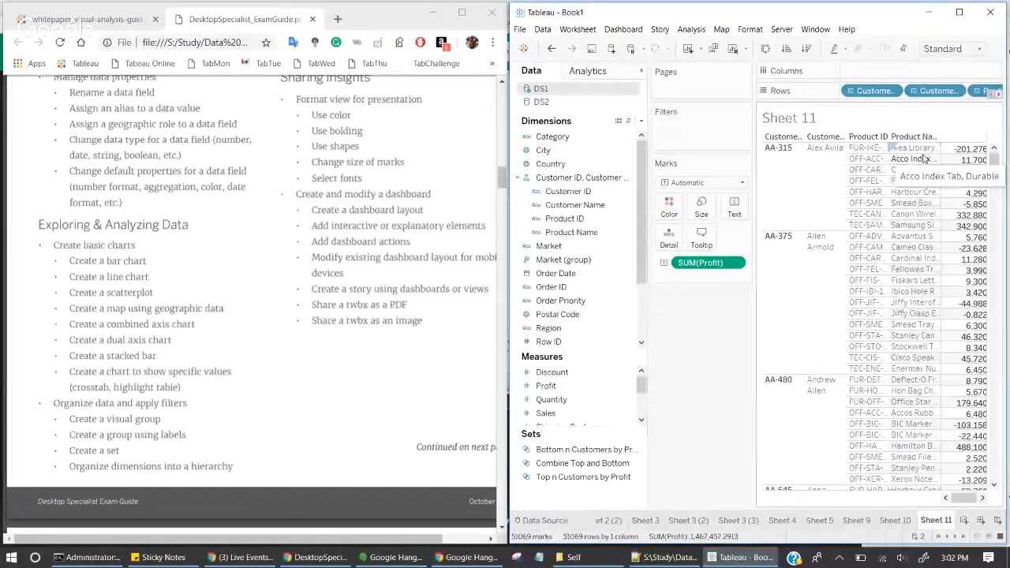
right_click(592, 179)
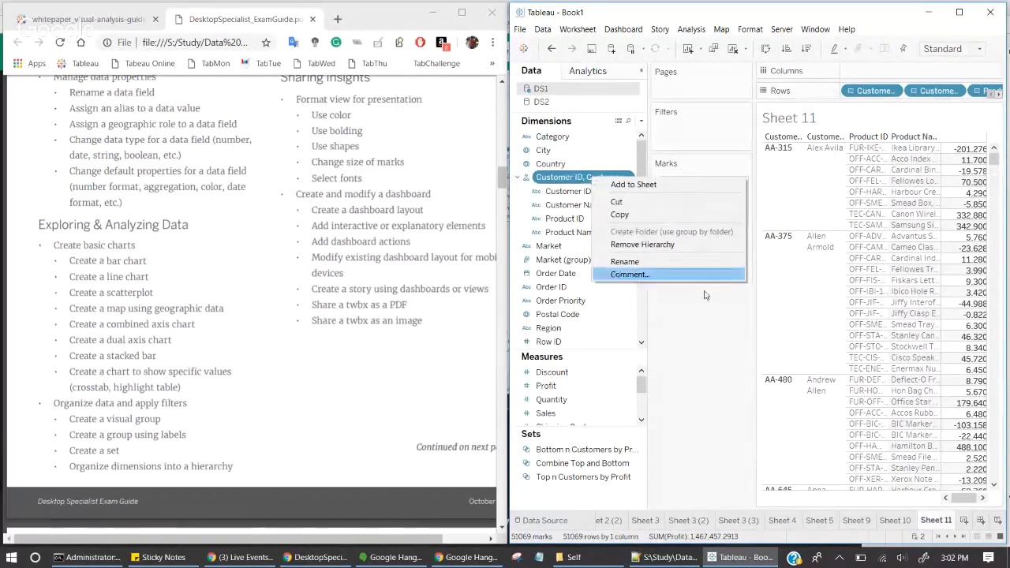
left_click(698, 349)
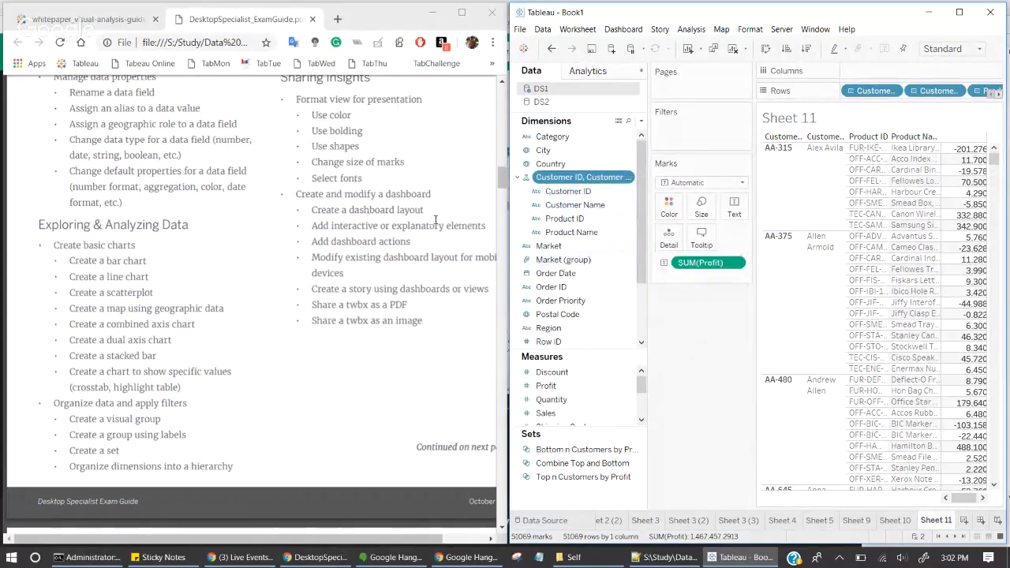
Step: Check the Skills Measured list in the exam guide for the filter topics and clear the hierarchy worksheet
scroll(443, 208, "up", 4)
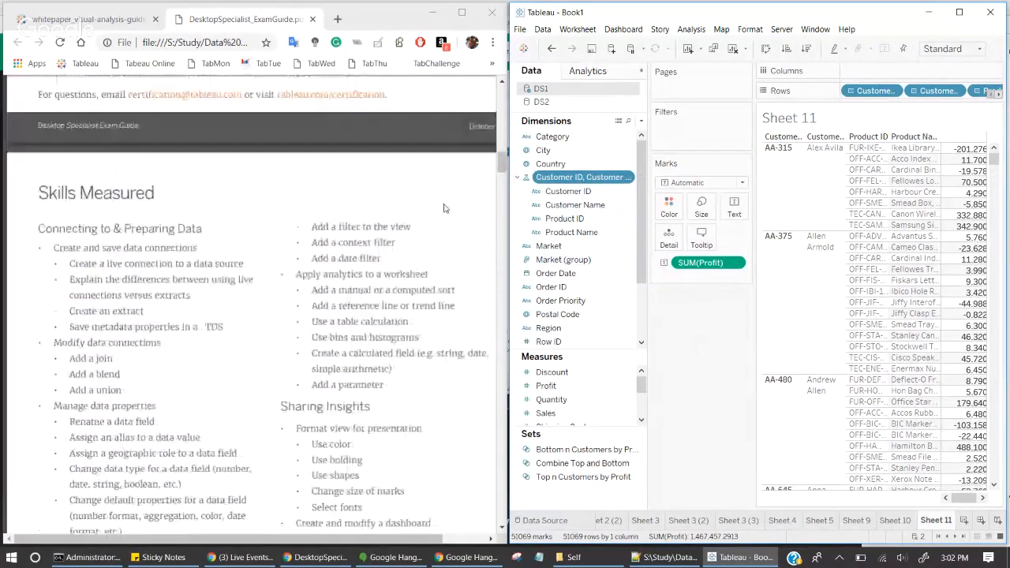
scroll(444, 208, "down", 1)
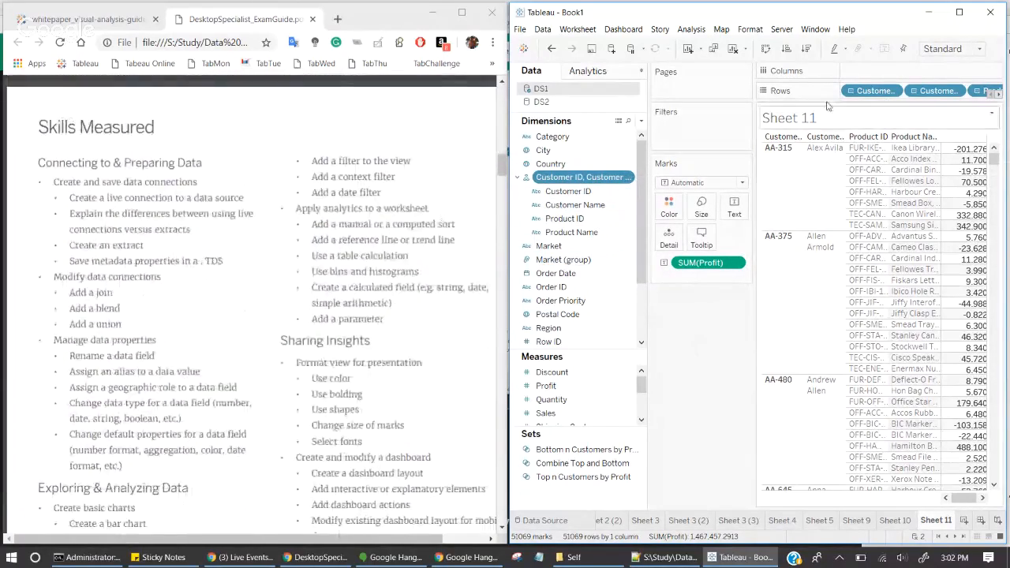
left_click_drag(874, 91, 702, 331)
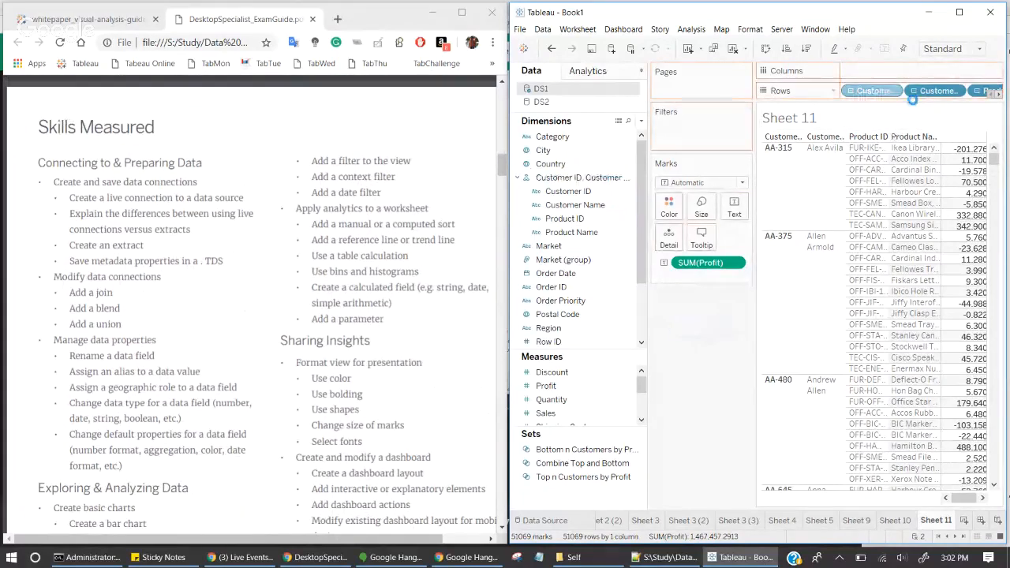
left_click(733, 48)
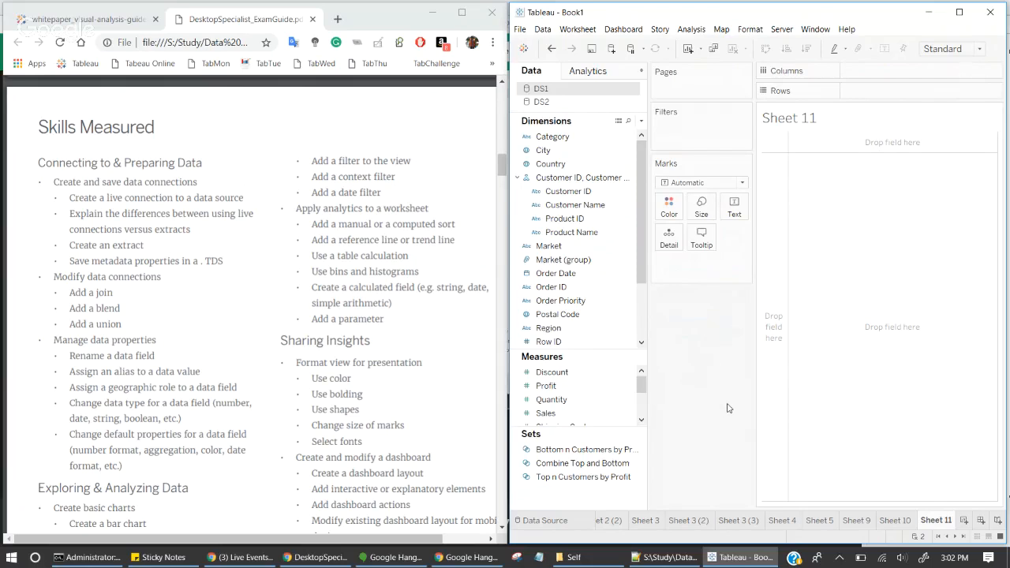
Step: Add a data source filter to DS1 that keeps only the Furniture category, and create a new worksheet
left_click(547, 520)
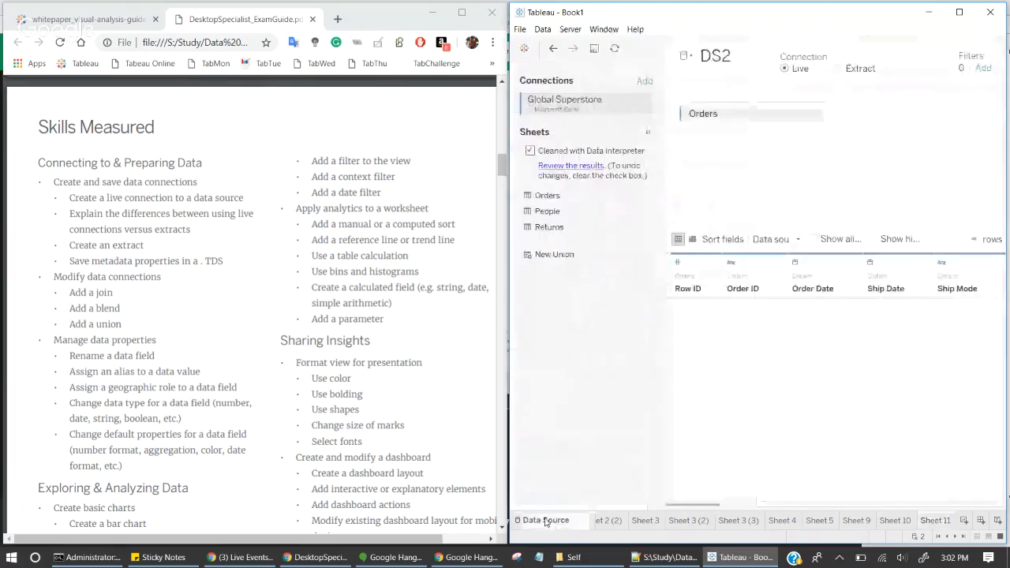
left_click(983, 68)
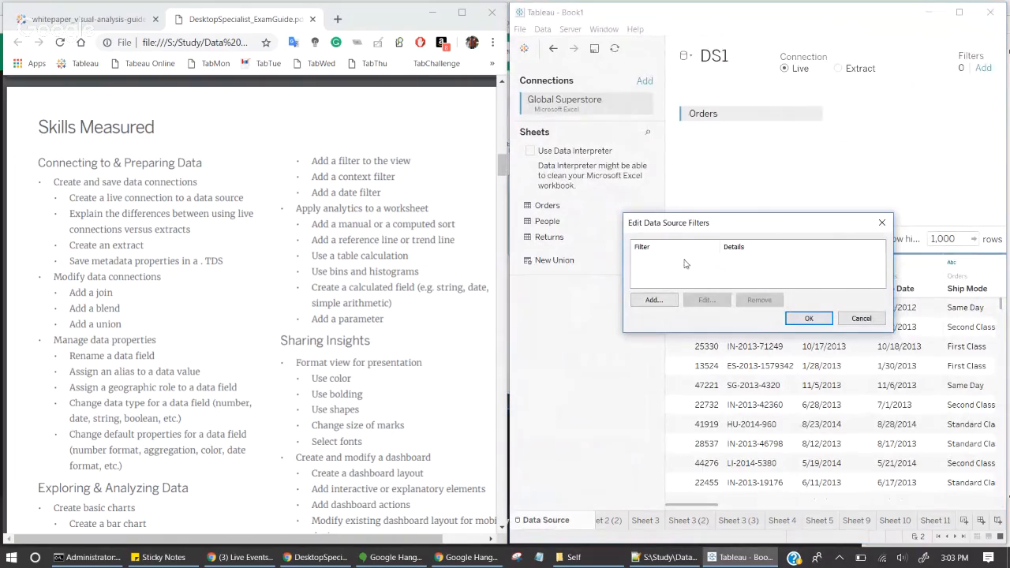
left_click(671, 299)
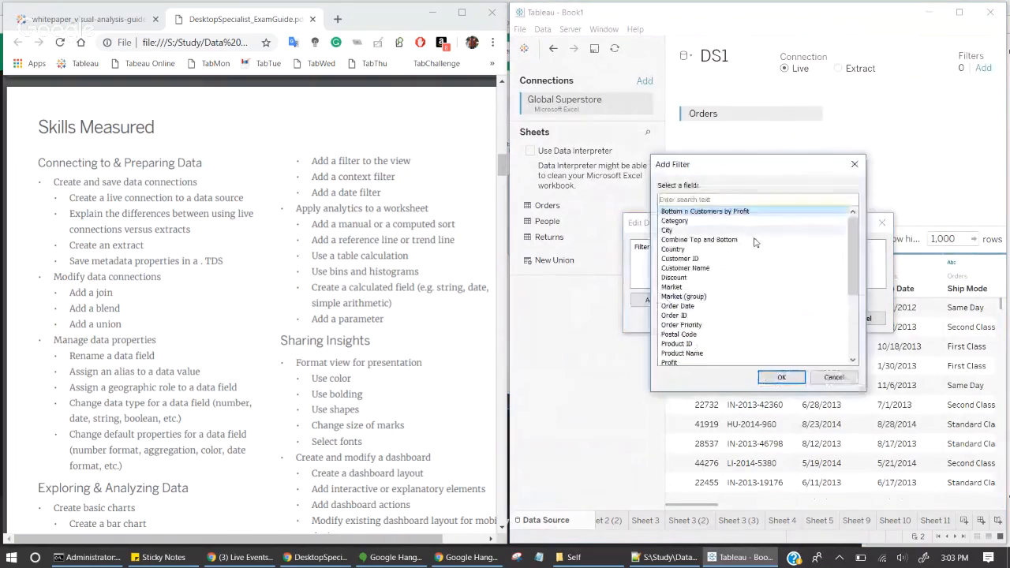
left_click(683, 315)
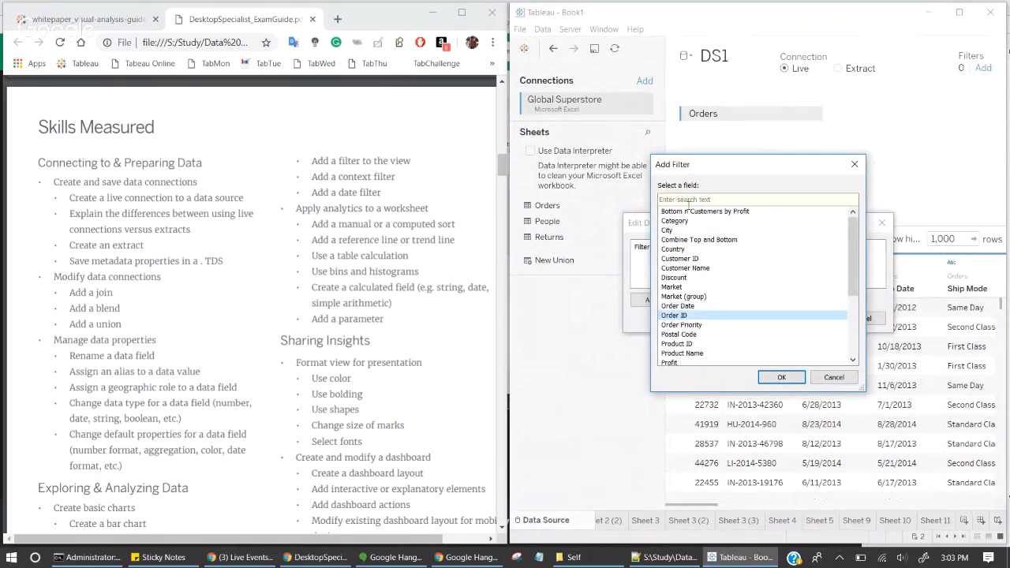
left_click(675, 230)
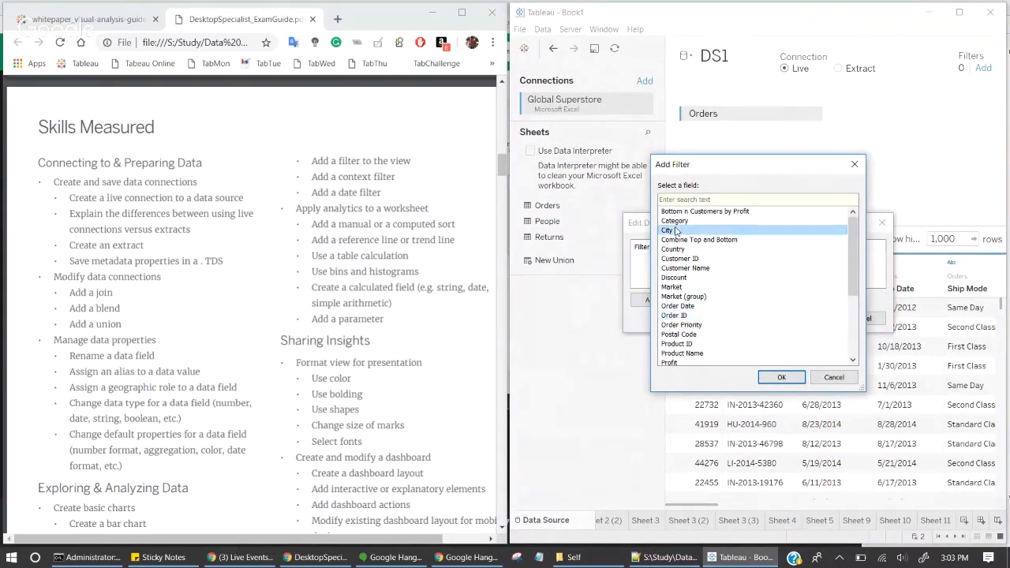
left_click(828, 377)
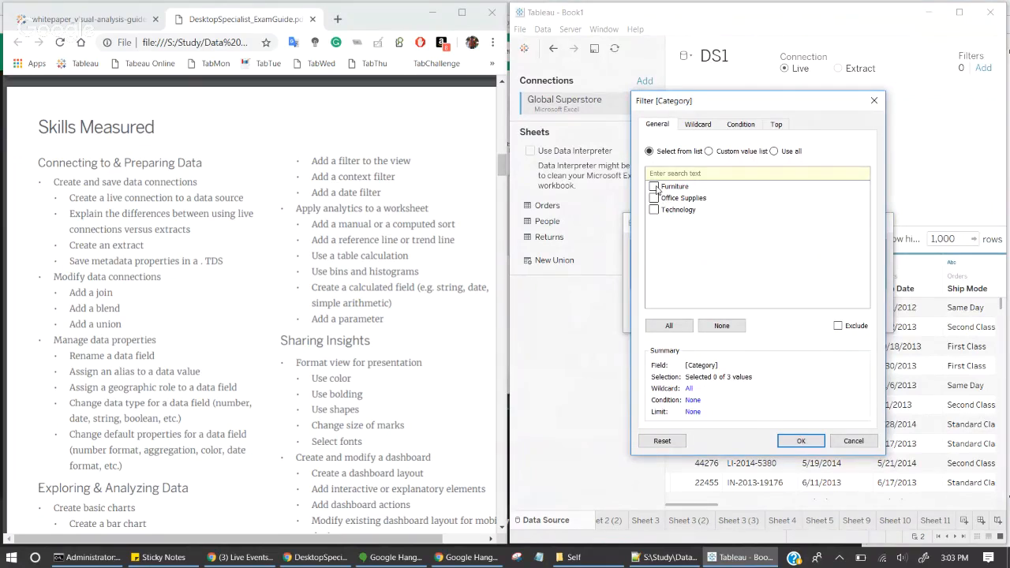
left_click(810, 442)
left_click(820, 318)
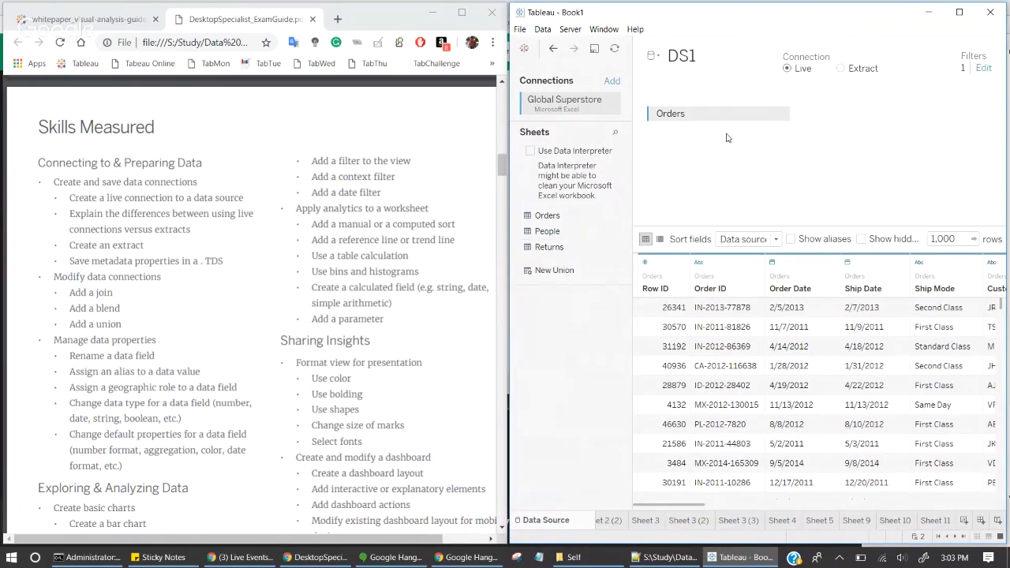
left_click(963, 521)
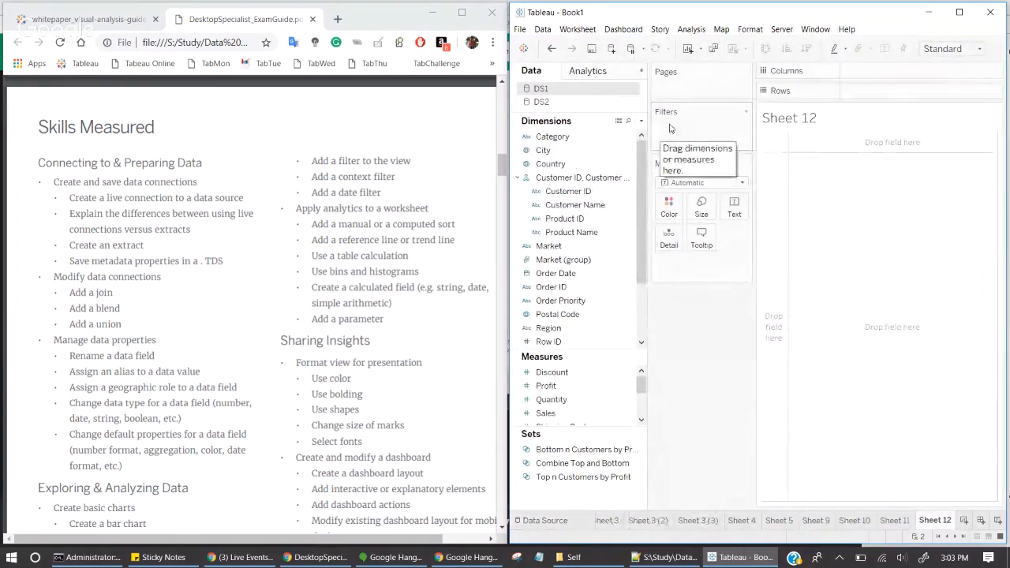
Step: Switch to Chrome and search the web for "levels of operations in tableau" in a new browser tab
left_click(340, 20)
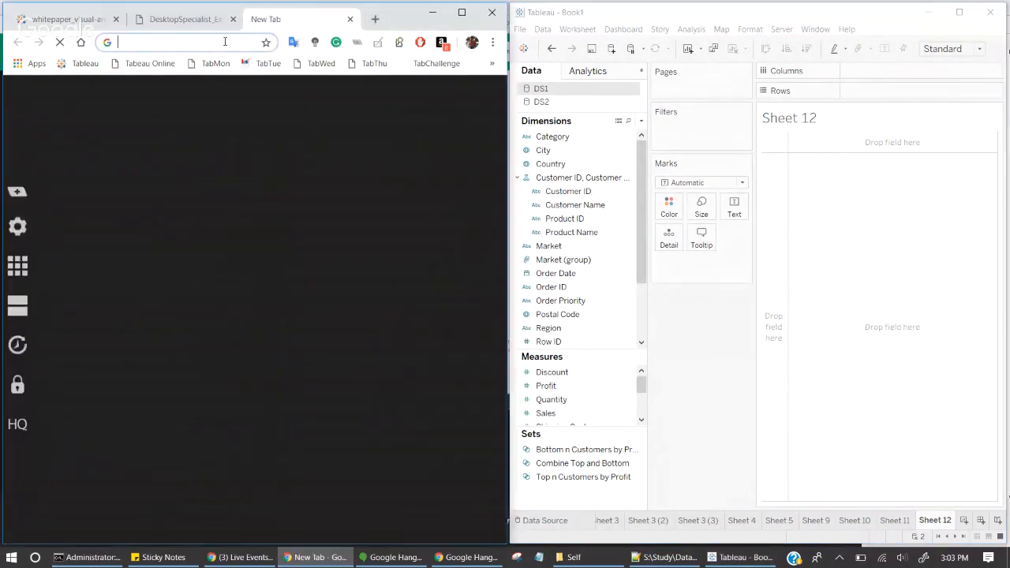
type("level")
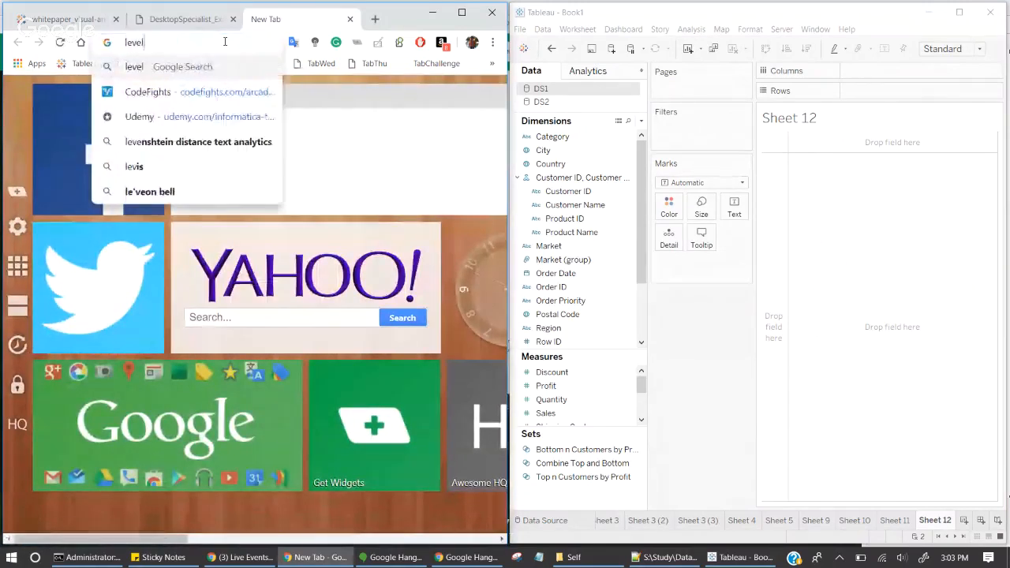
type("s of oper")
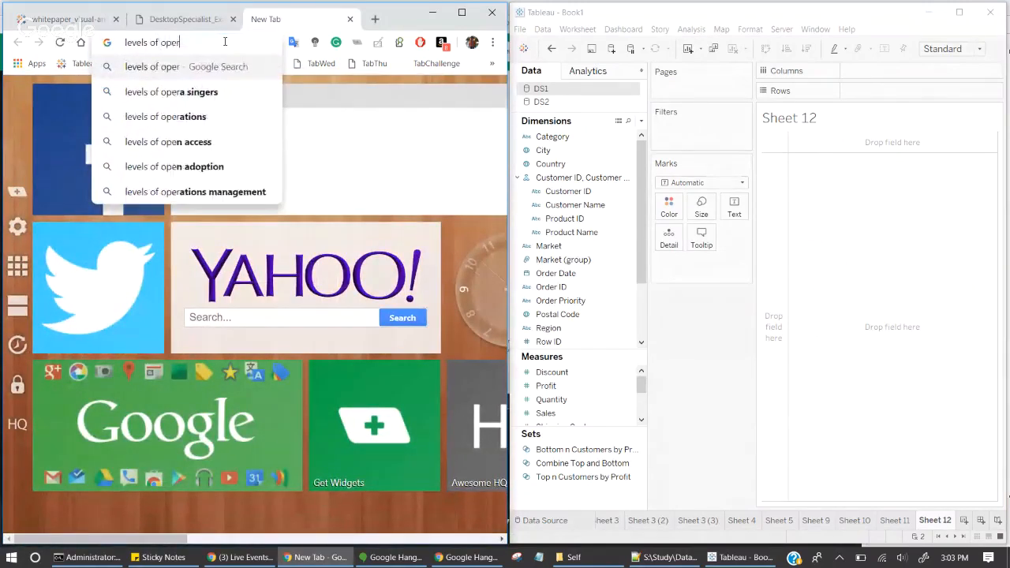
type("ations in tableau")
key("Return")
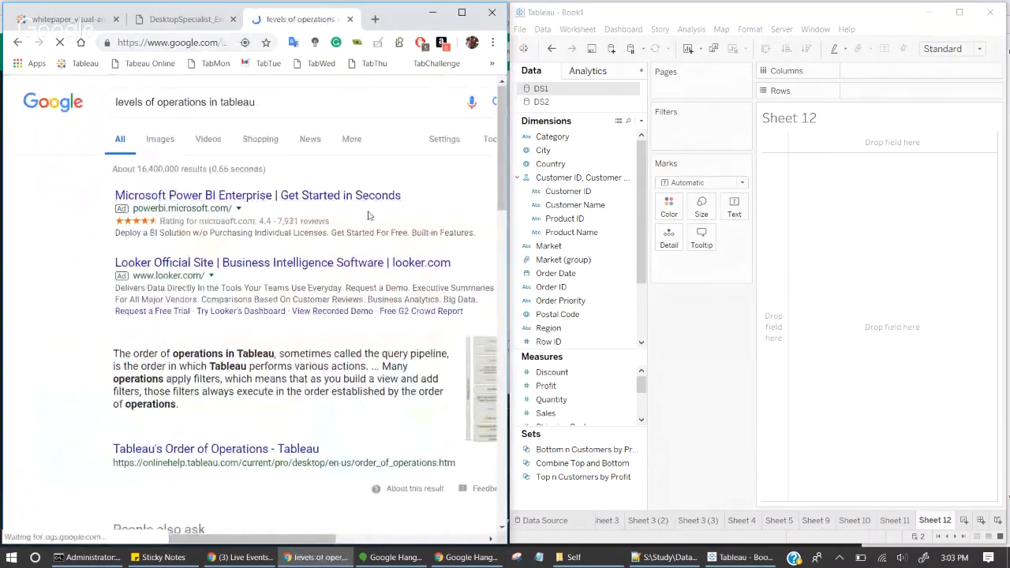
Step: Open the Tableau's Order of Operations help article and examine the order of filters in its illustration
scroll(368, 214, "down", 3)
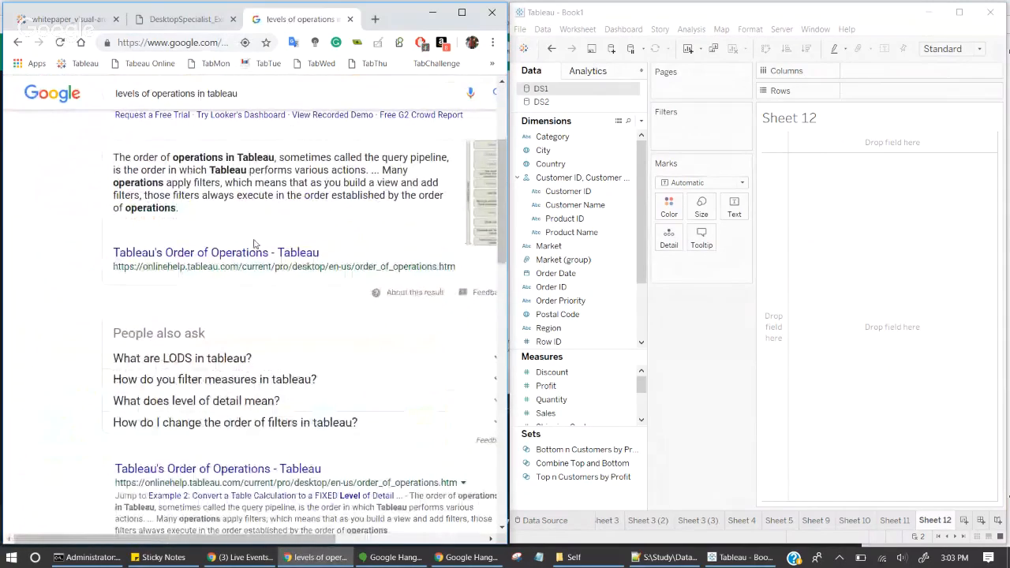
left_click(247, 253)
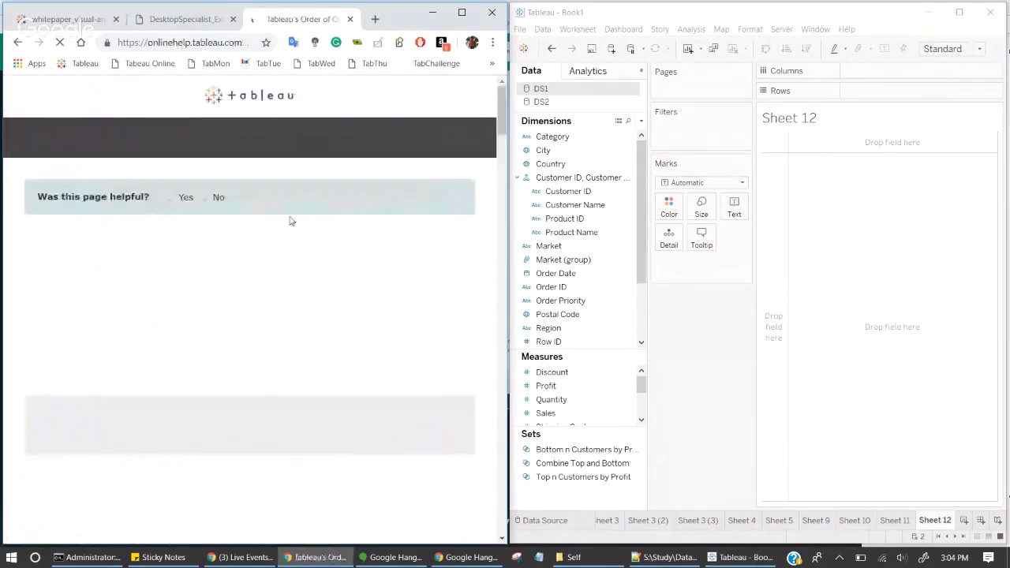
scroll(378, 244, "down", 3)
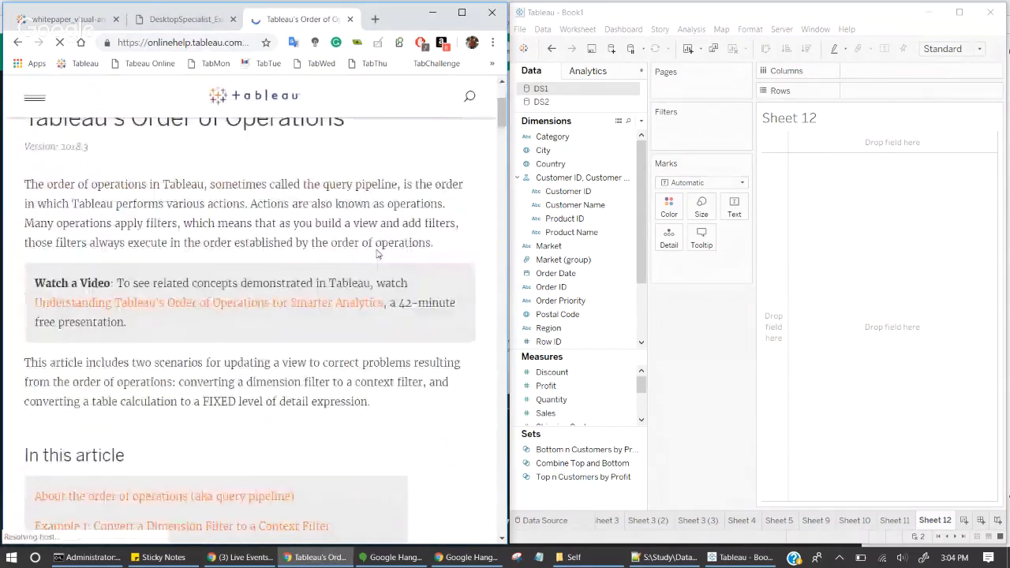
scroll(387, 223, "down", 8)
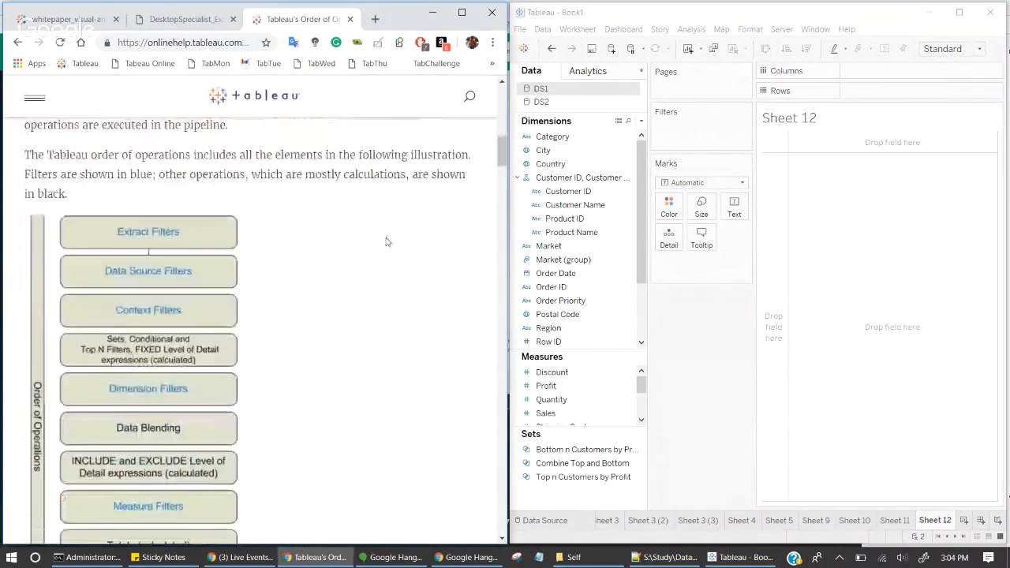
scroll(380, 219, "down", 1)
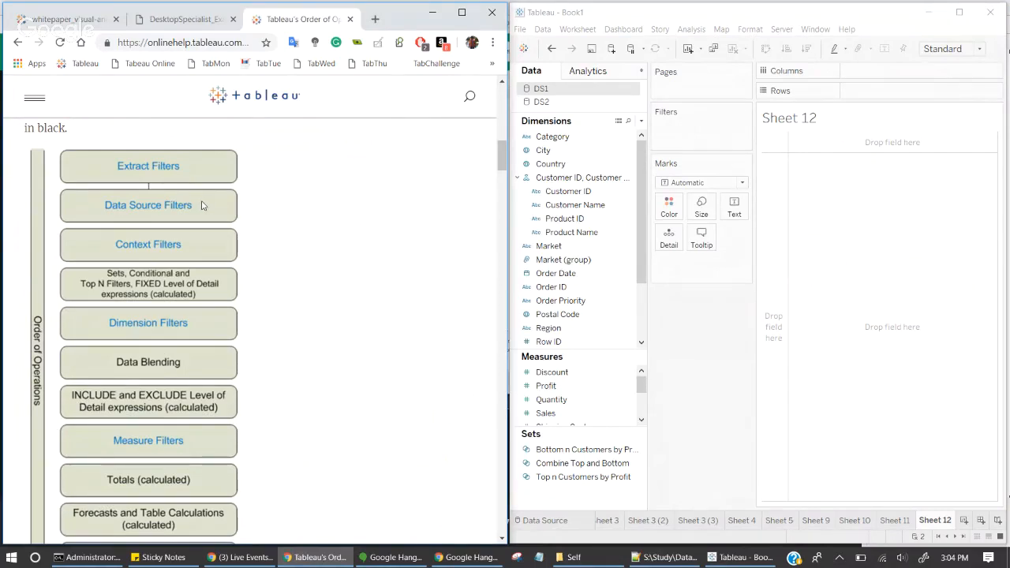
Step: In Tableau, open the extract settings for DS1, view the fields offered for an extract filter, and cancel without extracting
left_click(541, 91)
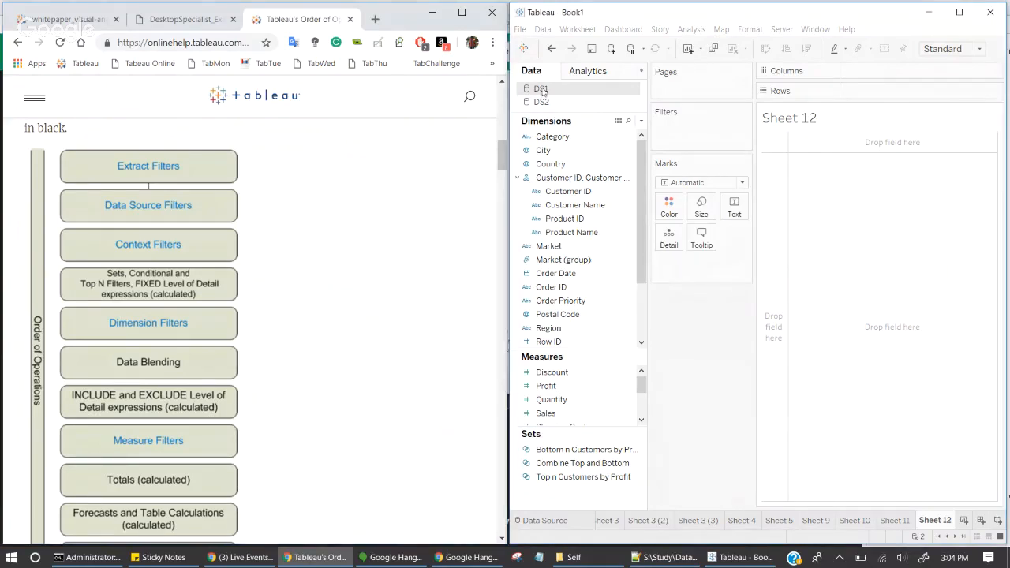
right_click(541, 91)
left_click(607, 183)
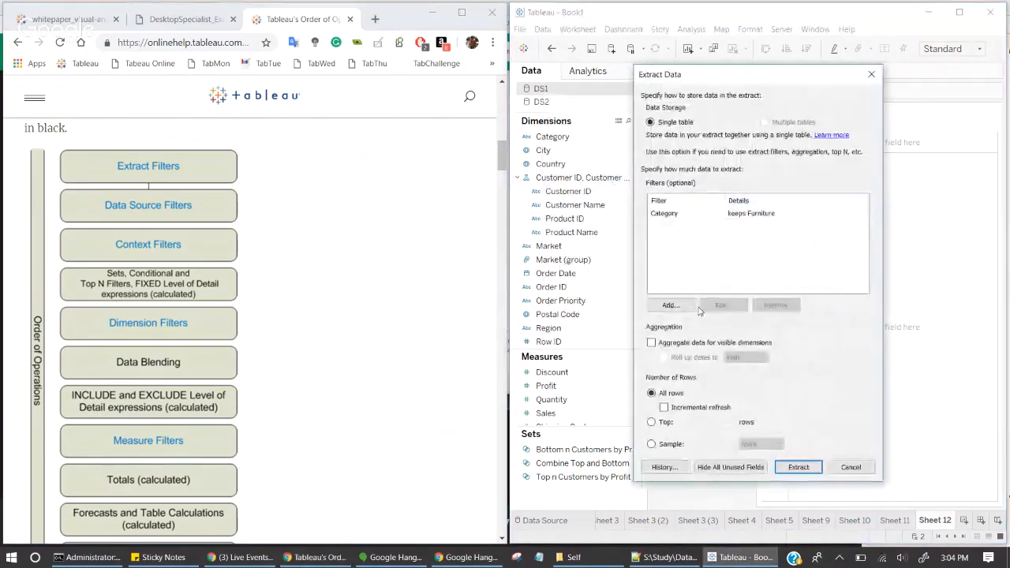
left_click(669, 305)
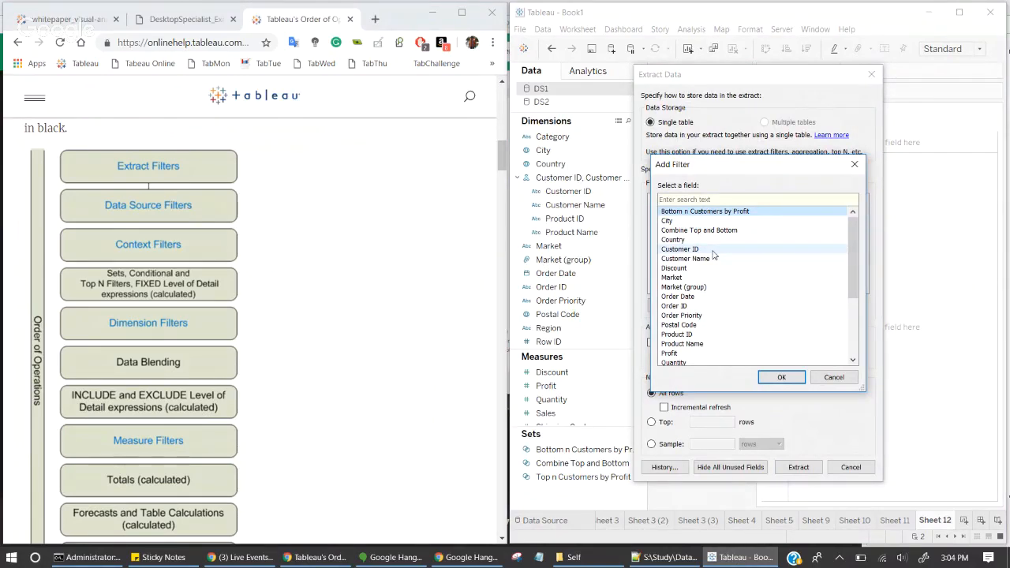
left_click(834, 377)
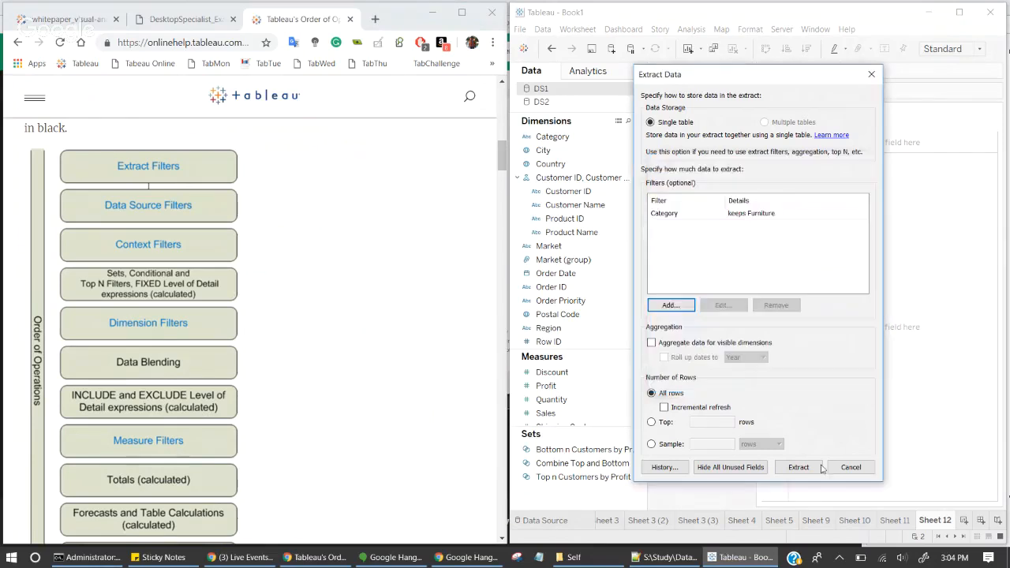
left_click(850, 467)
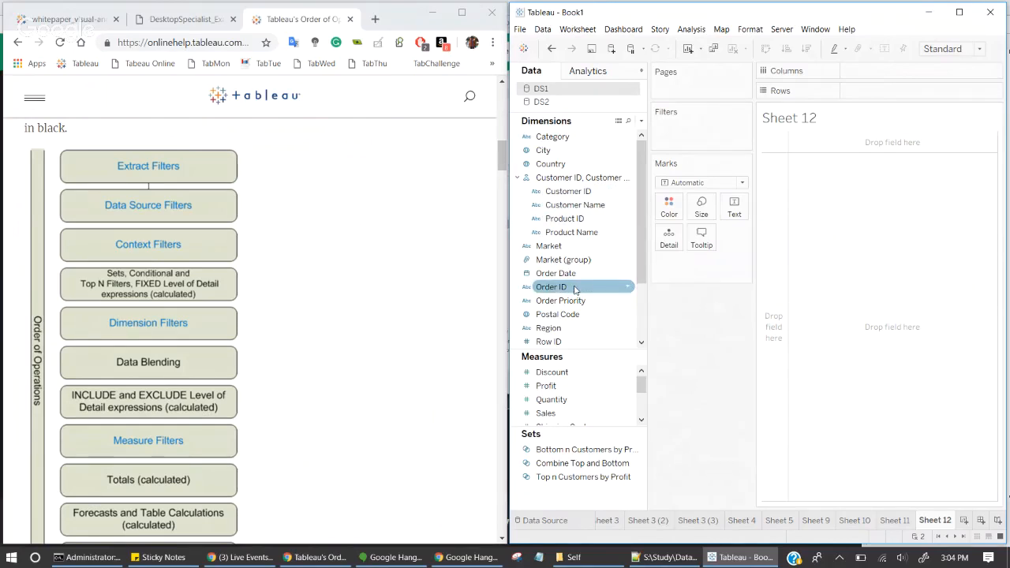
Step: Add a Region filter to the new worksheet that keeps only EMEA, and apply it
left_click_drag(550, 327, 692, 138)
left_click(649, 232)
left_click(649, 232)
left_click(649, 256)
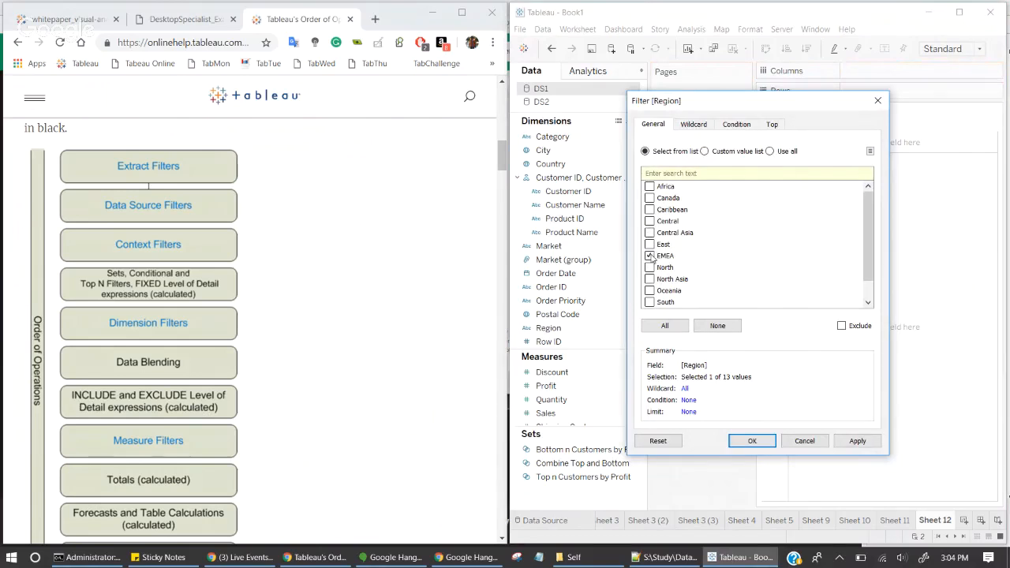
left_click(857, 440)
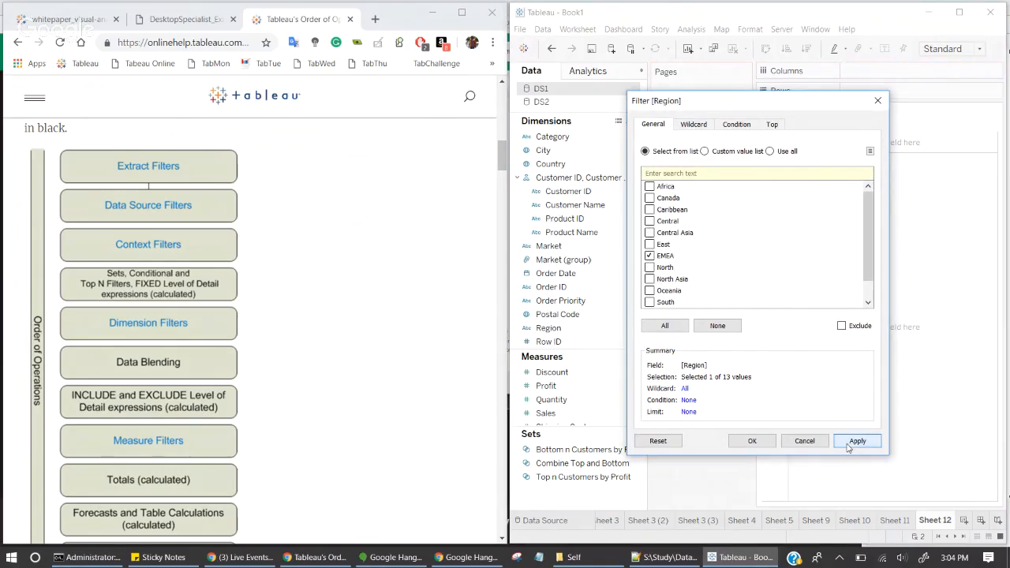
left_click(752, 441)
Step: Make the EMEA Region filter a context filter
right_click(704, 131)
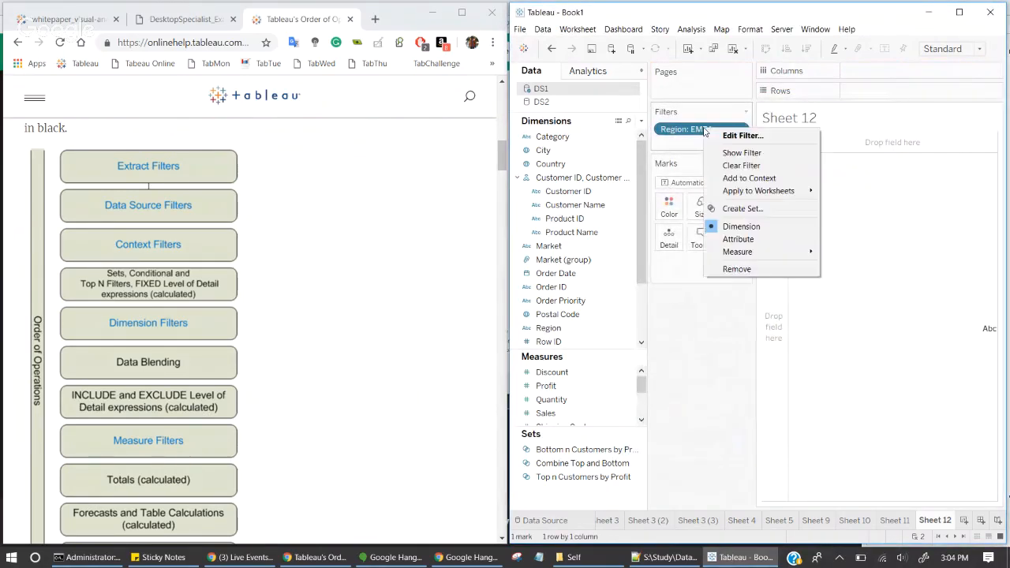
left_click(748, 178)
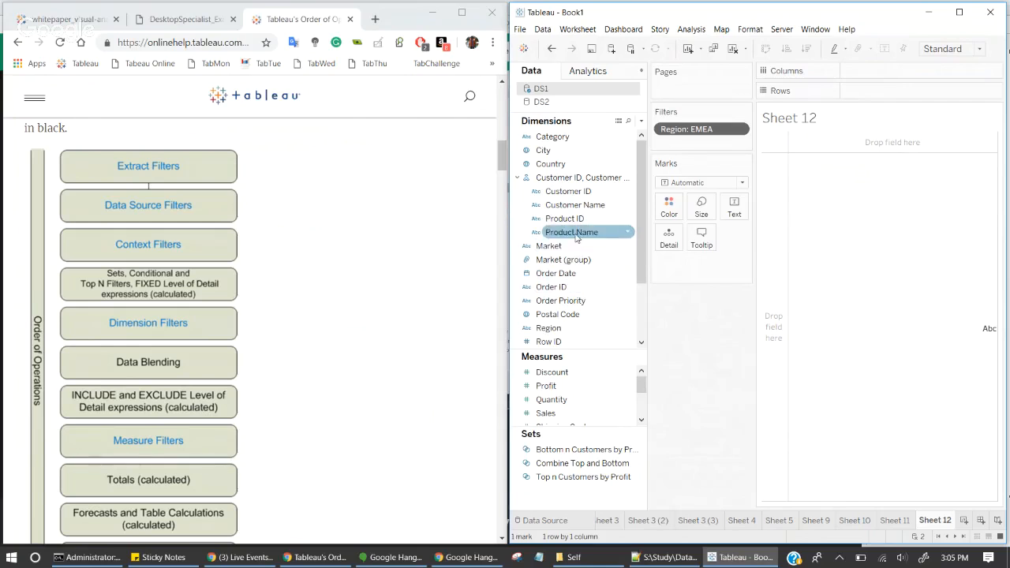
Step: Add a Product Name filter that keeps only "Advantus Clock, Duo Pack" and "Advantus Clock, Durable", and apply it
left_click_drag(575, 232, 691, 150)
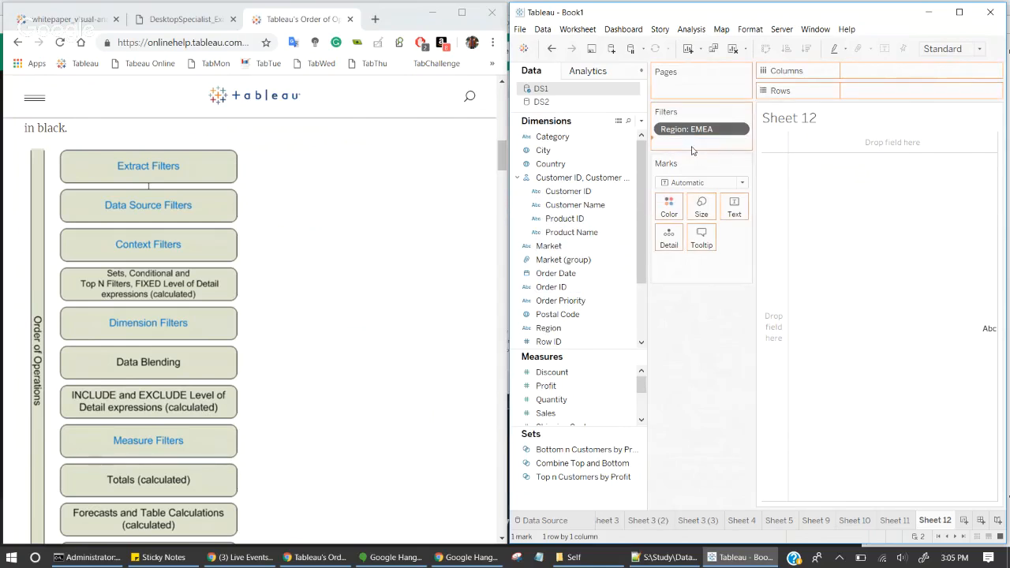
left_click(649, 188)
left_click(649, 198)
left_click(858, 440)
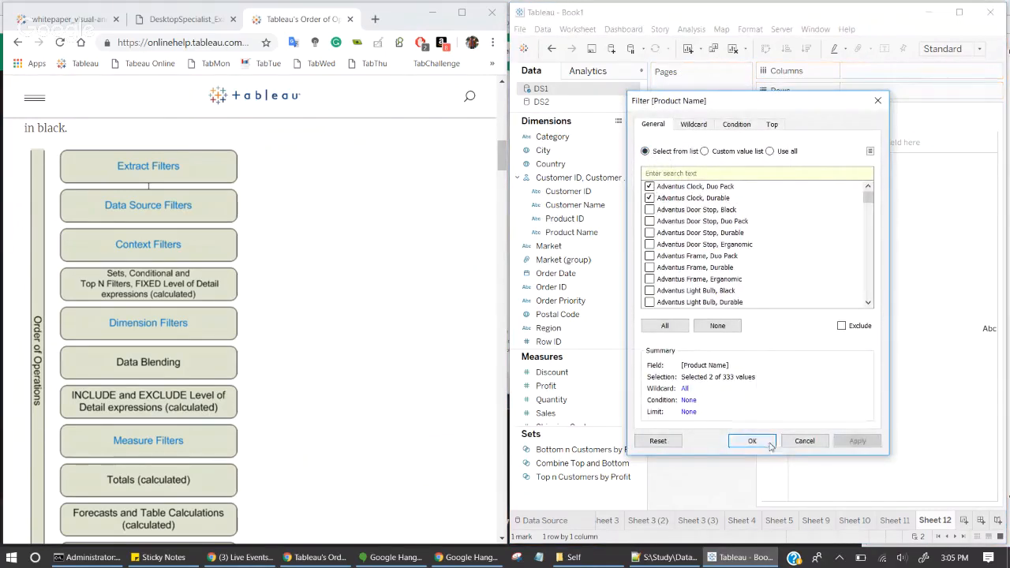
left_click(769, 444)
Step: Show the Product Name filter control on the worksheet and place it below the Marks card
right_click(710, 147)
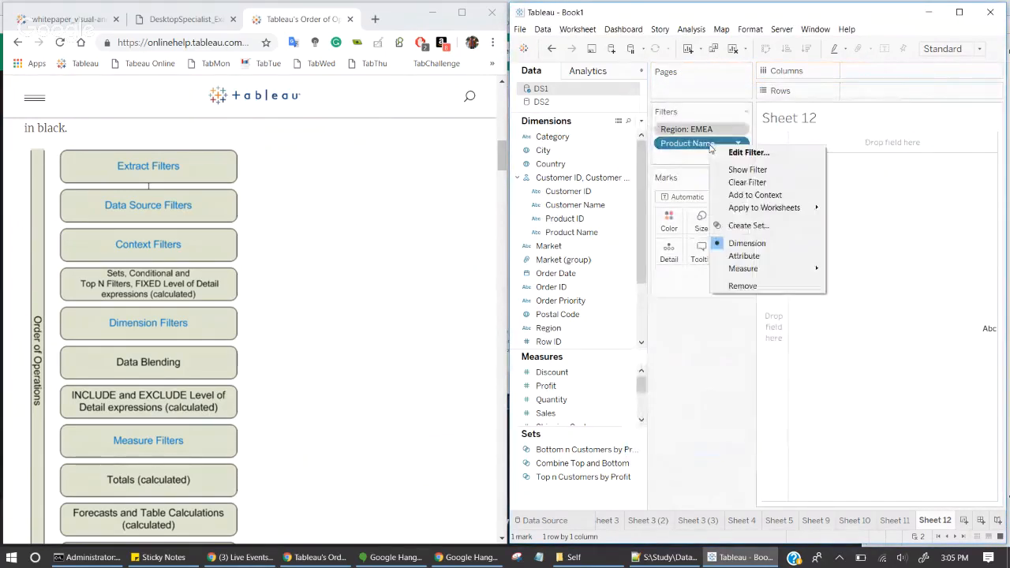
left_click(747, 169)
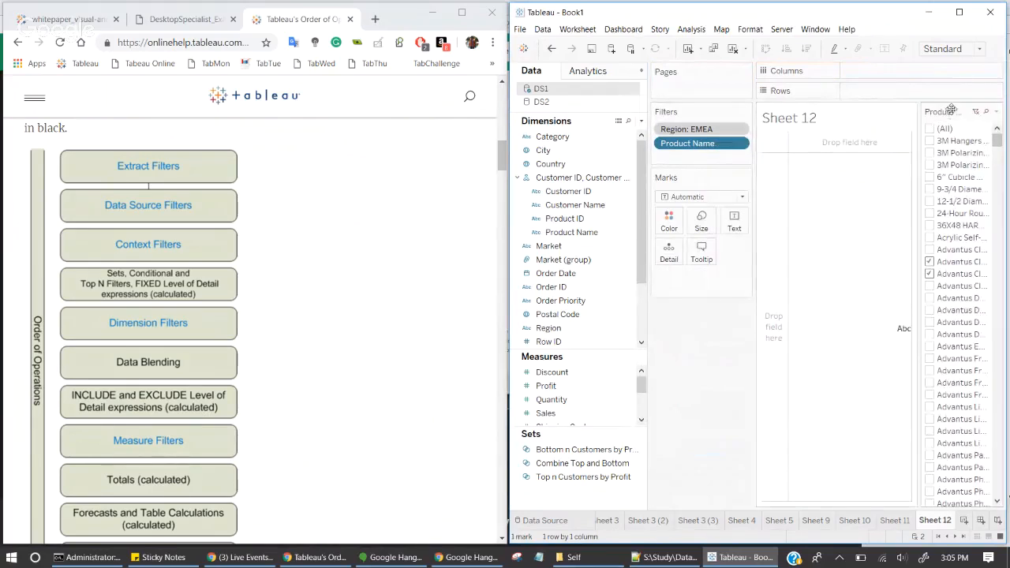
left_click_drag(695, 316, 698, 316)
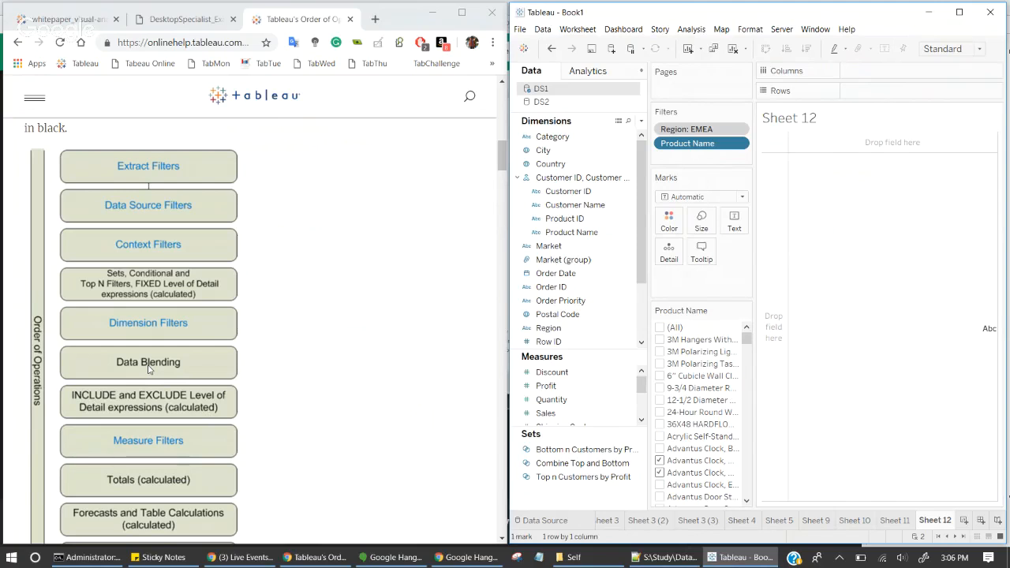
Step: Start adding a filter on the Profit measure and proceed to its value range settings
left_click_drag(546, 385, 686, 162)
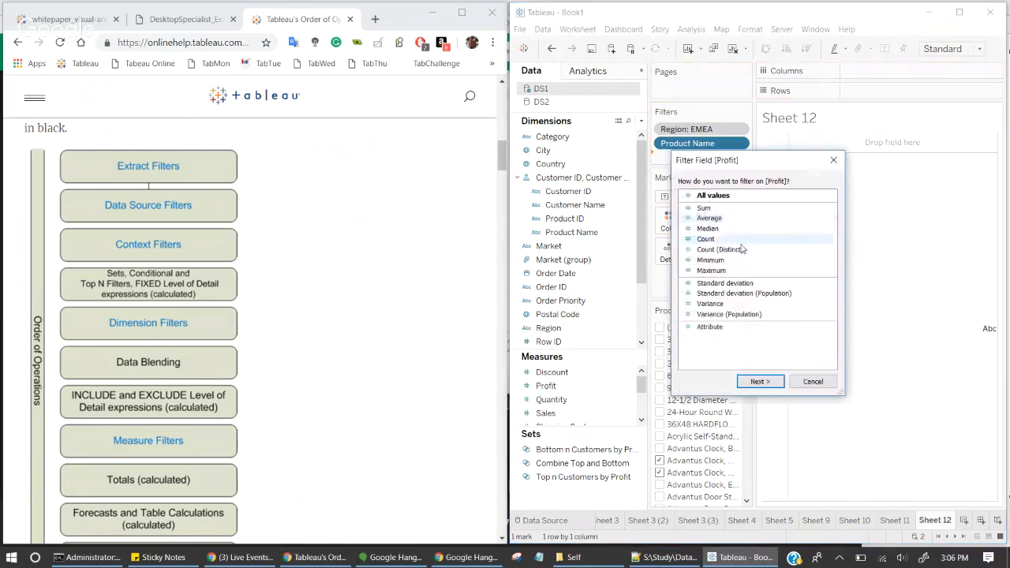
left_click(758, 379)
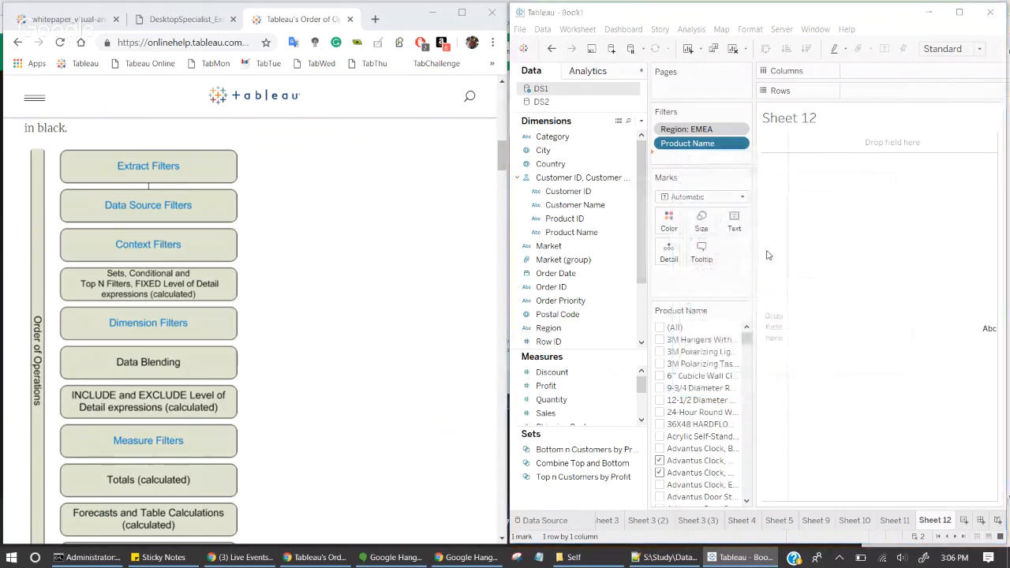
Step: Add a Profit filter using the Special option for all values, and show its filter control
left_click(870, 213)
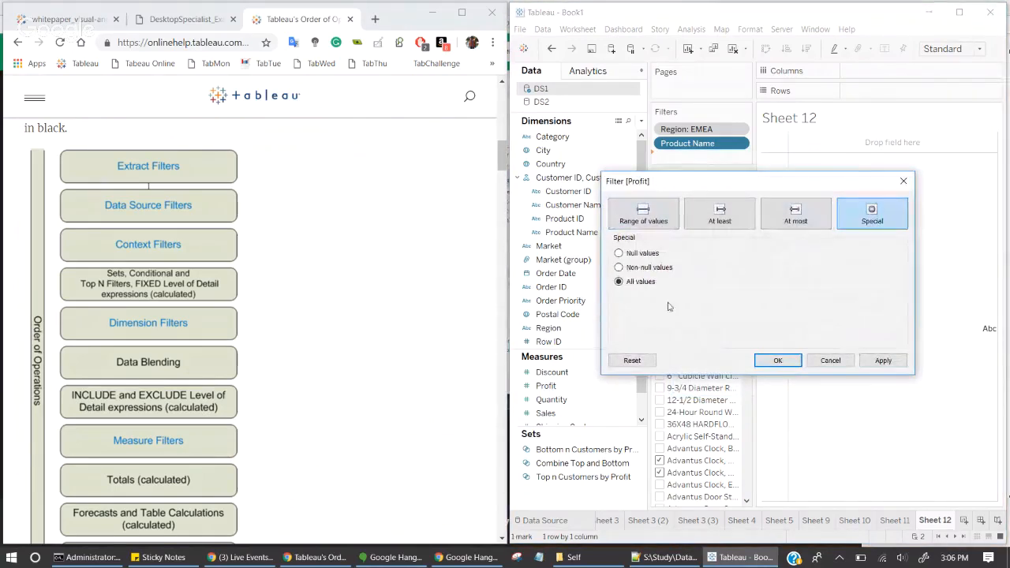
left_click(883, 361)
left_click(793, 361)
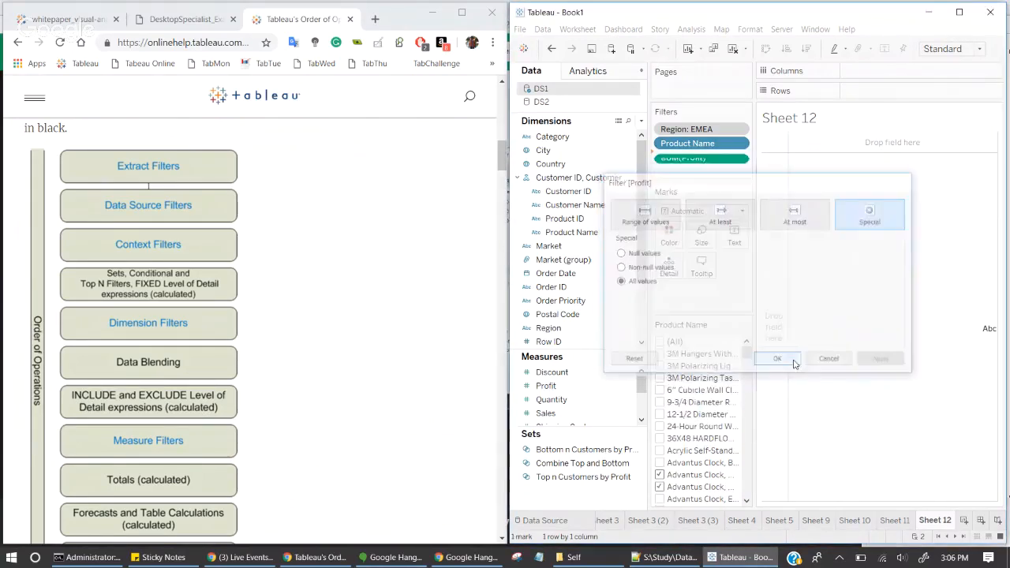
right_click(692, 159)
left_click(747, 179)
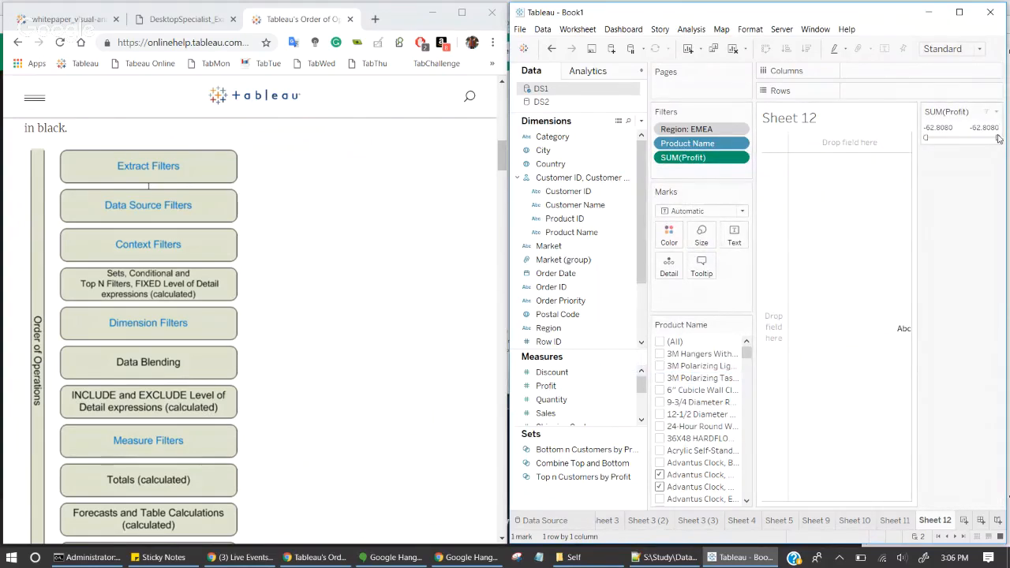
Step: Set the upper limit of the SUM(Profit) range filter to 32
left_click(938, 127)
type("32")
left_click(963, 214)
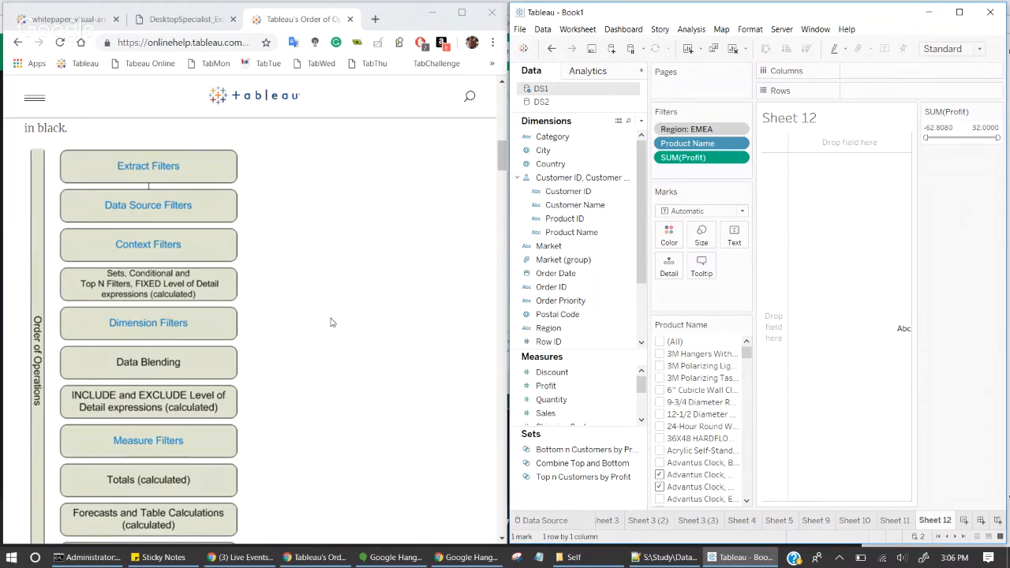
Step: Review the order of operations chart, switch to DesktopSpecialist_ExamGuide.pdf, and highlight the skill about adding a filter to the view
scroll(331, 321, "down", 1)
scroll(379, 344, "up", 2)
scroll(359, 321, "down", 1)
left_click(175, 23)
left_click_drag(331, 160, 413, 161)
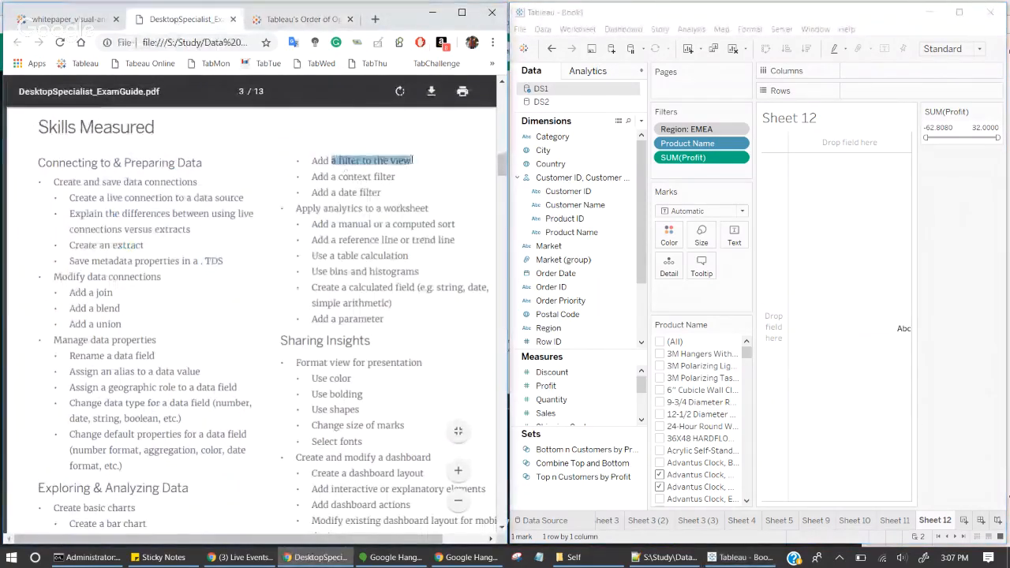
Step: Clear the worksheet and add a Customer Name filter that selects the first four listed customers and the sixth
left_click(730, 49)
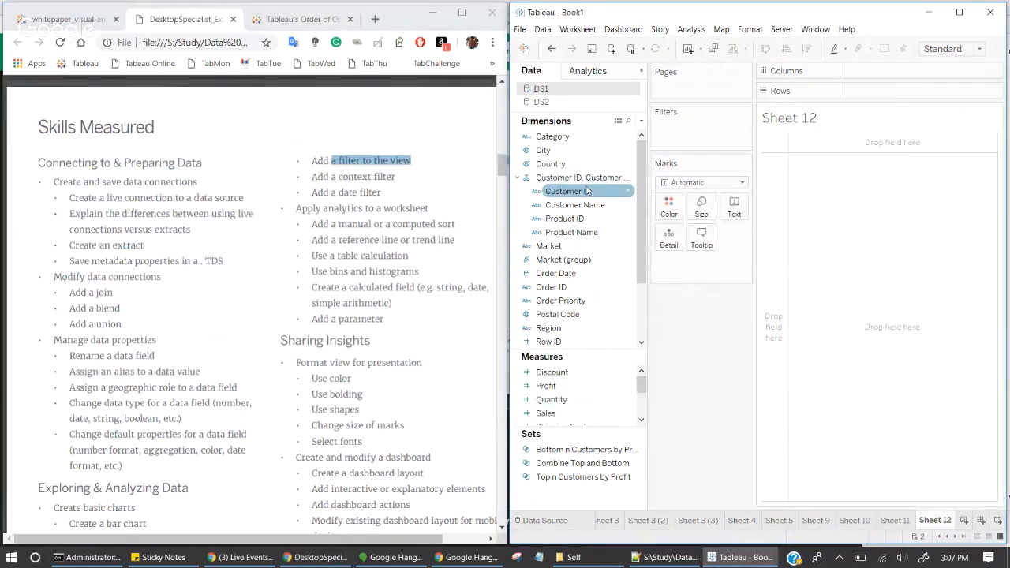
left_click_drag(582, 205, 702, 139)
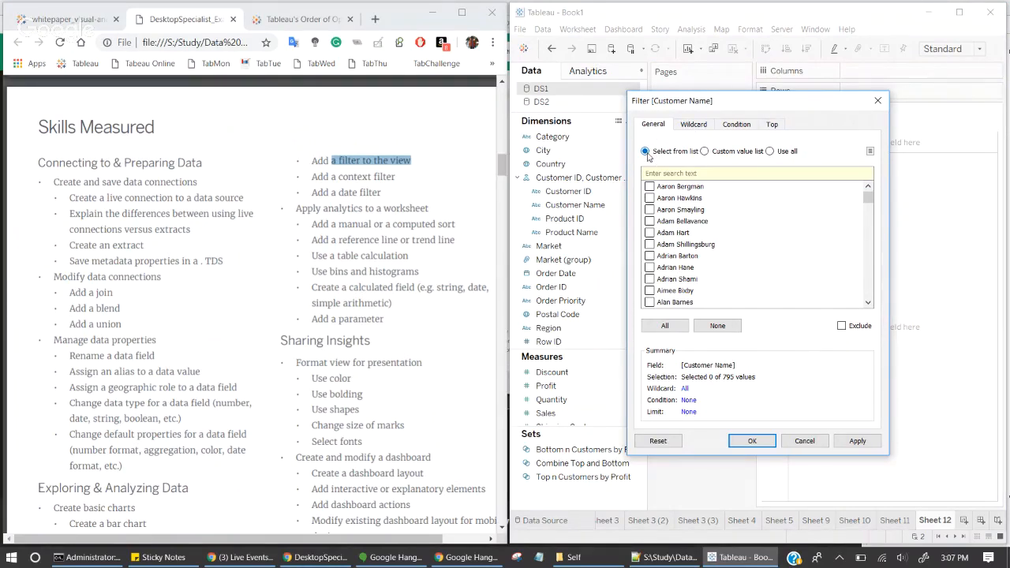
left_click(653, 187)
left_click(652, 198)
left_click(649, 210)
left_click(649, 221)
left_click(649, 245)
left_click(855, 444)
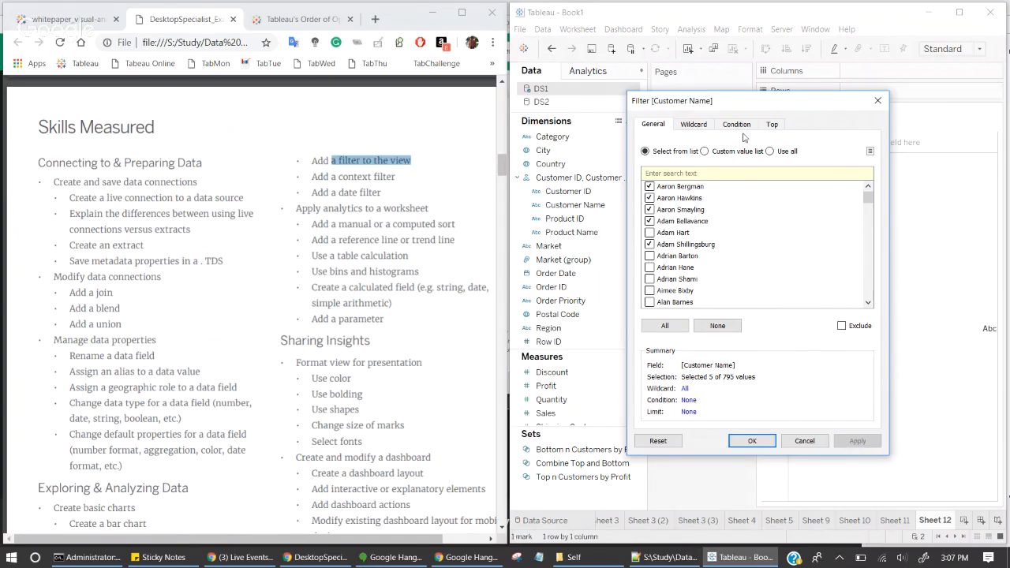
Step: Add Test to the Customer Name filter's custom value list, and switch the filter to use all values
left_click(704, 152)
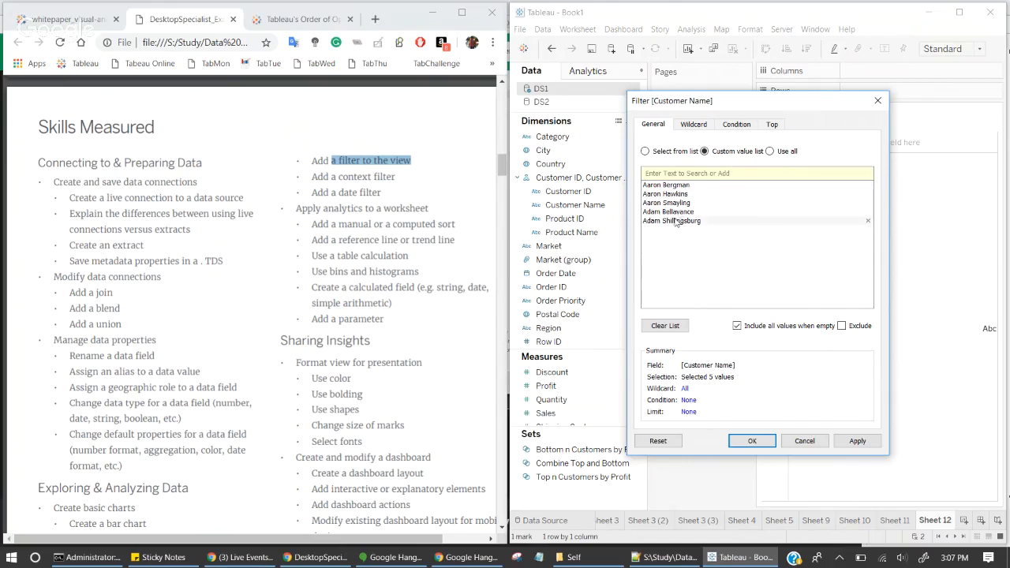
left_click(704, 173)
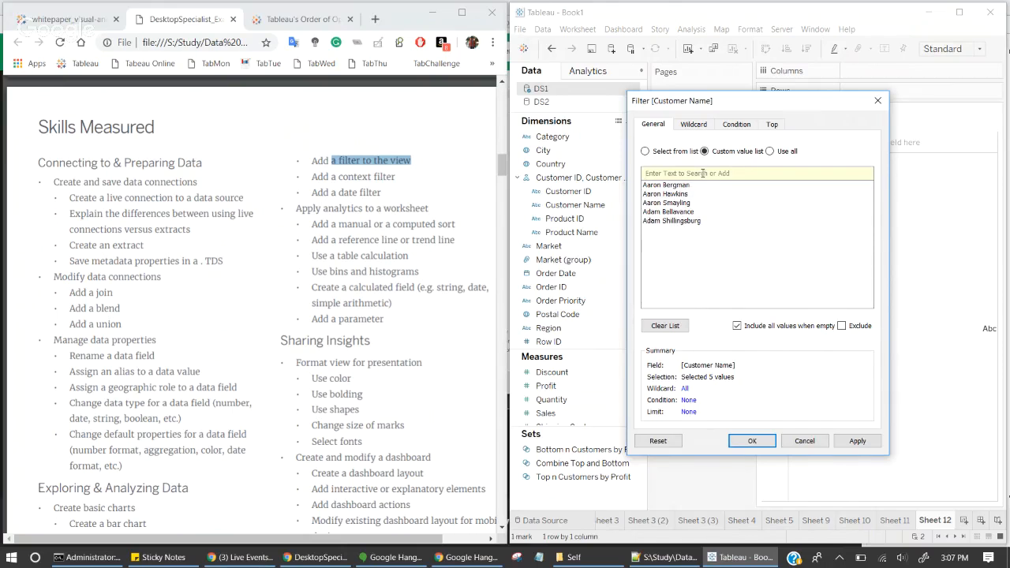
type("Test")
left_click(859, 172)
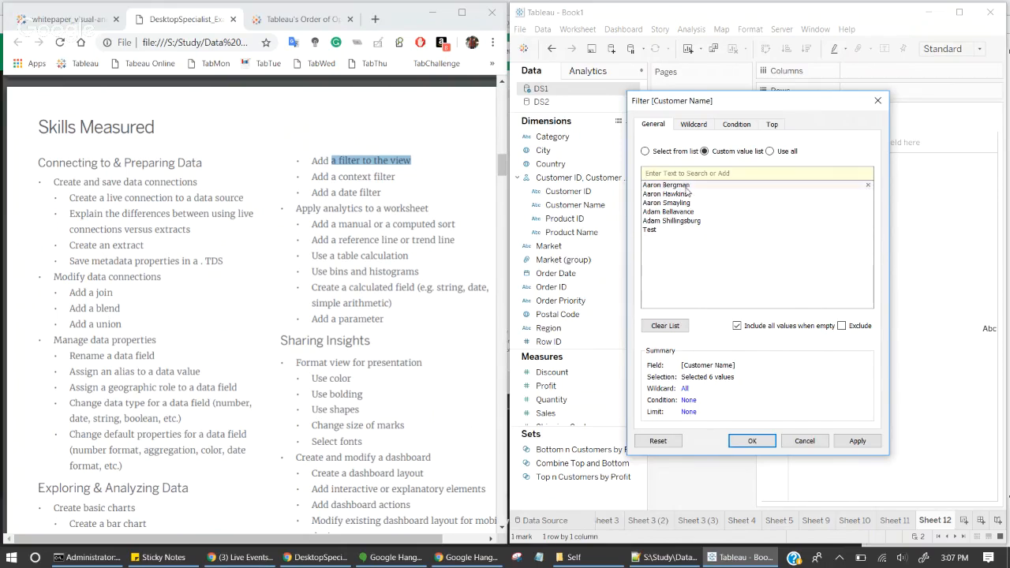
left_click(769, 151)
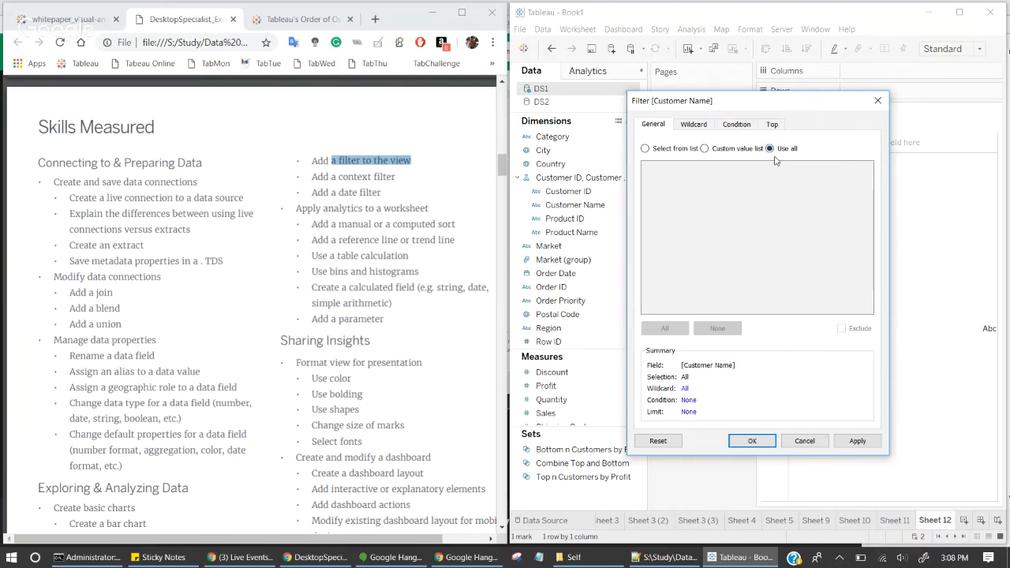
Step: Examine the Customer Name filter's wildcard options, including Exclude, and its condition options by field and by formula
left_click(692, 125)
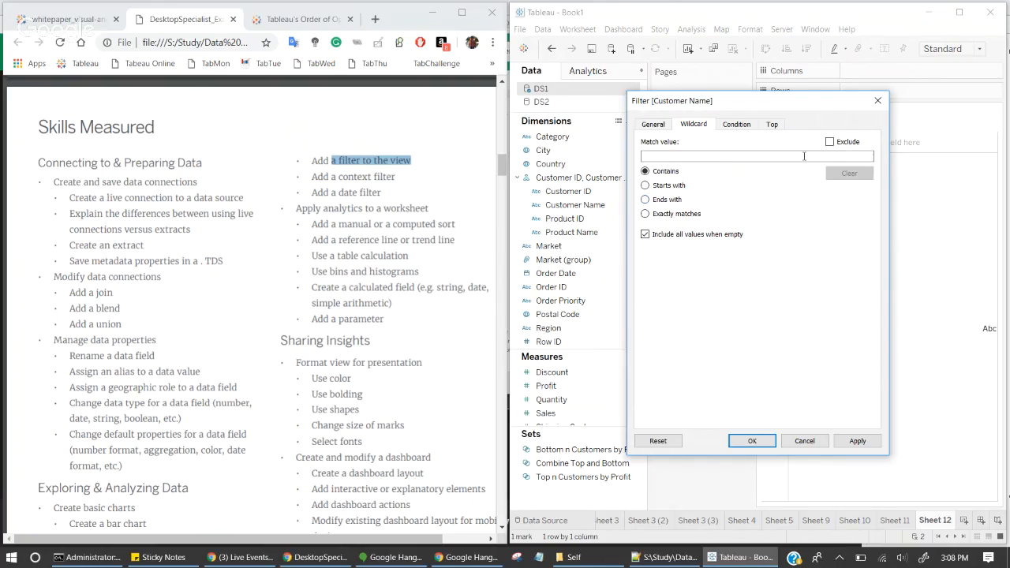
left_click(830, 142)
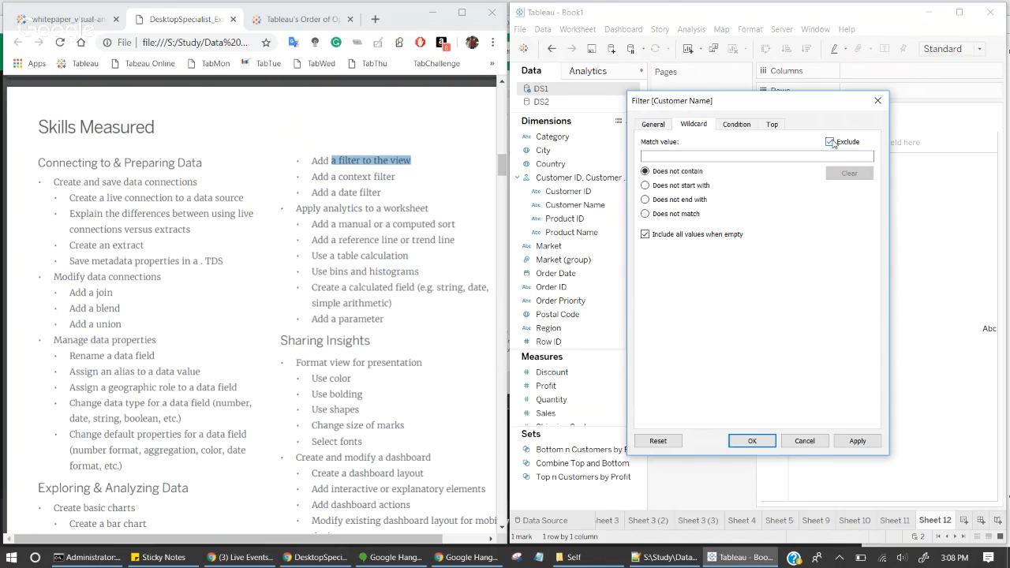
left_click(749, 127)
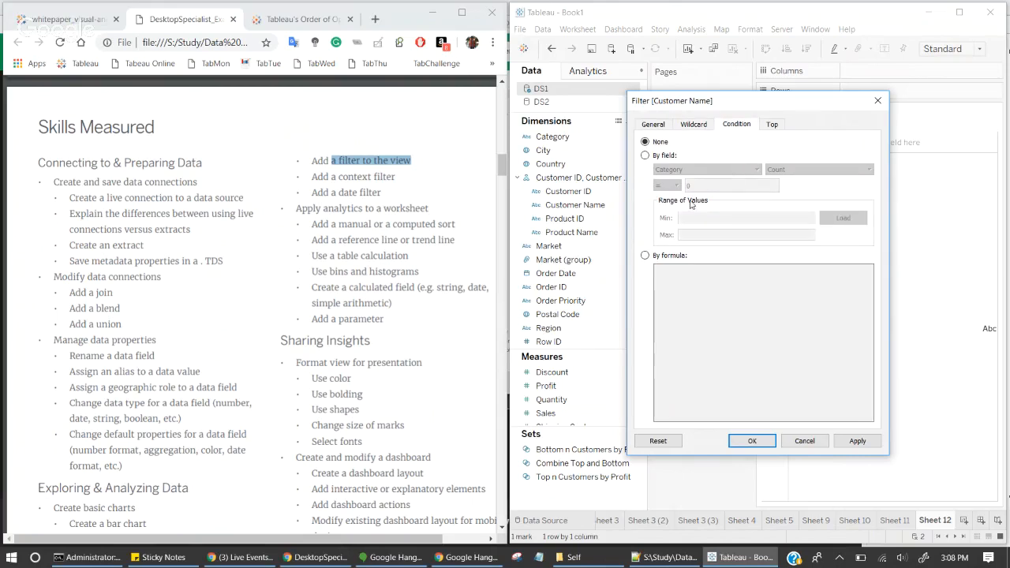
left_click(646, 157)
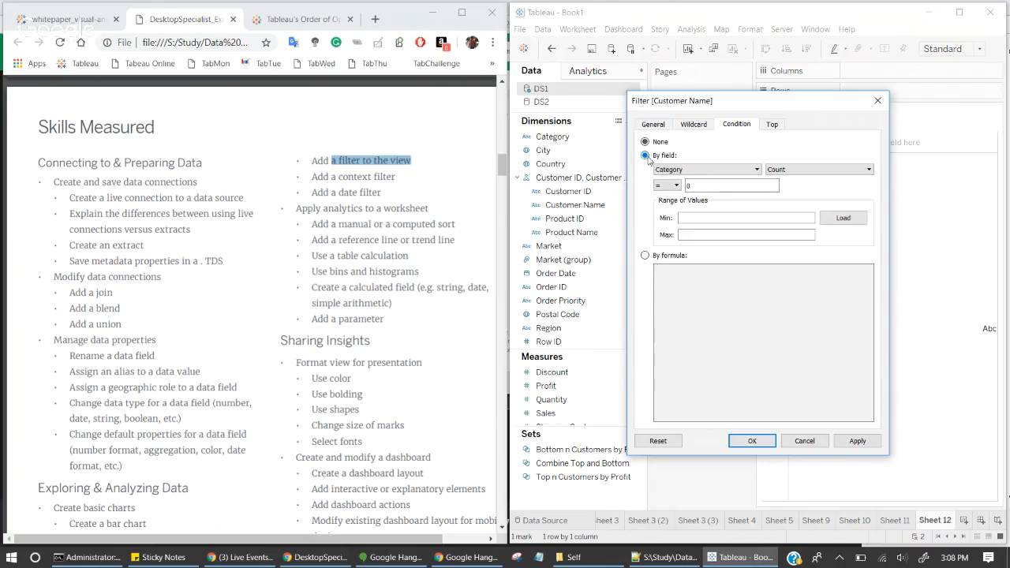
left_click(797, 170)
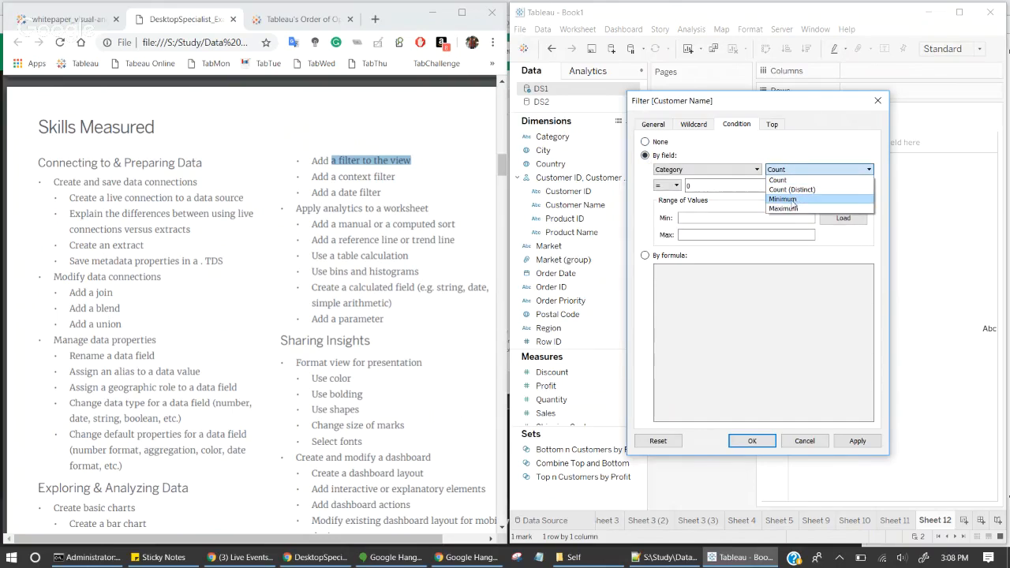
left_click(818, 244)
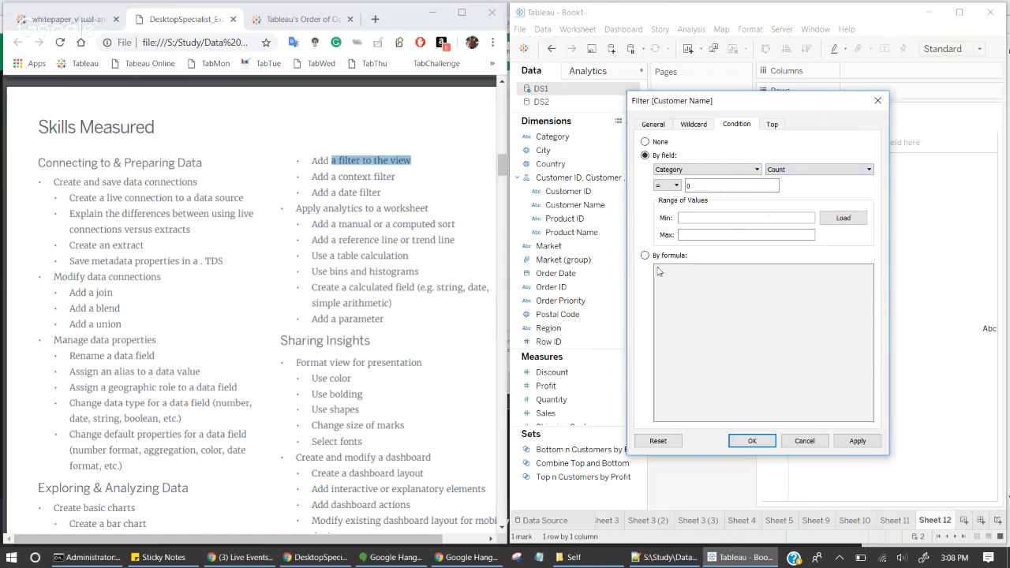
left_click(645, 254)
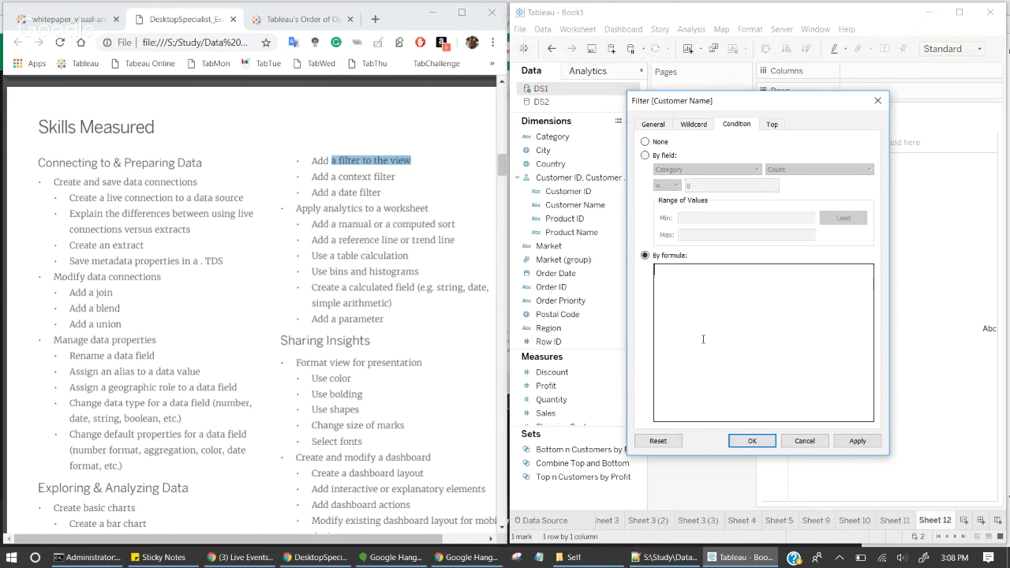
Step: Examine the Customer Name filter's Top options by field and by formula, including the direction, count, field and aggregation choices
left_click(777, 124)
left_click(646, 155)
left_click(697, 171)
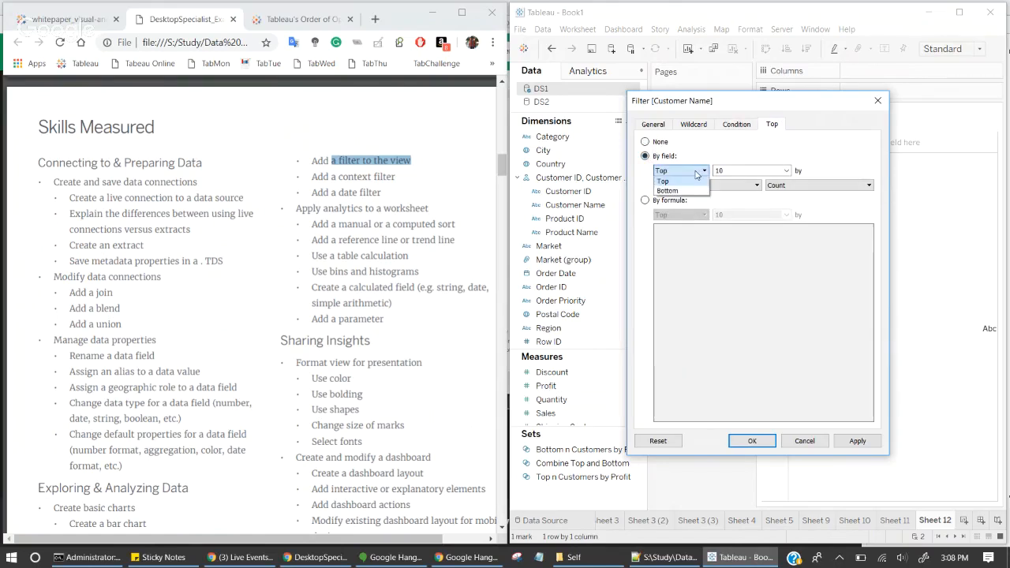
left_click(697, 172)
left_click(785, 171)
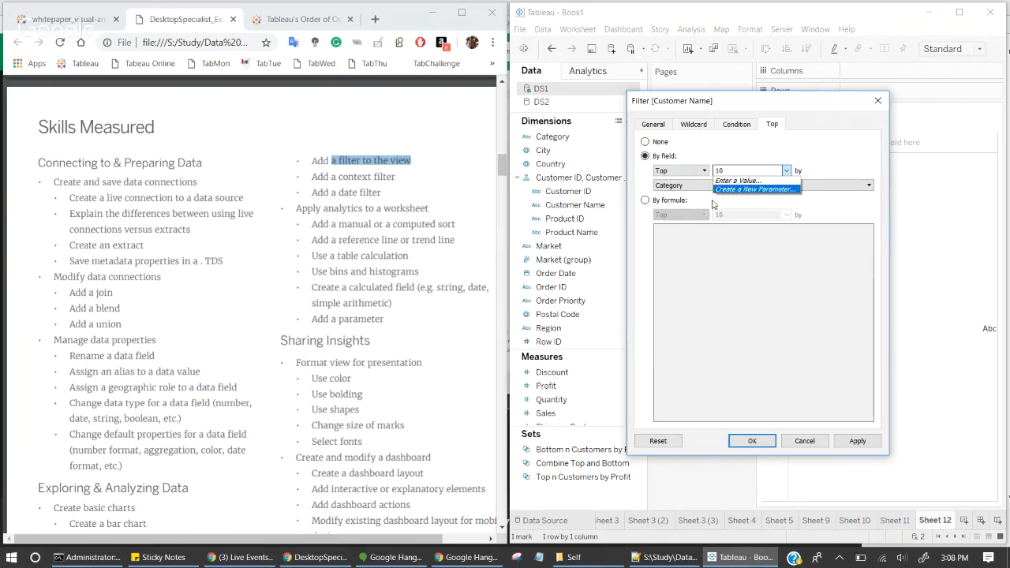
left_click(713, 205)
left_click(730, 190)
left_click(730, 191)
left_click(784, 184)
left_click(645, 201)
left_click(645, 200)
left_click(676, 232)
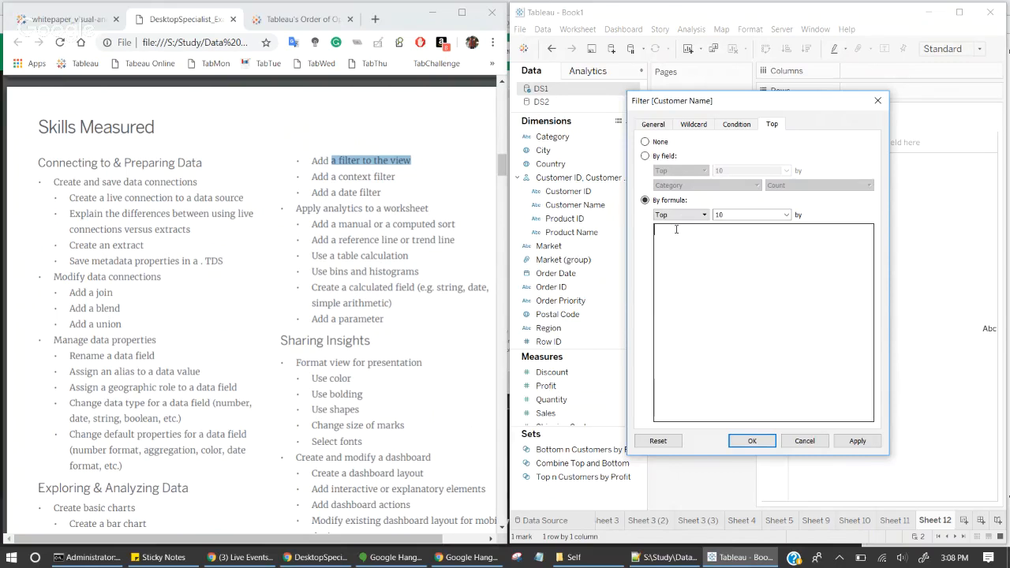
Step: Set the Customer Name wildcard filter to values starting with A, with the condition reset to None
left_click(696, 125)
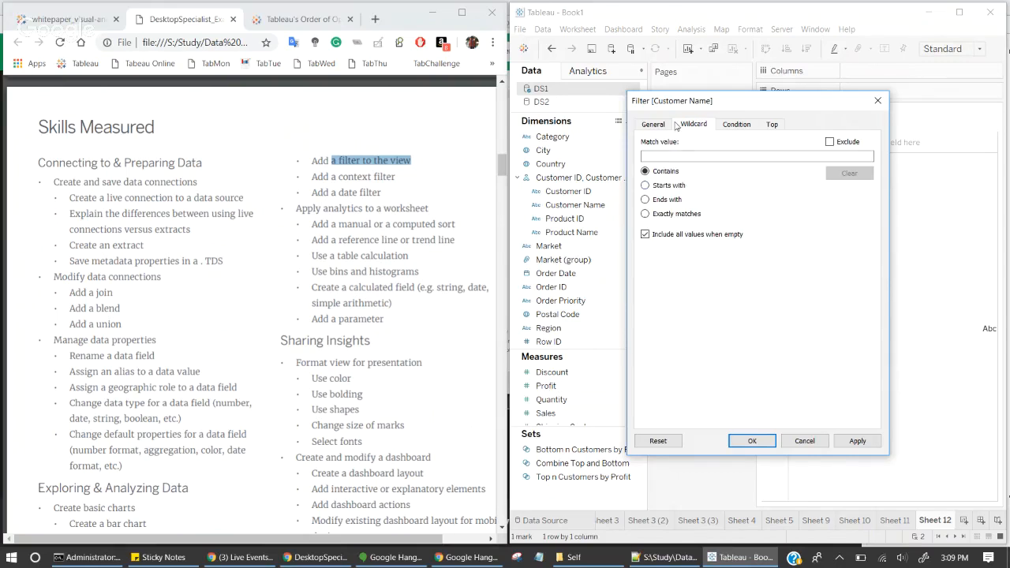
left_click(646, 186)
left_click(657, 156)
type("A")
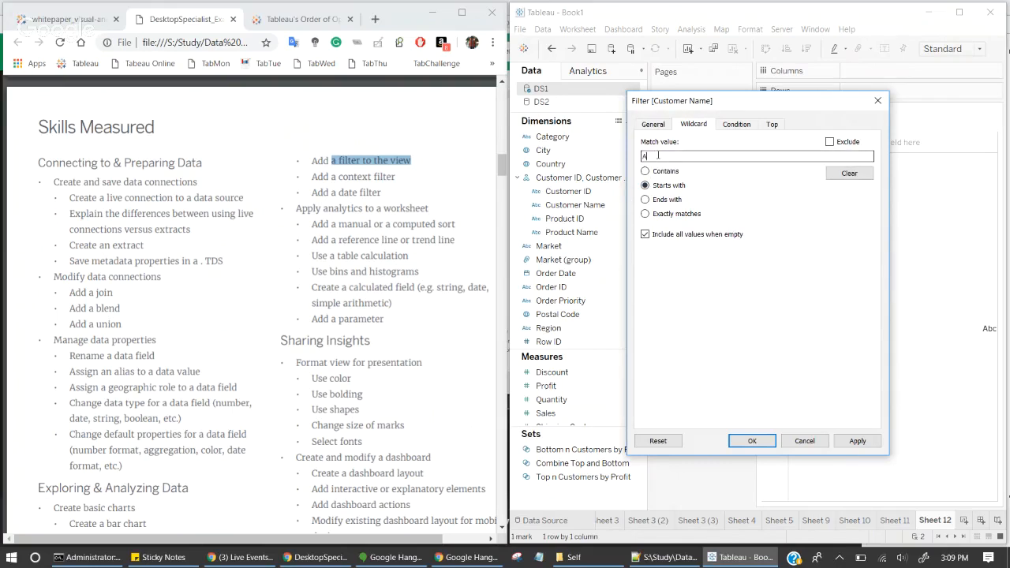
left_click(856, 443)
left_click(775, 297)
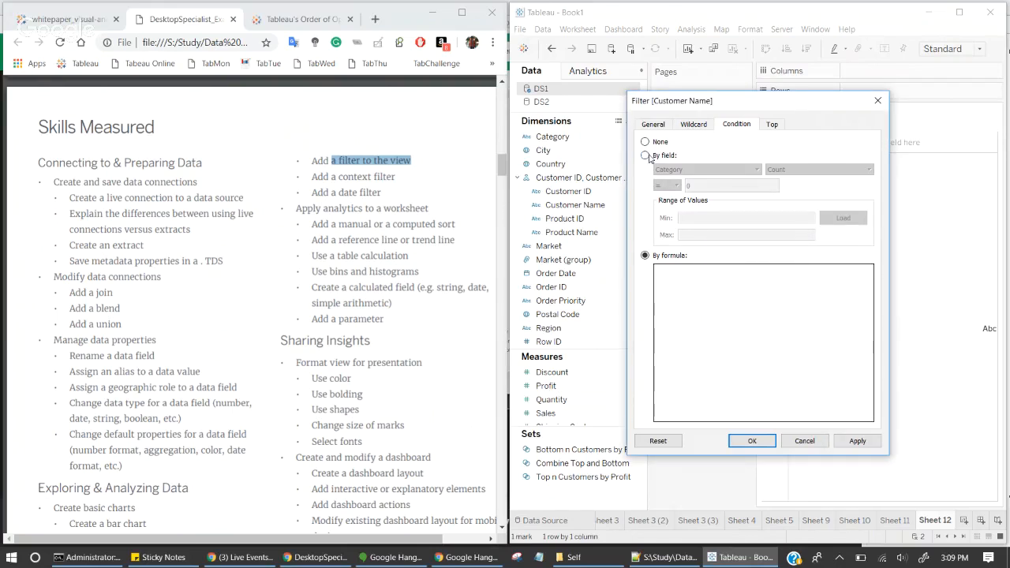
left_click(644, 141)
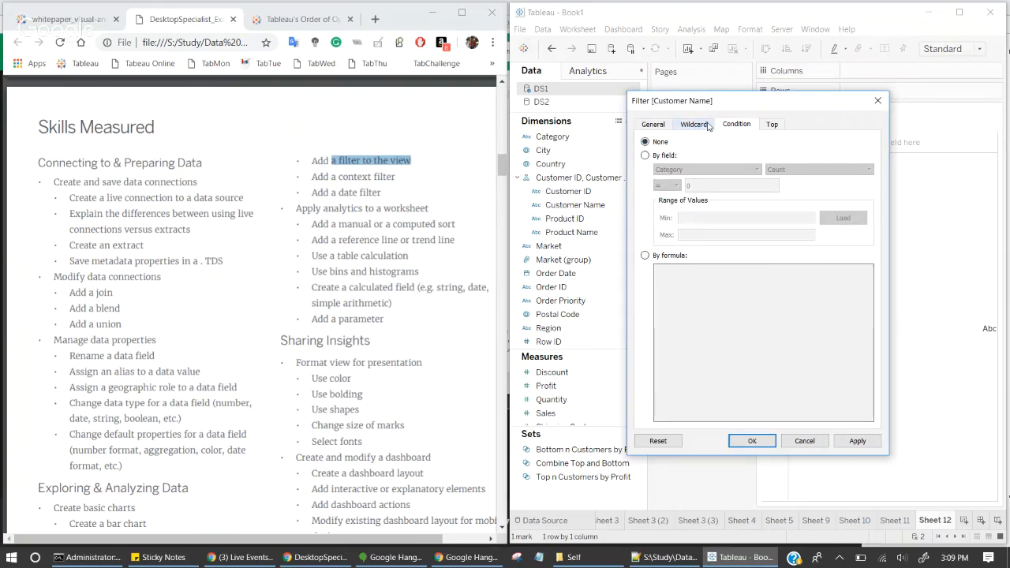
left_click(694, 124)
left_click(856, 441)
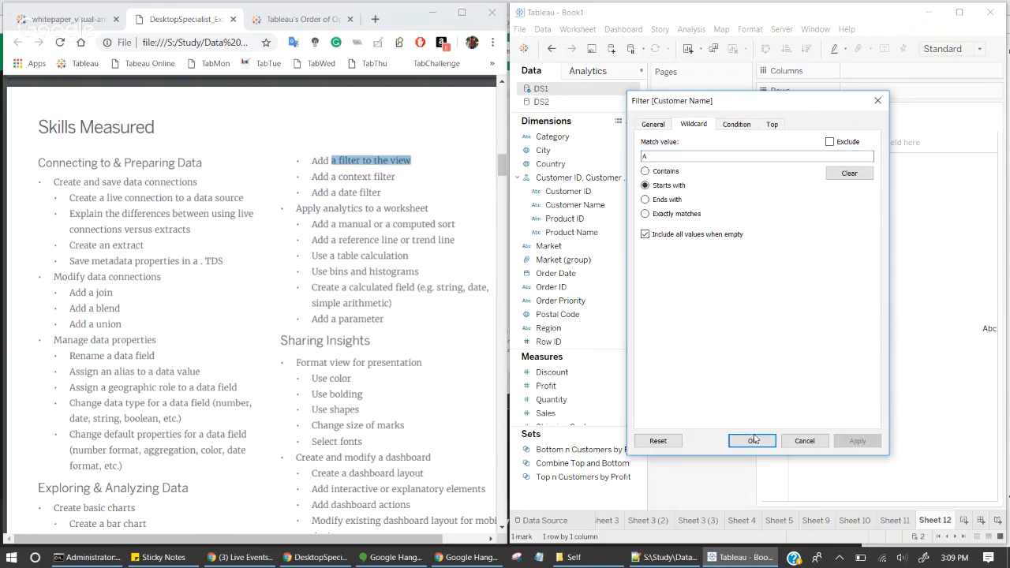
left_click(751, 440)
Step: Show the Customer Name filter control and move it below the Marks card
right_click(690, 128)
left_click(714, 149)
left_click_drag(952, 111, 680, 307)
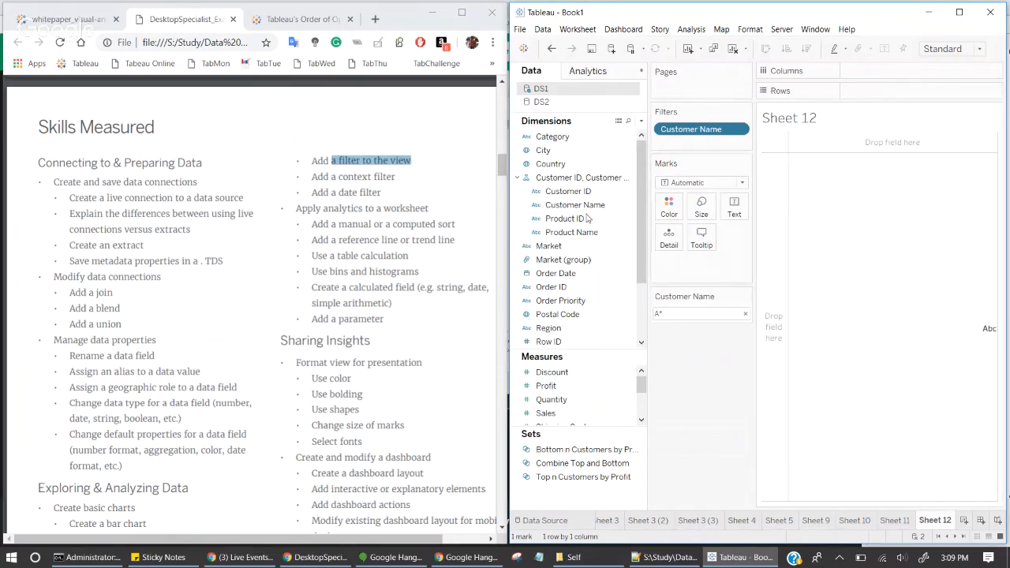
Step: Place Customer Name on Rows and change the shown filter's match text to Z
left_click_drag(574, 204, 885, 100)
left_click(676, 312)
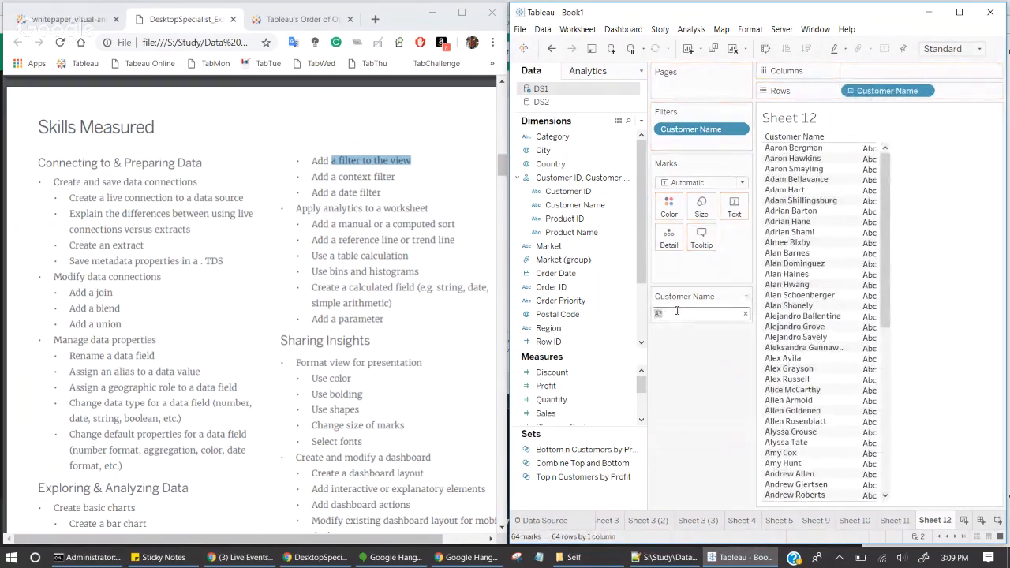
type("Z")
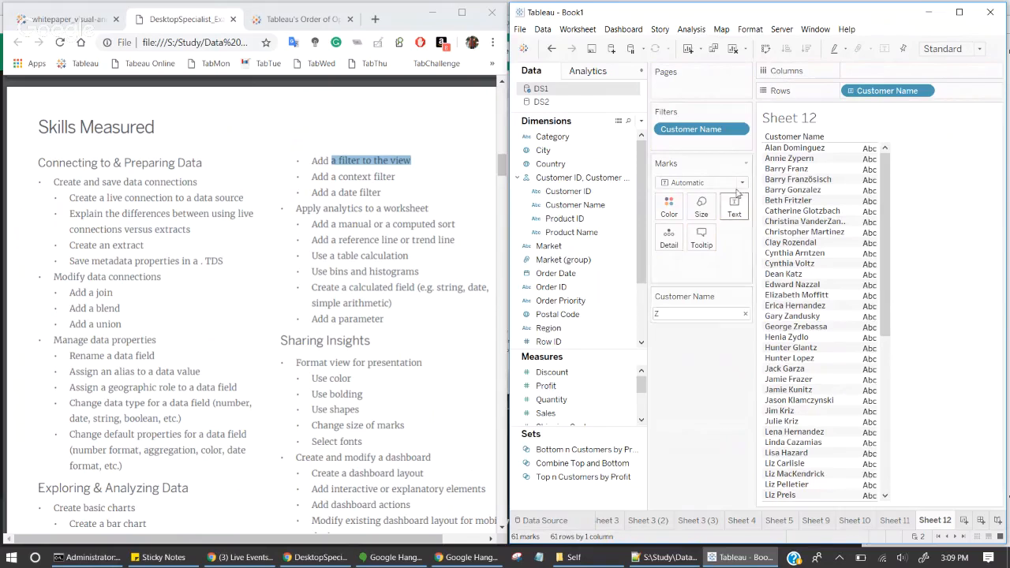
Step: Edit the Customer Name wildcard filter to match only values starting with Z
left_click(737, 129)
left_click(712, 144)
left_click(649, 185)
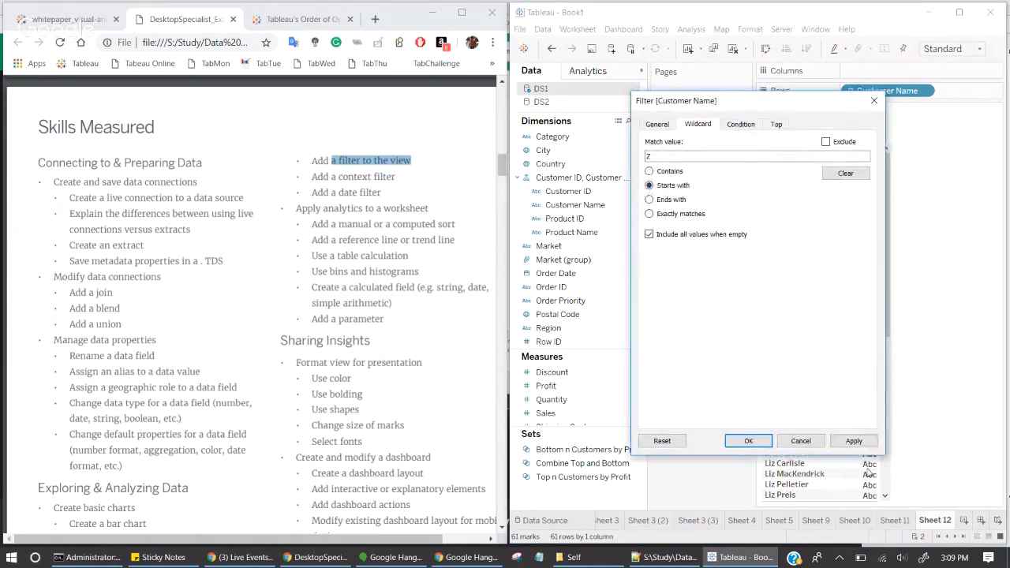
left_click(854, 440)
left_click(747, 440)
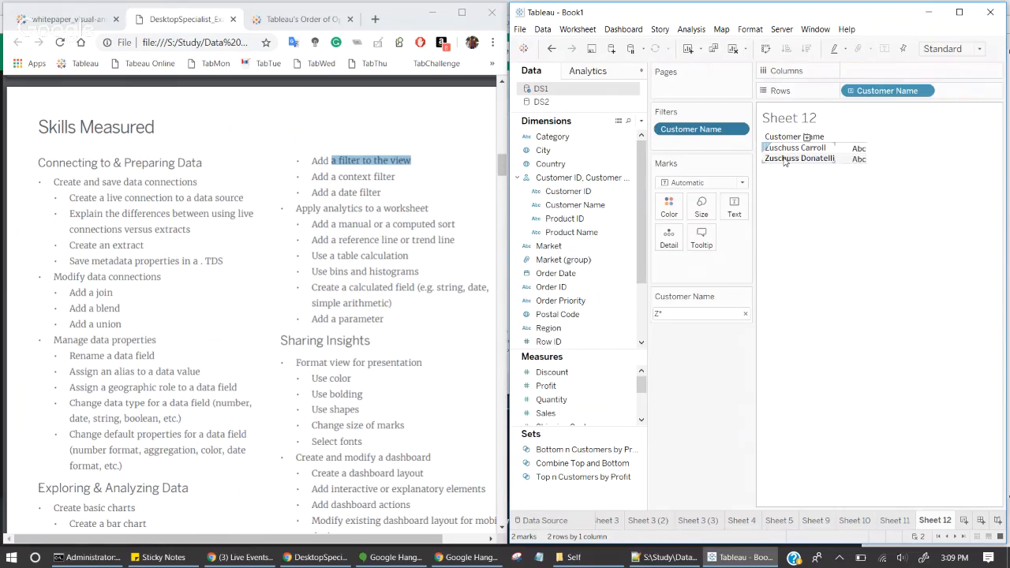
Step: Add the Customer Name filter to context and remove it from the Filters shelf
left_click(737, 129)
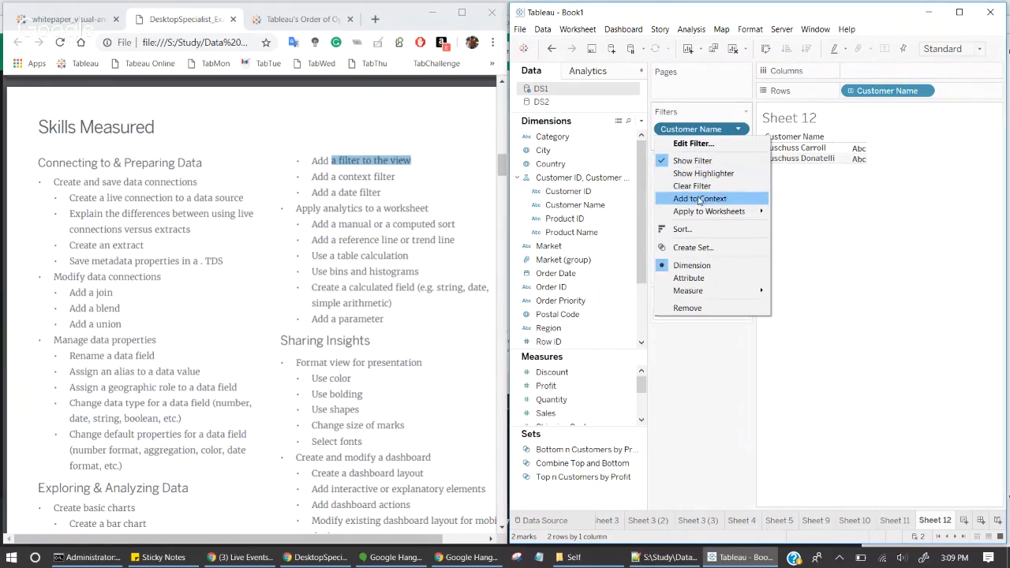
left_click(698, 199)
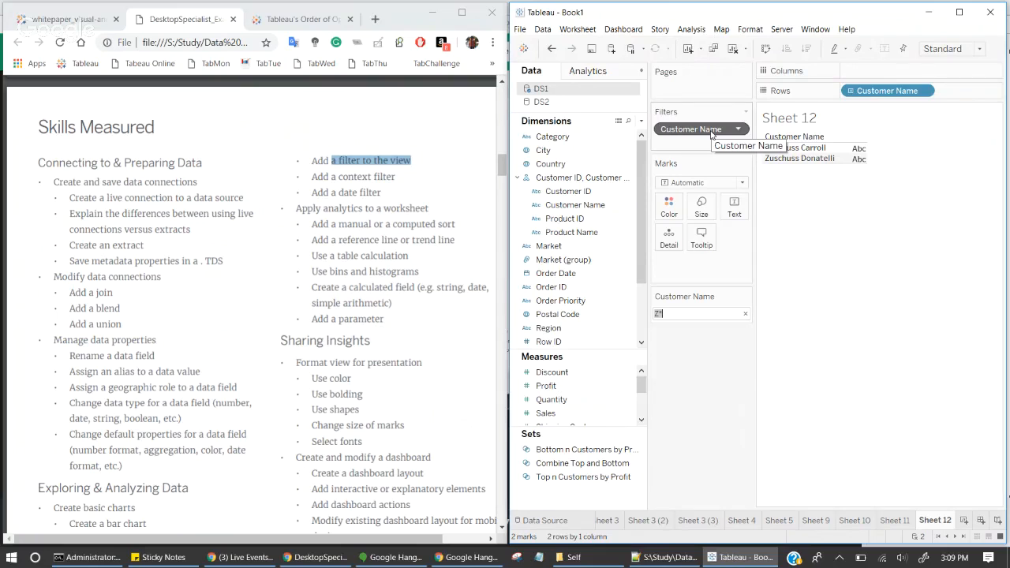
left_click_drag(710, 134, 724, 403)
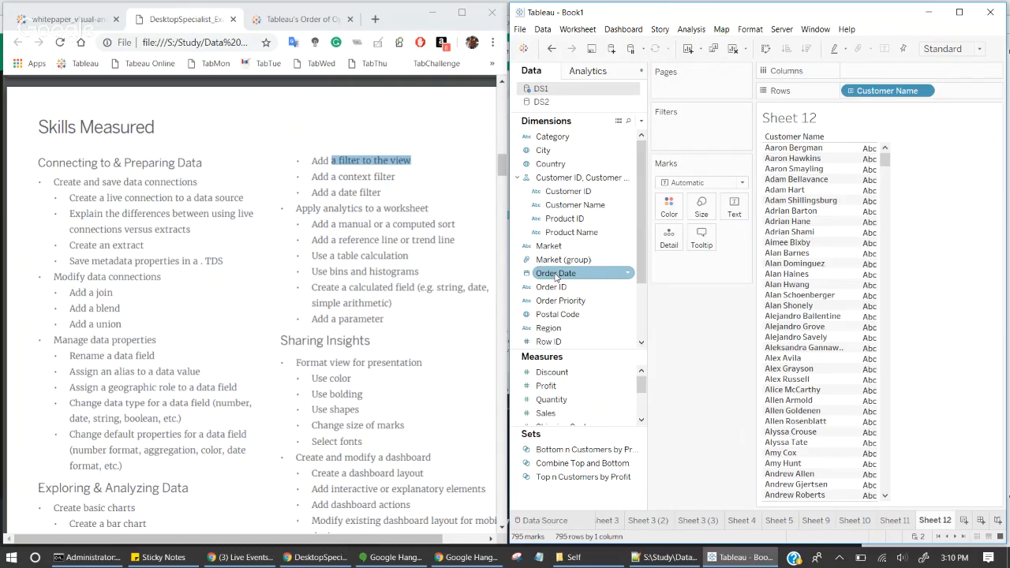
Step: Add Order Date to the Filters shelf as a relative date filter, using the Special option with all dates included
left_click(556, 274)
left_click_drag(571, 276, 685, 136)
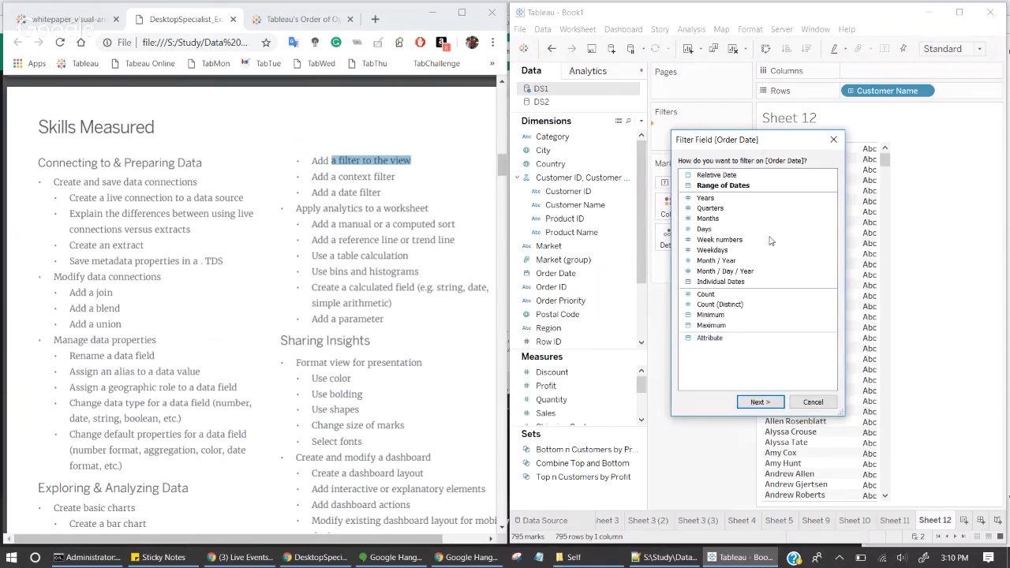
left_click(740, 175)
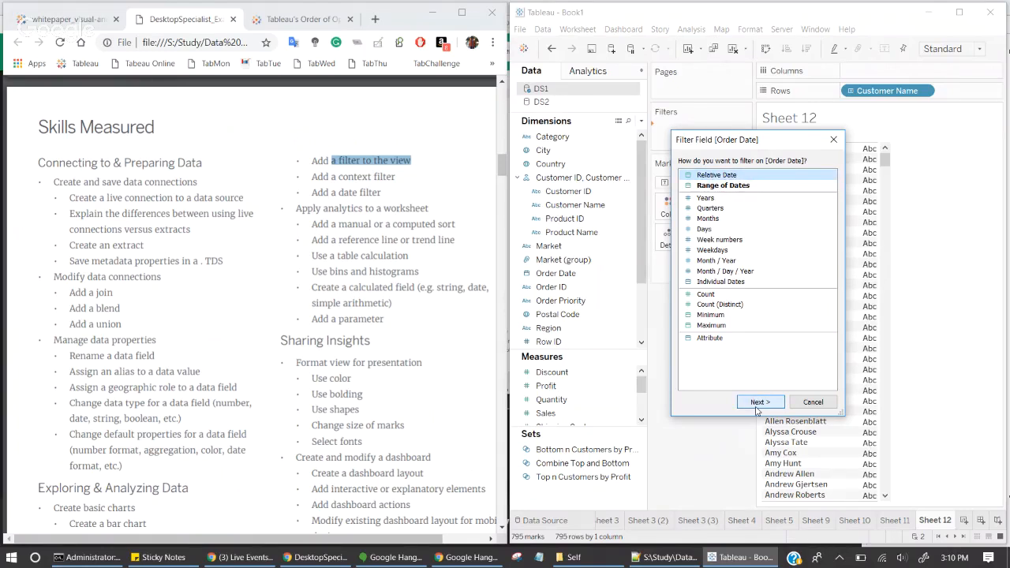
left_click(758, 402)
left_click(902, 213)
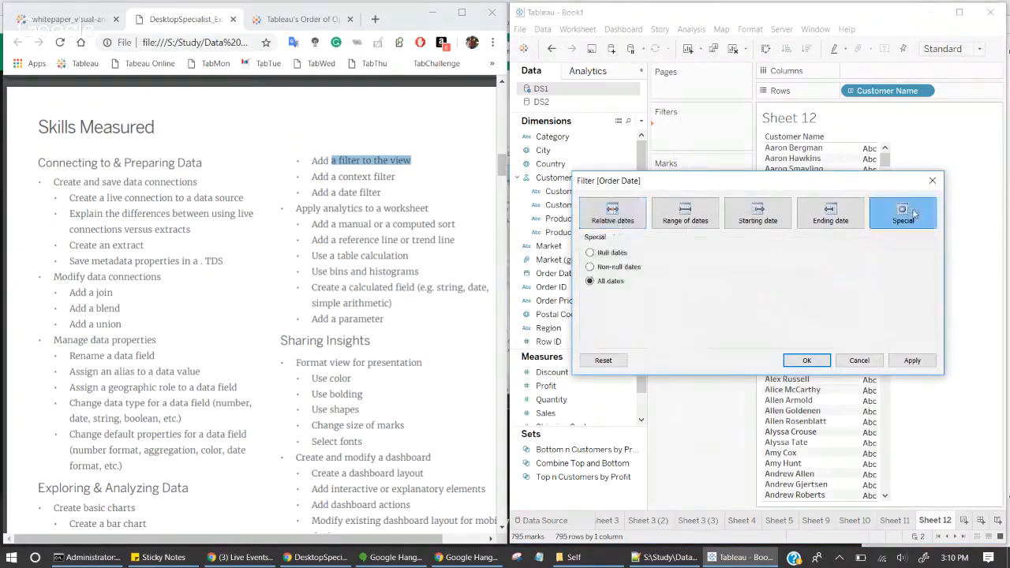
left_click(907, 360)
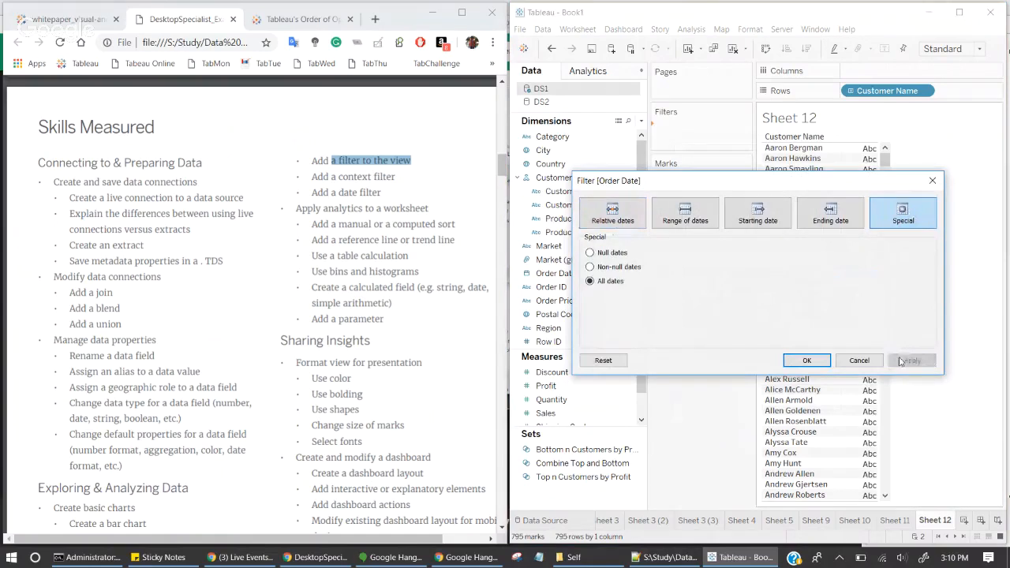
left_click(811, 360)
Step: Show the Order Date filter control below the Marks card and set its end date to 12/10/2014
right_click(702, 128)
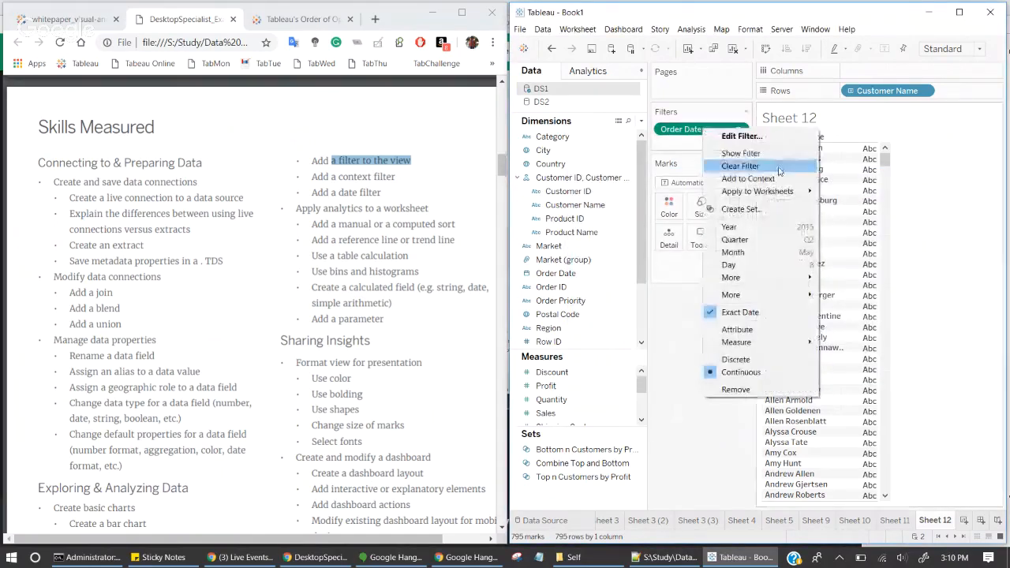
left_click(752, 154)
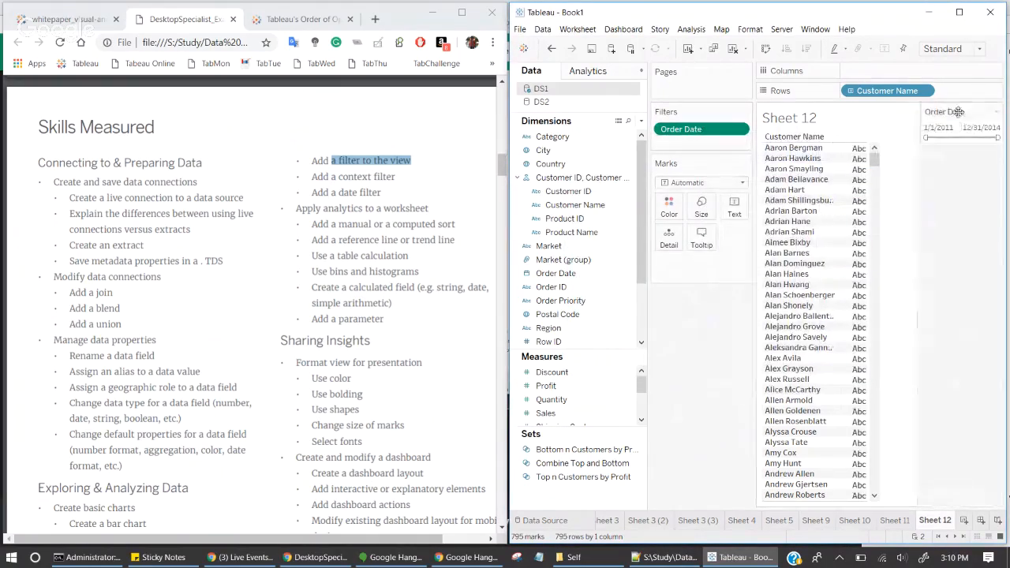
left_click_drag(956, 111, 686, 297)
left_click(732, 312)
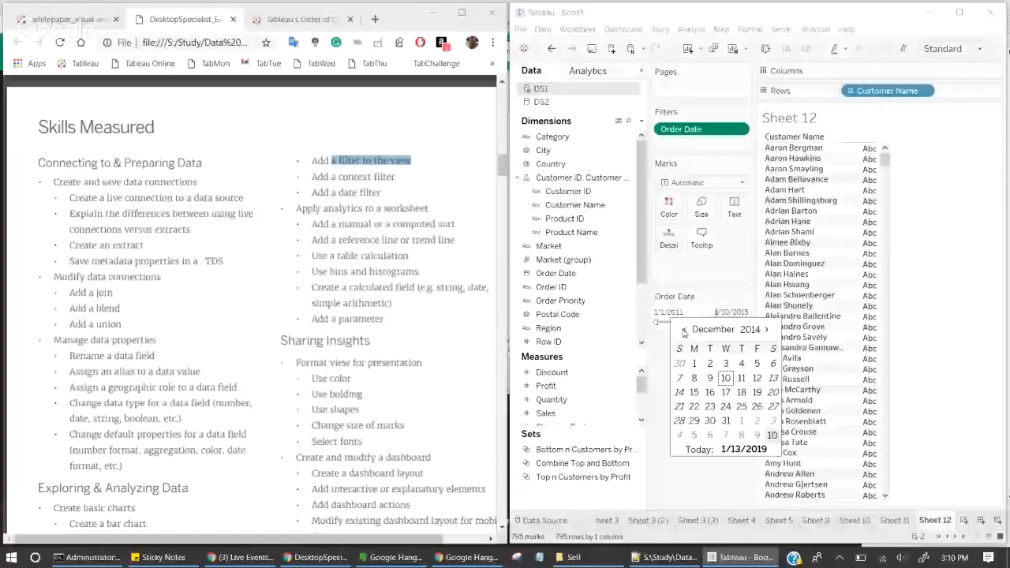
left_click(725, 378)
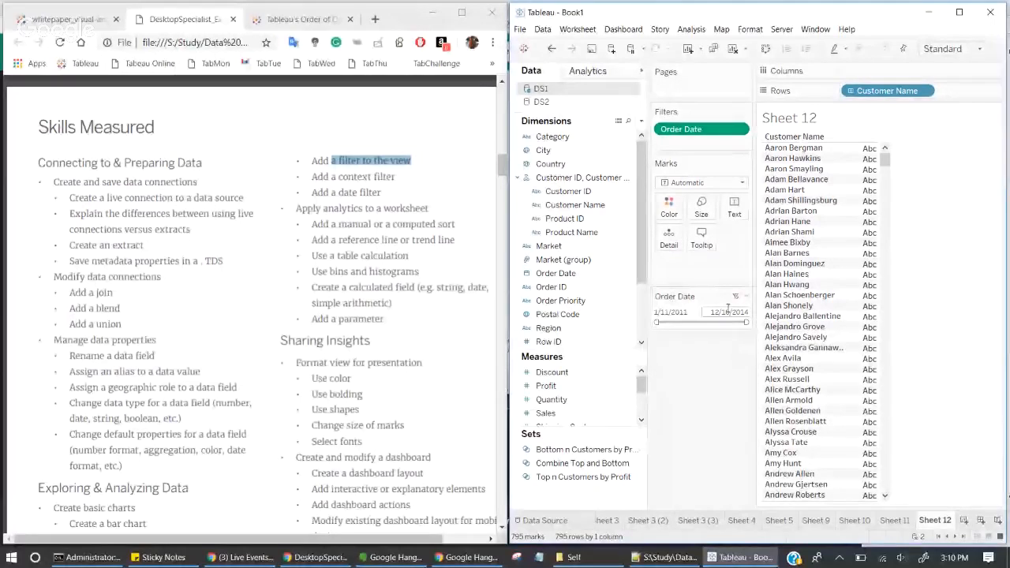
Step: Switch the Order Date filter control to Relative Date, go through the year, quarter, month, week and day options, and choose Tomorrow
left_click(747, 296)
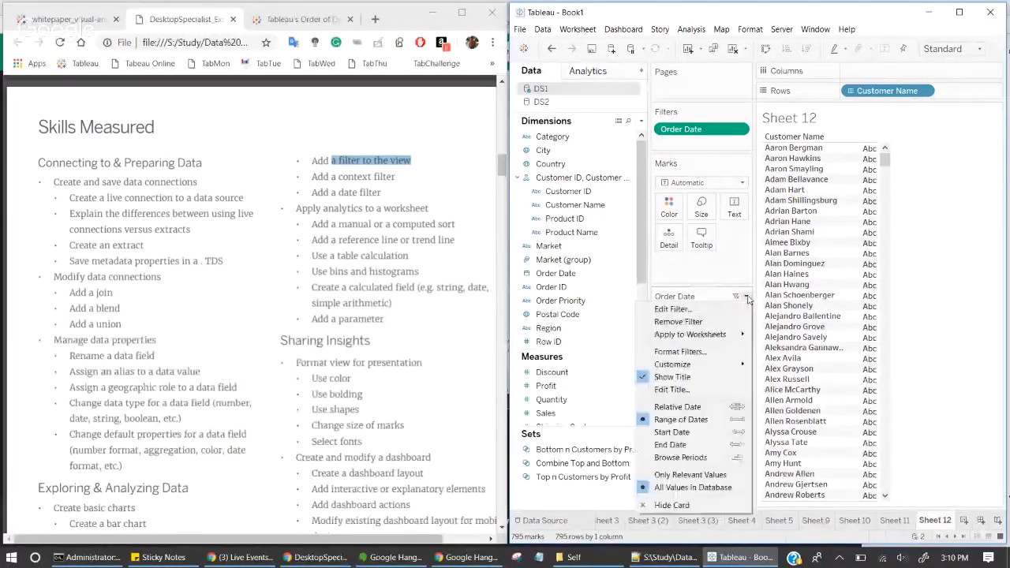
left_click(699, 407)
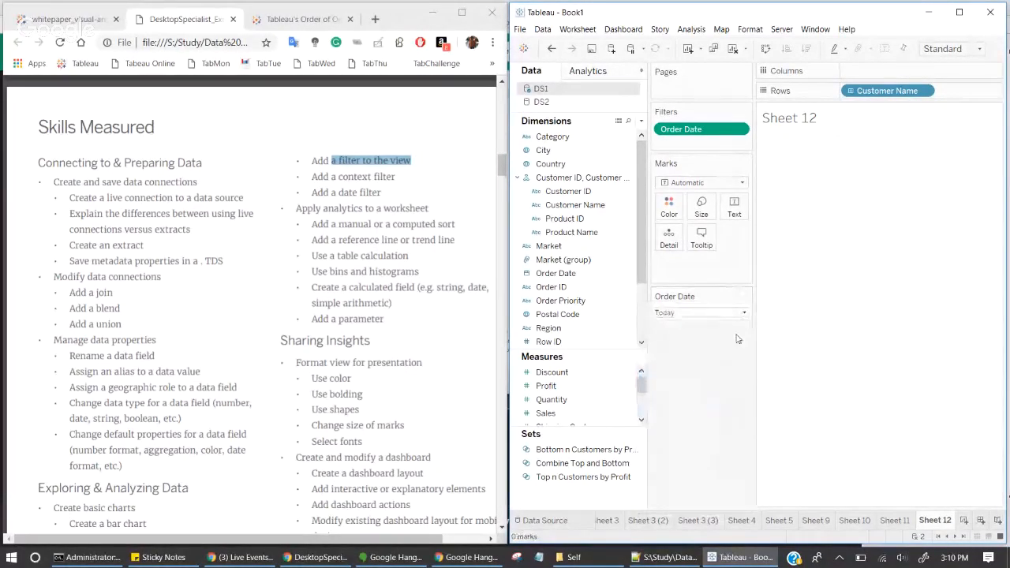
left_click(745, 313)
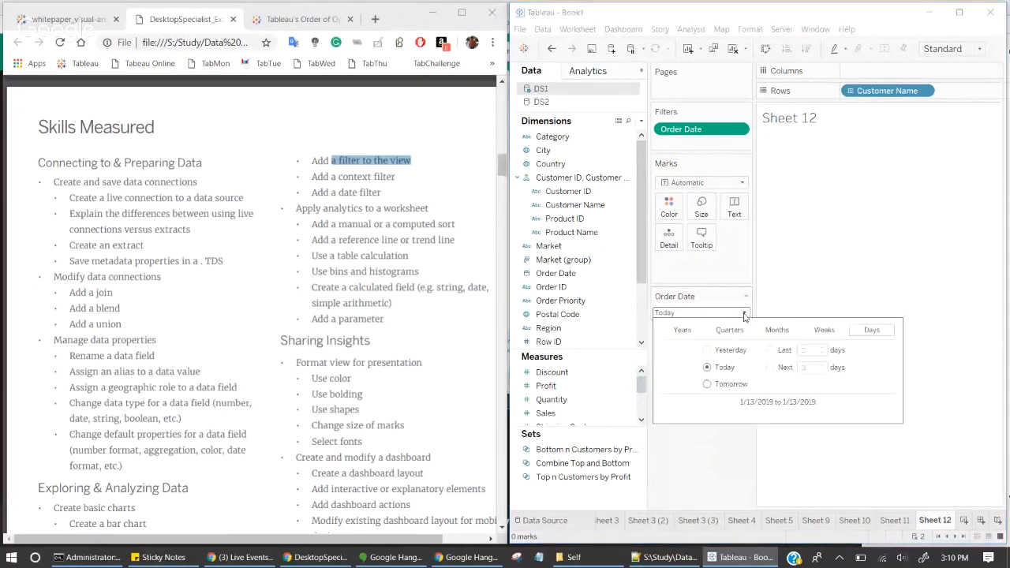
left_click(683, 330)
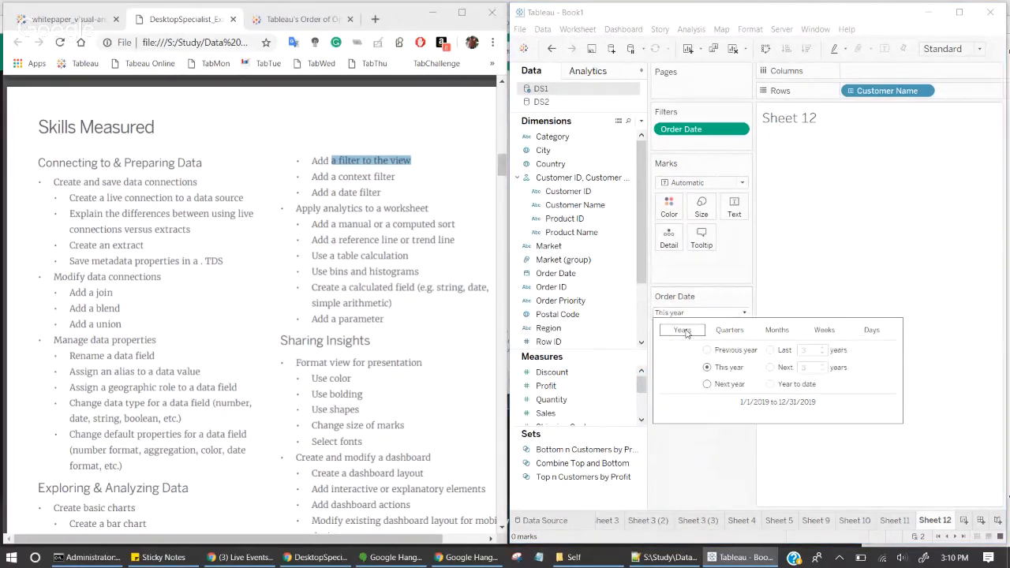
left_click(729, 331)
left_click(769, 331)
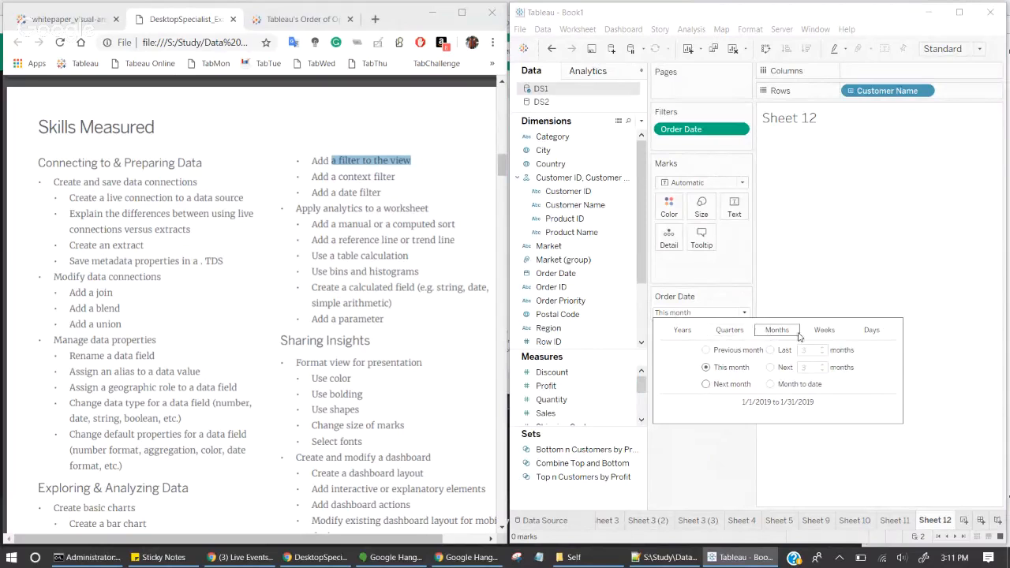
left_click(824, 331)
left_click(870, 332)
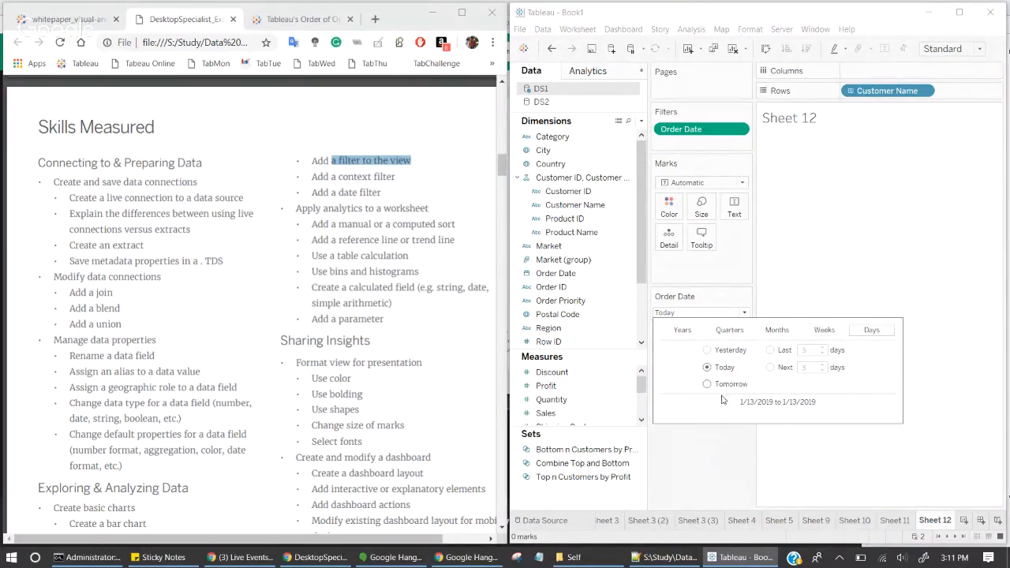
left_click(709, 384)
left_click(728, 448)
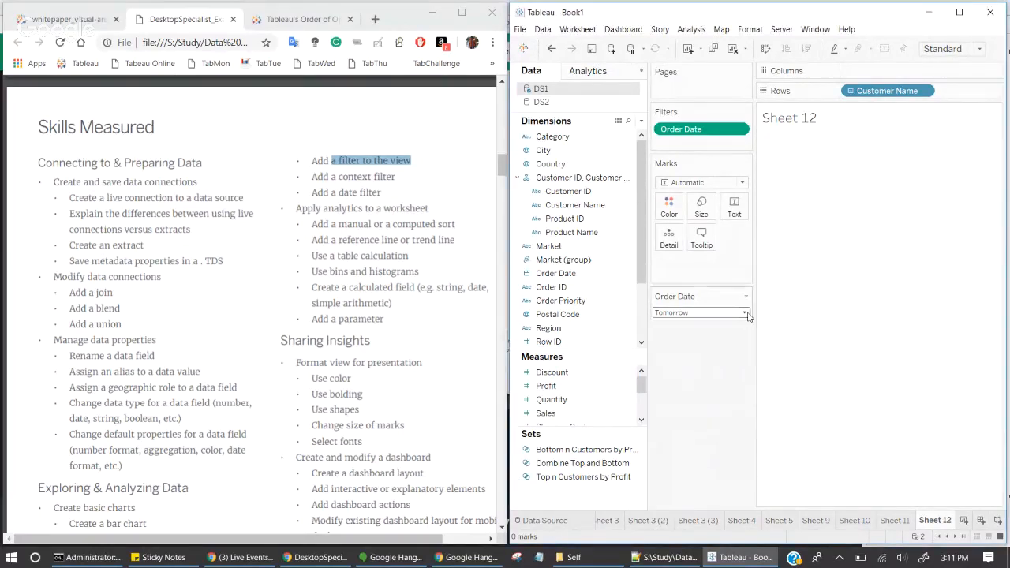
Step: Switch the Order Date filter control to Range of Dates and adjust the range with its slider
left_click(745, 298)
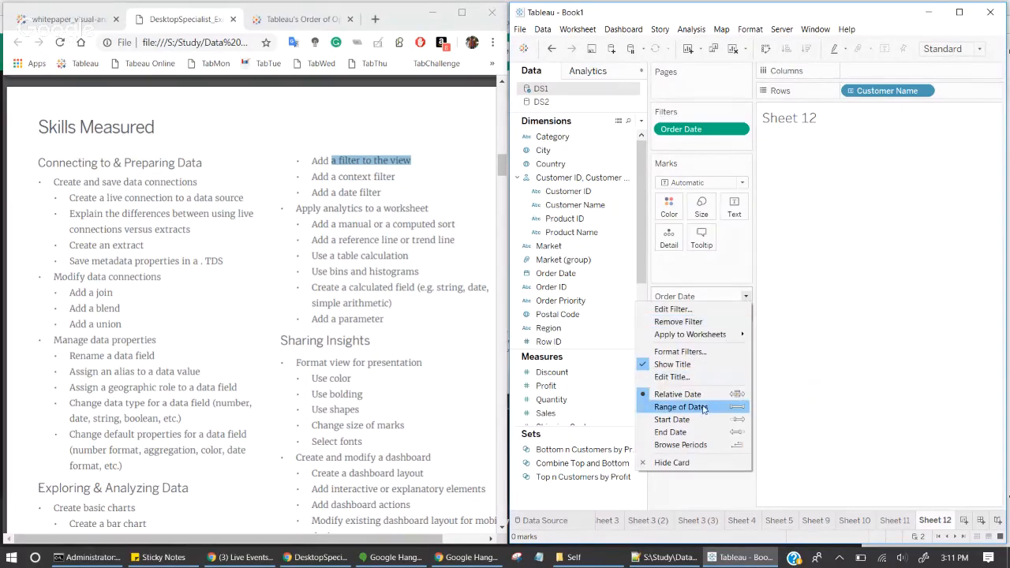
left_click(698, 406)
left_click_drag(744, 321, 660, 322)
Step: Switch the Order Date filter control to Start Date and set the start to about 12/26/2013
left_click(745, 298)
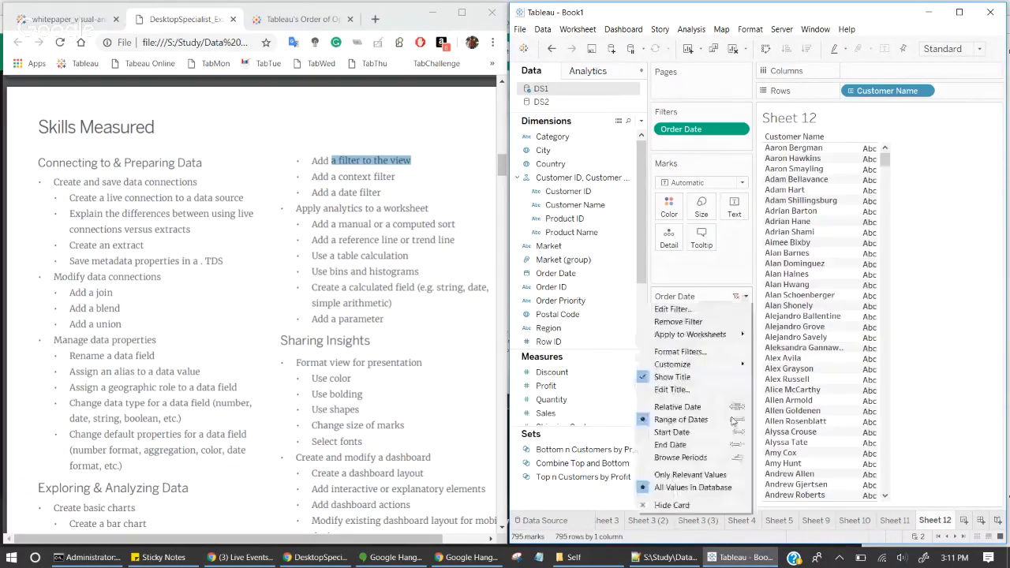
left_click(702, 431)
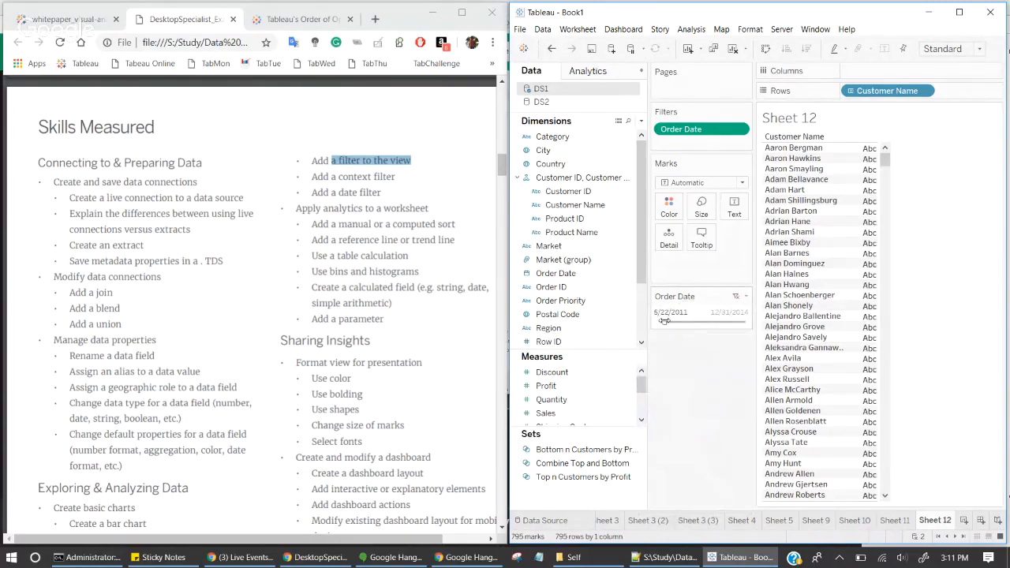
left_click_drag(667, 323, 723, 321)
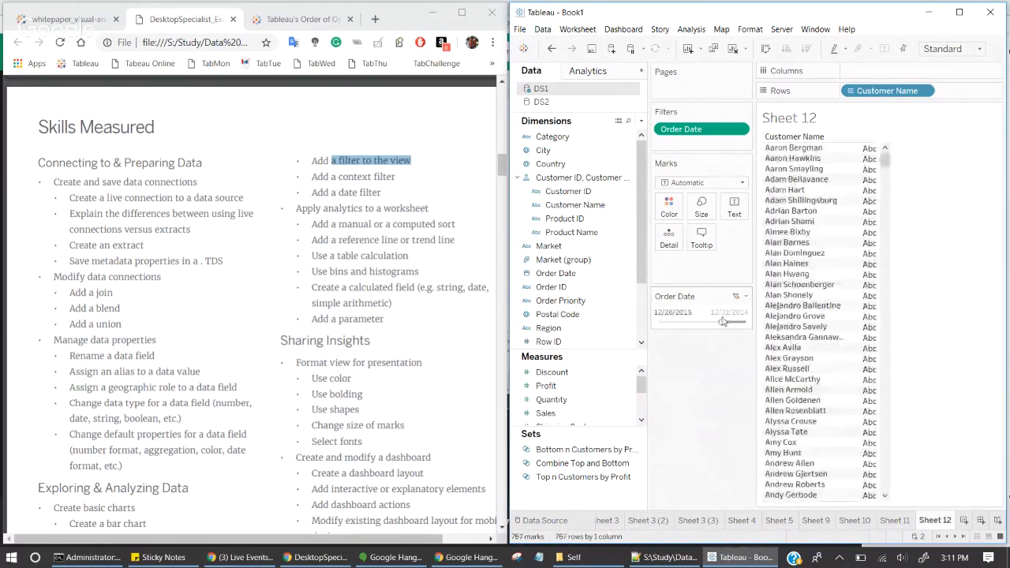
Step: Switch the Order Date filter control to End Date and move the end date to about 6/2/2014
left_click(746, 296)
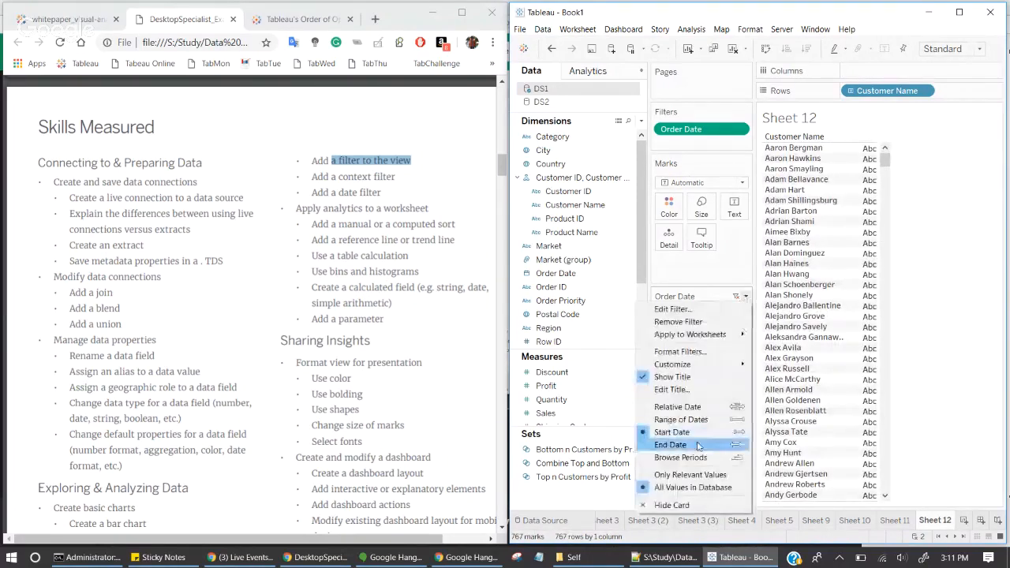
left_click(672, 444)
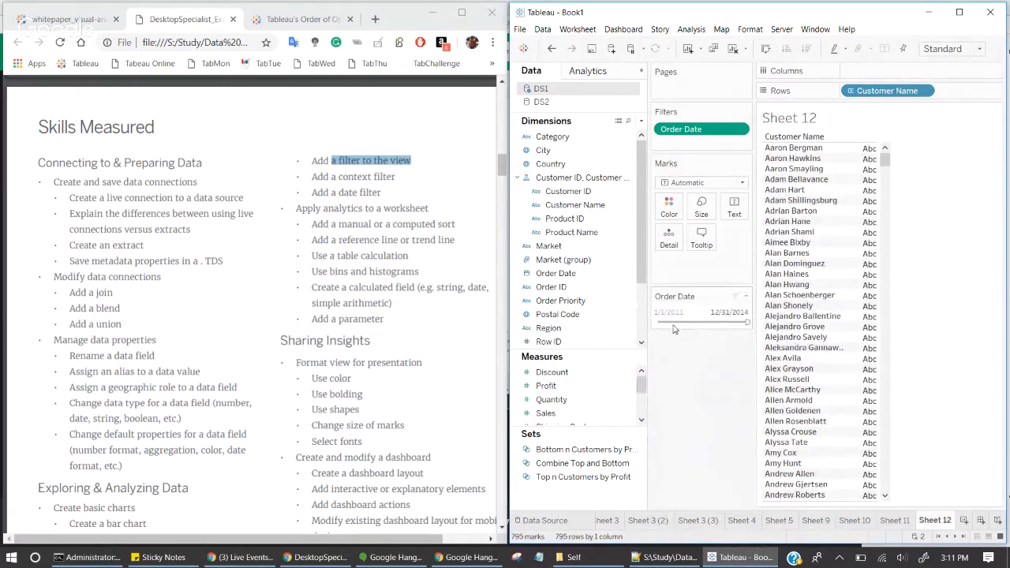
left_click_drag(746, 320, 730, 322)
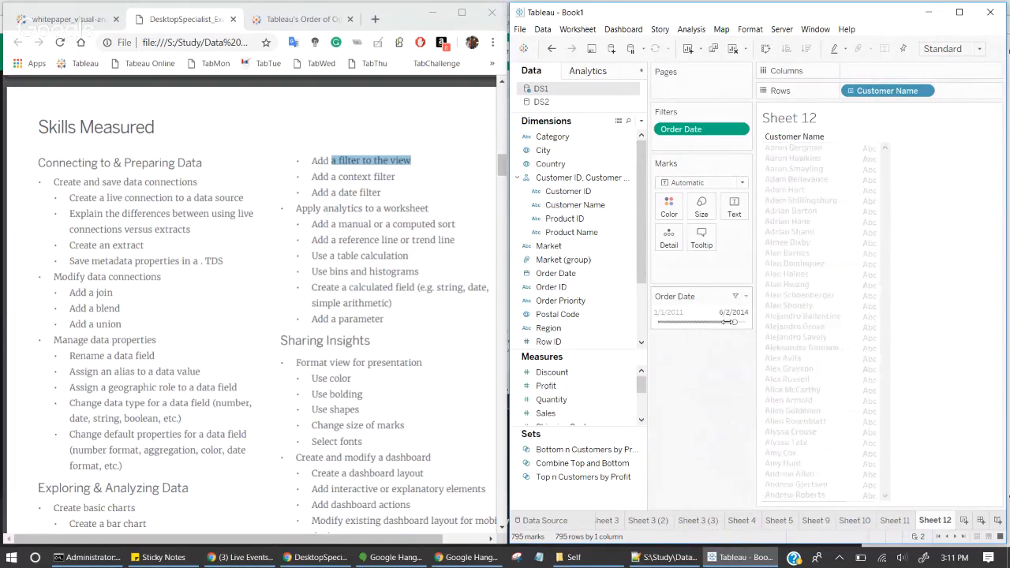
Step: Switch the Order Date filter control to Browse Periods and try the 1m, 1y and 5y periods
left_click(745, 297)
left_click(679, 457)
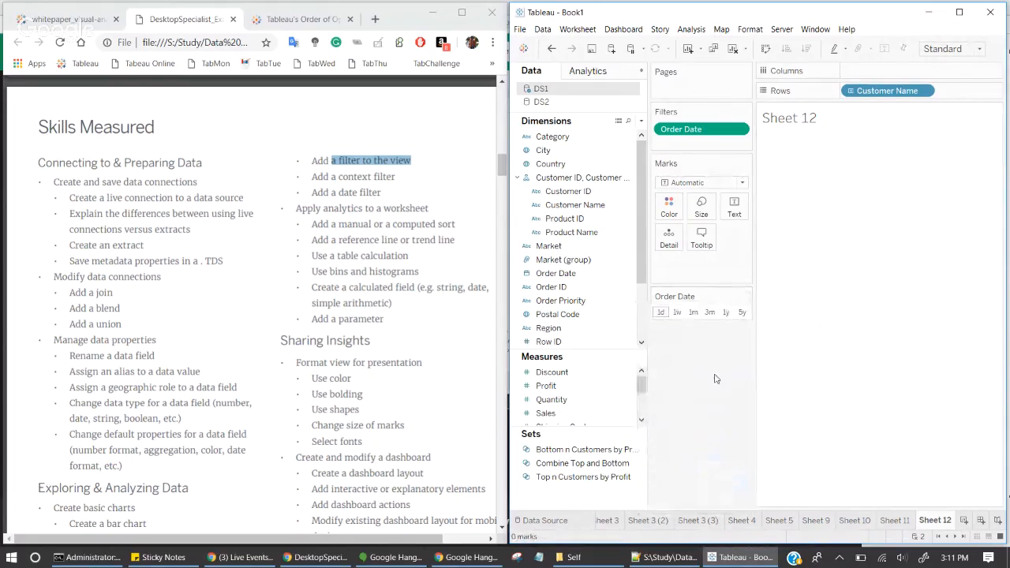
left_click(692, 312)
left_click(725, 313)
left_click(741, 313)
Step: Return the Order Date filter control to Relative Date and open its period options
left_click(746, 297)
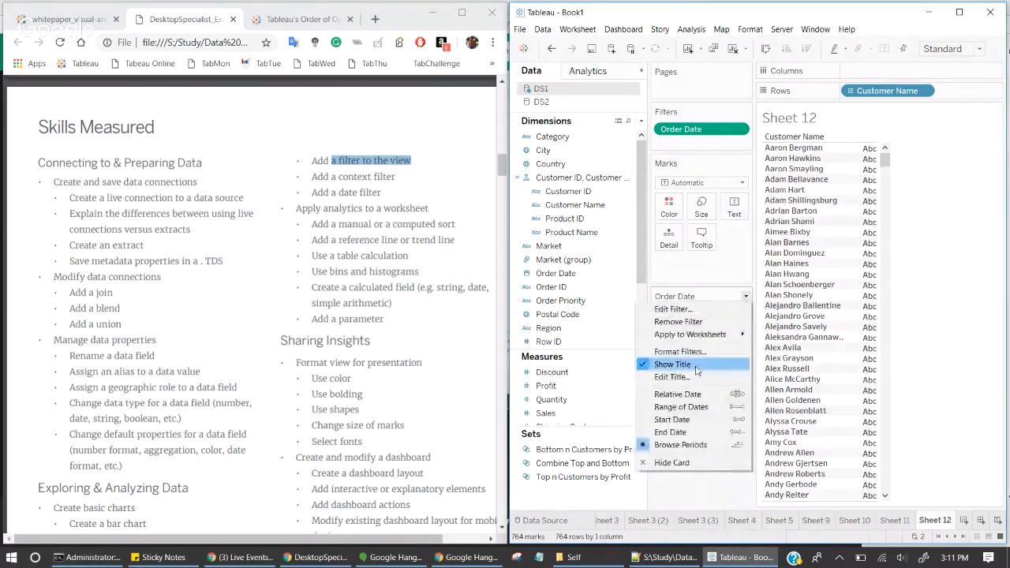
left_click(712, 395)
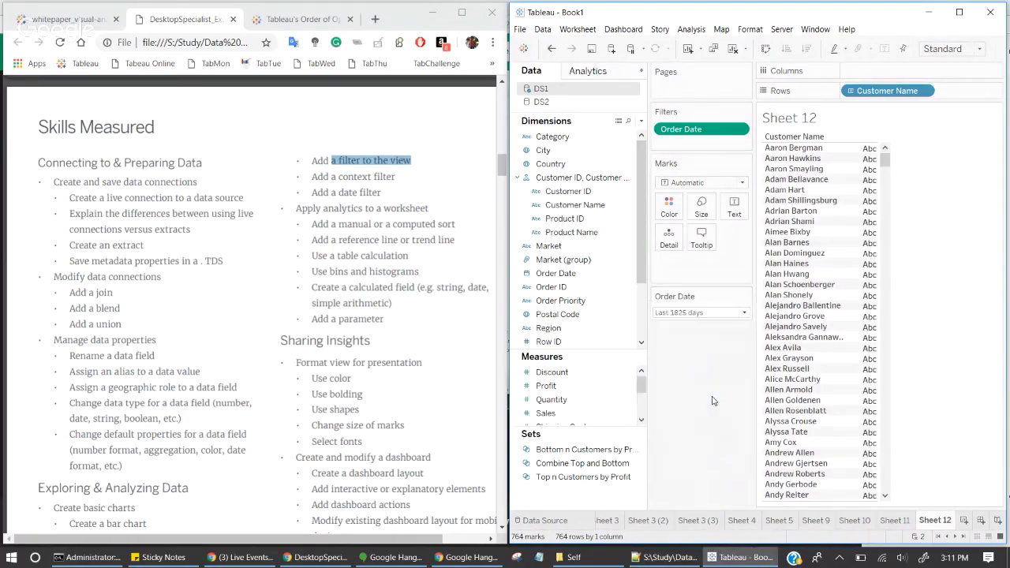
left_click(744, 313)
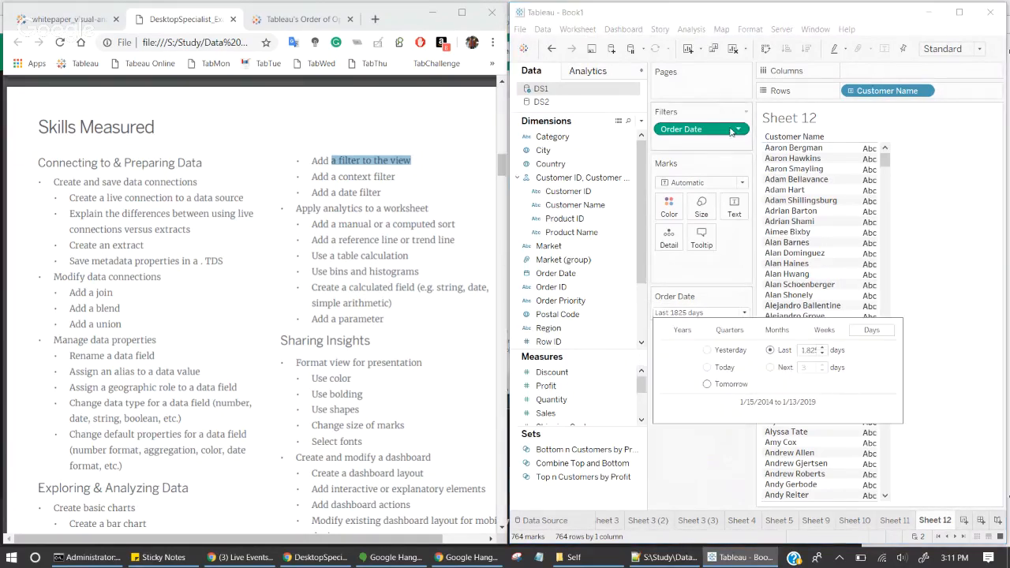
Step: Switch the Order Date filter control to Range of Dates, reset it, and hide its card
left_click(746, 297)
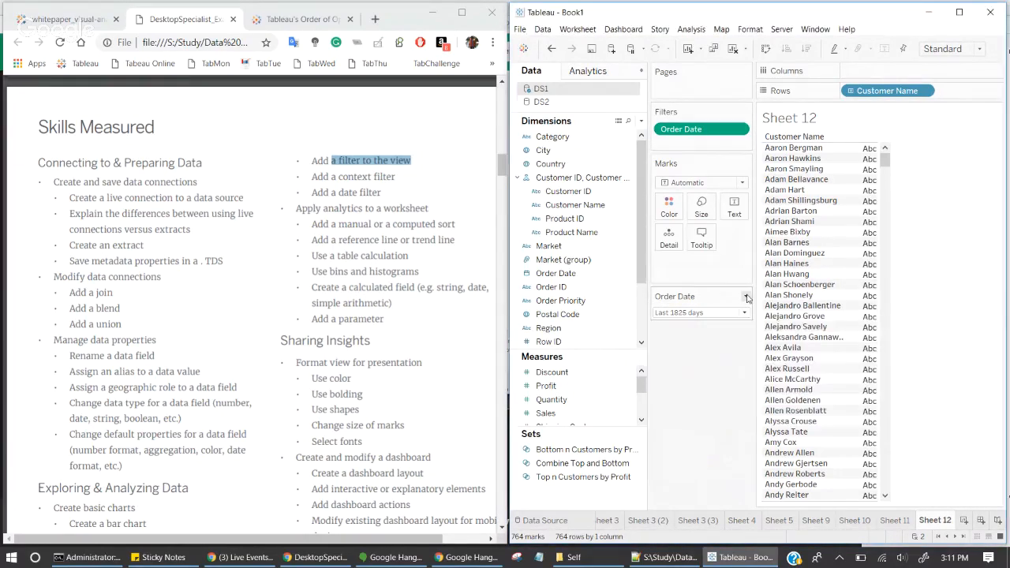
left_click(707, 408)
left_click(746, 297)
left_click(746, 297)
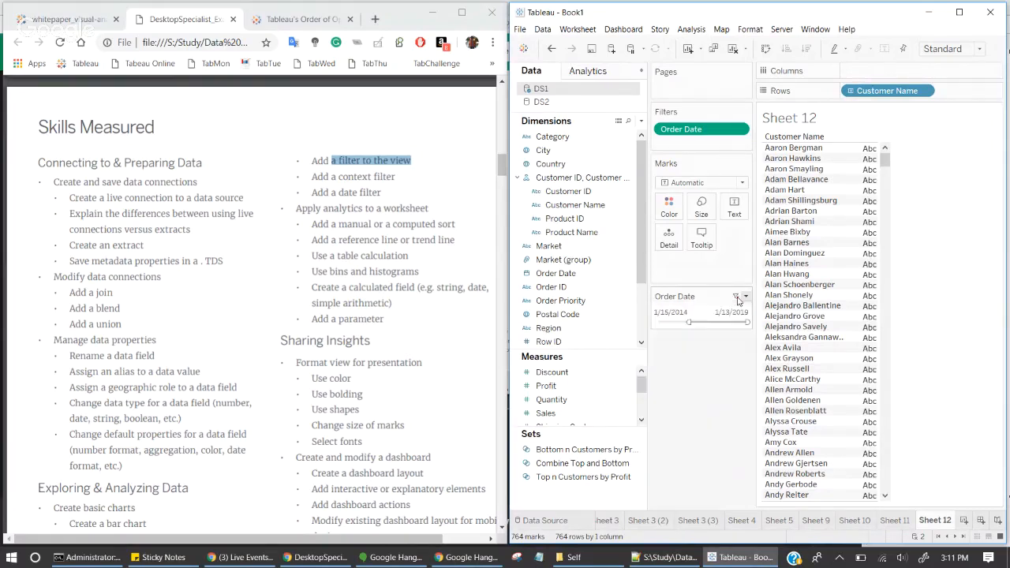
left_click(743, 298)
left_click(670, 505)
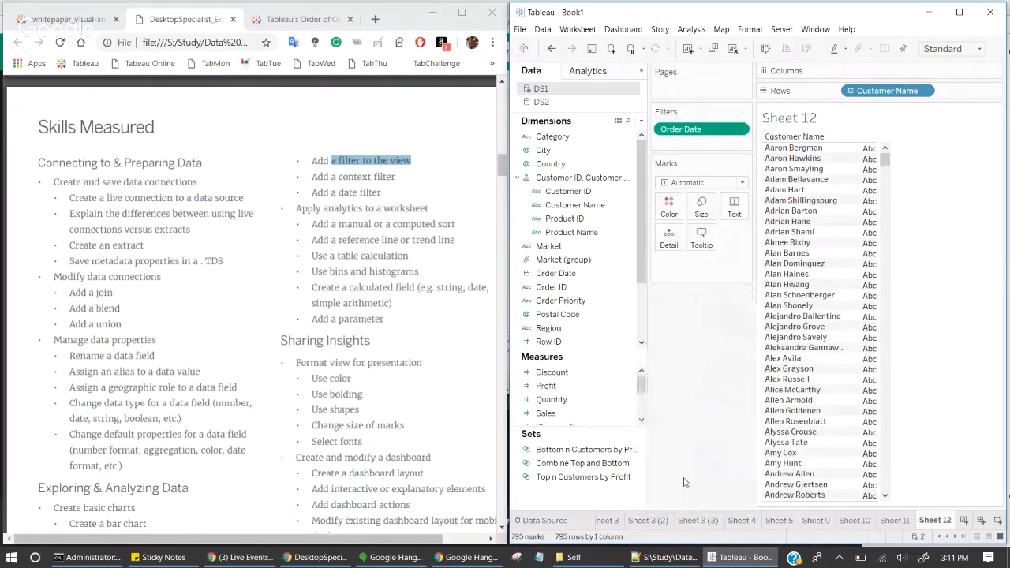
Step: Move Order Date from the Filters shelf to Detail on the Marks card
left_click(738, 131)
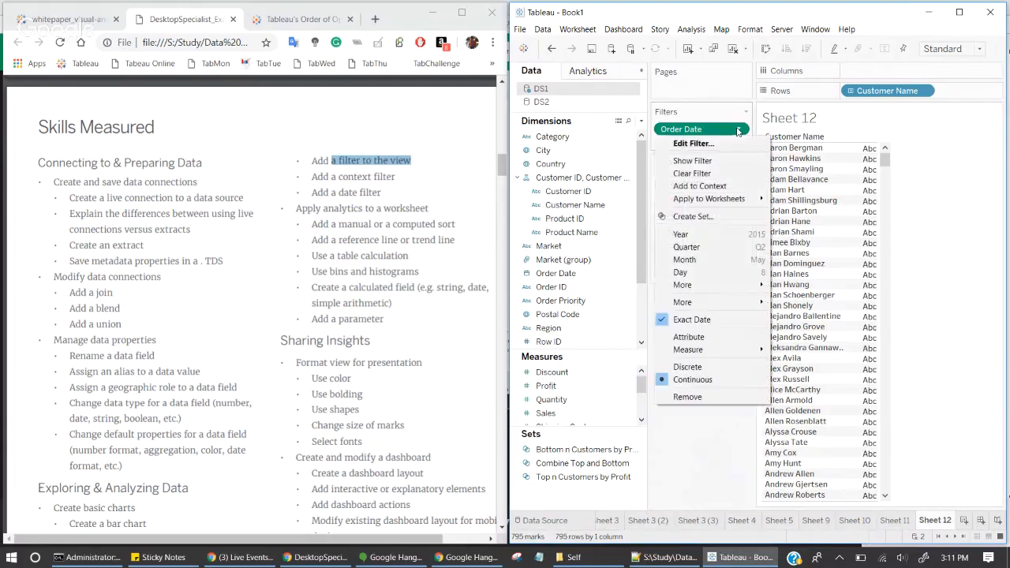
left_click(701, 446)
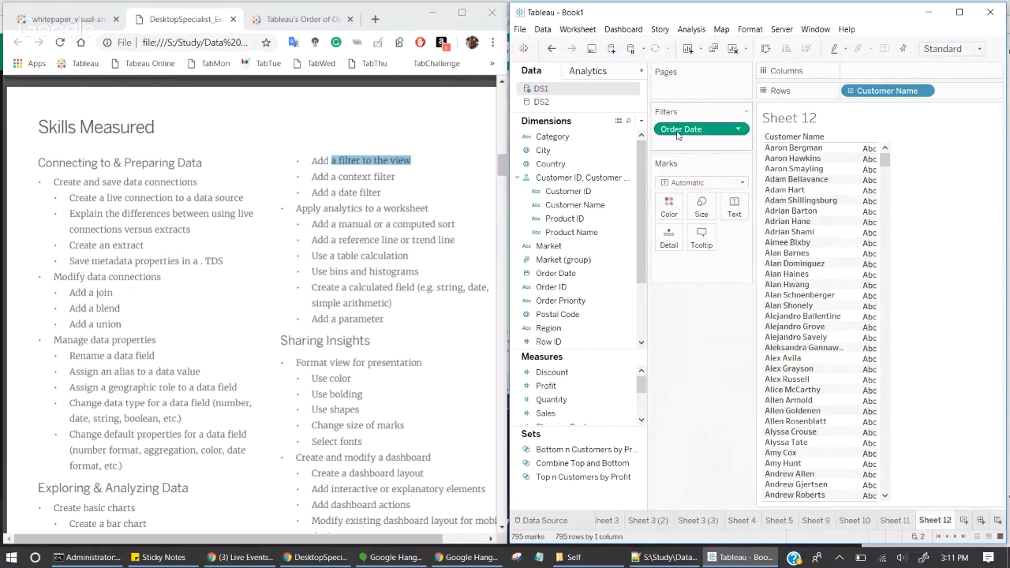
left_click_drag(678, 131, 682, 274)
Step: Add Order Date to the Filters shelf as a date range, show its control, and set the range to about 4/12/2011 through 1/2/2014
left_click_drag(555, 273, 678, 130)
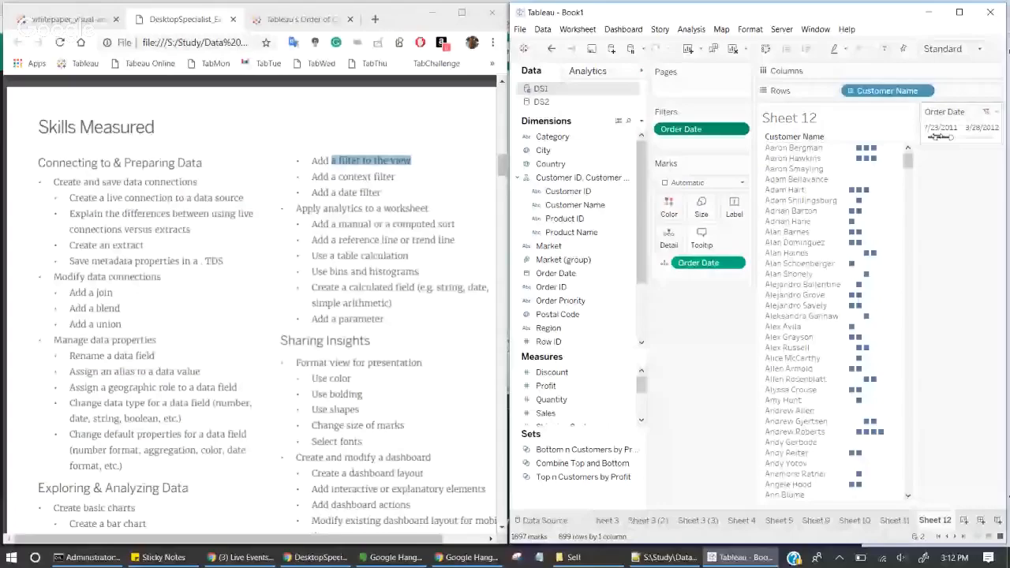
left_click_drag(939, 136, 932, 136)
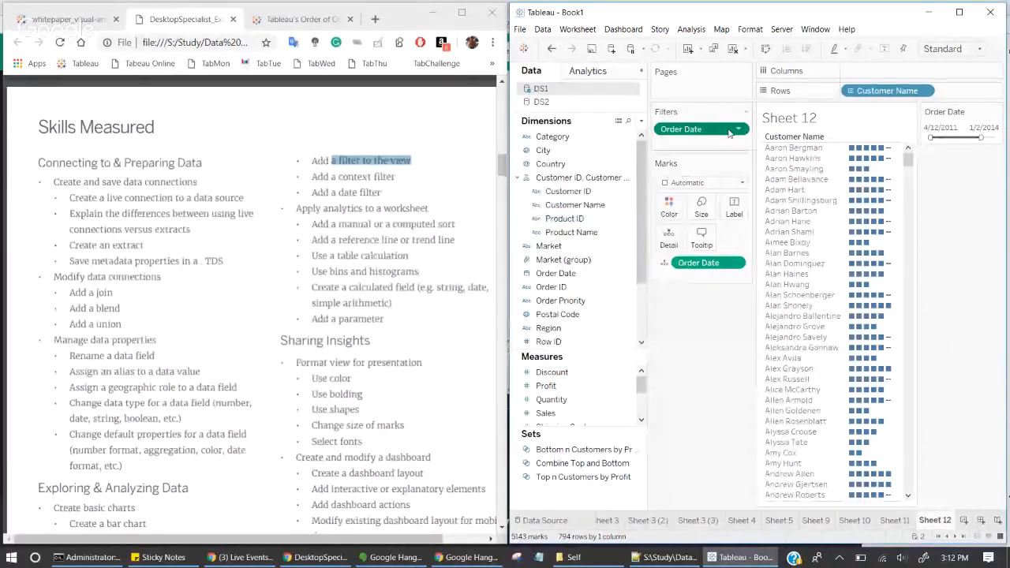
Step: Replace the Order Date range filter with a Month / Day / Year filter and pick January 22, 2011, followed by January 17, 2011
left_click_drag(730, 132, 698, 131)
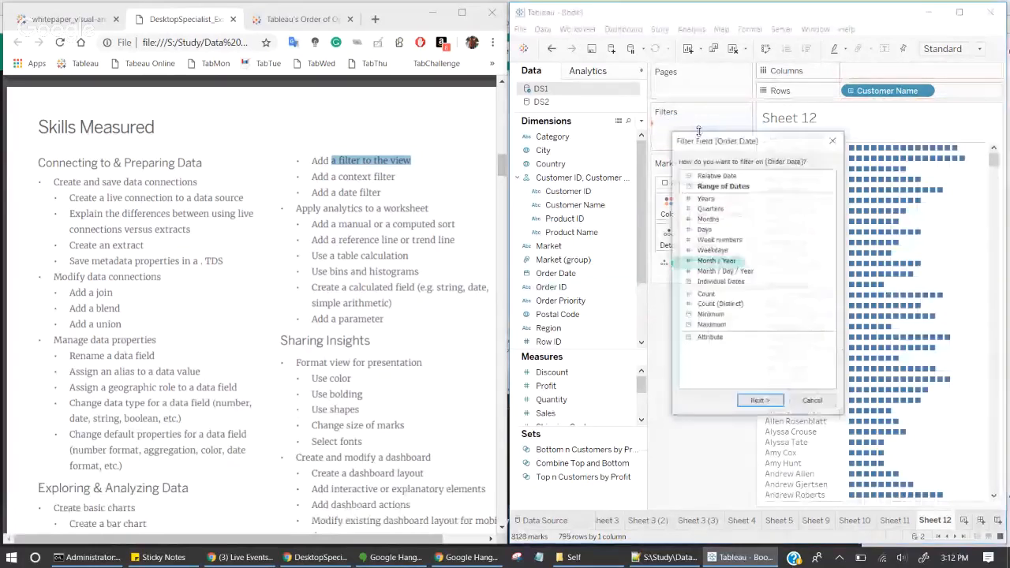
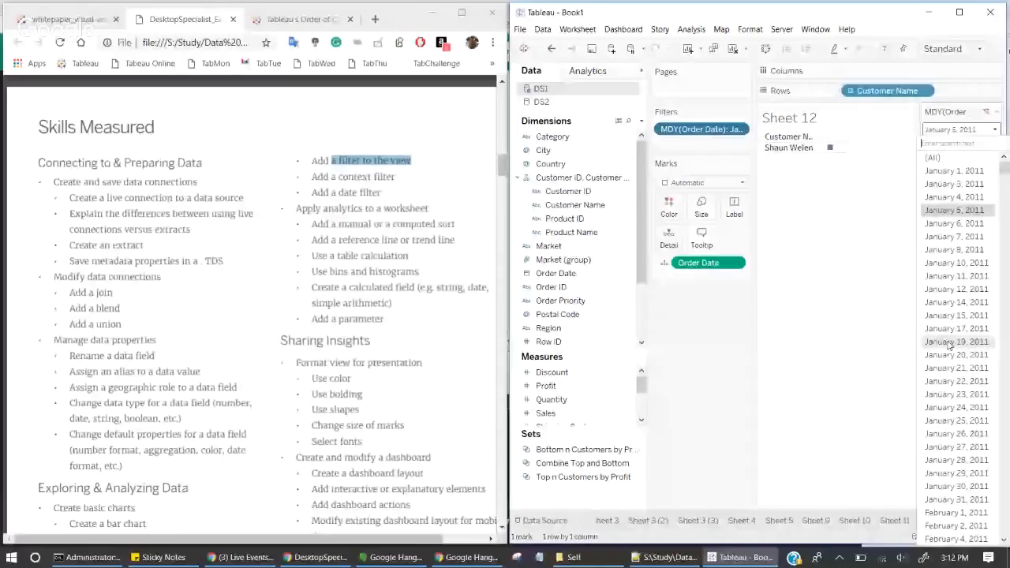
left_click(955, 381)
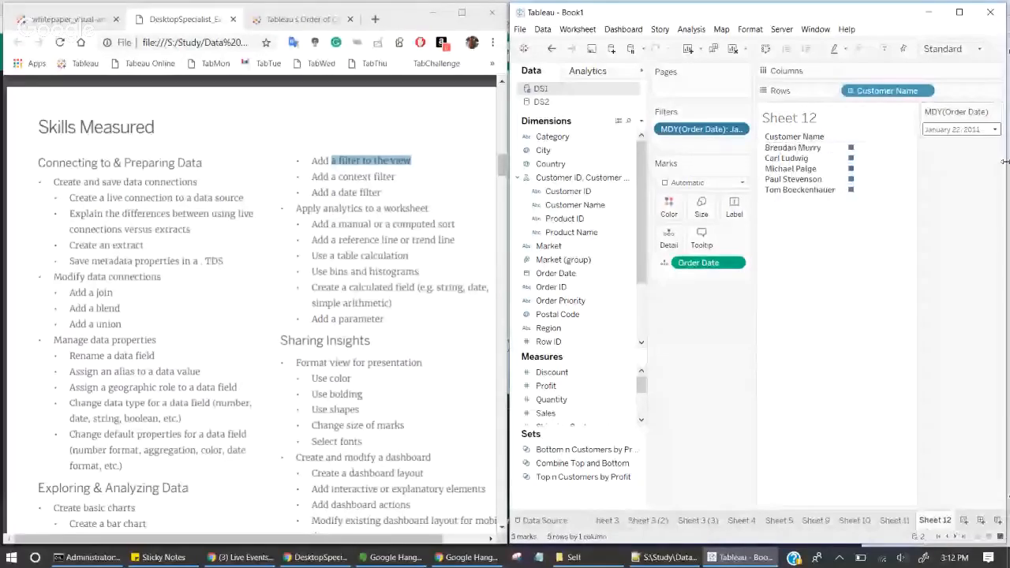
left_click(962, 129)
left_click(957, 329)
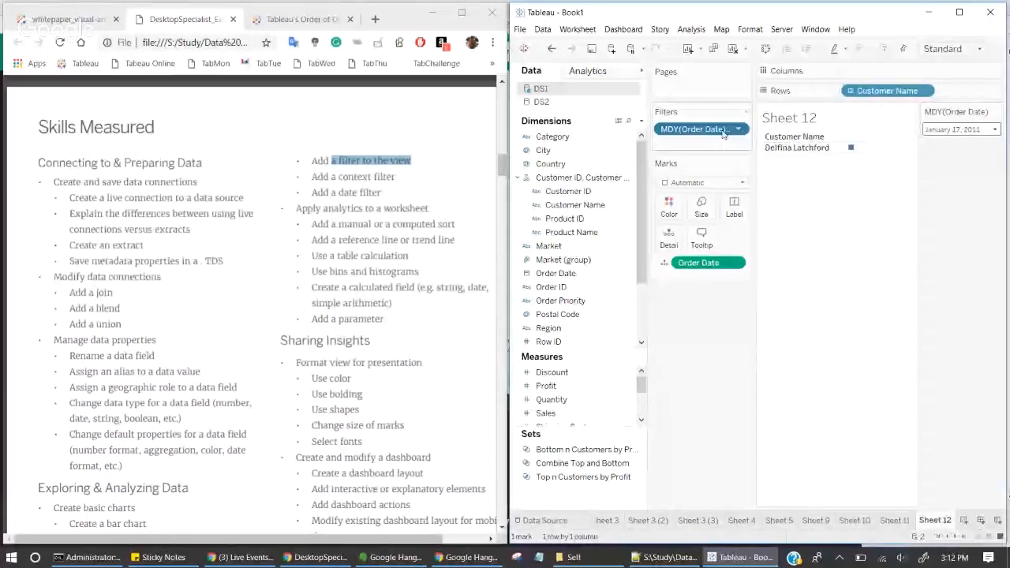
Step: Replace the date filter with a Month / Year filter on Order Date, set to filter to the latest date value when the workbook is opened
left_click_drag(722, 135, 698, 132)
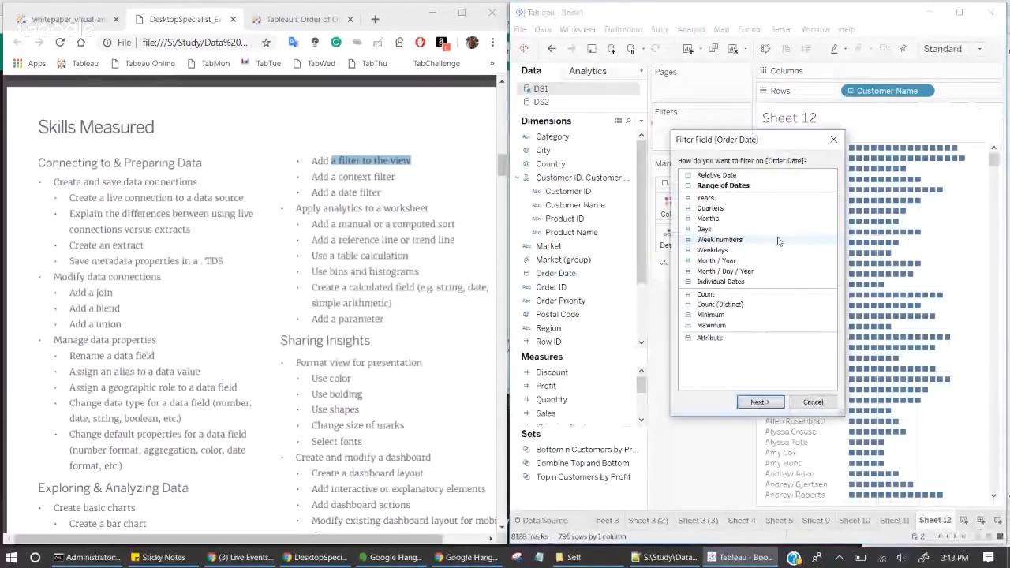
left_click(741, 261)
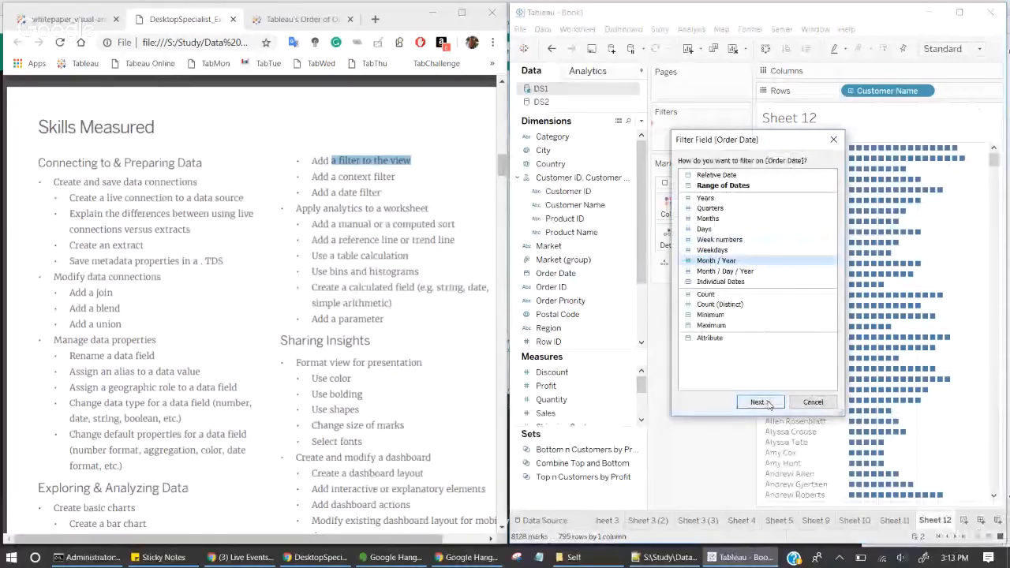
left_click(757, 402)
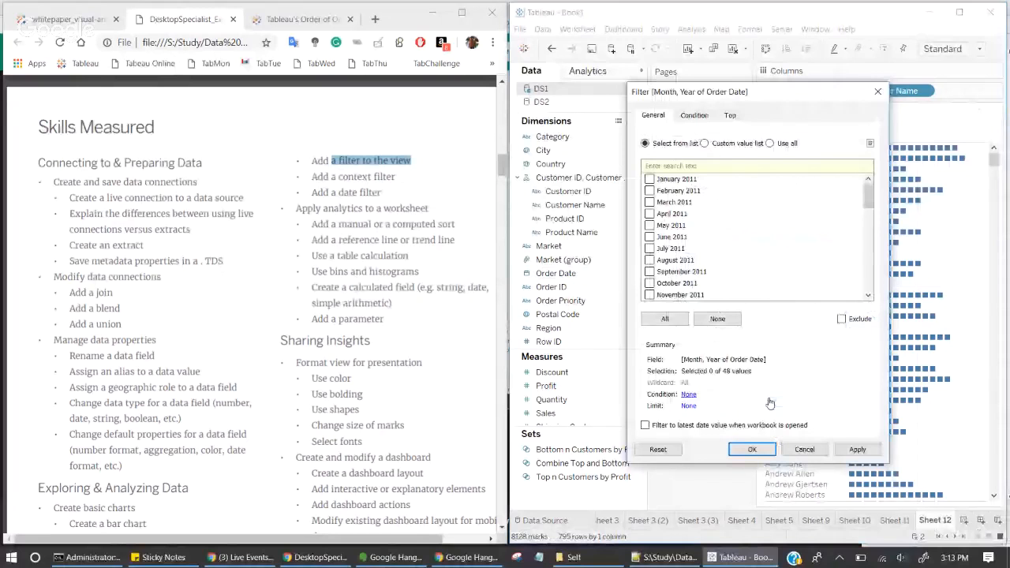
left_click(769, 143)
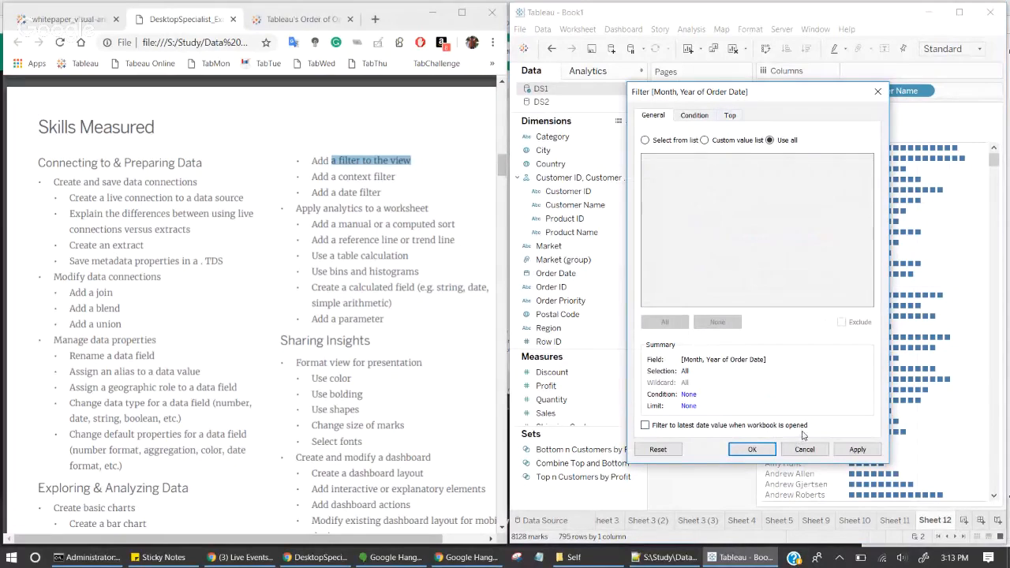
left_click(644, 425)
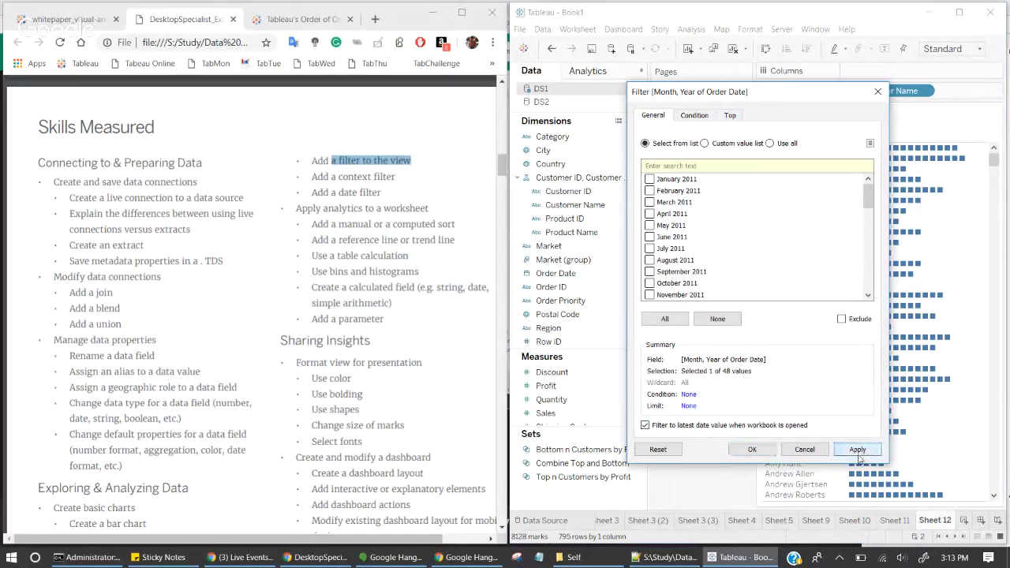
left_click(857, 452)
left_click(771, 449)
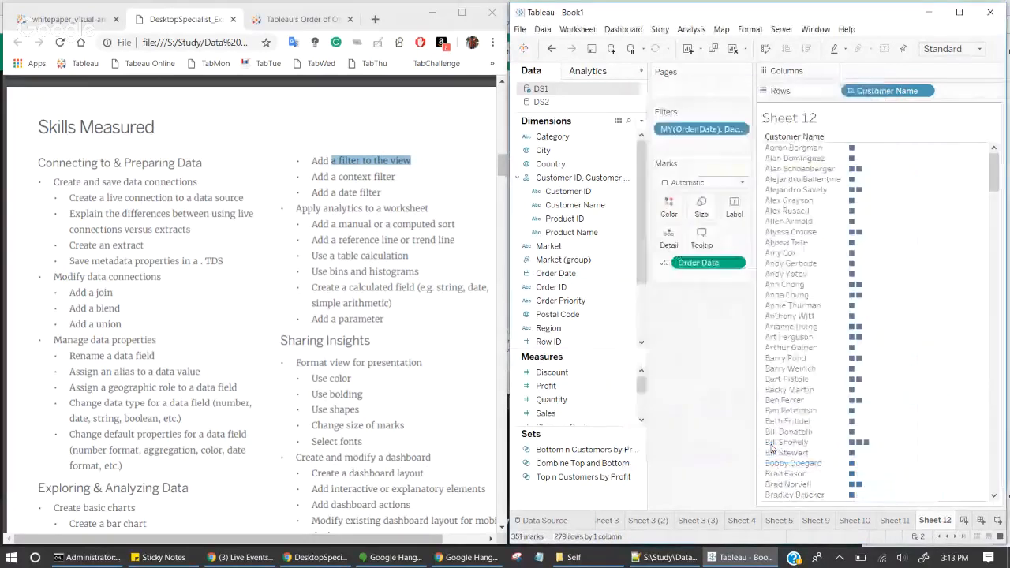
Step: Show the Month / Year Order Date filter control and switch it to Single Value (dropdown)
right_click(698, 131)
left_click(723, 152)
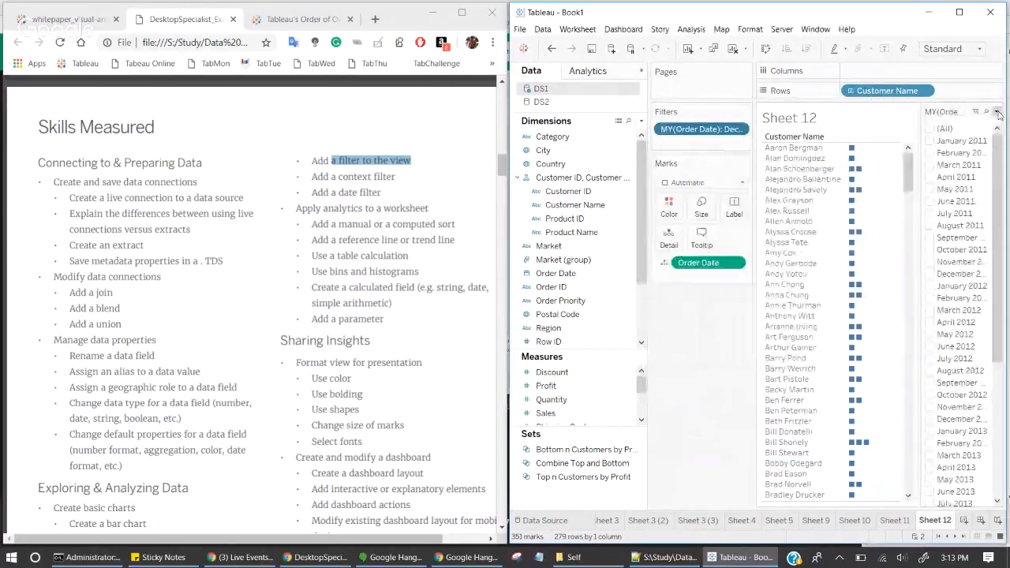
left_click(998, 113)
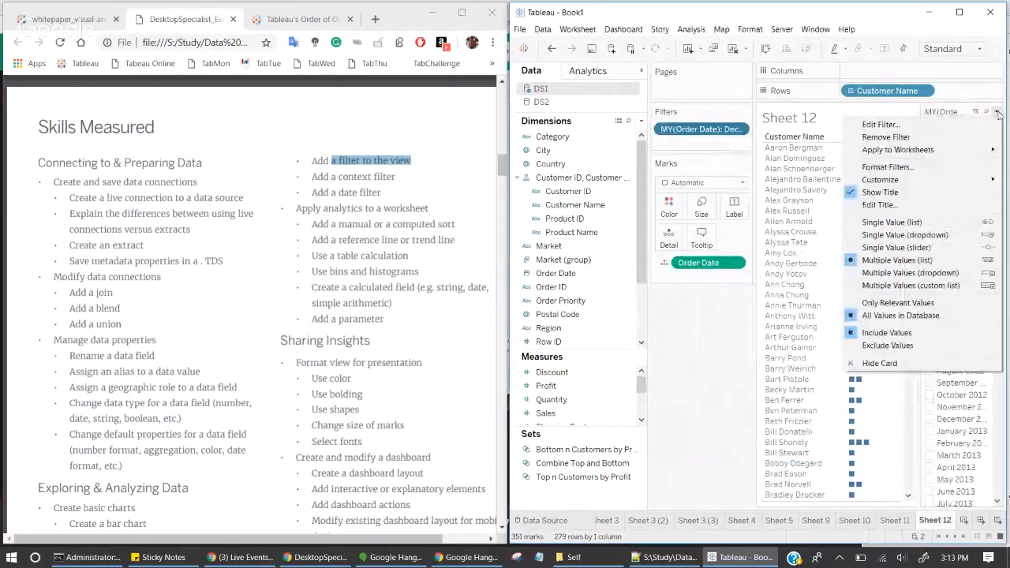
left_click(933, 236)
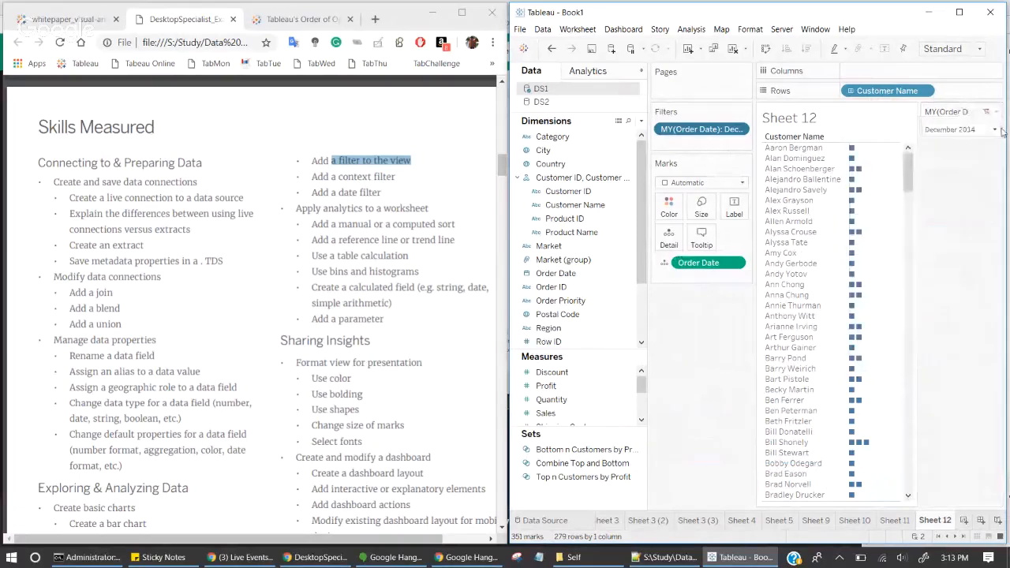
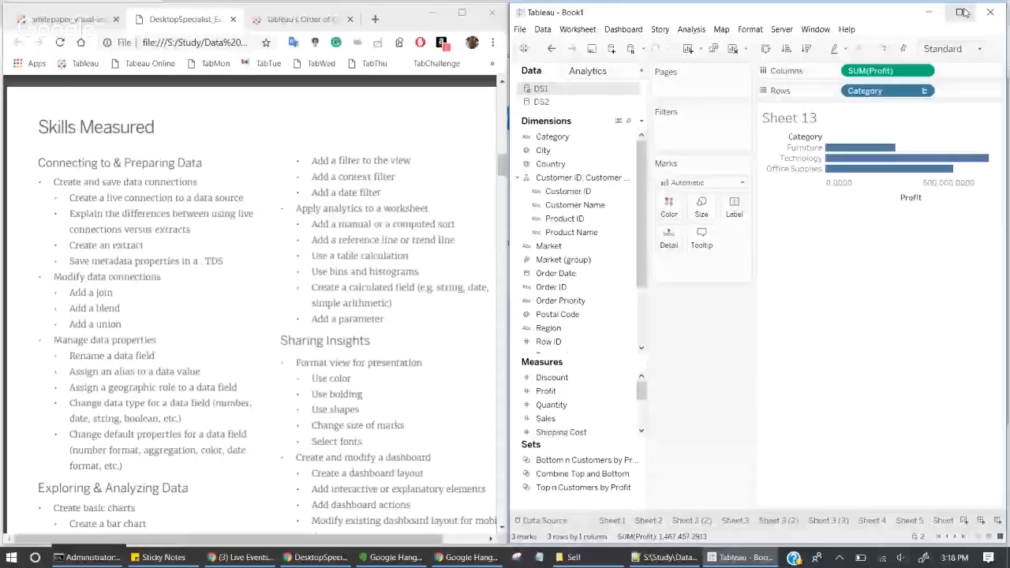
Step: Maximize the workbook window and add an Average reference line for SUM(Profit) with Entire Table scope to the category bar chart
left_click(961, 12)
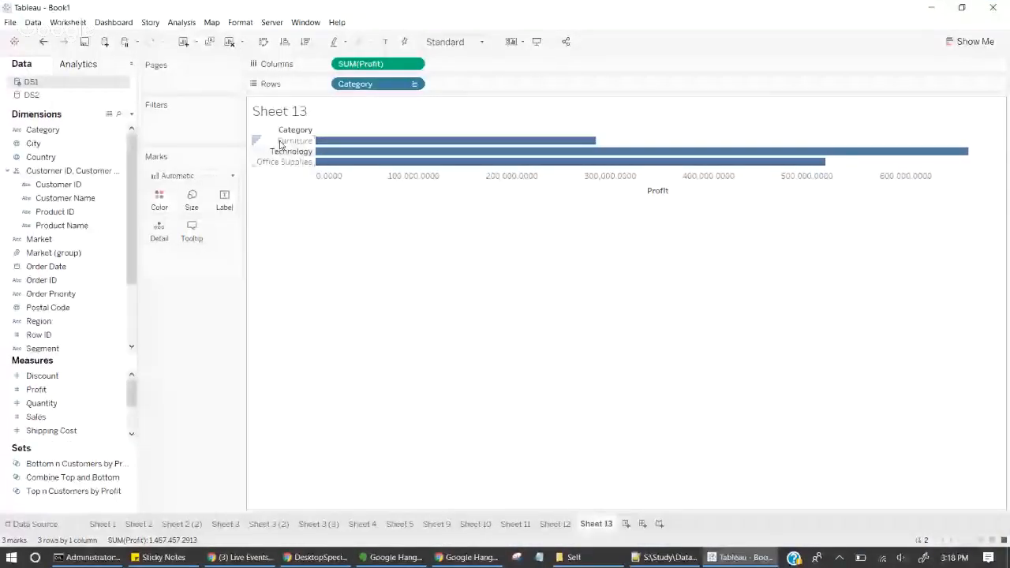
left_click(79, 64)
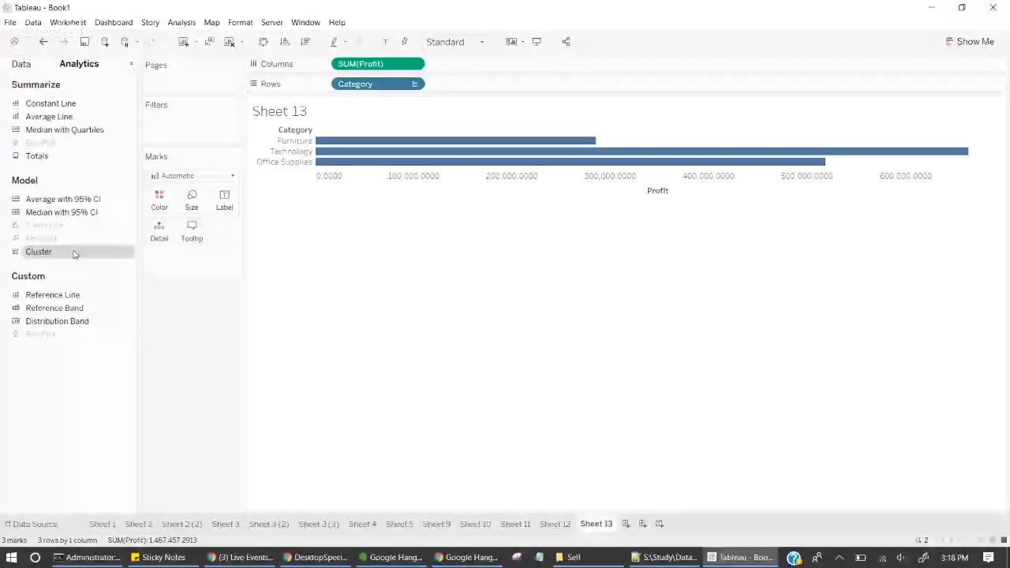
left_click_drag(46, 298, 406, 161)
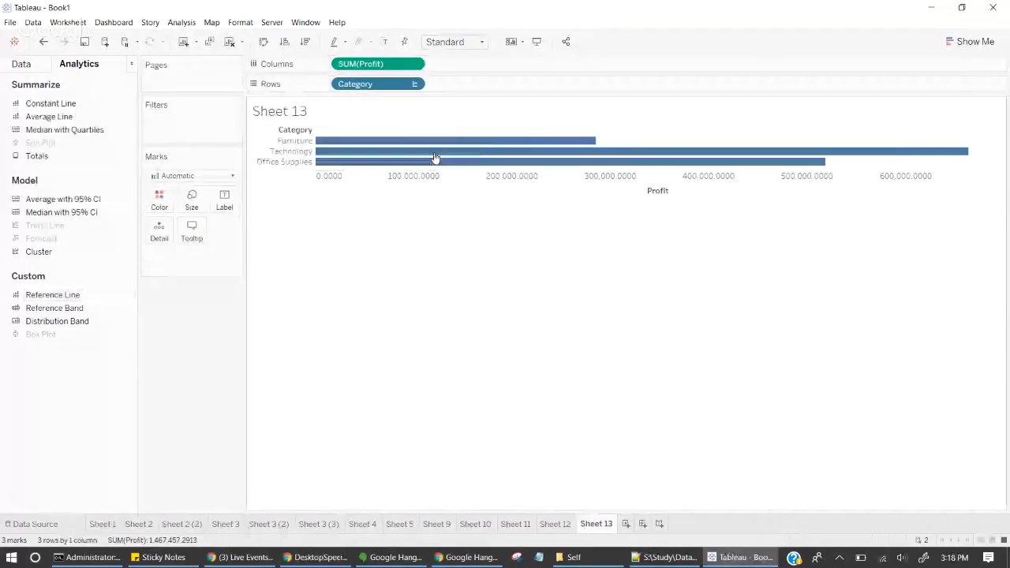
left_click(562, 235)
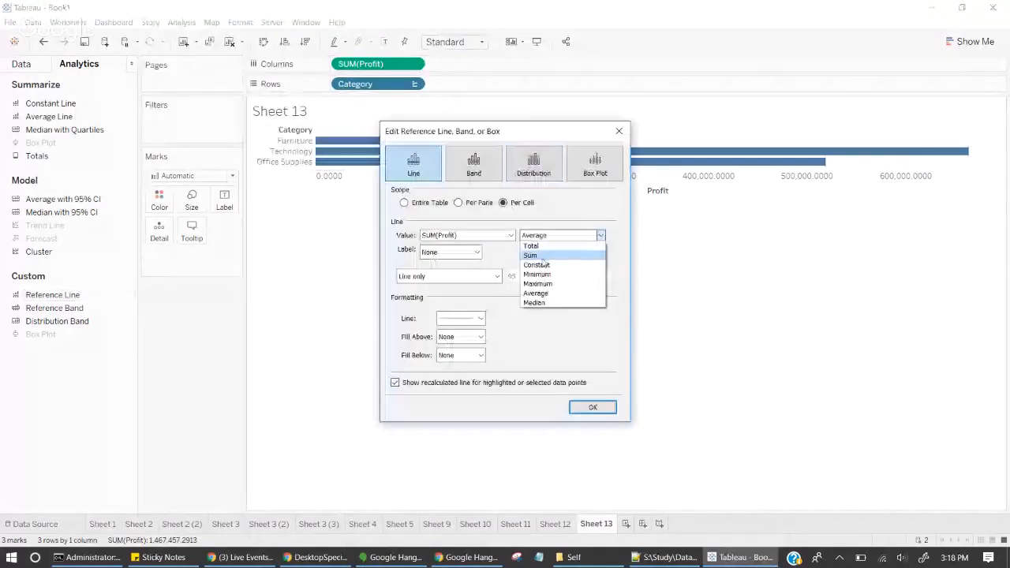
left_click(542, 260)
left_click(561, 235)
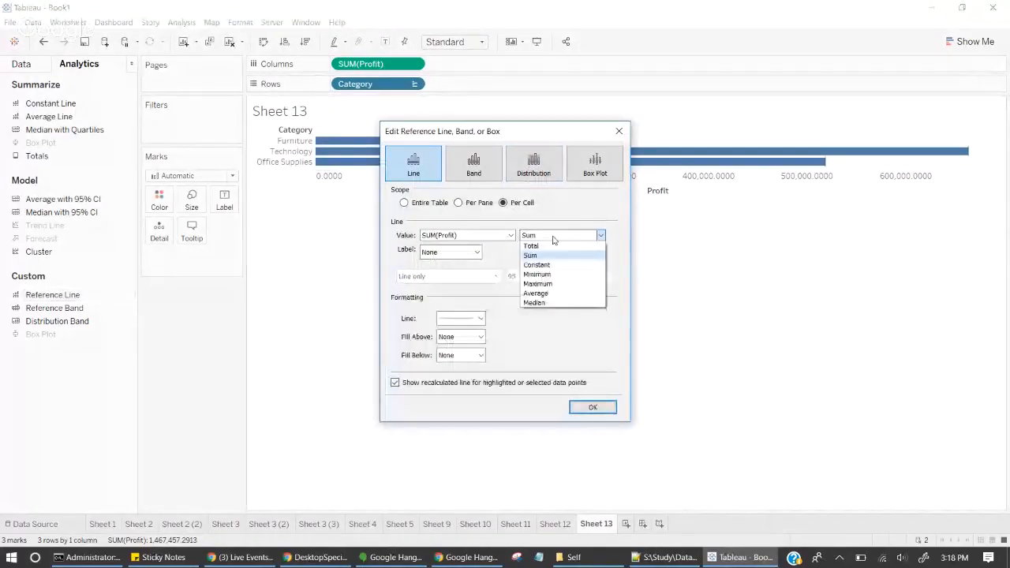
left_click(535, 292)
left_click(404, 203)
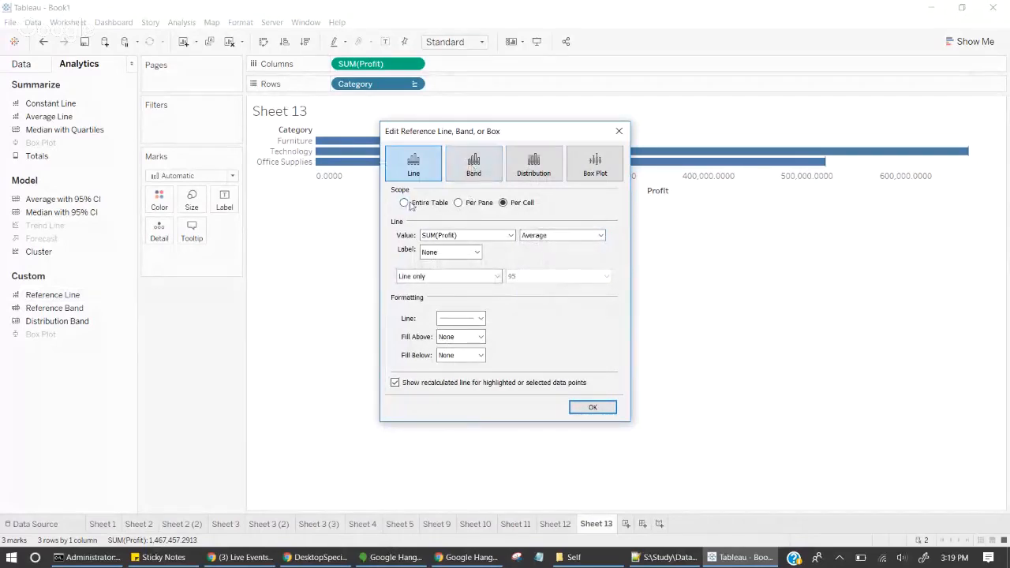
left_click(591, 406)
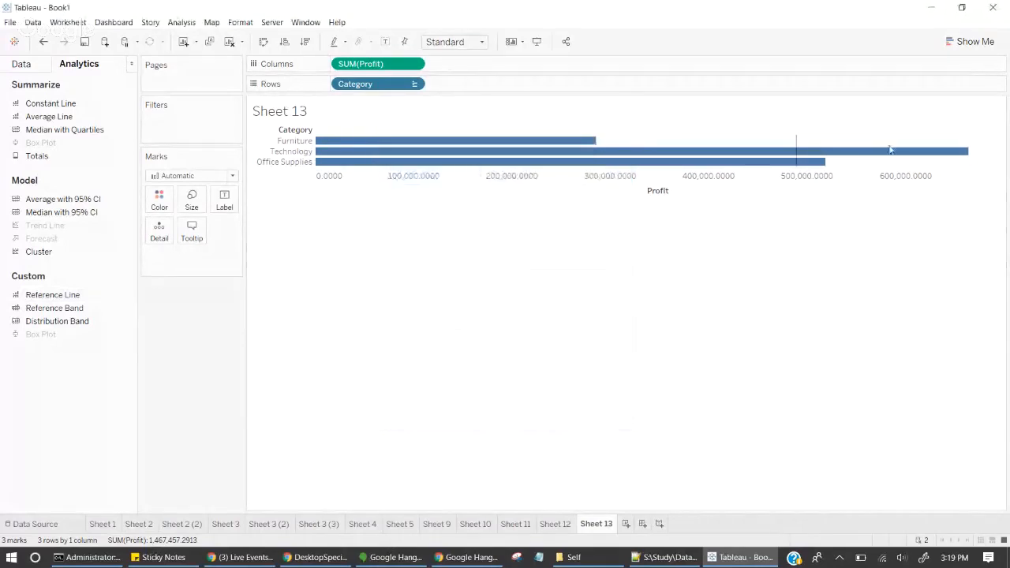
Step: Edit the average reference line so its label shows Value
left_click(798, 143)
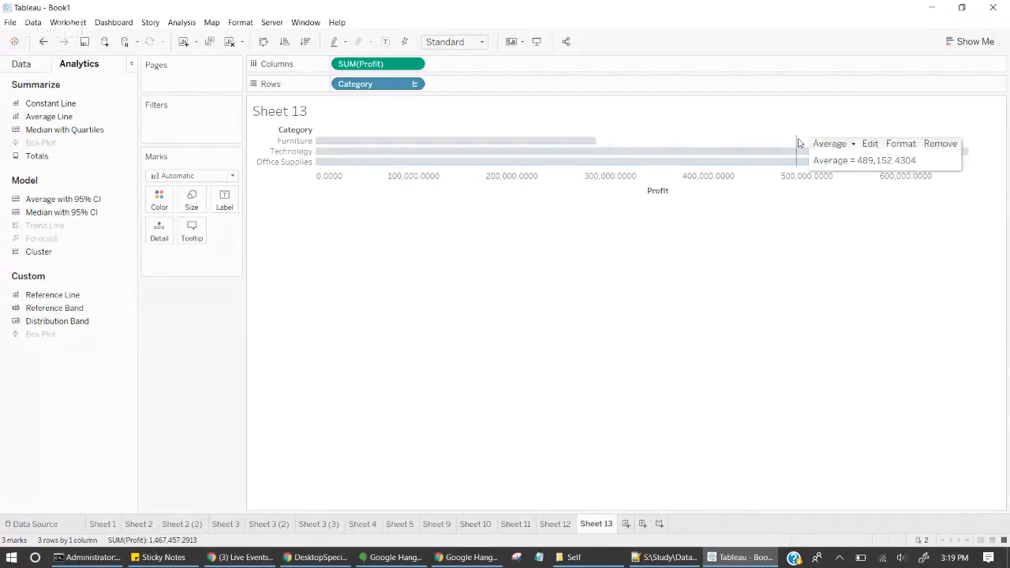
left_click(868, 140)
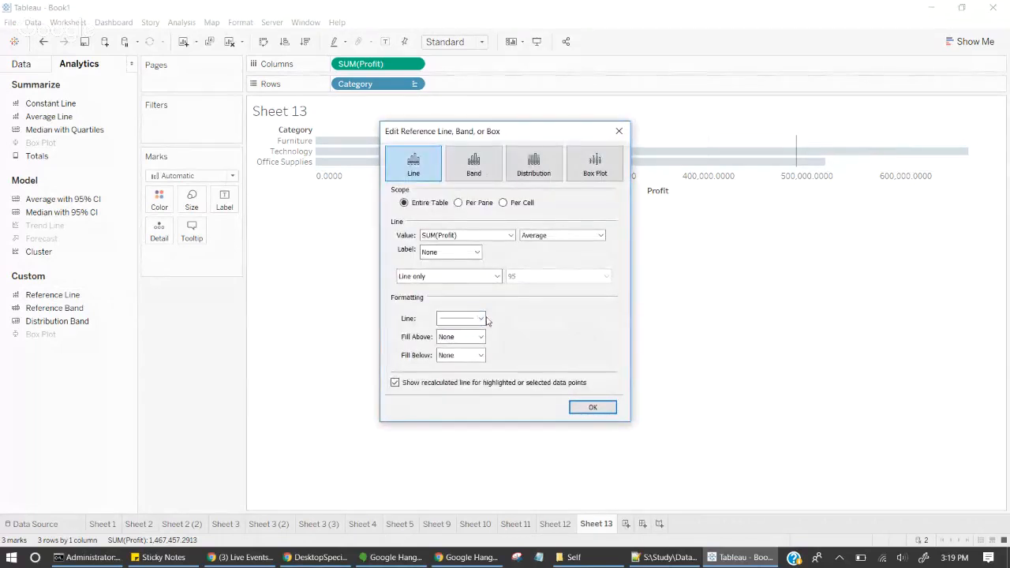
left_click(476, 252)
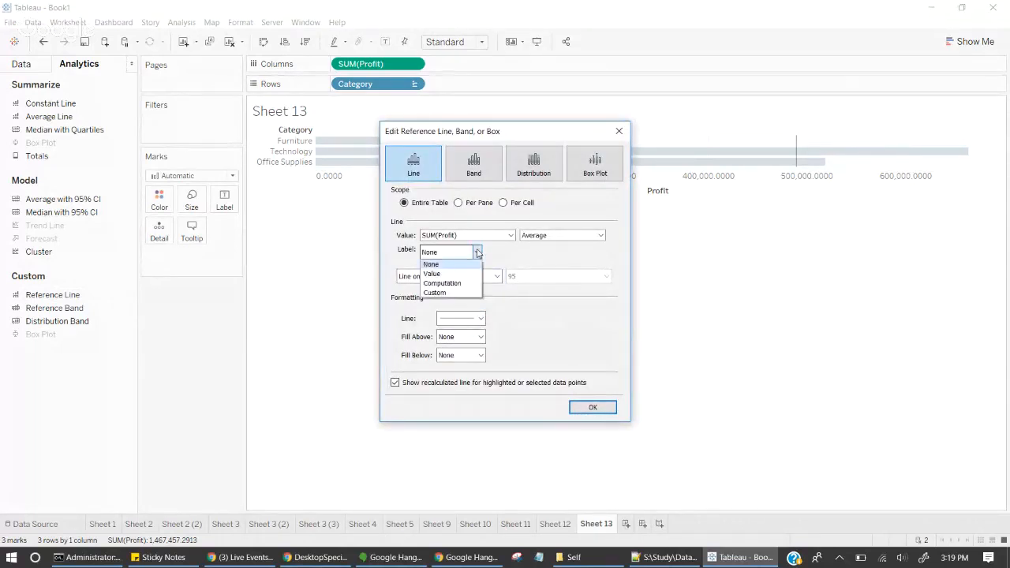
key("Escape")
key("Down")
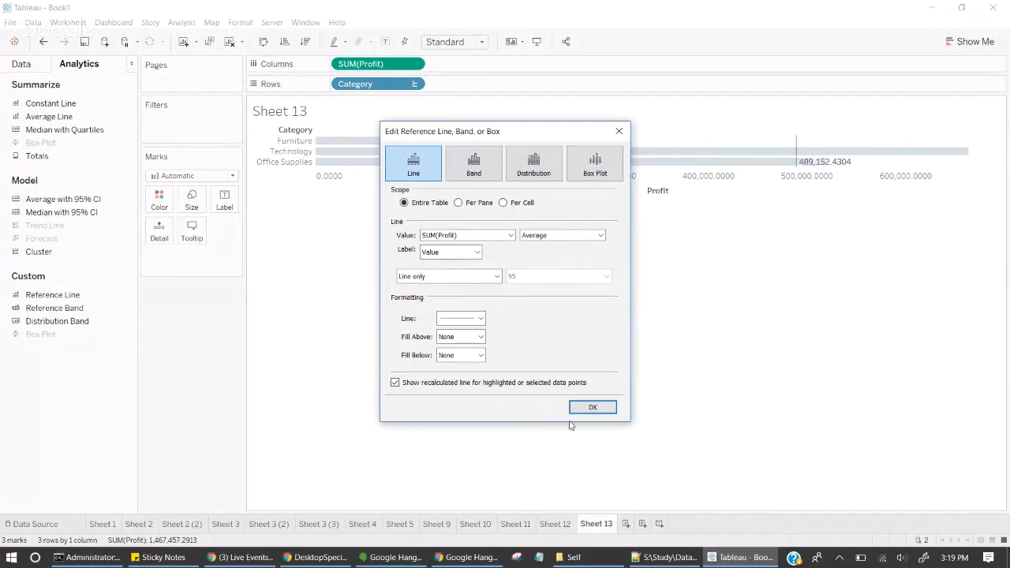
left_click(593, 407)
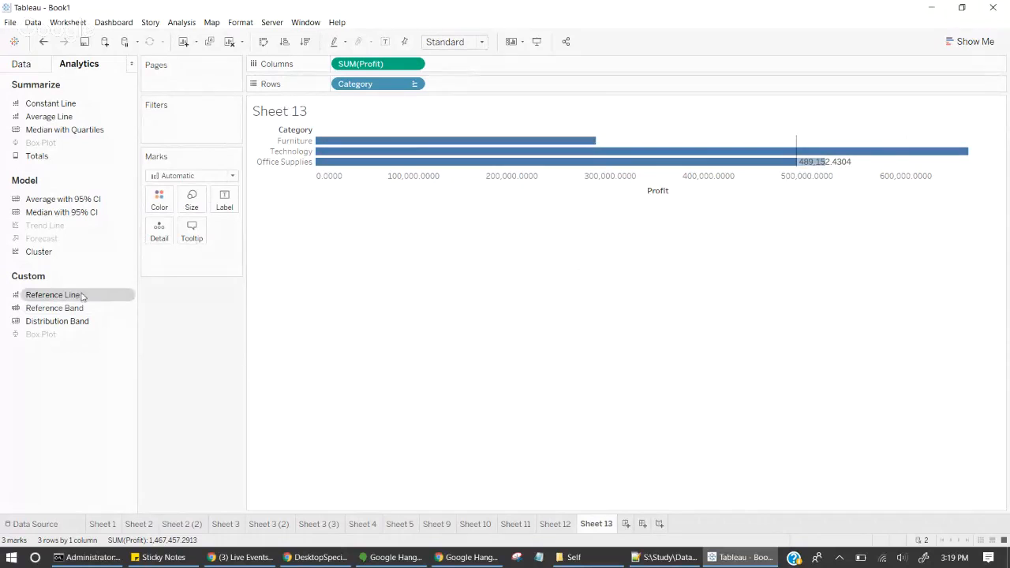
Step: Restore the side-by-side window layout, highlight "Use a table calculation" in the exam guide, and hide the screen-sharing notice
left_click(963, 7)
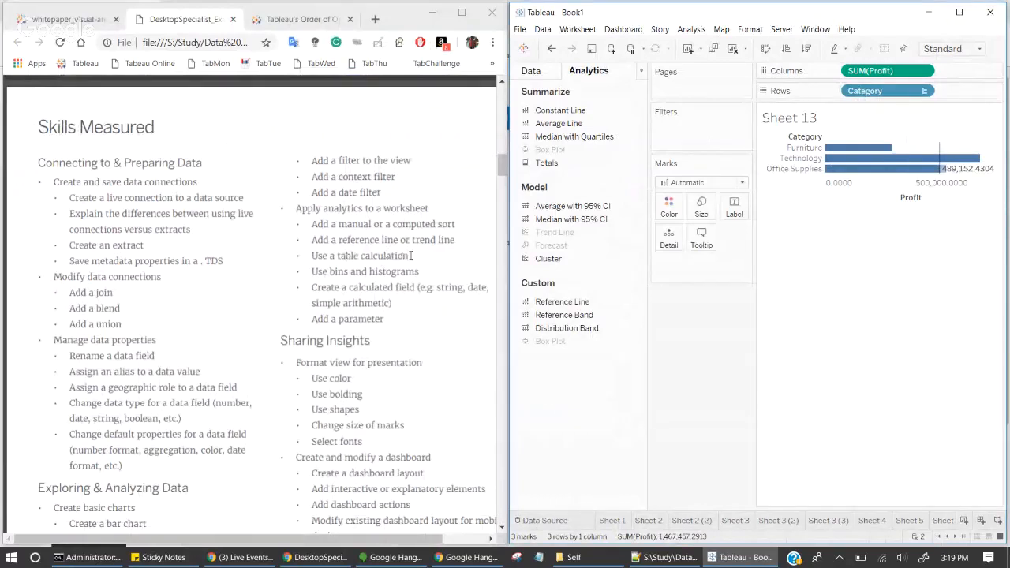
left_click_drag(409, 255, 313, 257)
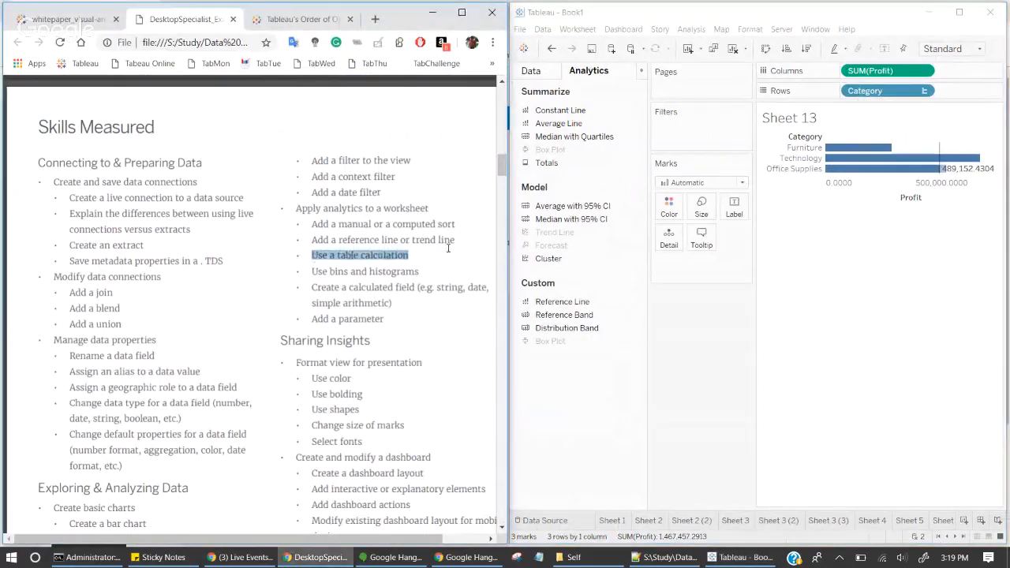
left_click(495, 558)
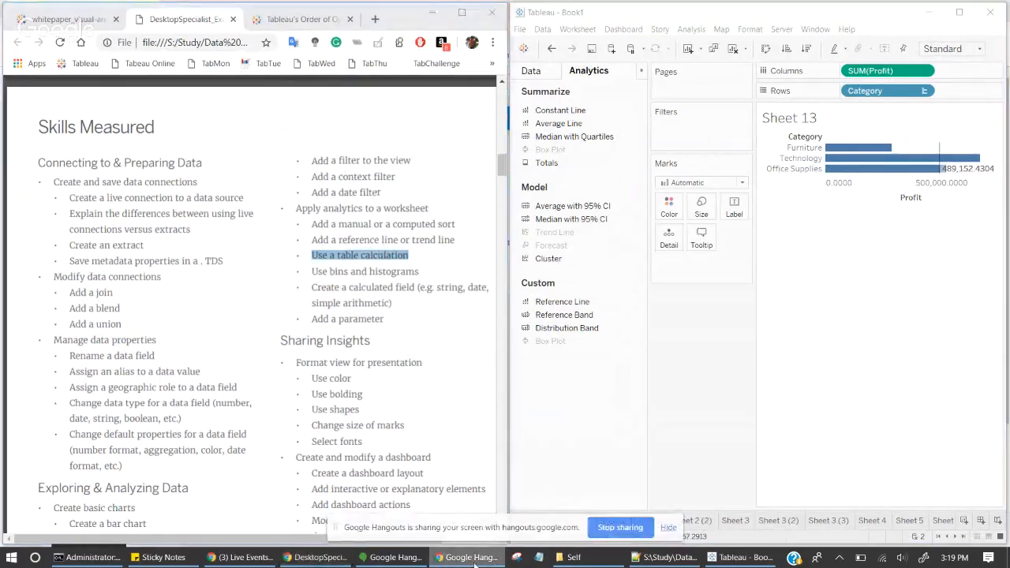
left_click(669, 528)
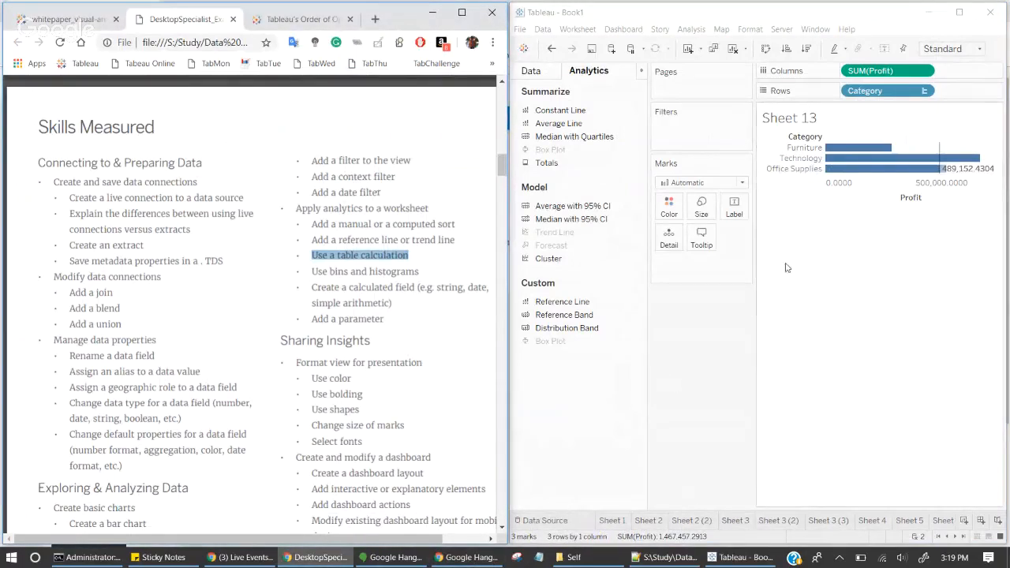
Step: Create a new worksheet with Segment on Rows and Category on Columns
left_click(965, 521)
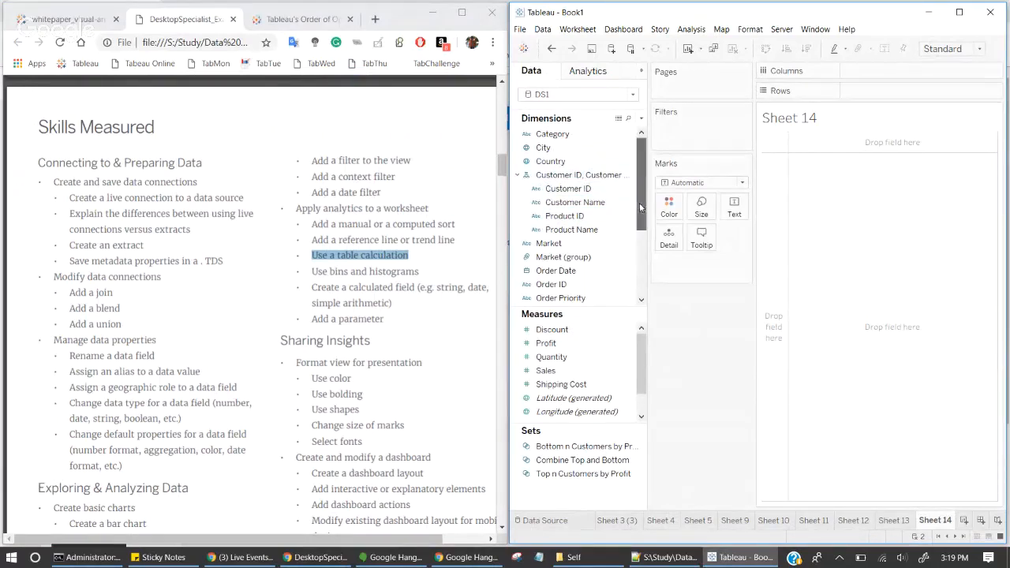
left_click_drag(641, 204, 636, 293)
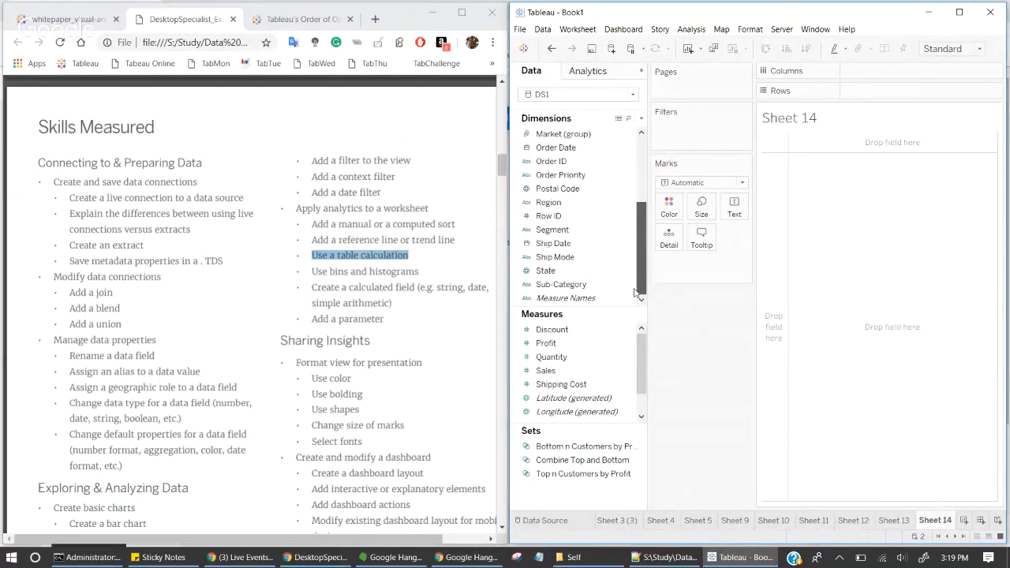
double_click(553, 229)
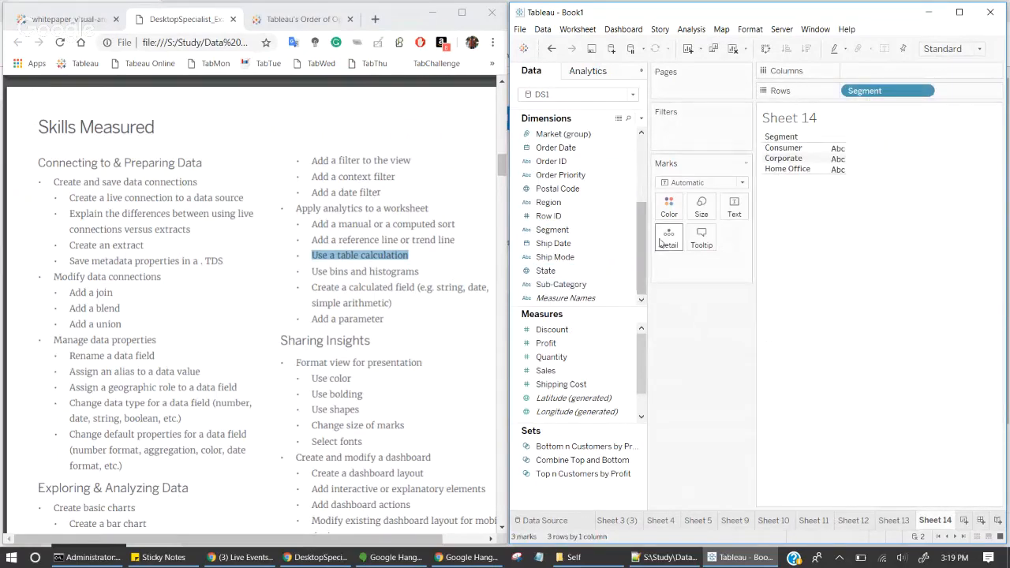
left_click_drag(645, 244, 646, 169)
left_click(558, 134)
double_click(558, 134)
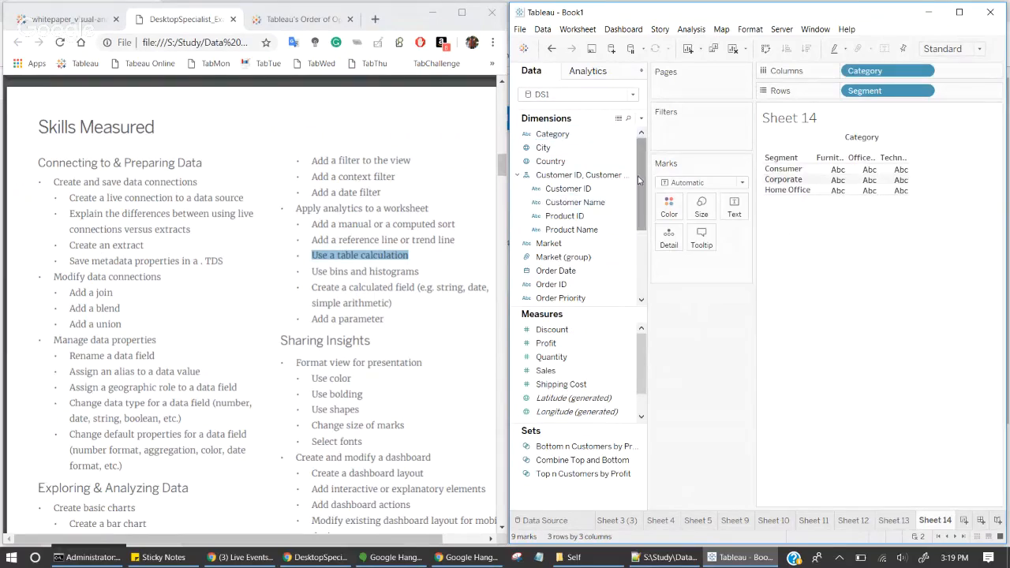
Step: Add Region to Rows after Segment
left_click_drag(641, 176, 641, 205)
left_click(550, 270)
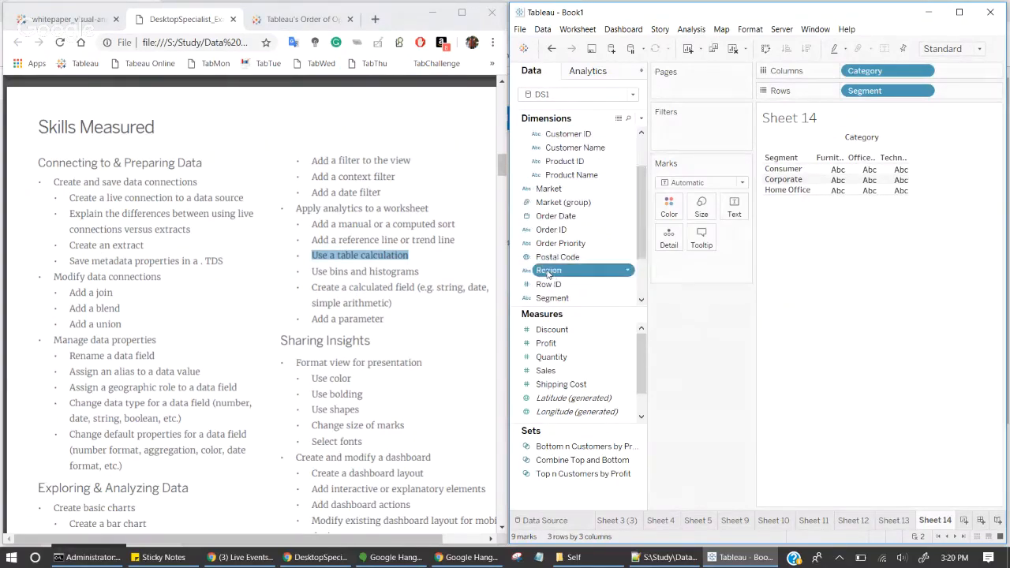
left_click(550, 269)
key("Return")
double_click(563, 270)
left_click(914, 117)
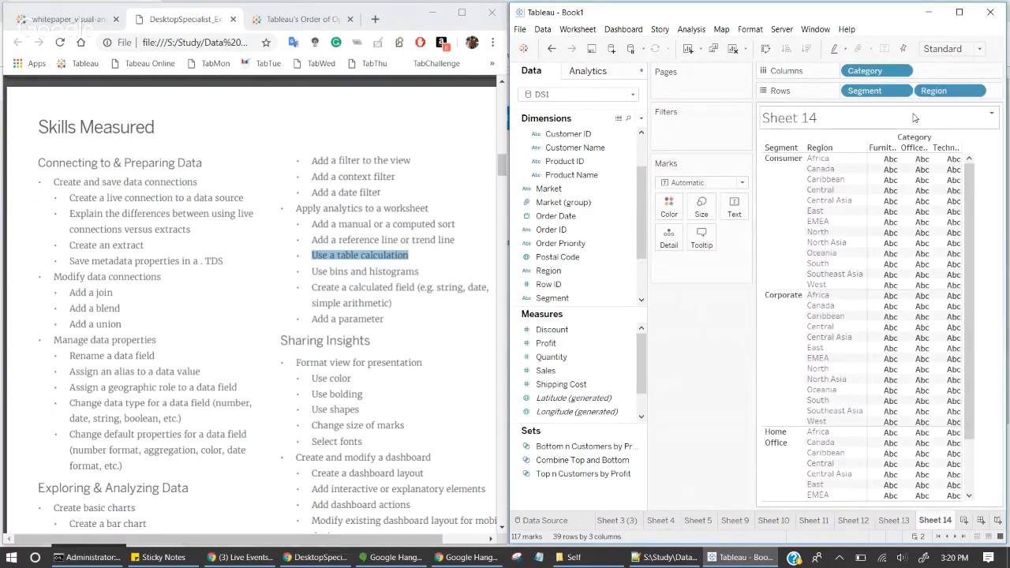
Step: Add Sales as the table's text and apply a Percent of Total quick table calculation to it
left_click(550, 344)
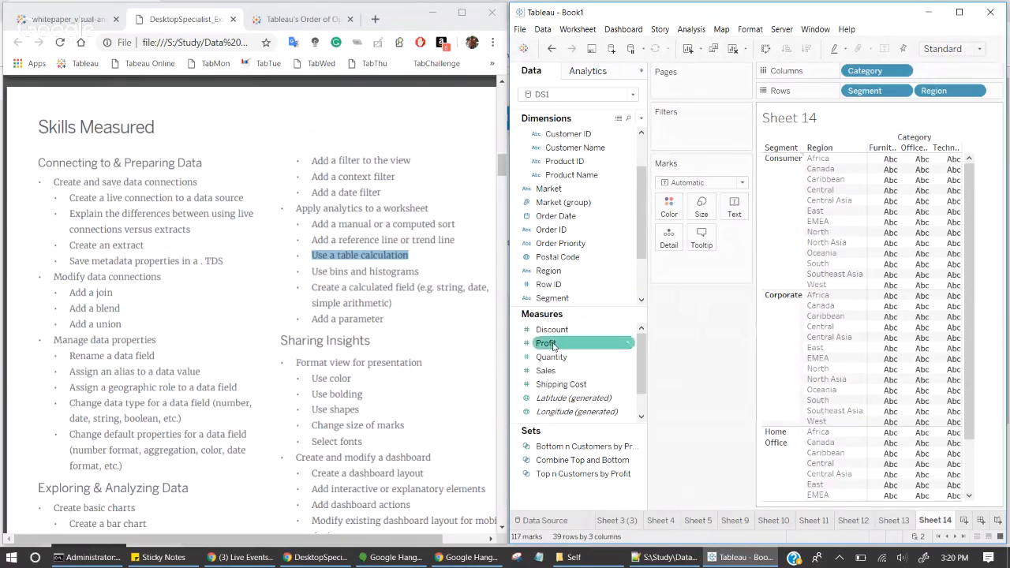
left_click(559, 374)
left_click_drag(558, 372, 731, 214)
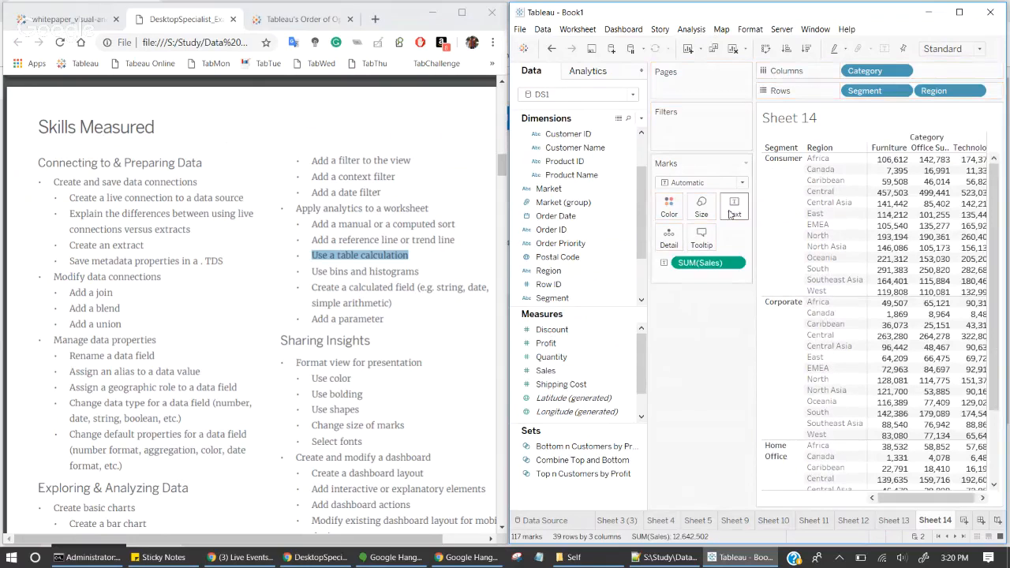
left_click(735, 262)
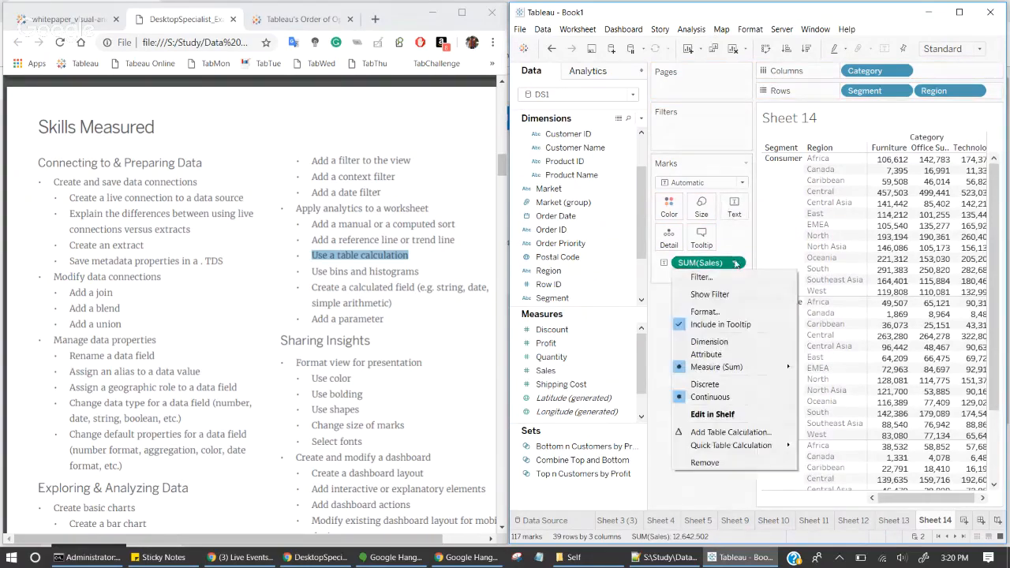
mouse_move(733, 446)
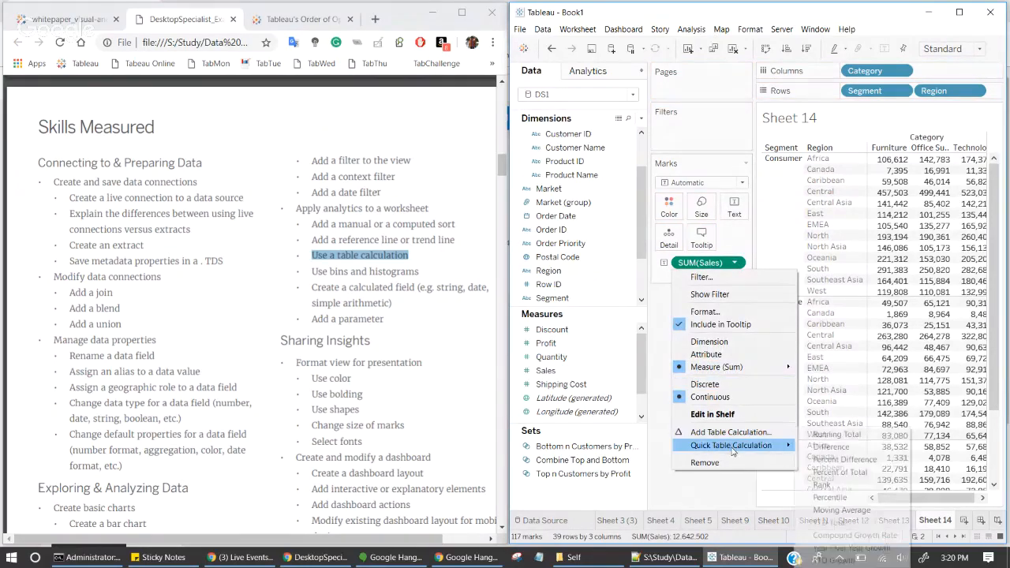
left_click(843, 472)
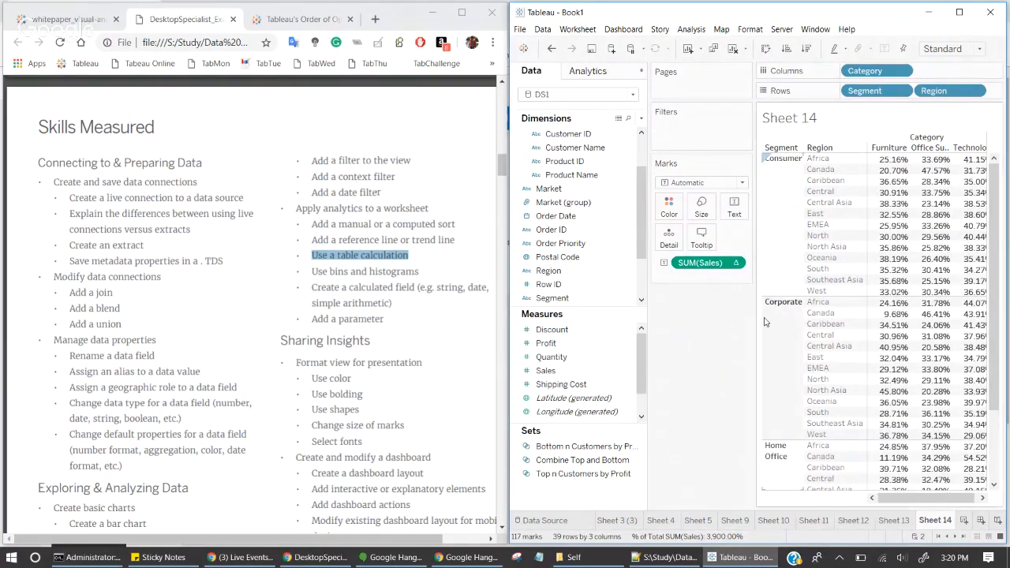
Step: Maximize the workbook window and edit the Sales table calculation, trying Specific Dimensions and returning it to Table (across)
left_click(958, 11)
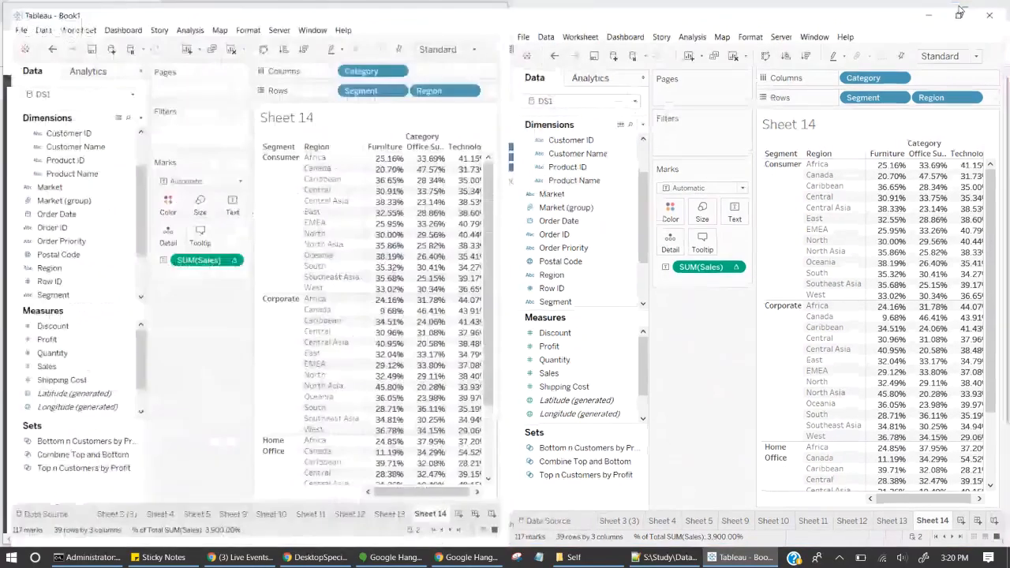
left_click(223, 257)
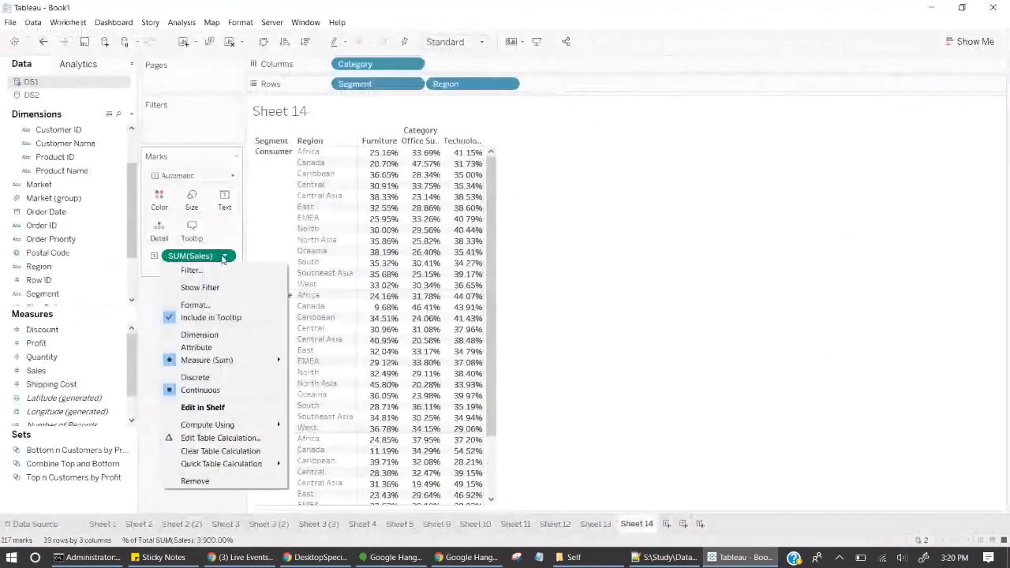
left_click(220, 438)
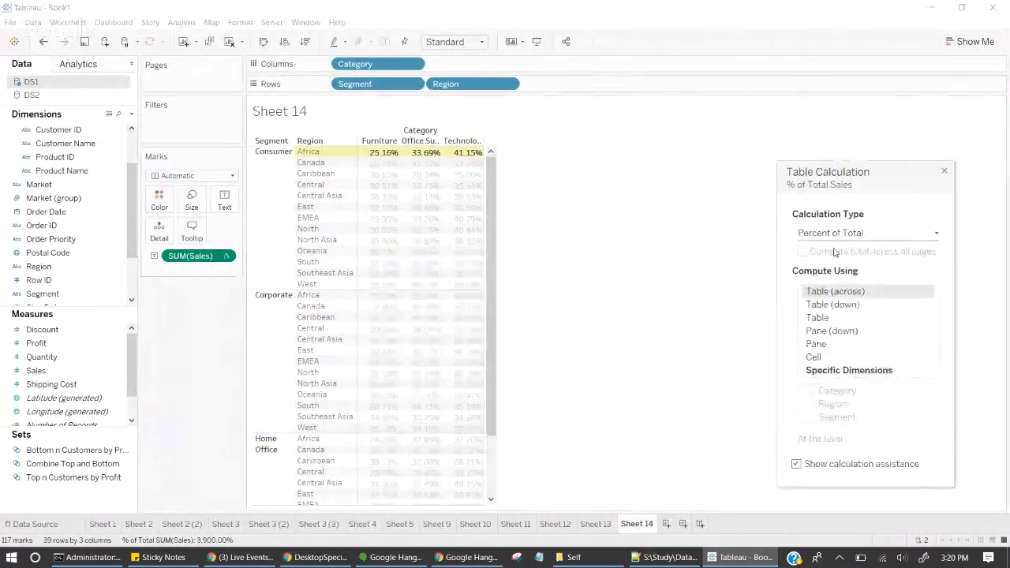
left_click(848, 370)
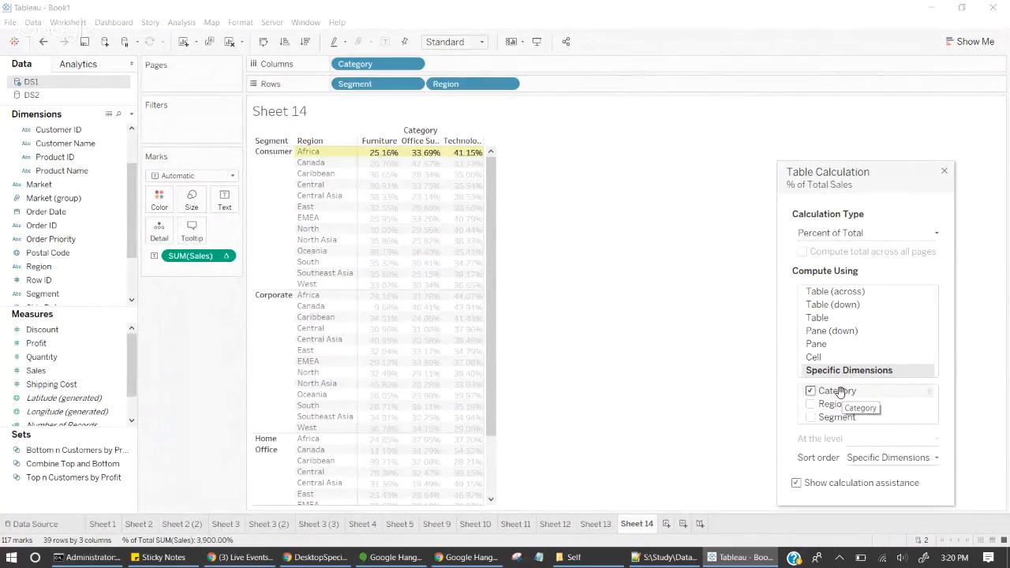
left_click(846, 292)
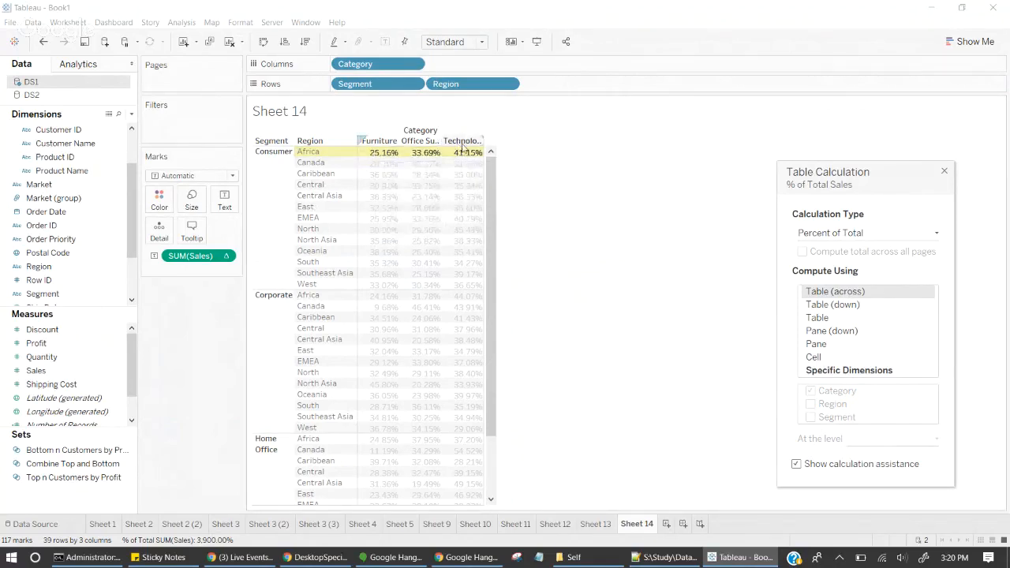
mouse_move(478, 152)
mouse_move(382, 157)
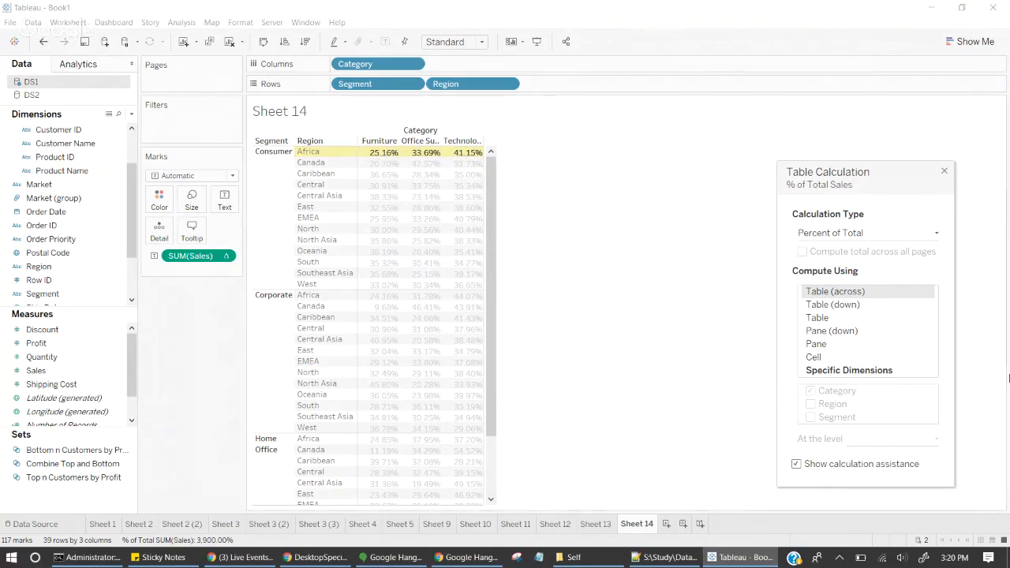
Step: Try computing the percent of total using Table (down), Table, Pane (down), Pane and Cell in turn
left_click(851, 307)
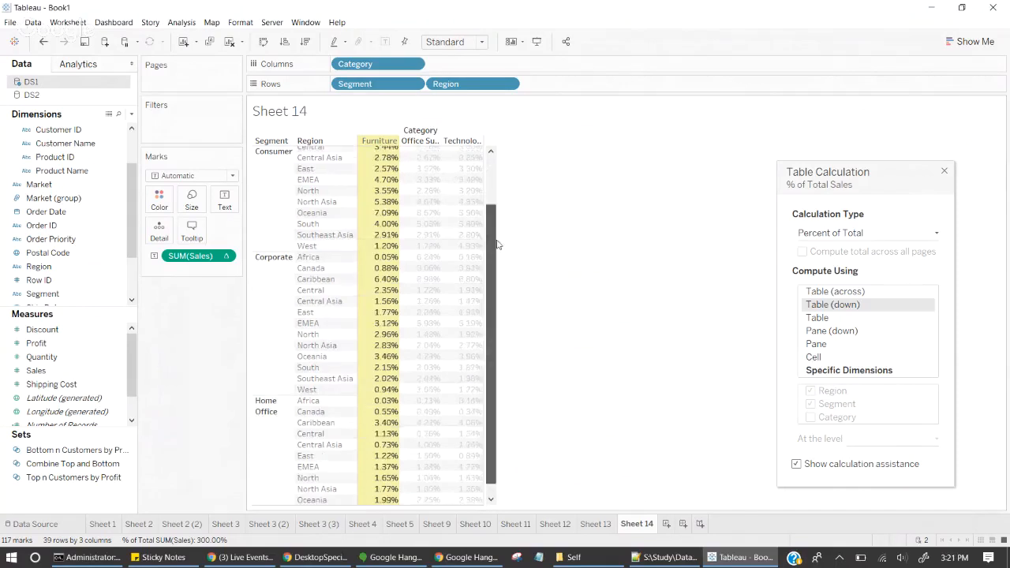
left_click(828, 319)
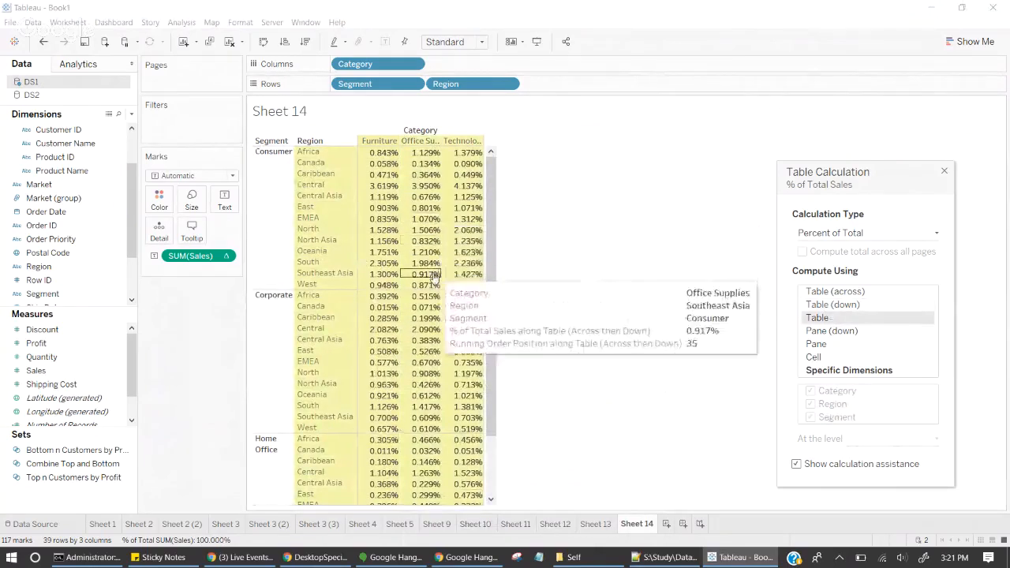
left_click(835, 331)
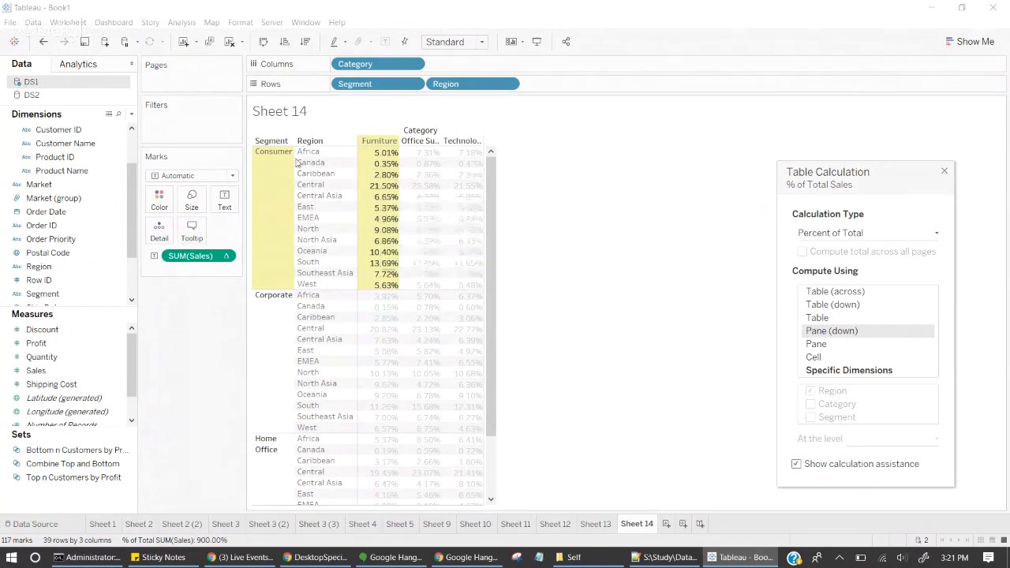
left_click(819, 347)
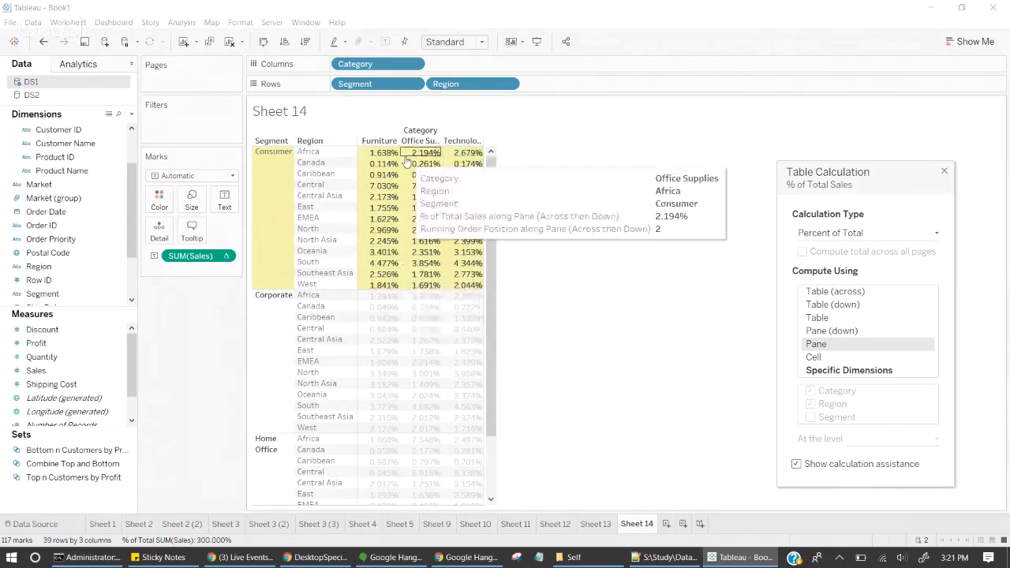
left_click(817, 358)
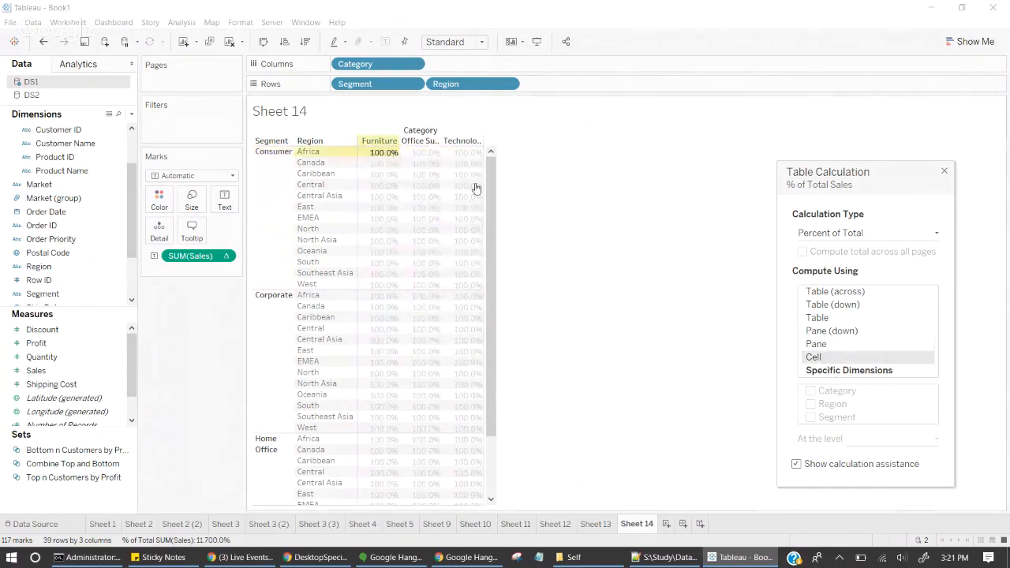
Step: Remove Region from Rows and compute the percent of total using the specific dimensions Segment and Category
left_click(878, 371)
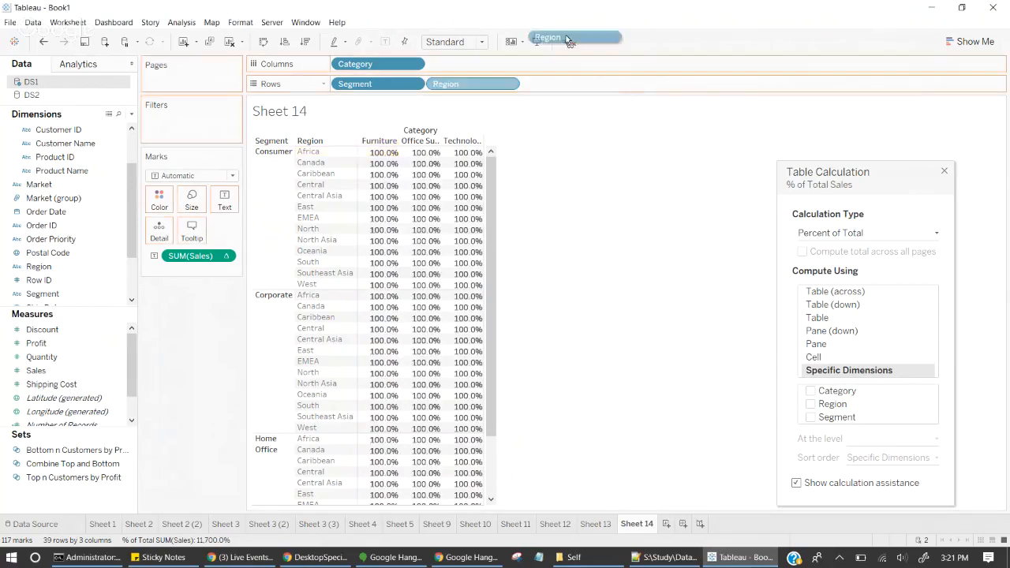
left_click_drag(466, 85, 592, 18)
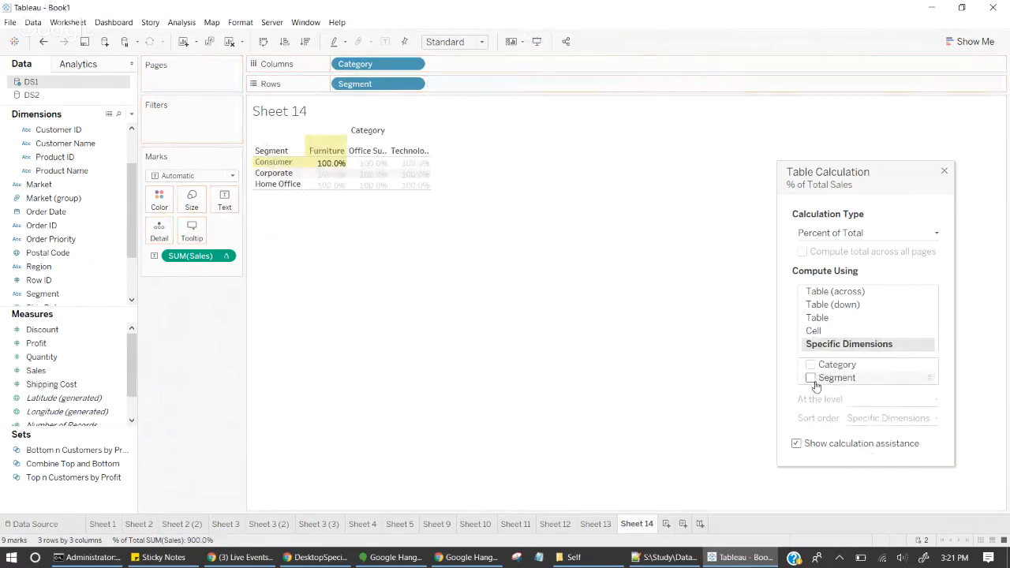
left_click(814, 381)
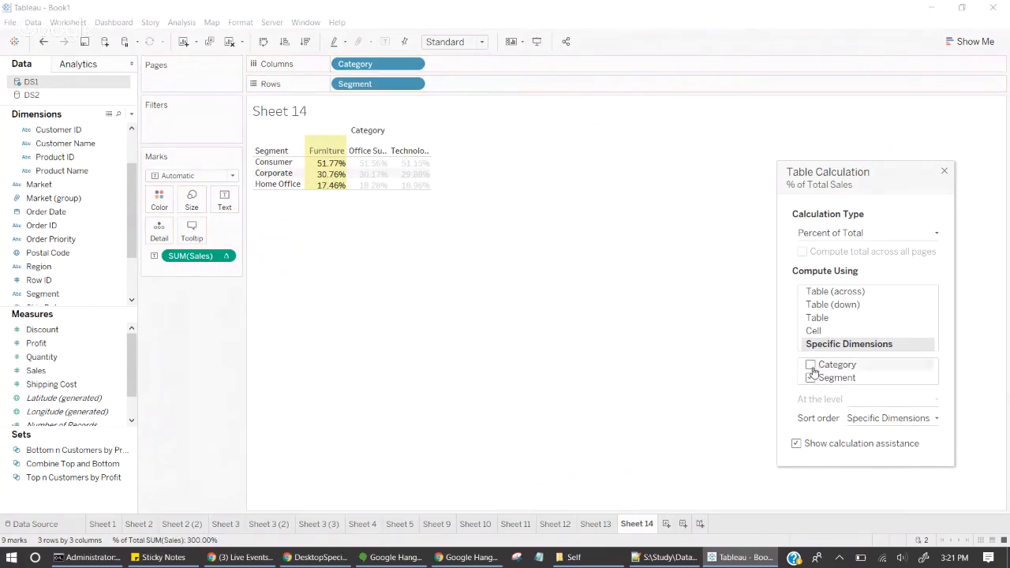
left_click(810, 365)
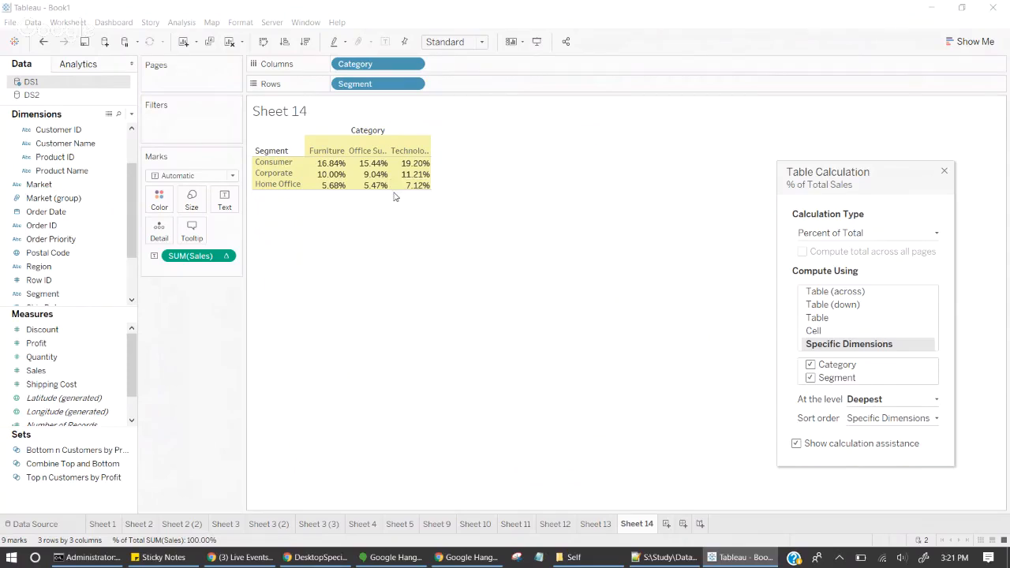
mouse_move(332, 171)
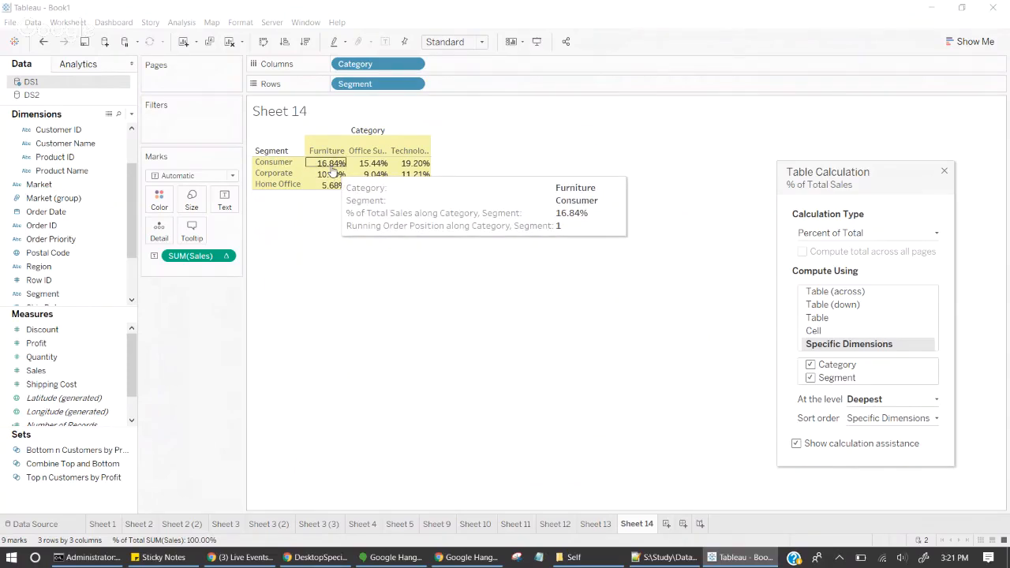
Step: Move Category to Rows after Segment and compute the percent of total along Category only
left_click_drag(355, 64, 500, 83)
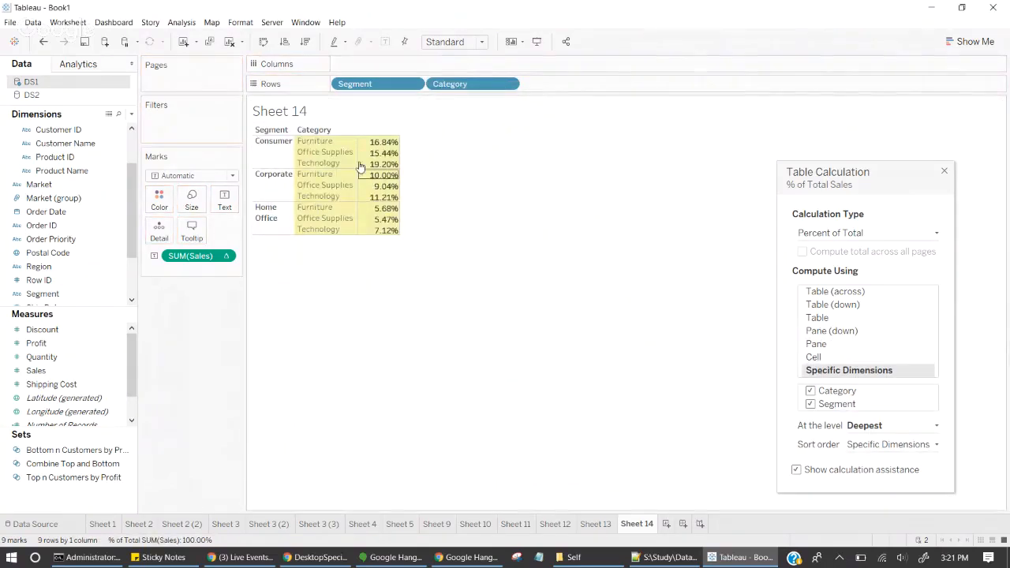
mouse_move(394, 141)
left_click(811, 393)
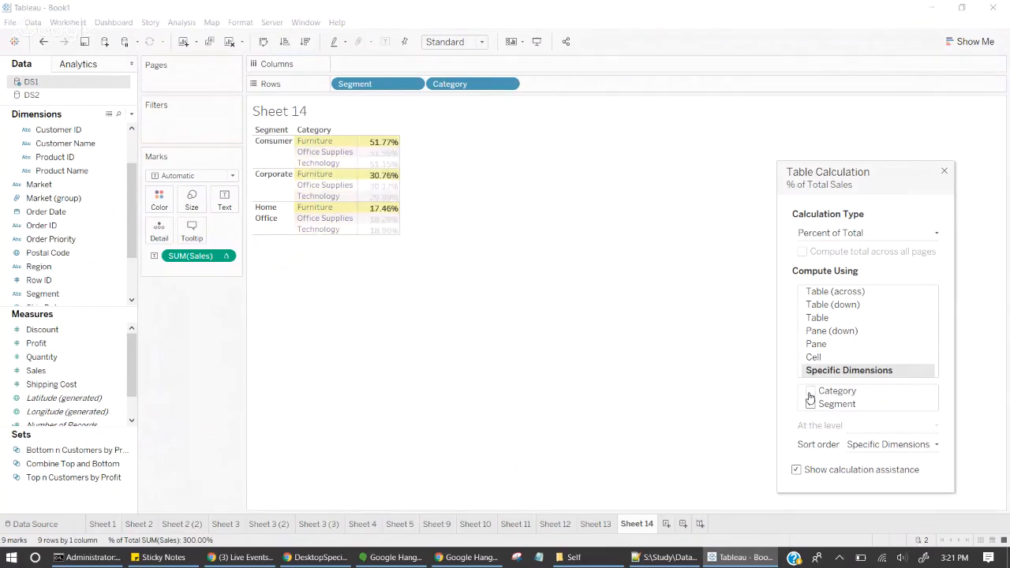
left_click(809, 391)
left_click(810, 404)
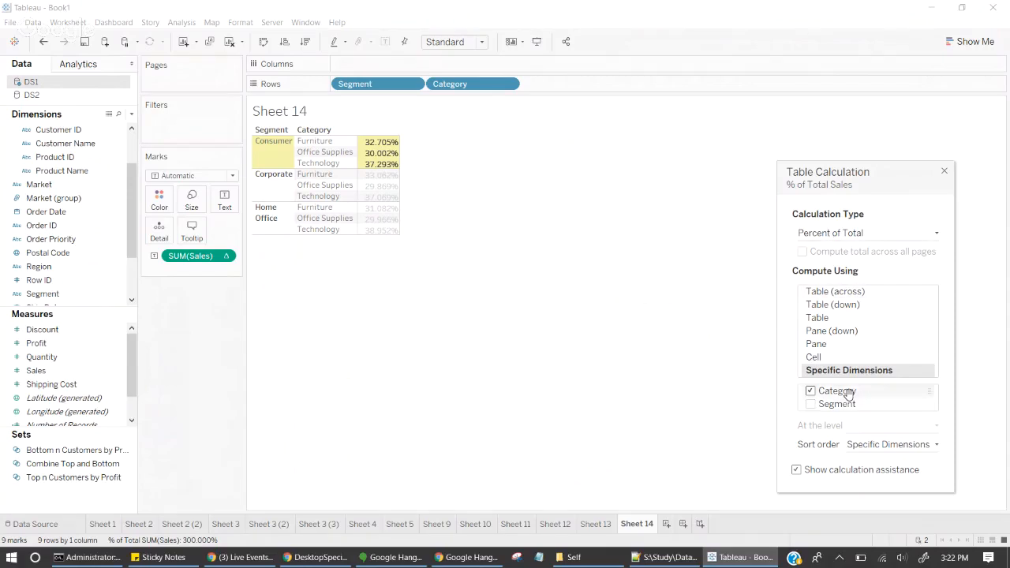
mouse_move(387, 166)
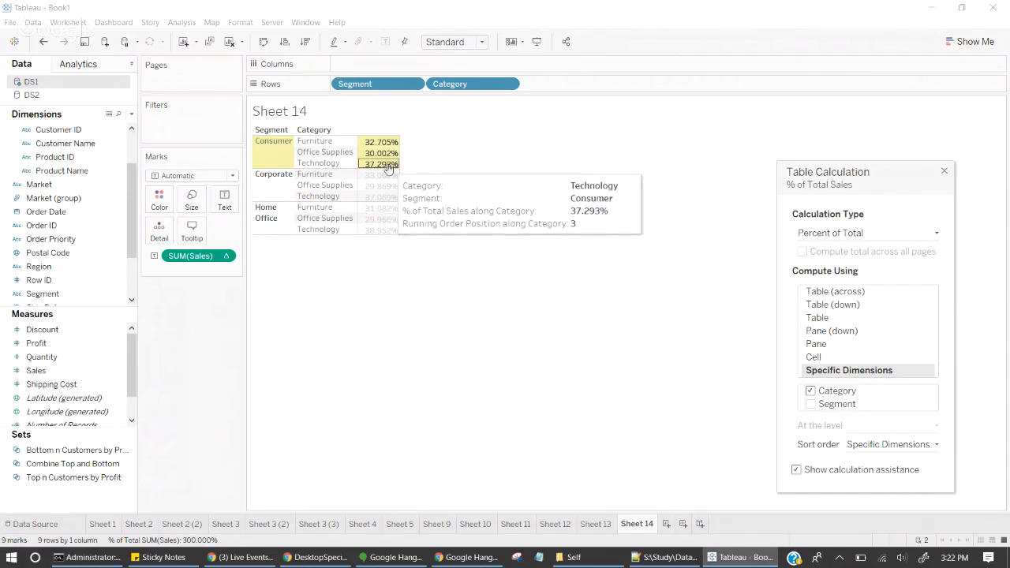
Step: Turn on row grand totals and column grand totals for the table
left_click(181, 22)
mouse_move(213, 123)
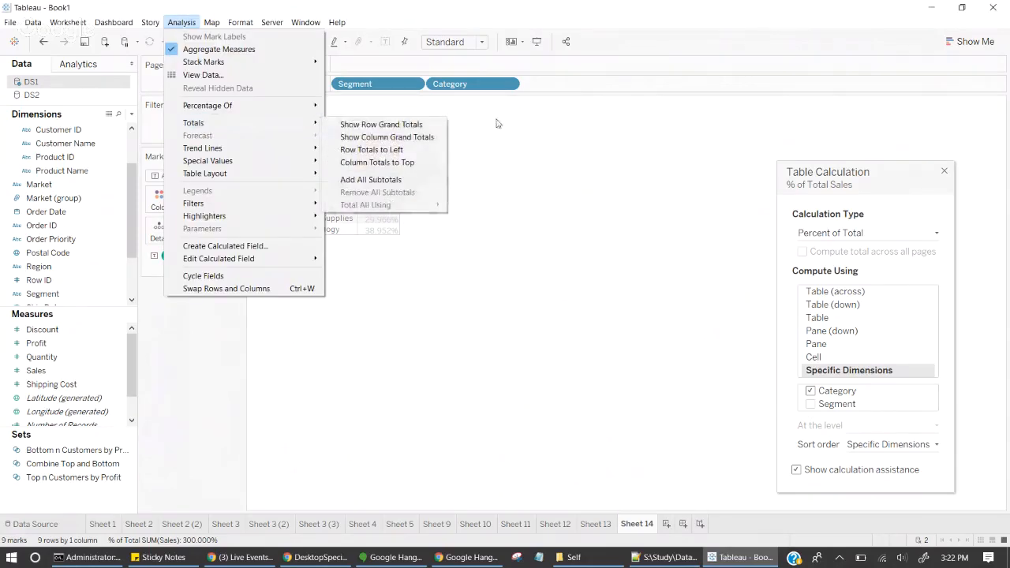
left_click(399, 124)
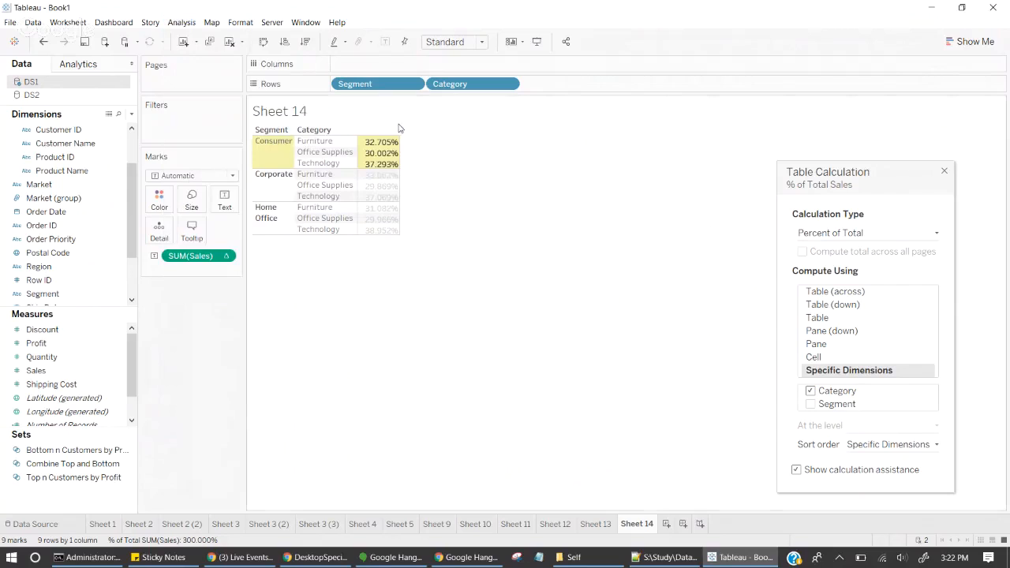
left_click(179, 23)
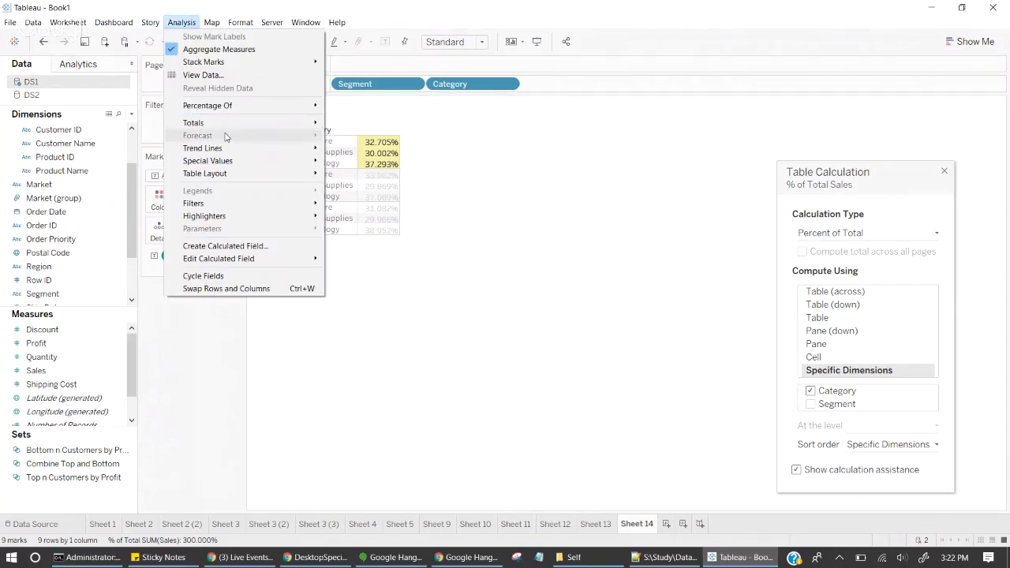
mouse_move(225, 123)
left_click(379, 138)
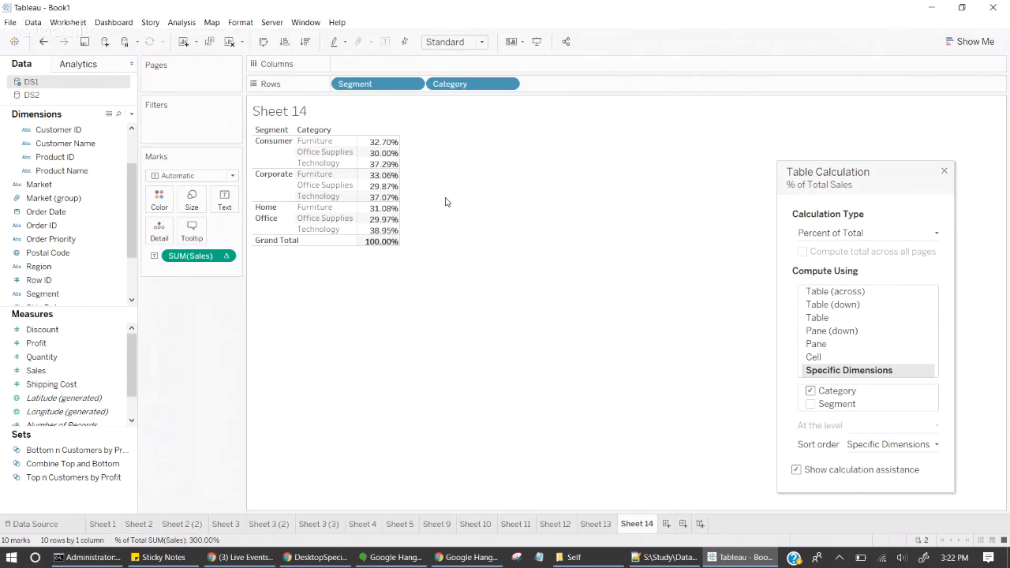
mouse_move(384, 154)
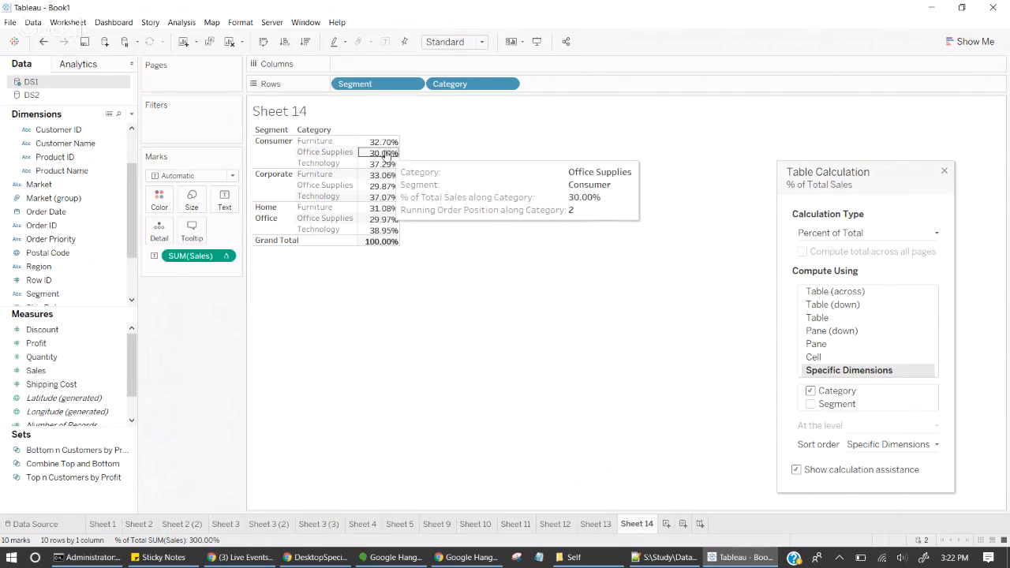
mouse_move(384, 178)
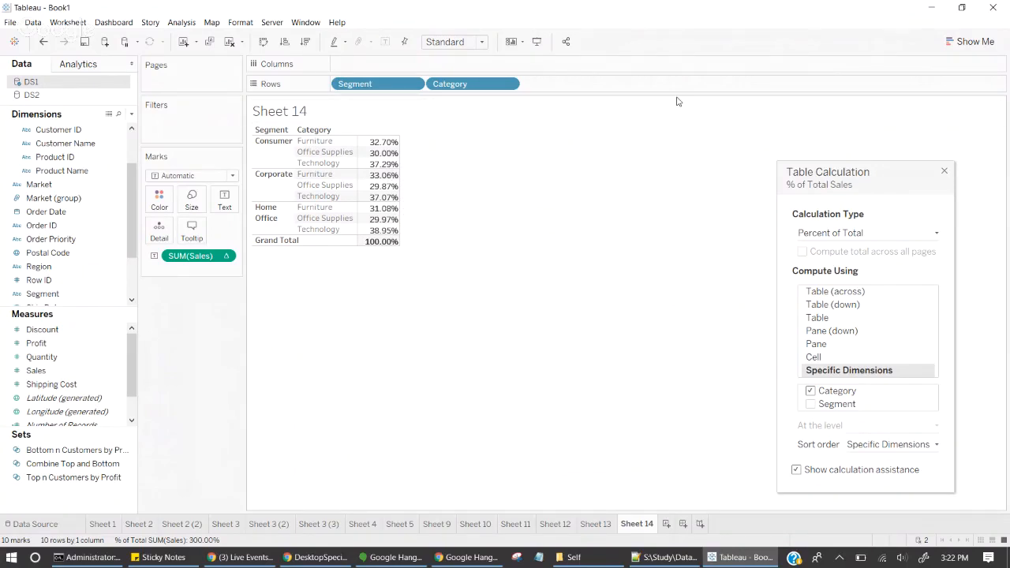
Step: Close the Table Calculation settings and restore the side-by-side window layout
left_click(943, 170)
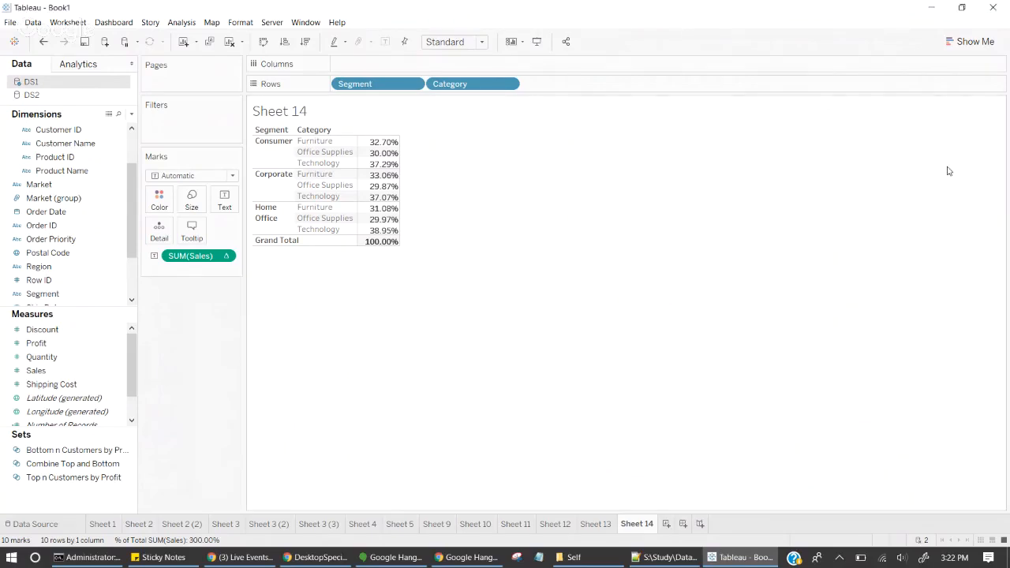
left_click(962, 9)
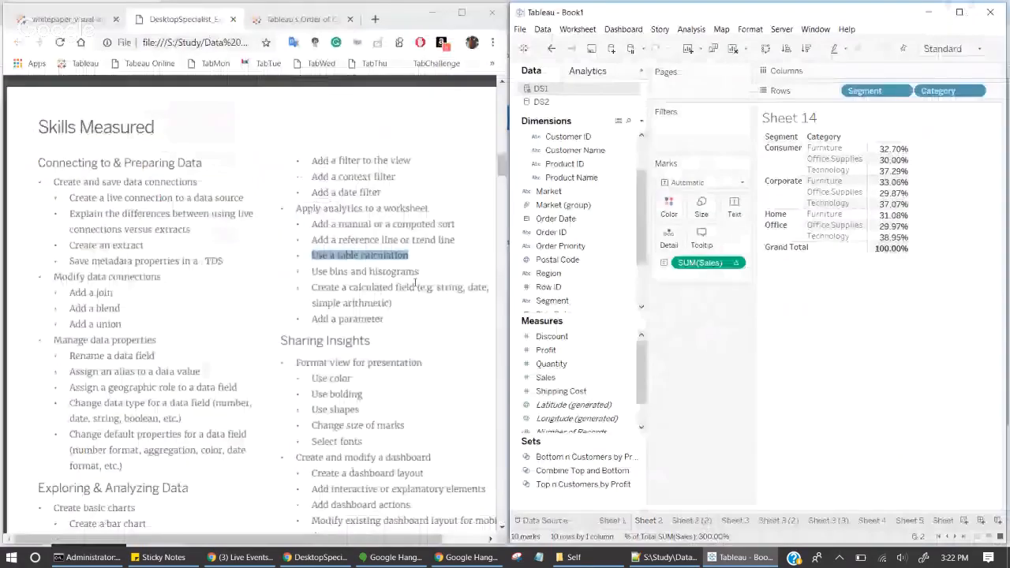
Step: Highlight "Use bins and histograms" in the exam guide, and switch to Tableau to add a new worksheet
left_click(422, 271)
left_click_drag(422, 272, 313, 270)
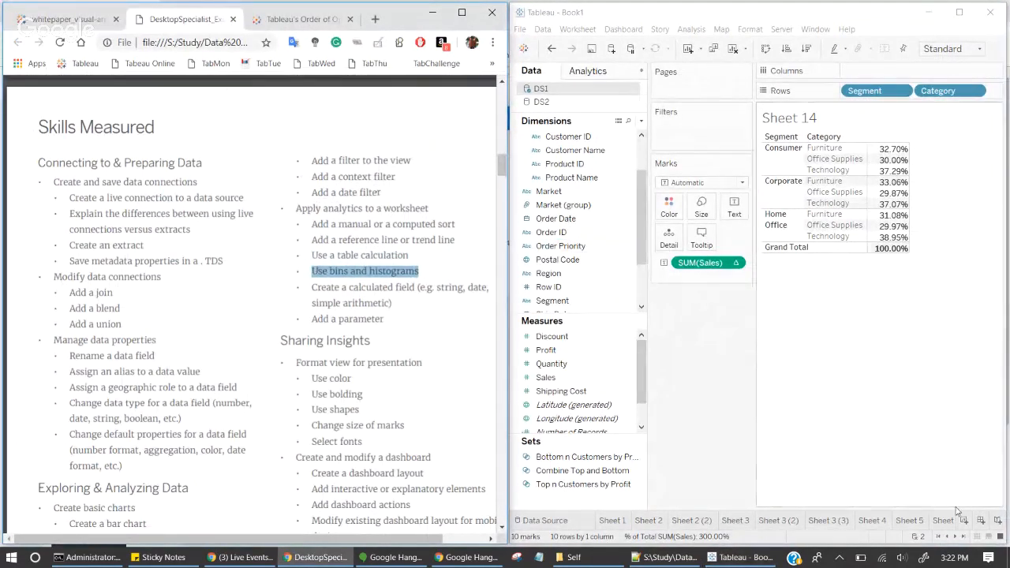
left_click(964, 521)
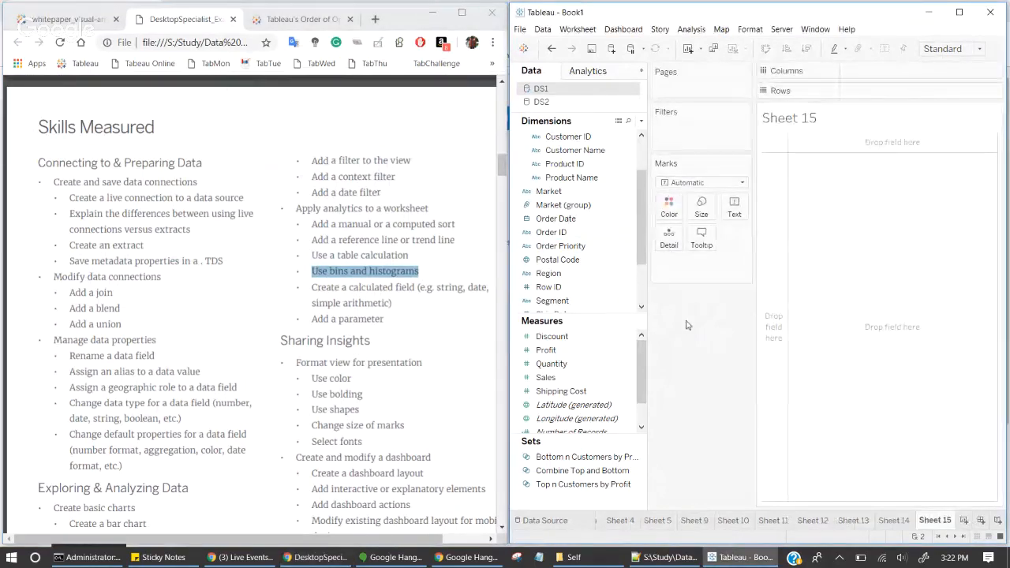
Step: Create bins from the Sales measure with a bin size of 500
left_click(546, 378)
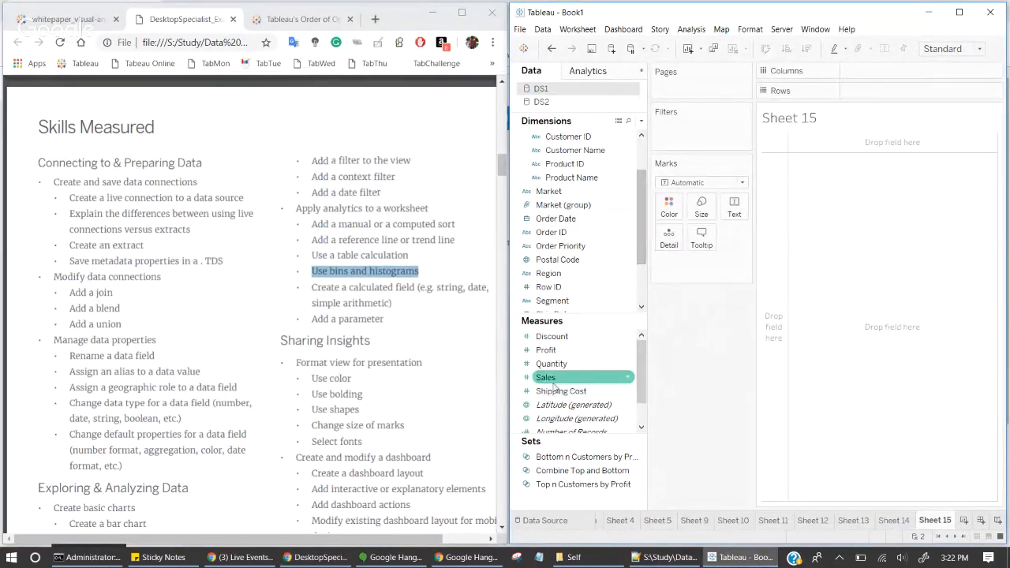
right_click(546, 378)
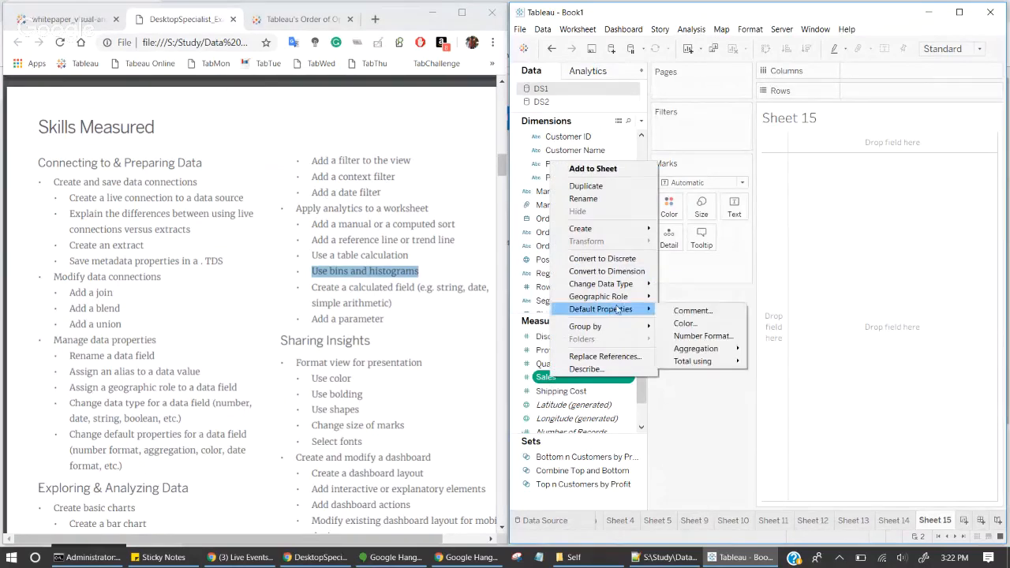
mouse_move(600, 229)
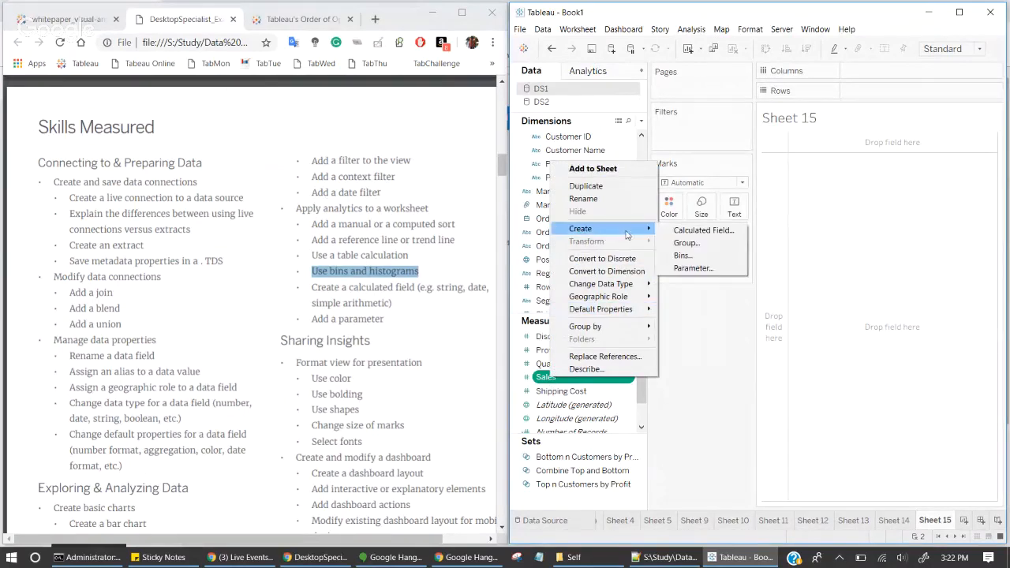
left_click(694, 256)
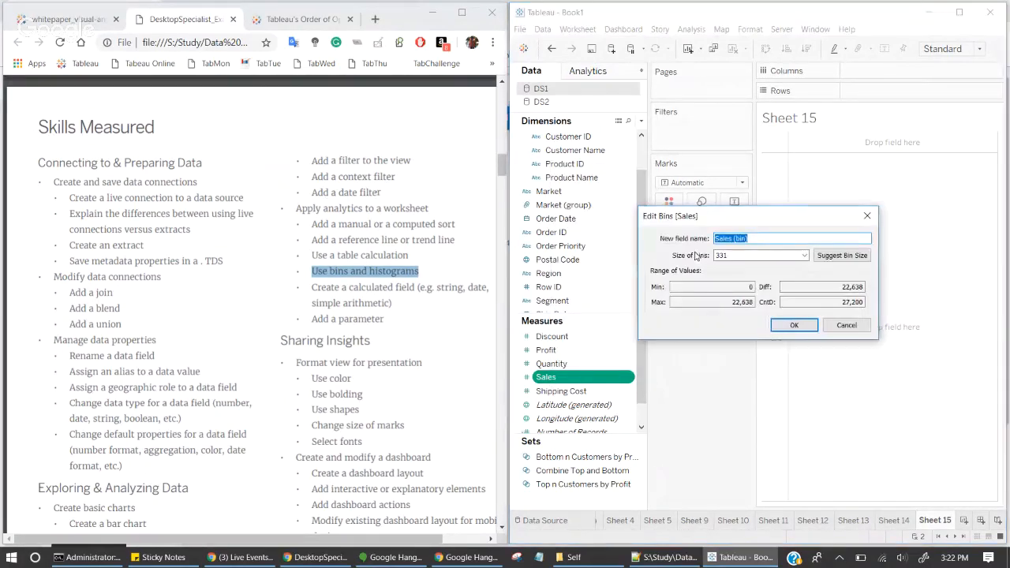
left_click(728, 255)
left_click_drag(728, 255, 704, 260)
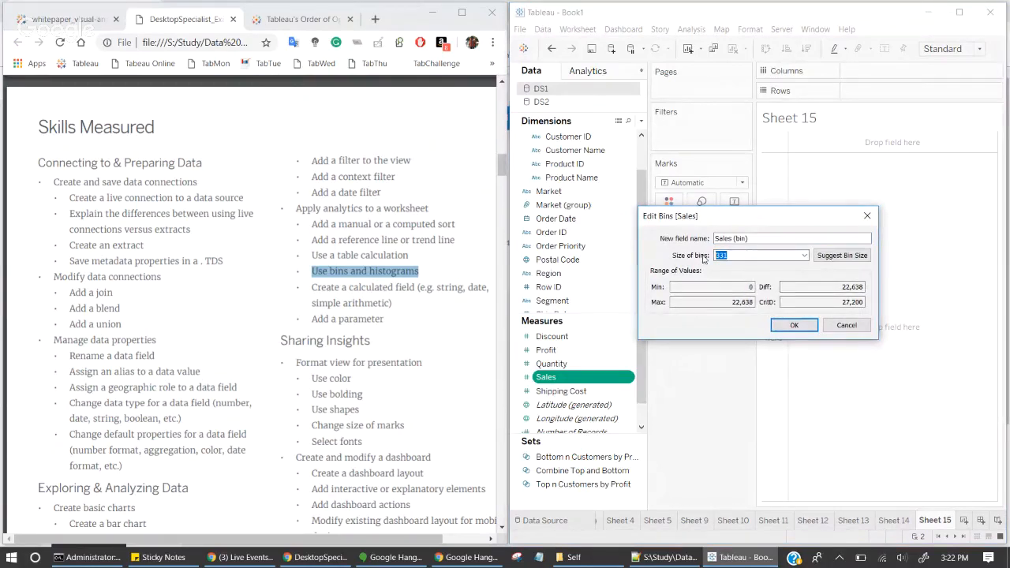
type("500")
left_click(795, 325)
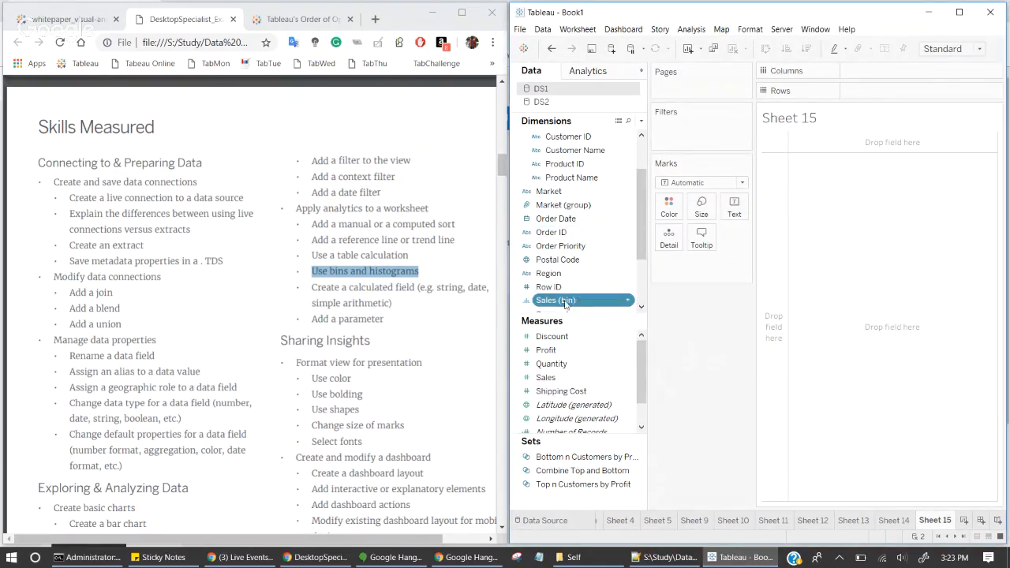
Step: Put Sales (bin) on Rows, add Profit to the view, and set the mark type to Bar
left_click_drag(566, 301, 883, 94)
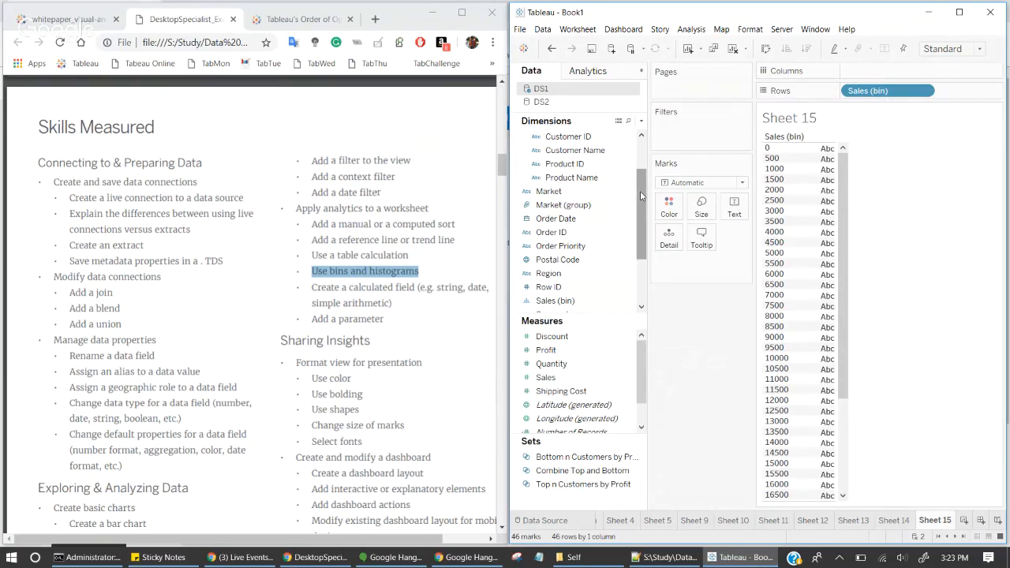
left_click(557, 350)
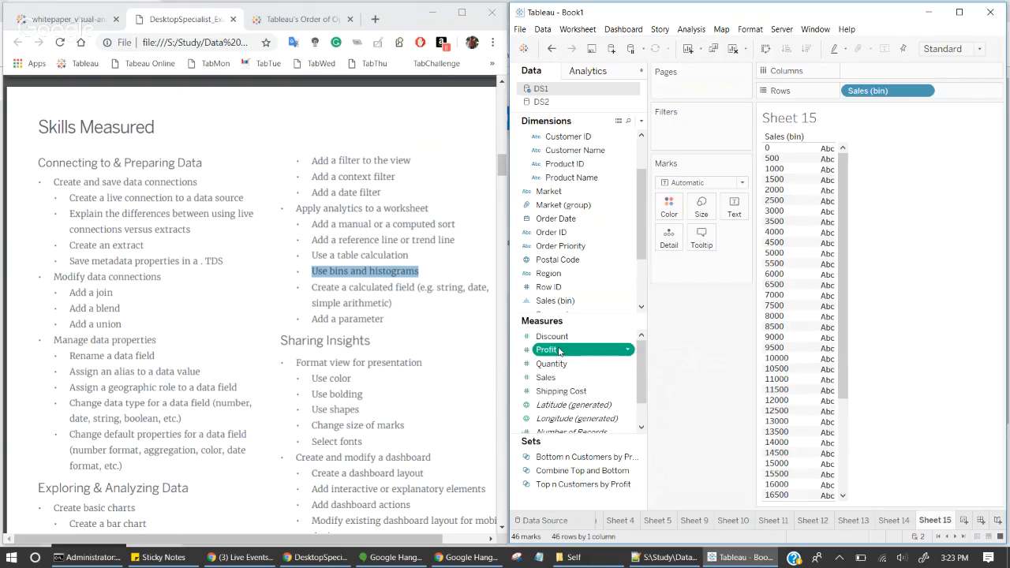
double_click(559, 350)
left_click(702, 182)
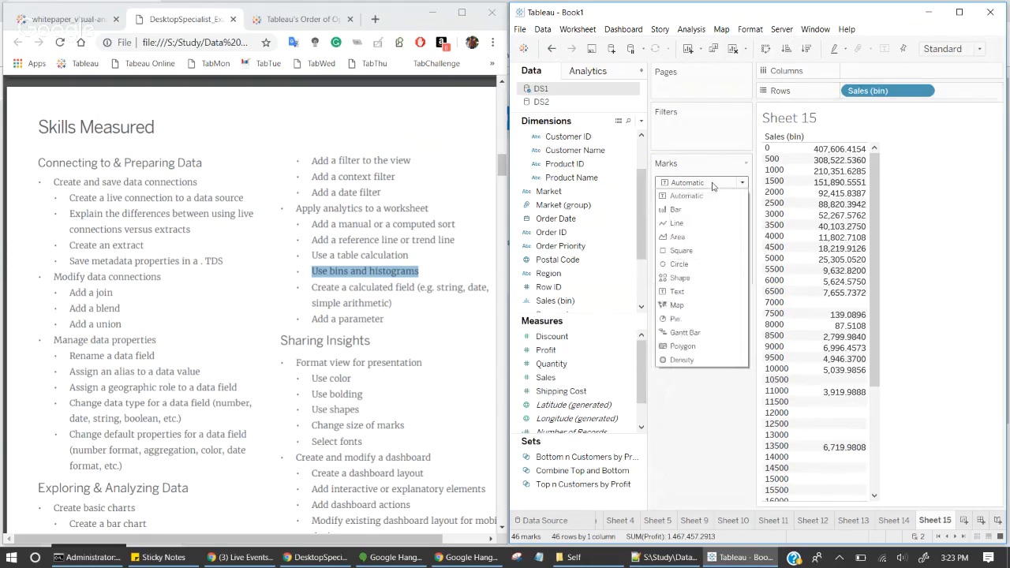
left_click(675, 210)
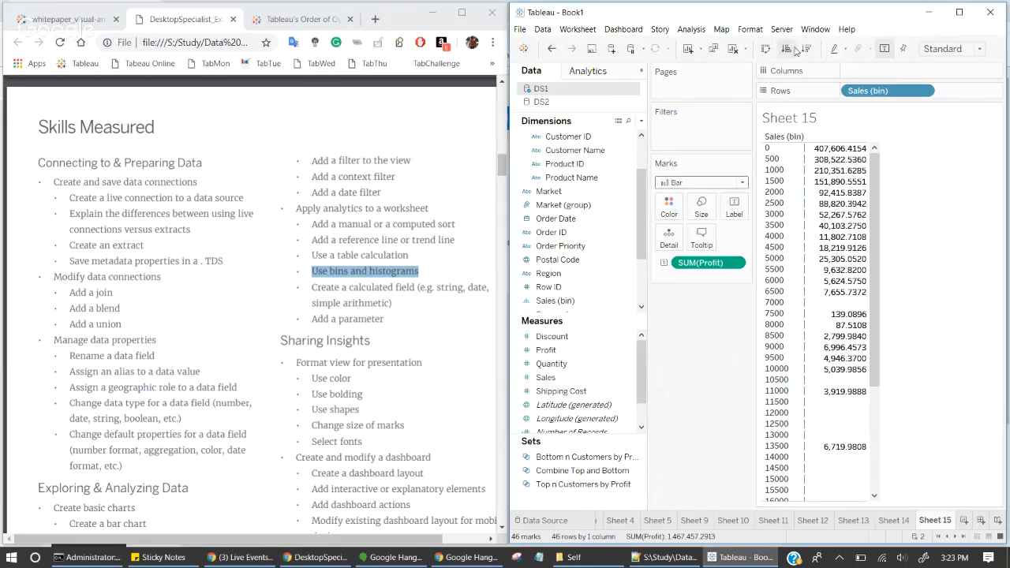
Step: Move SUM(Profit) from the marks to Columns so each Sales bin is drawn as a horizontal bar
left_click(766, 49)
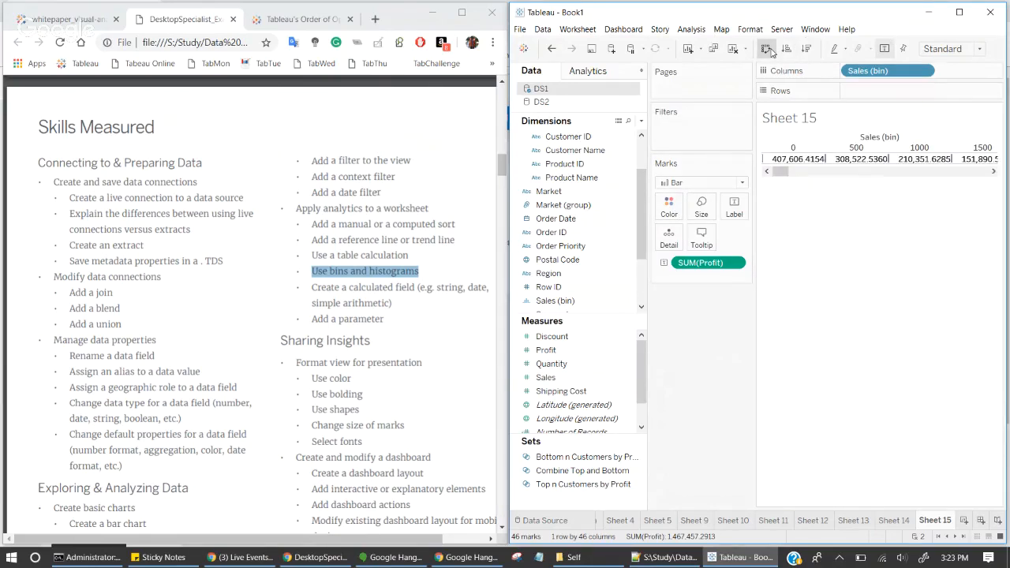
left_click(766, 49)
left_click_drag(699, 263, 868, 71)
mouse_move(853, 150)
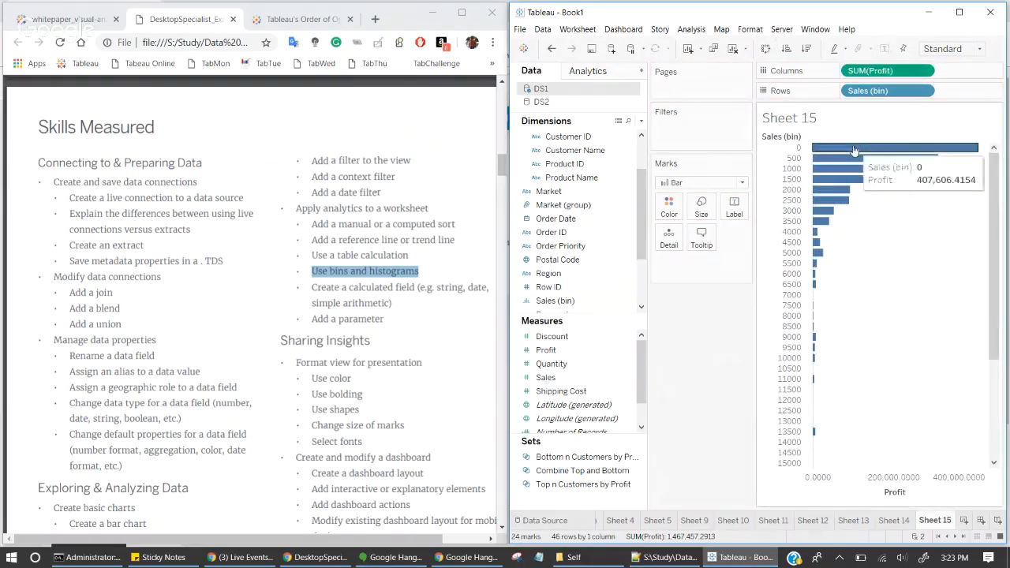
Step: Add a new worksheet and start a calculated field from Product Name with the function reference expanded
left_click(963, 521)
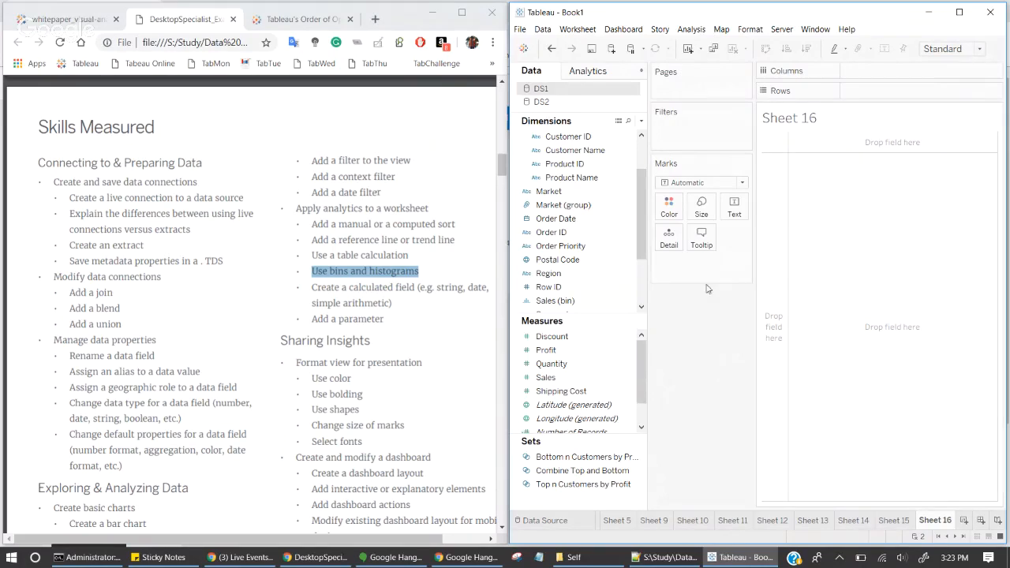
right_click(573, 177)
mouse_move(615, 253)
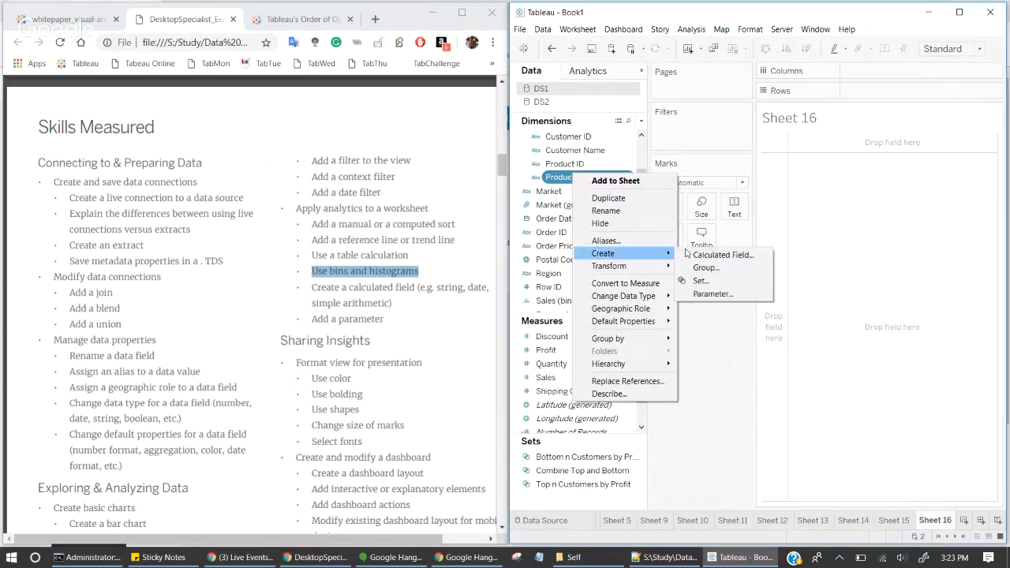
left_click(698, 255)
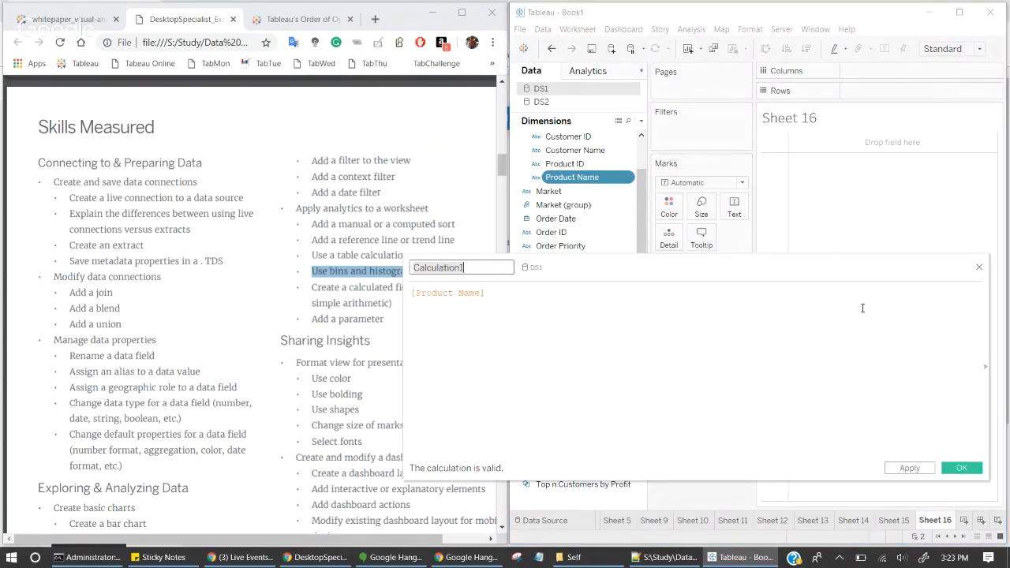
left_click(986, 366)
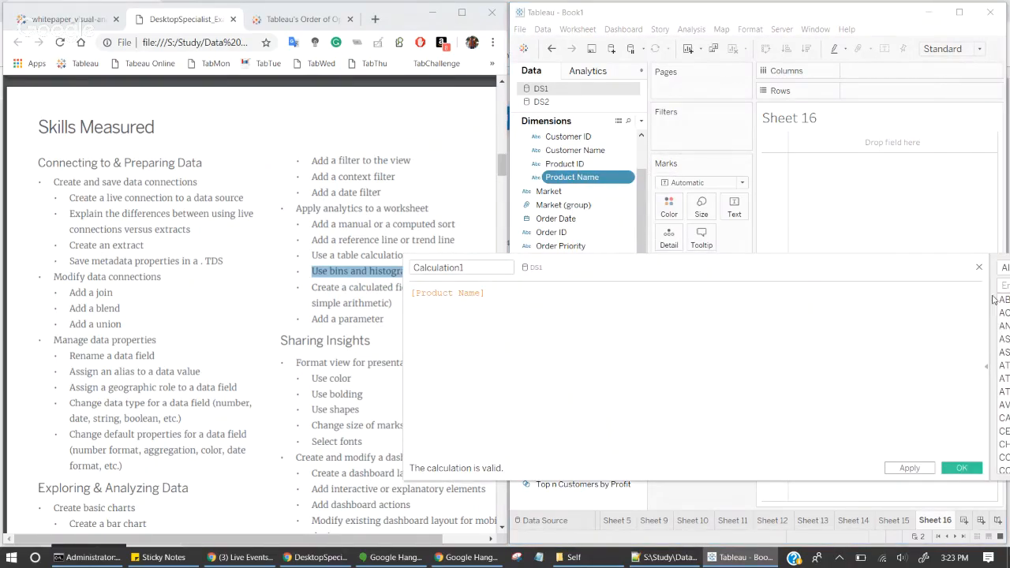
left_click_drag(865, 265, 544, 315)
Step: Search the function reference for "str" and for "da", and clear the search
left_click(712, 336)
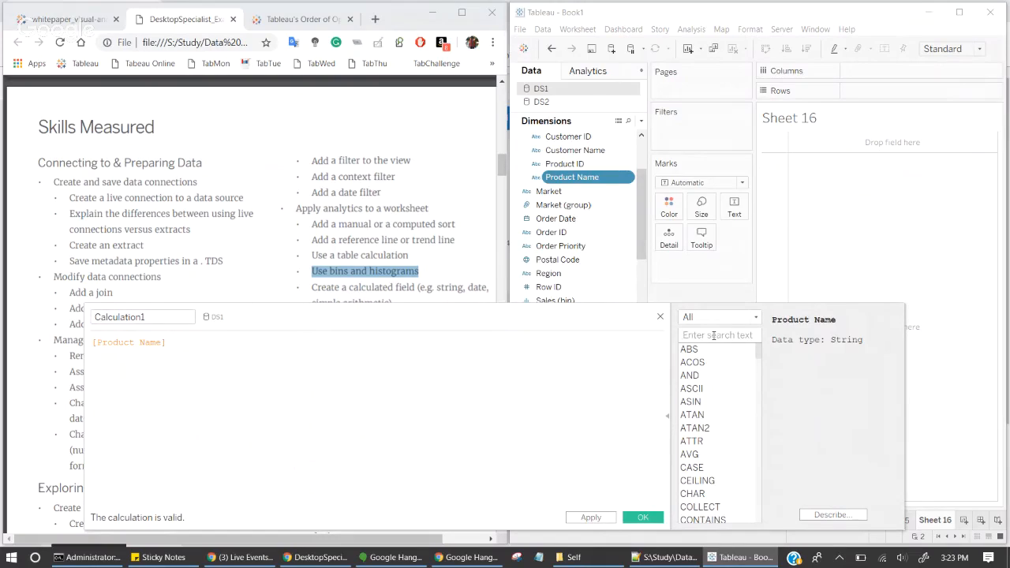
type("str")
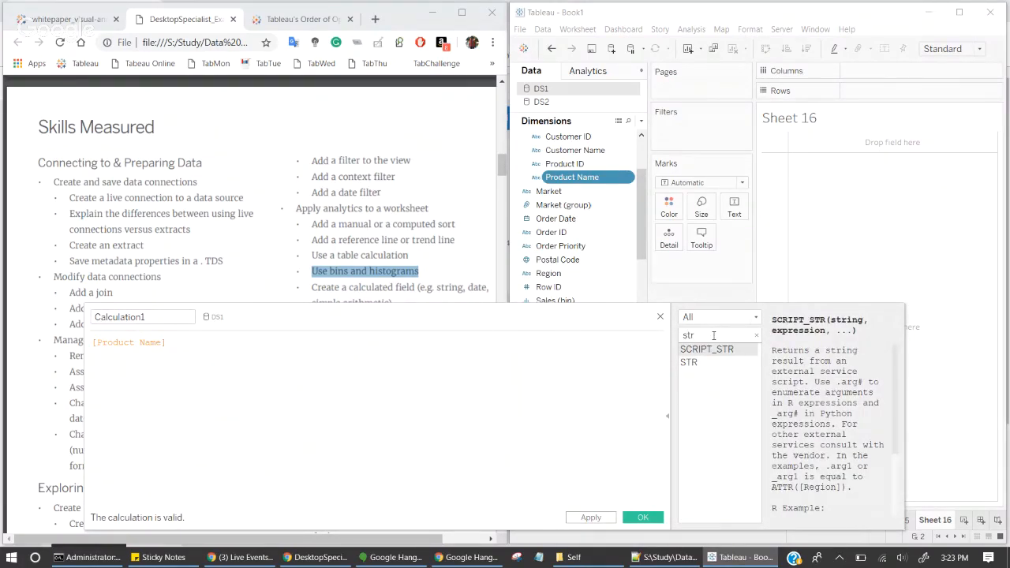
key("BackSpace")
key("BackSpace")
key("BackSpace")
type("da")
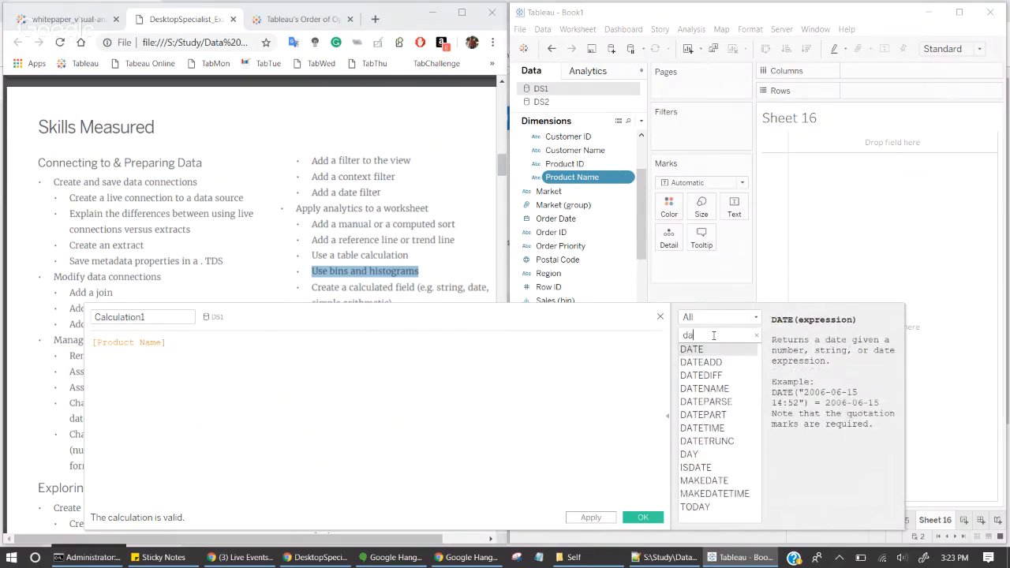
key("BackSpace")
key("BackSpace")
Step: Browse the function reference by the String, Date and Number categories
left_click_drag(566, 310, 594, 319)
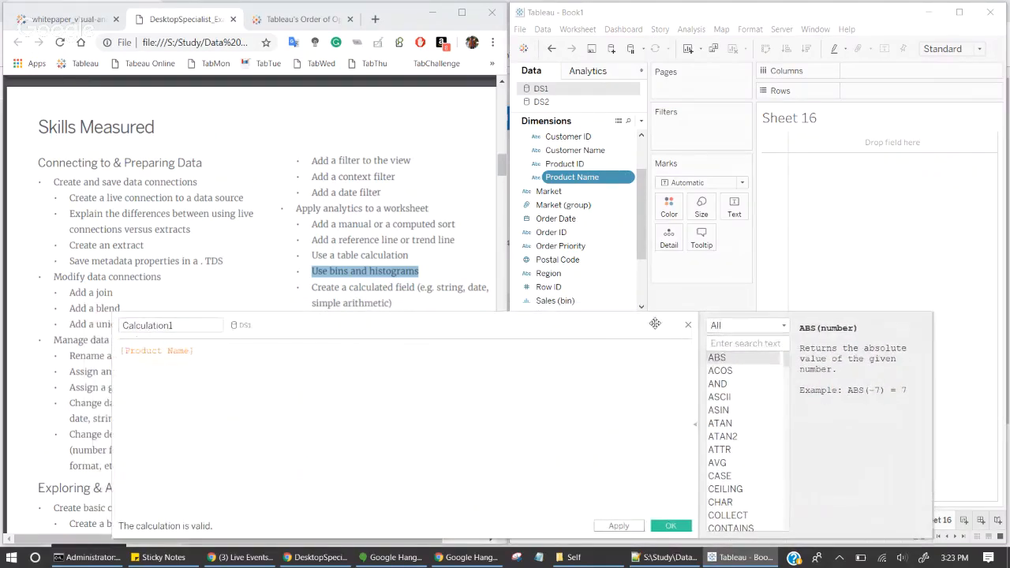
left_click(785, 327)
left_click(724, 365)
left_click(785, 327)
left_click(733, 381)
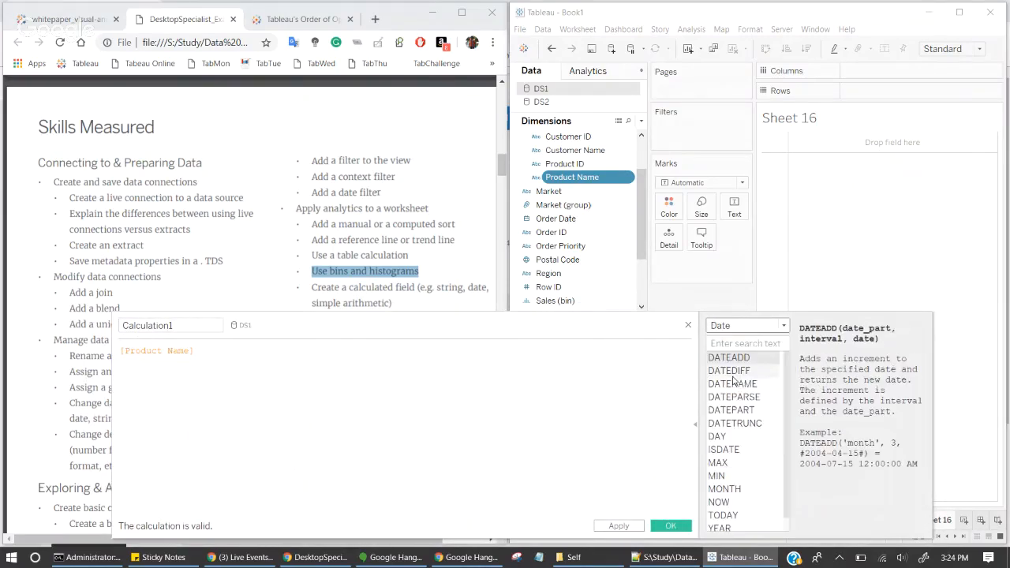
left_click(785, 327)
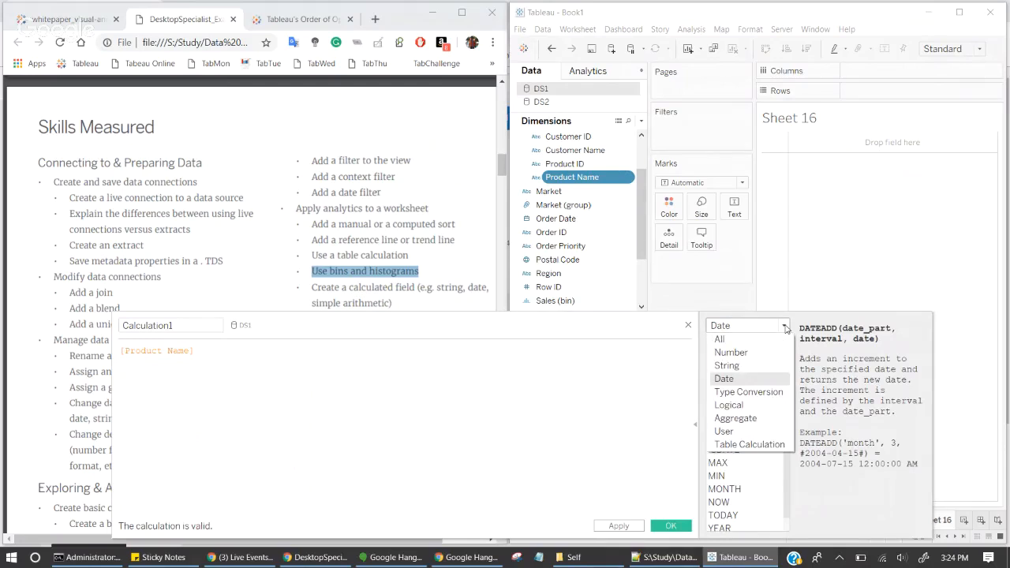
left_click(737, 352)
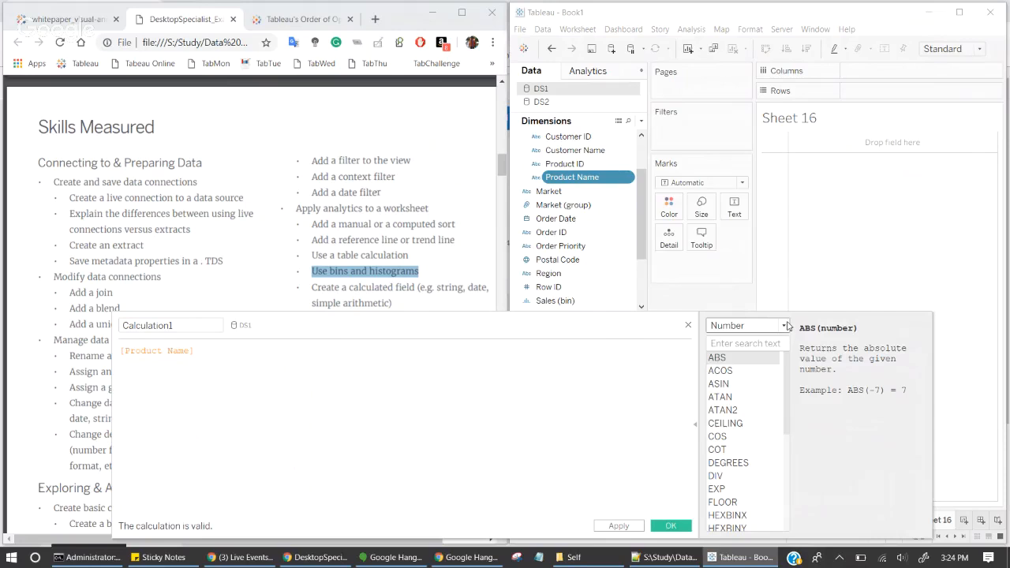
Step: Name the calculated field UPPER and insert the UPPER string function before Product Name in the formula
left_click_drag(187, 329, 105, 311)
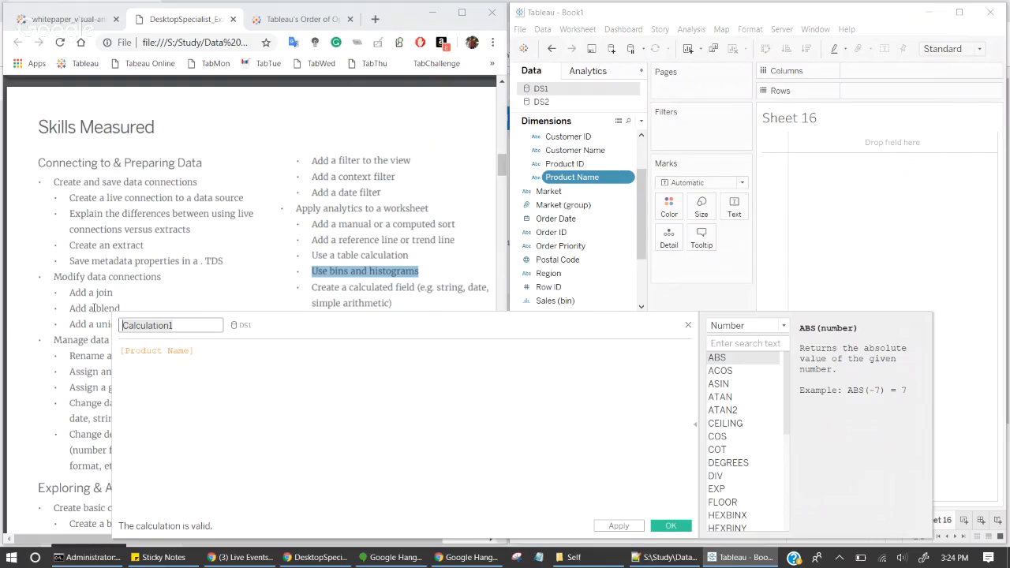
type("UPPER")
left_click(746, 325)
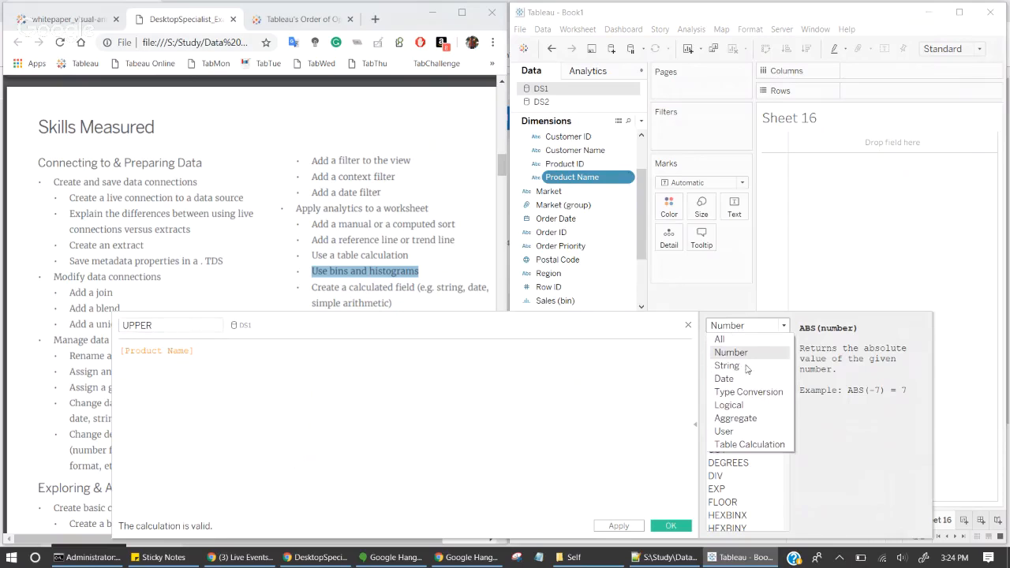
left_click(728, 368)
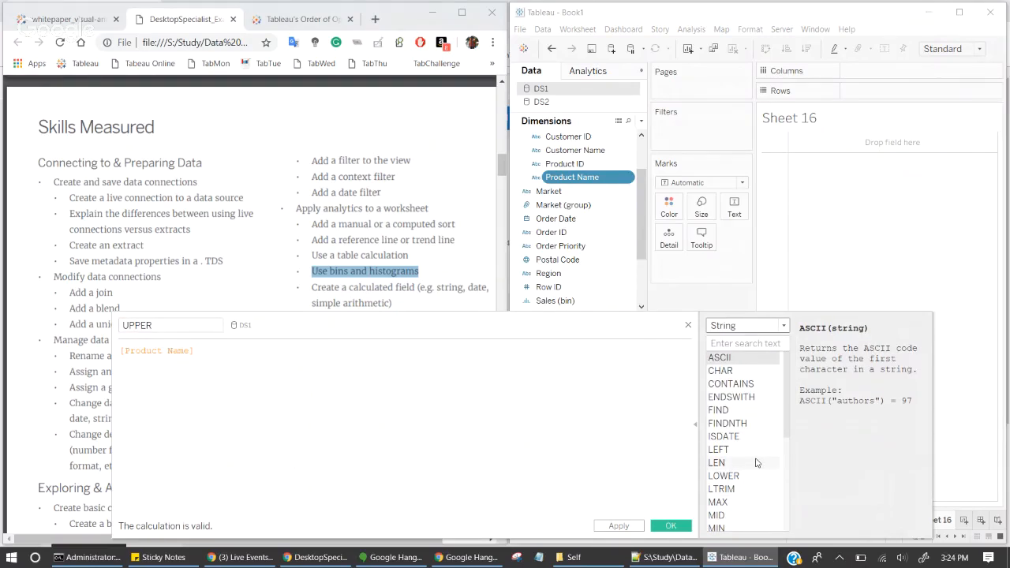
scroll(761, 442, "down", 3)
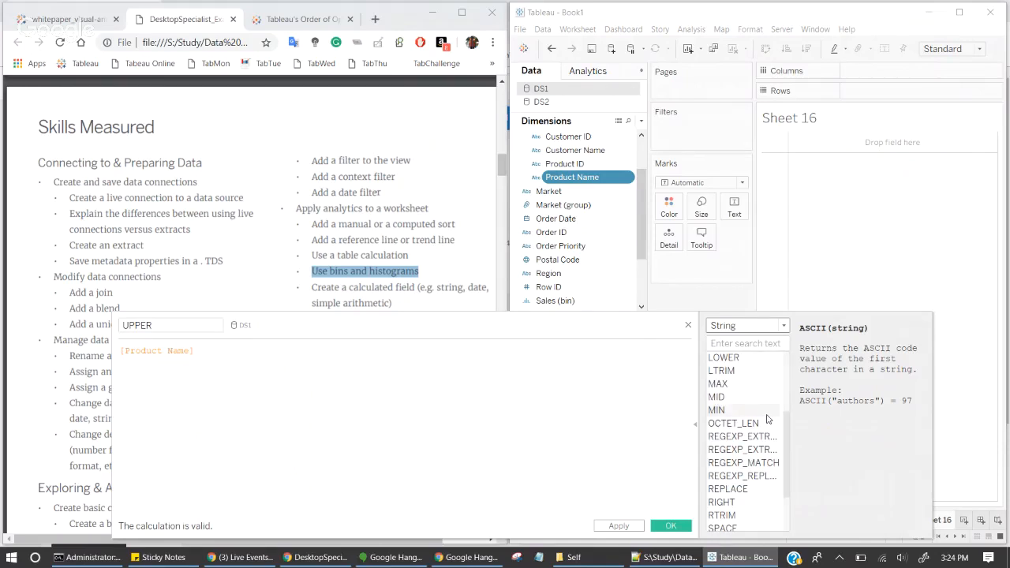
scroll(767, 419, "down", 2)
left_click(721, 515)
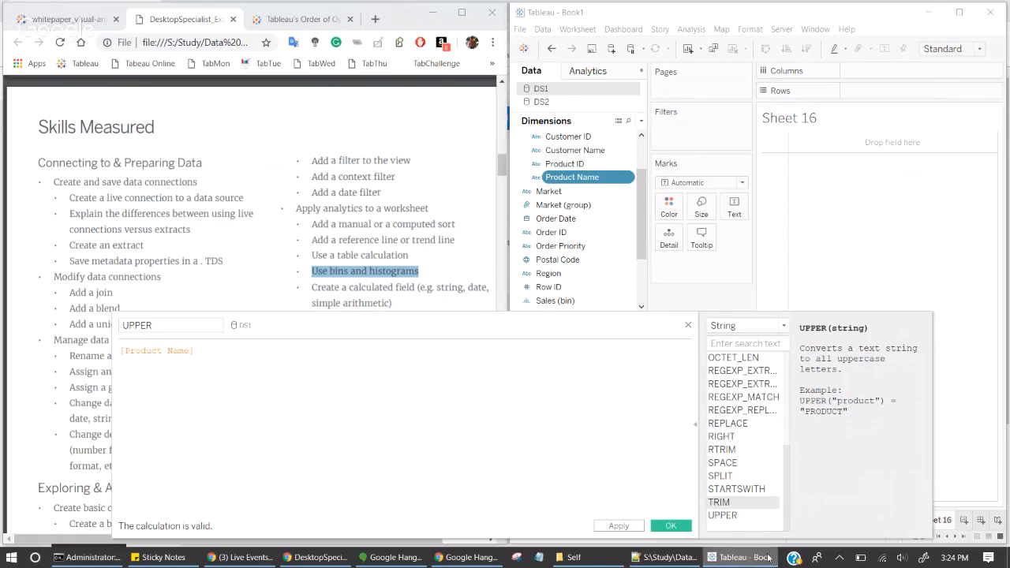
double_click(721, 515)
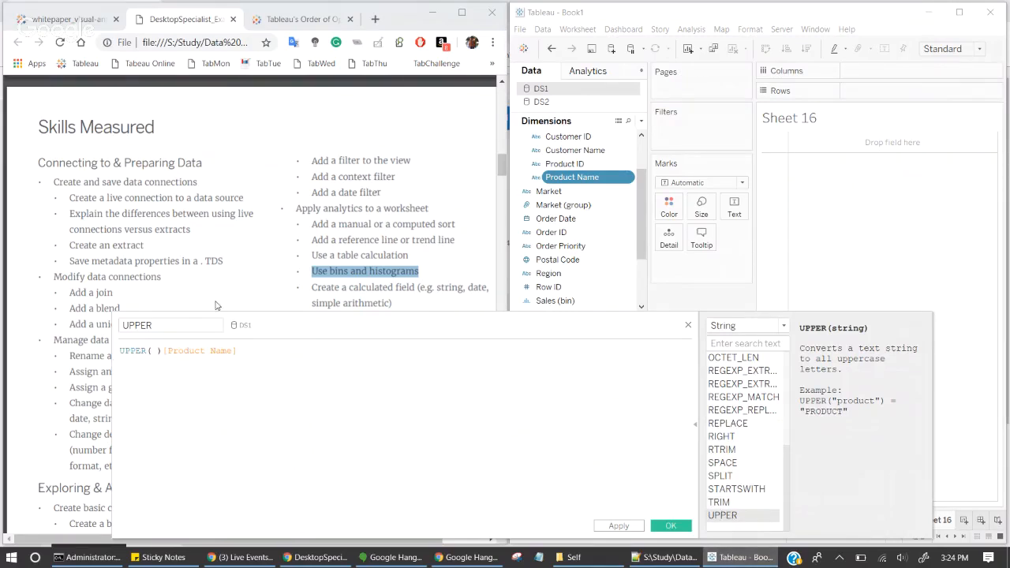
Step: Enclose Product Name in the UPPER function's parentheses and save the calculated field
left_click_drag(238, 351, 164, 351)
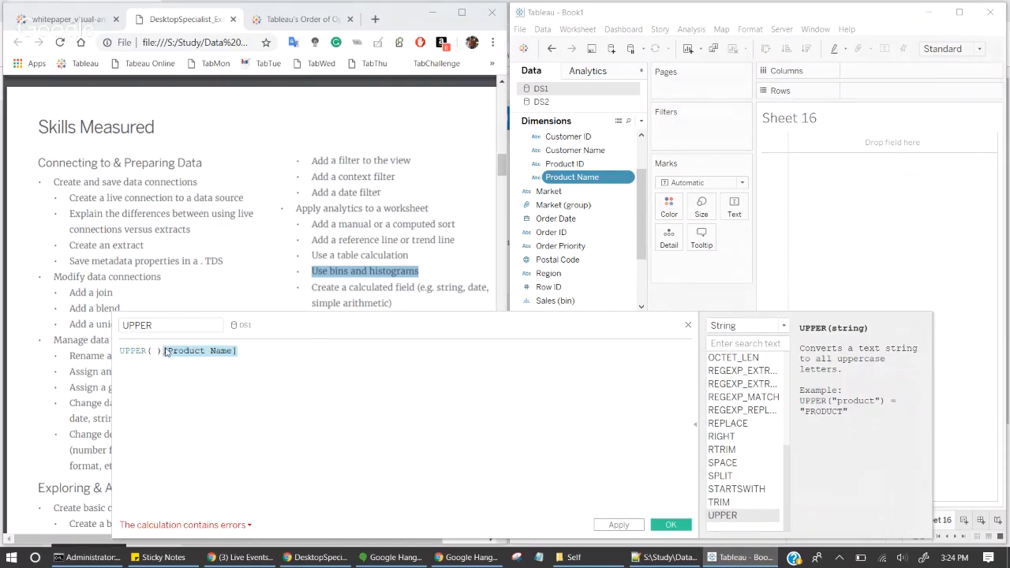
key("End")
type(")")
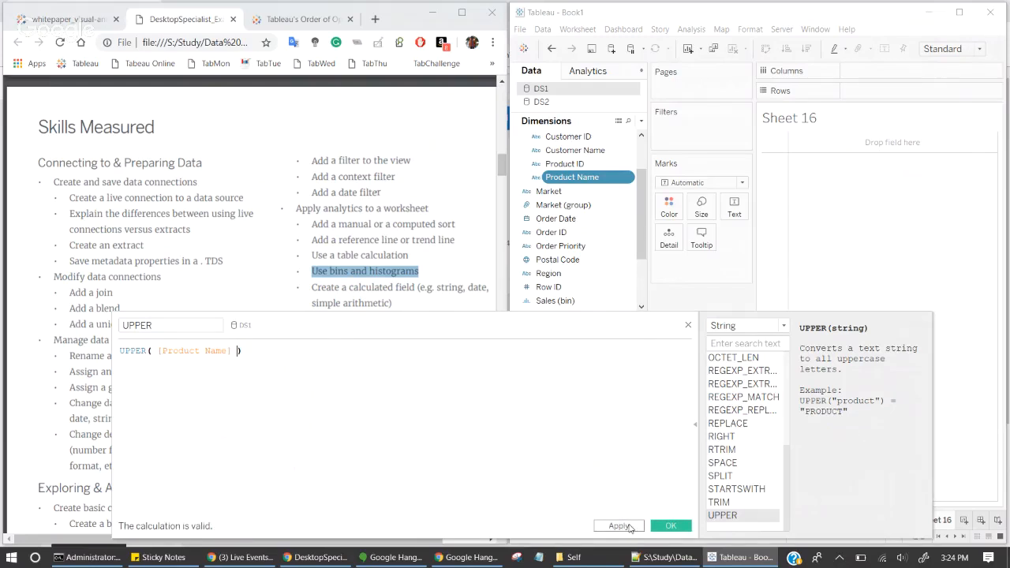
left_click(671, 527)
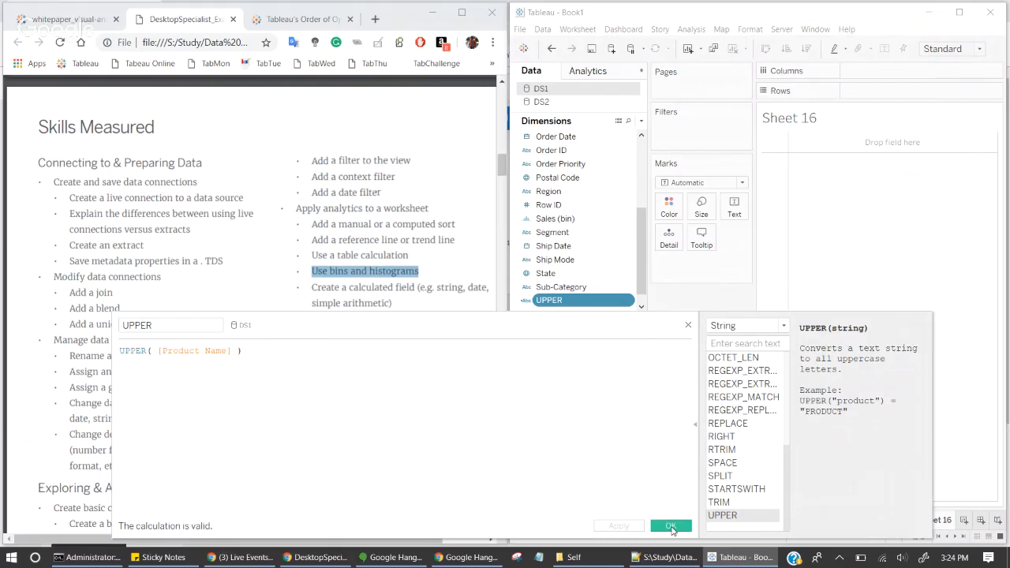
Step: Add the UPPER calculated field to Rows and highlight "Add a parameter" in the exam guide
left_click_drag(548, 300, 890, 118)
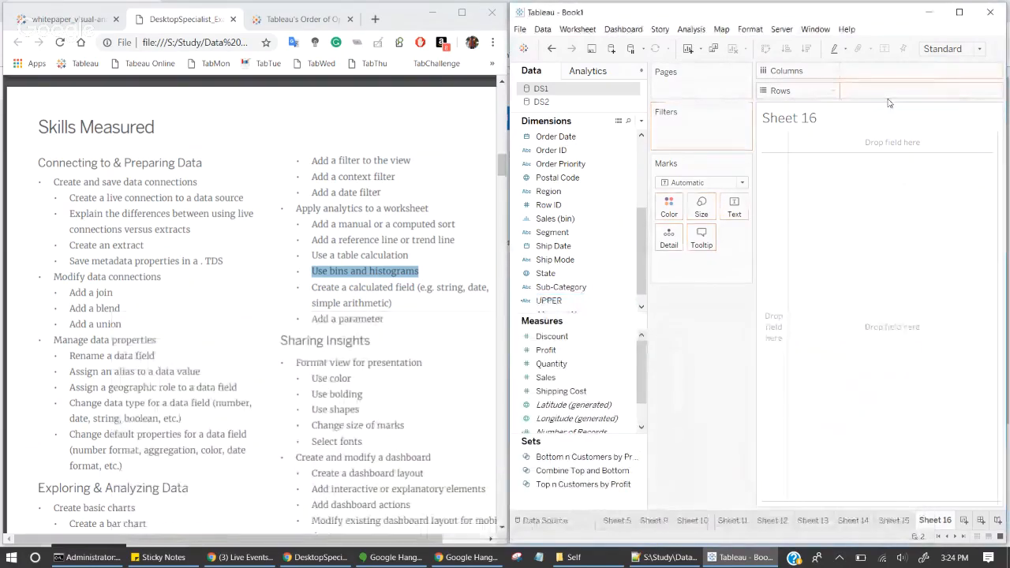
left_click_drag(552, 300, 873, 101)
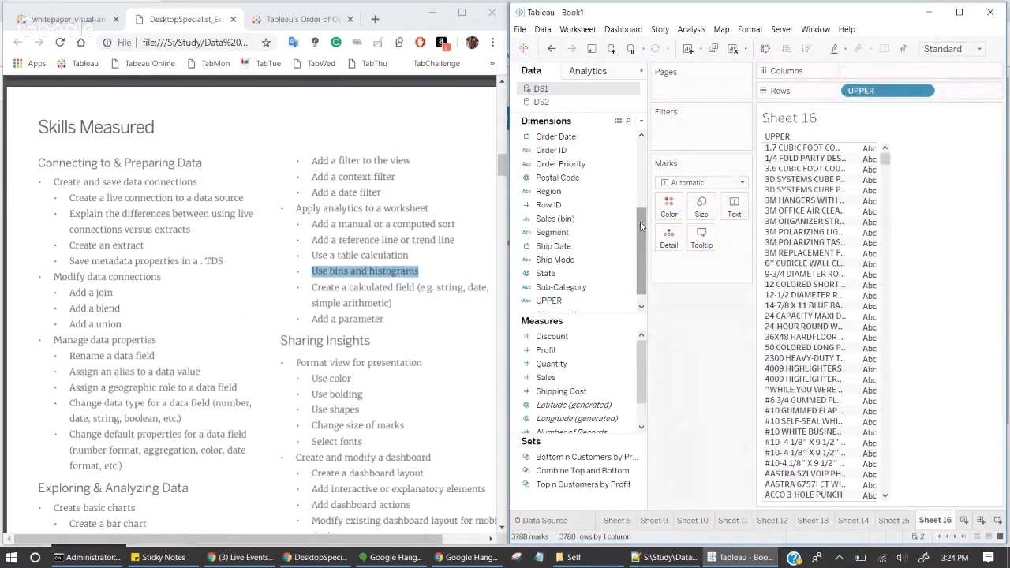
left_click(388, 319)
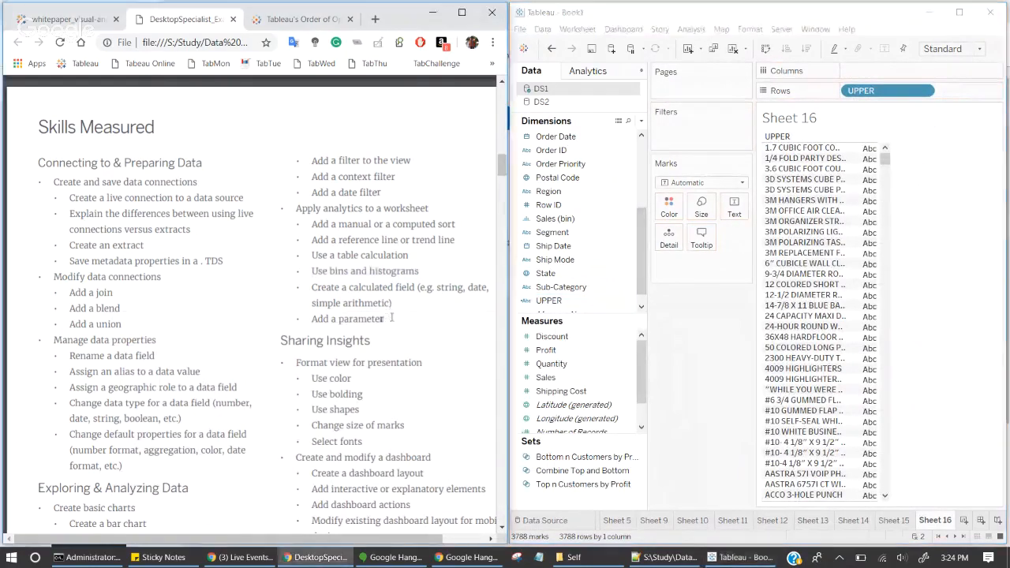
triple_click(380, 318)
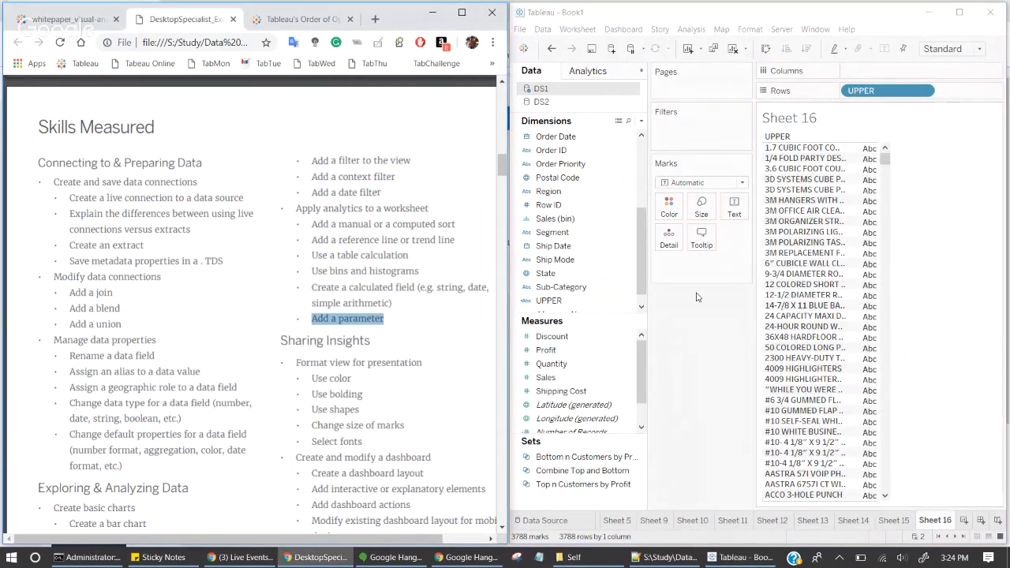
Step: Create an Integer parameter named Test Parameter that allows a range of values with a minimum of 1
right_click(556, 495)
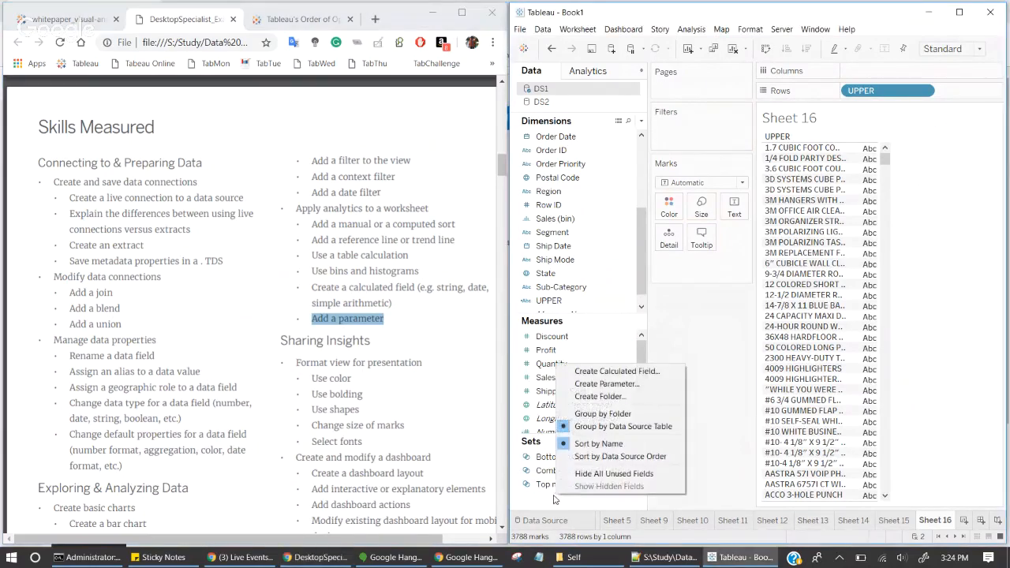
left_click(602, 387)
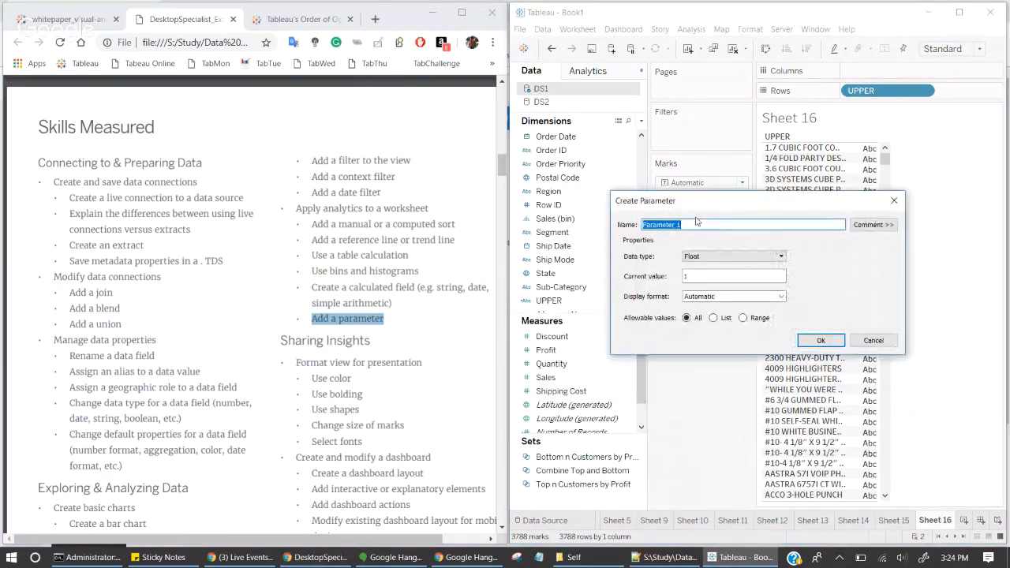
type("Test")
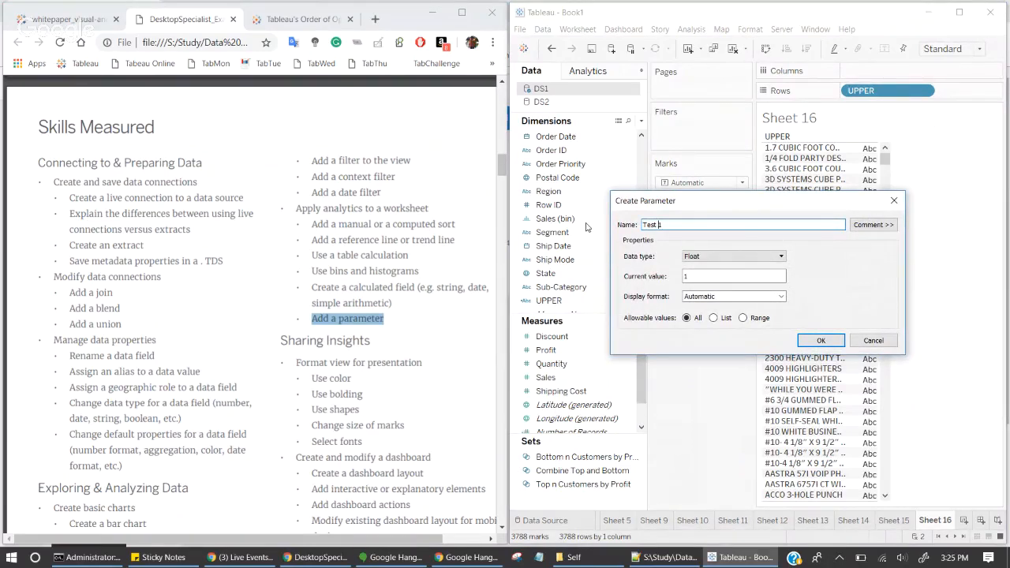
type(" Parameter1")
left_click(714, 256)
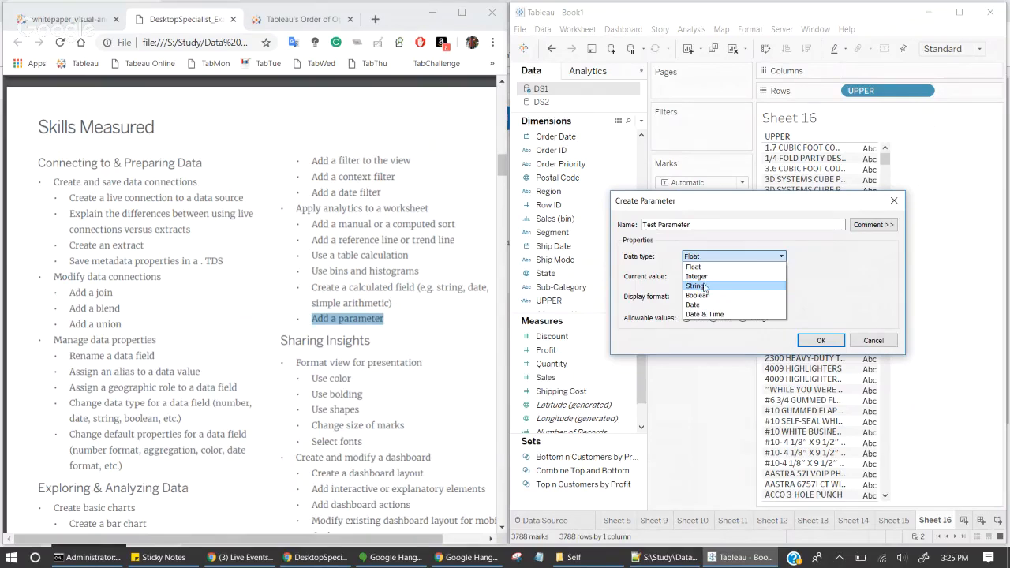
left_click(709, 277)
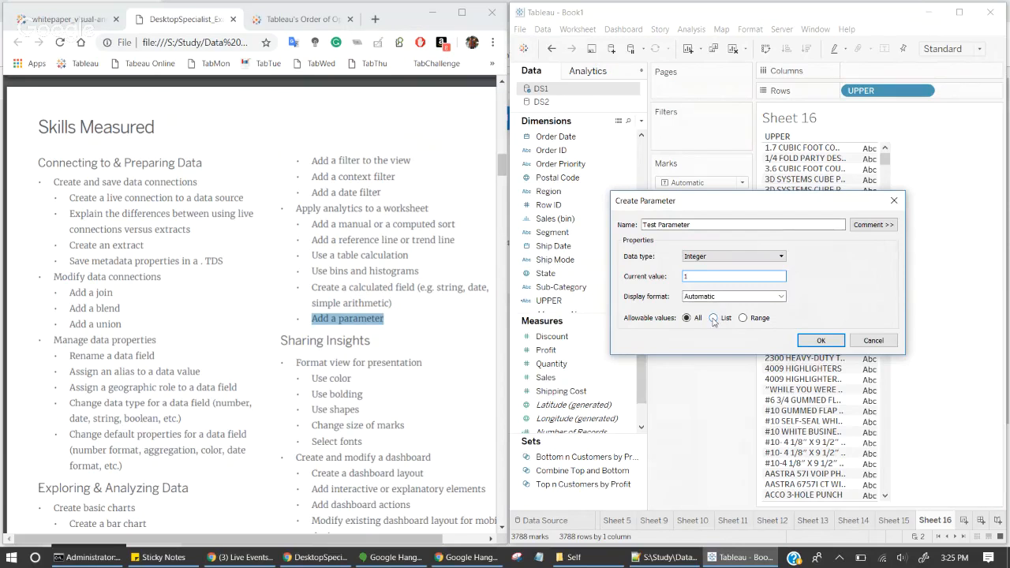
left_click(742, 318)
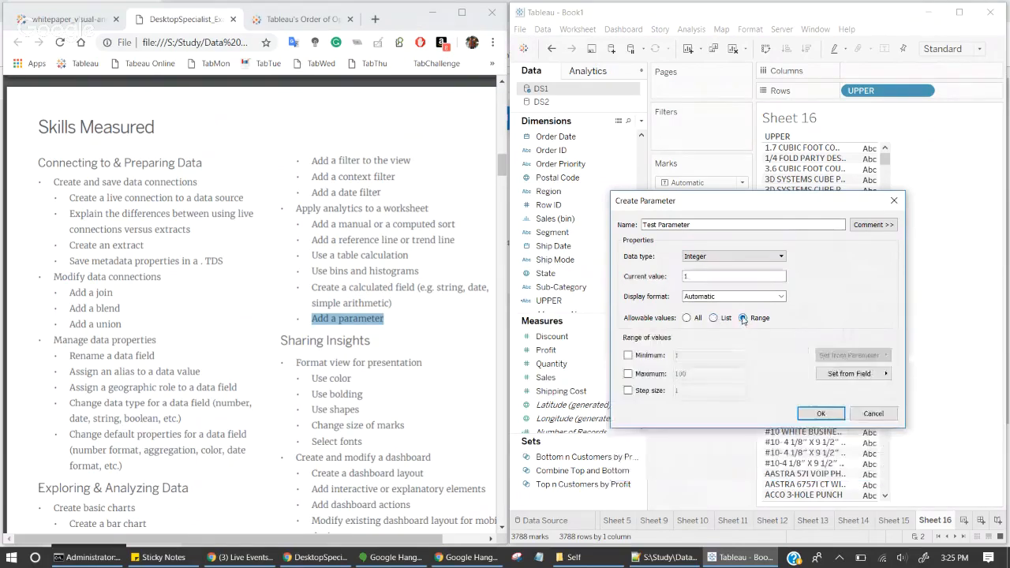
left_click(628, 355)
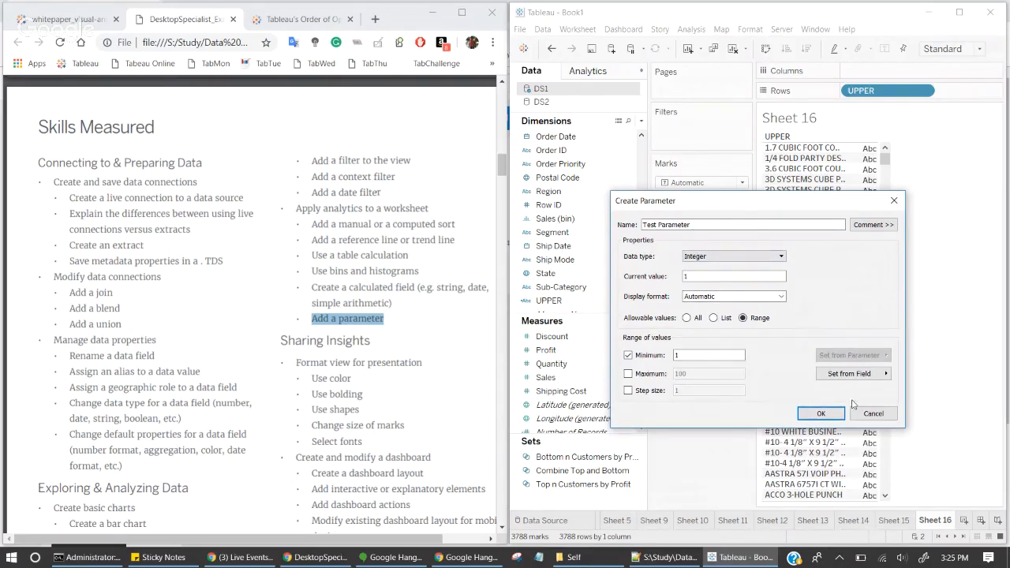
left_click(821, 413)
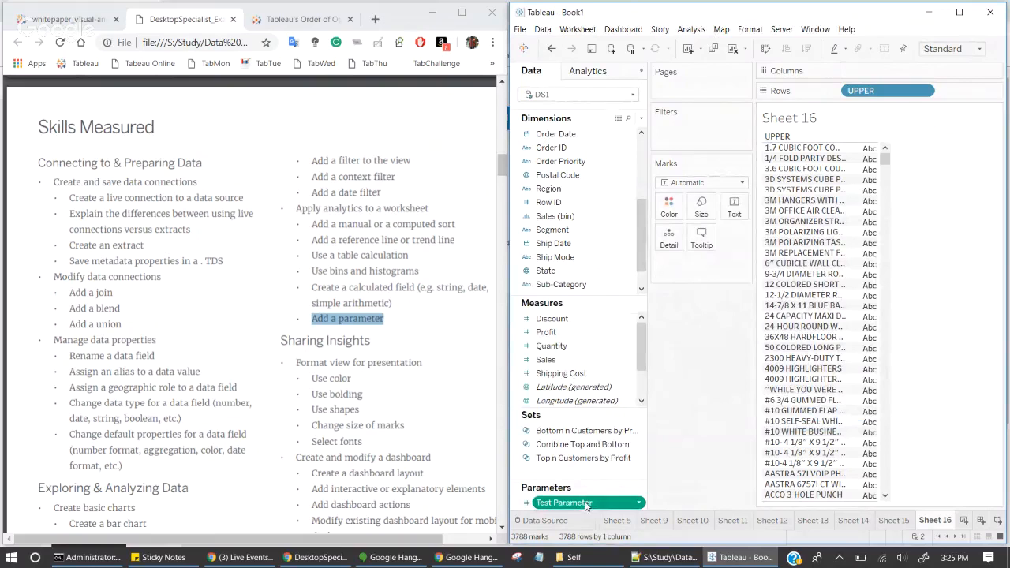
Step: Limit the Top n Customers by Profit set by Test Parameter and apply the set as a filter on the sheet
right_click(586, 463)
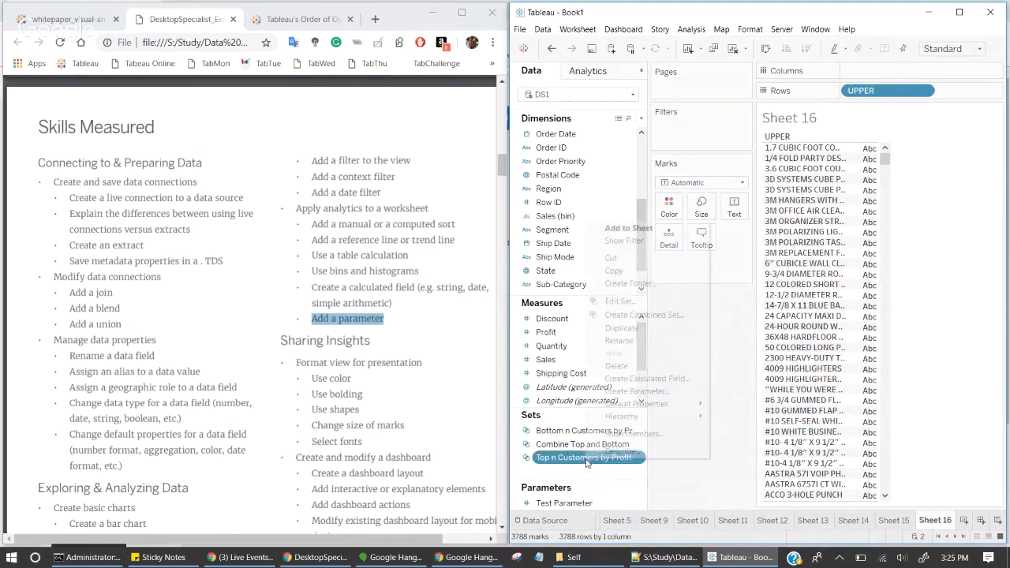
left_click(634, 301)
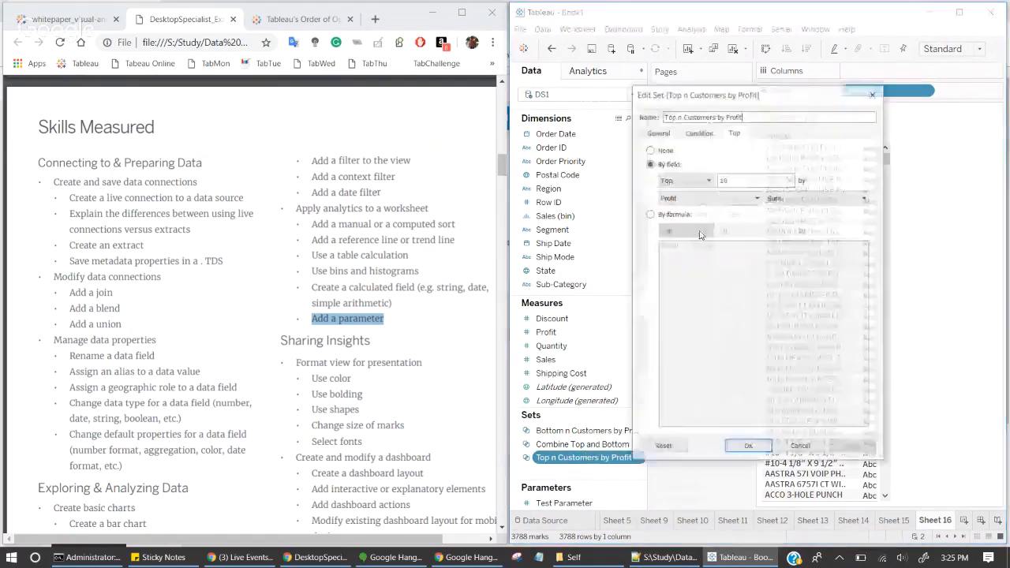
left_click(790, 180)
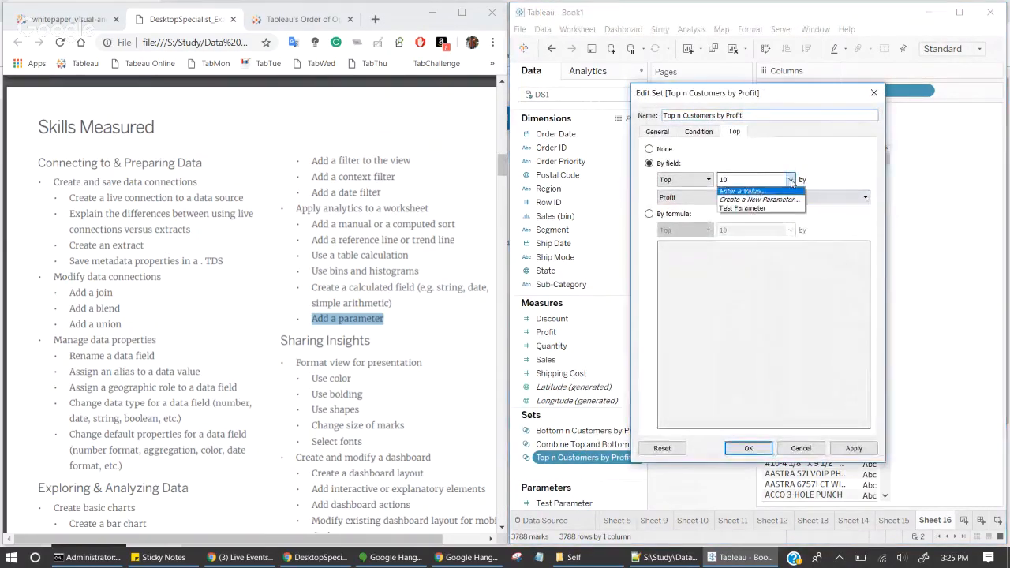
left_click(742, 208)
left_click(853, 448)
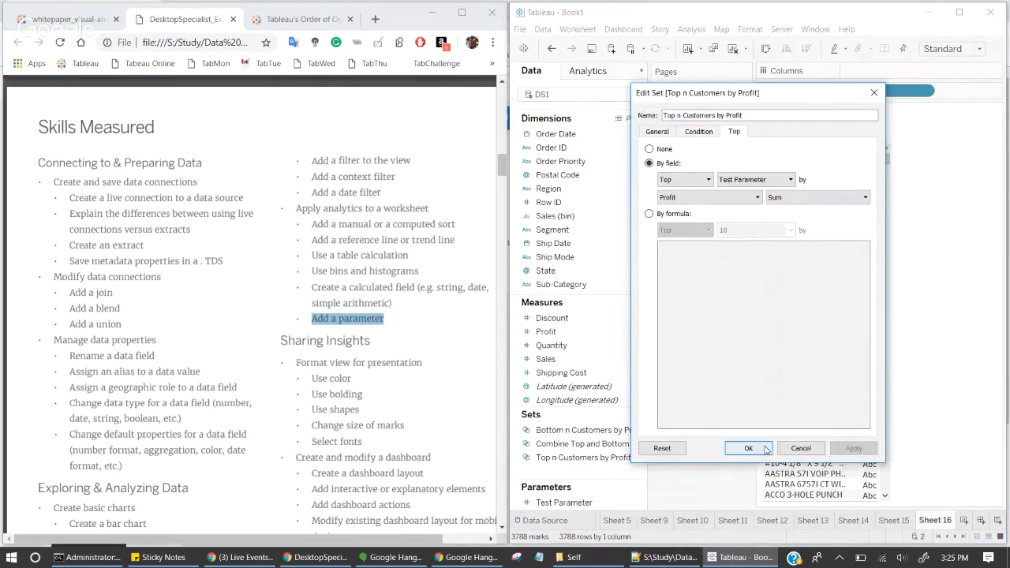
left_click(748, 448)
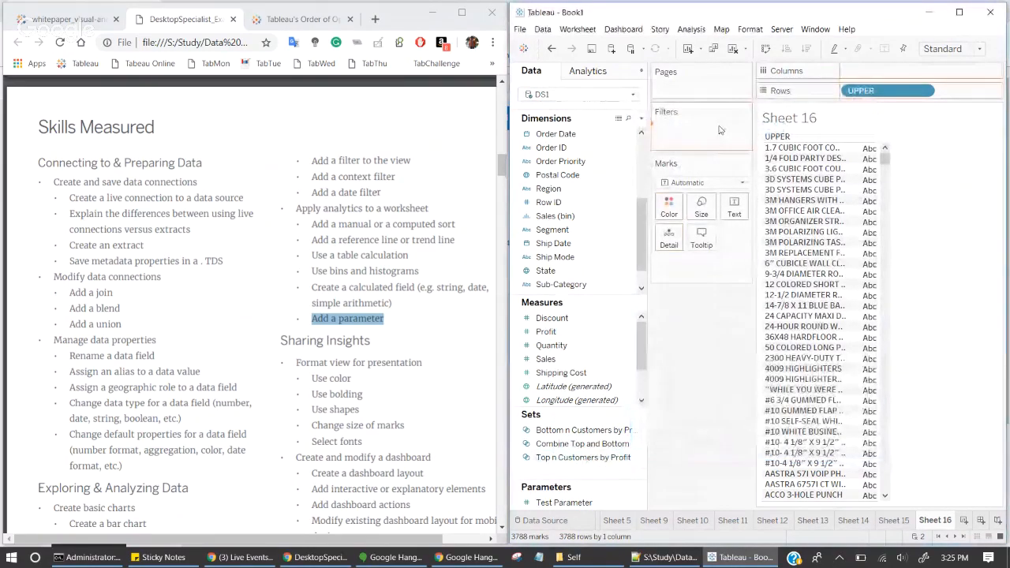
left_click_drag(718, 129, 714, 130)
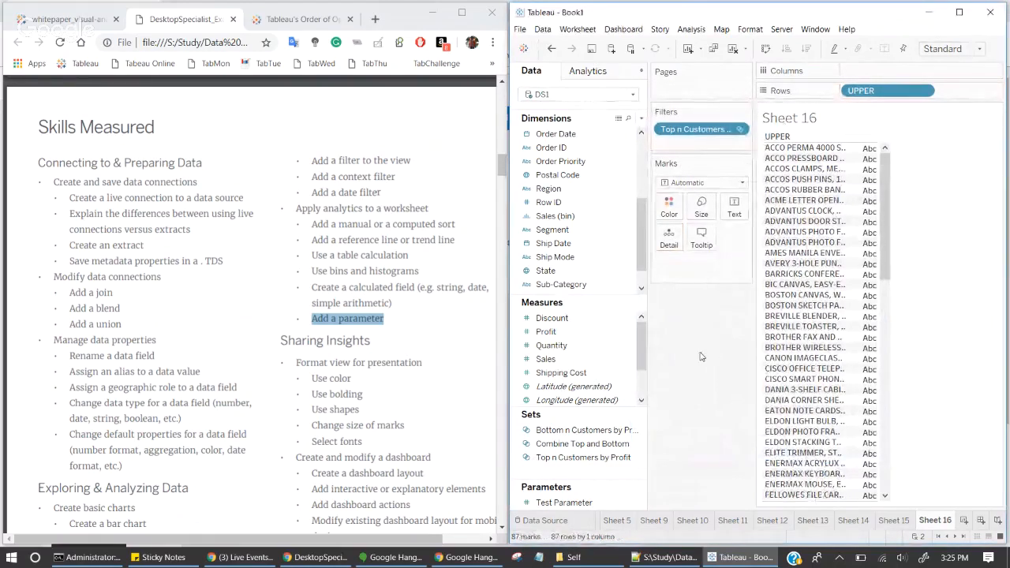
Step: Review the "Create basic charts" skills in the exam guide, highlighting the whole list and the highlight table item
left_click(404, 322)
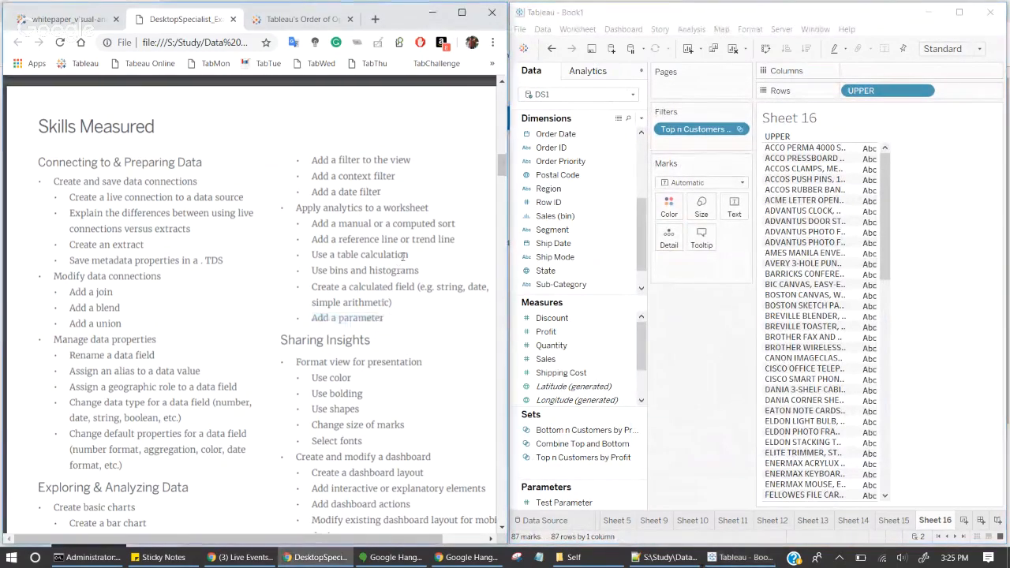
scroll(379, 253, "down", 3)
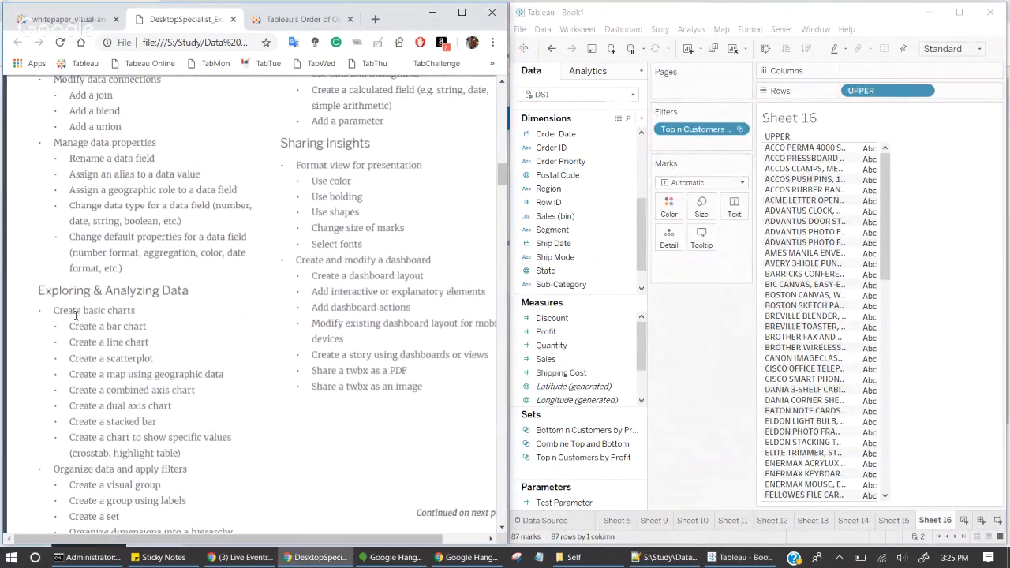
left_click_drag(52, 310, 183, 455)
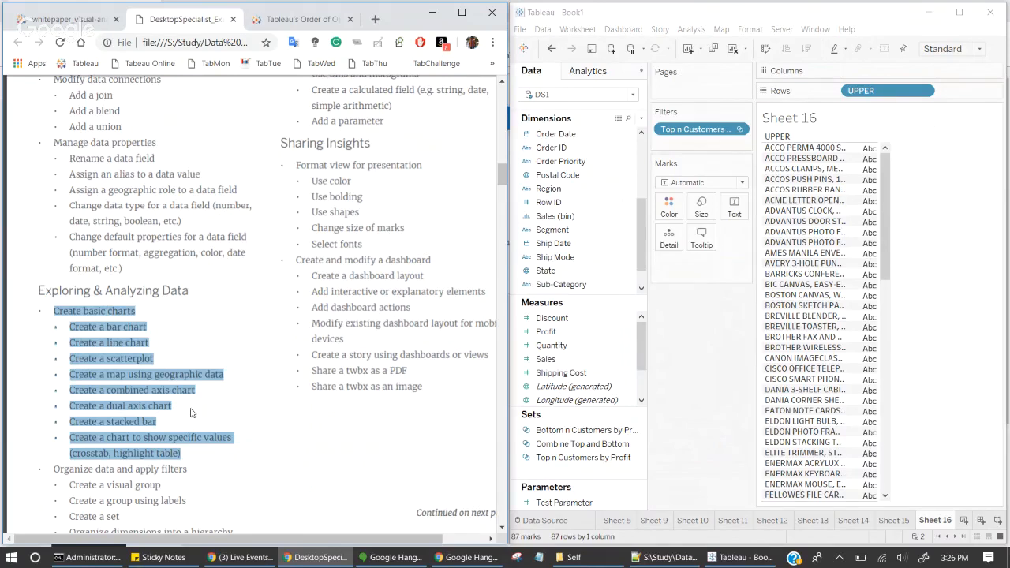
left_click_drag(113, 454, 180, 450)
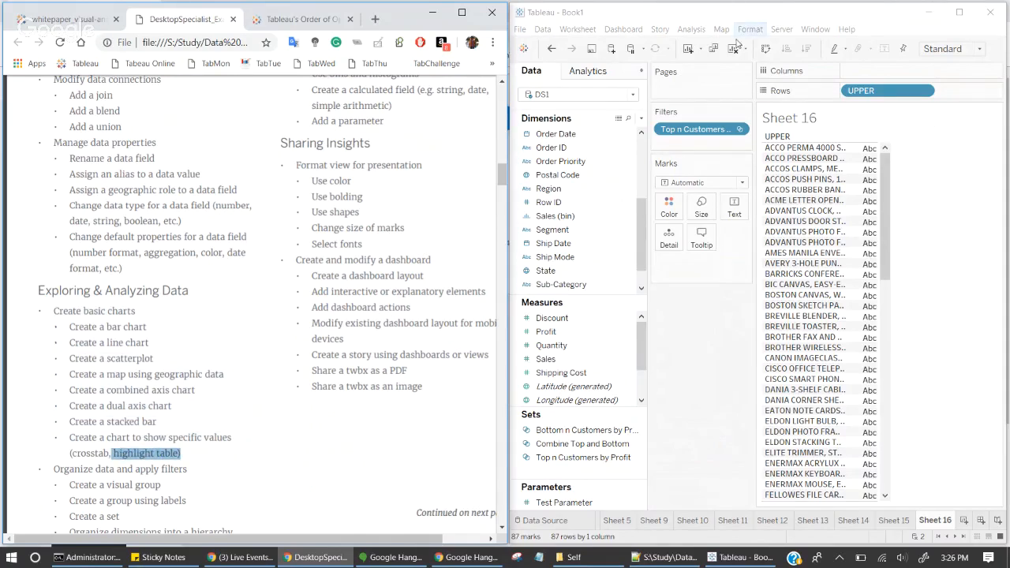
left_click(705, 32)
left_click(705, 32)
left_click(377, 298)
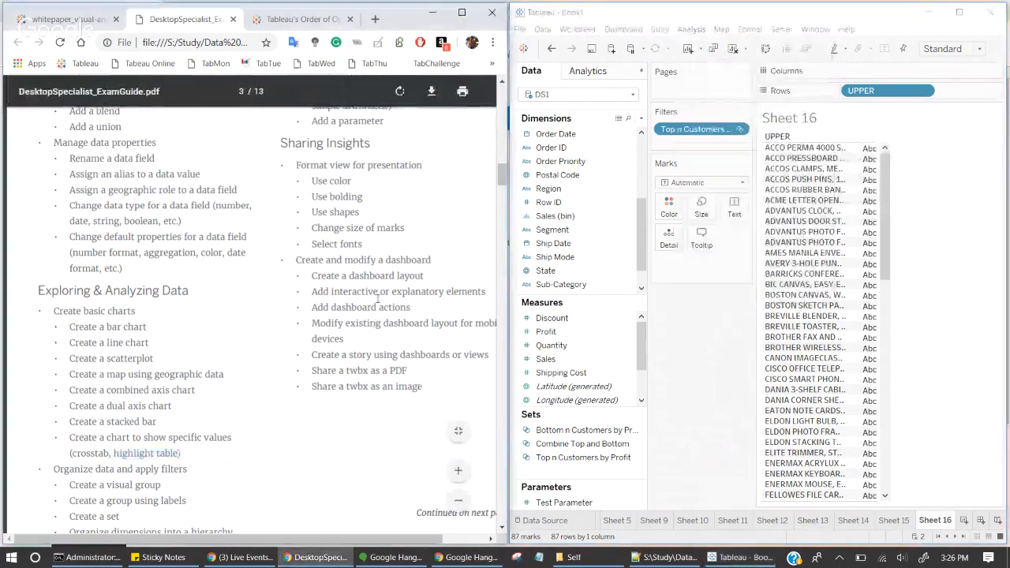
Step: Return to the filter skills in the exam guide and highlight them, followed by the manual sort item
scroll(378, 298, "down", 3)
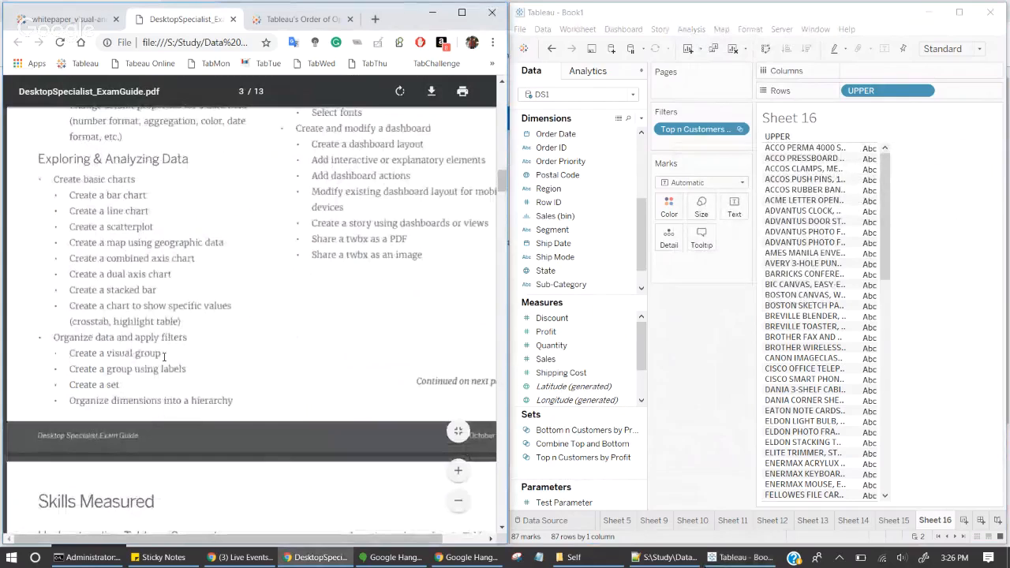
scroll(398, 343, "up", 5)
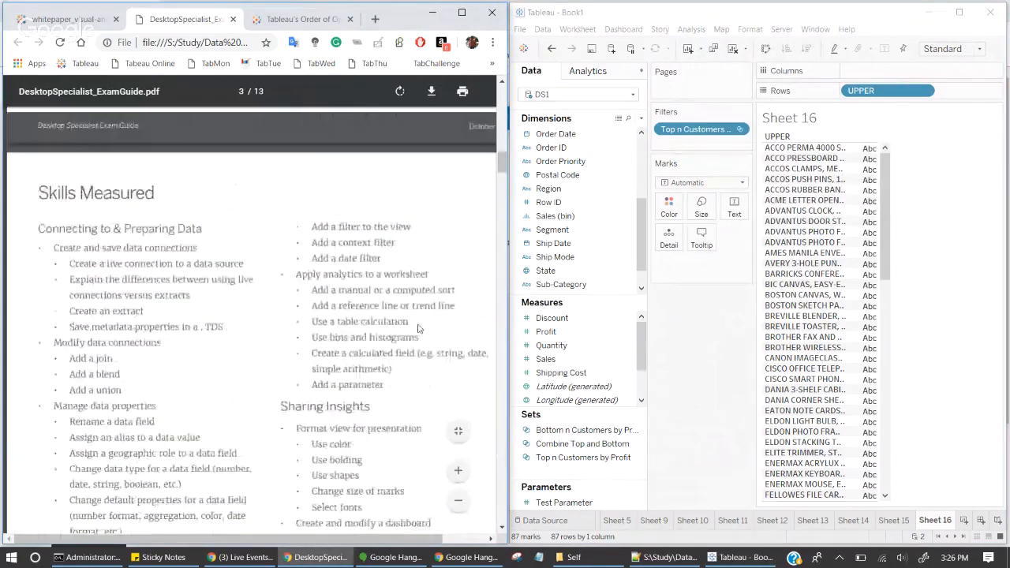
scroll(440, 292, "down", 1)
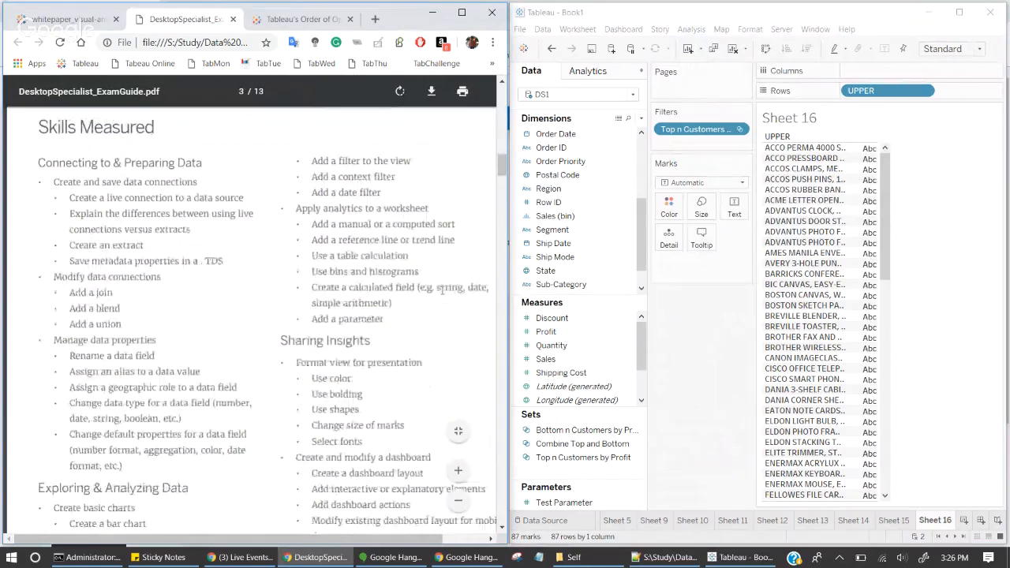
left_click_drag(313, 162, 391, 195)
left_click(391, 195)
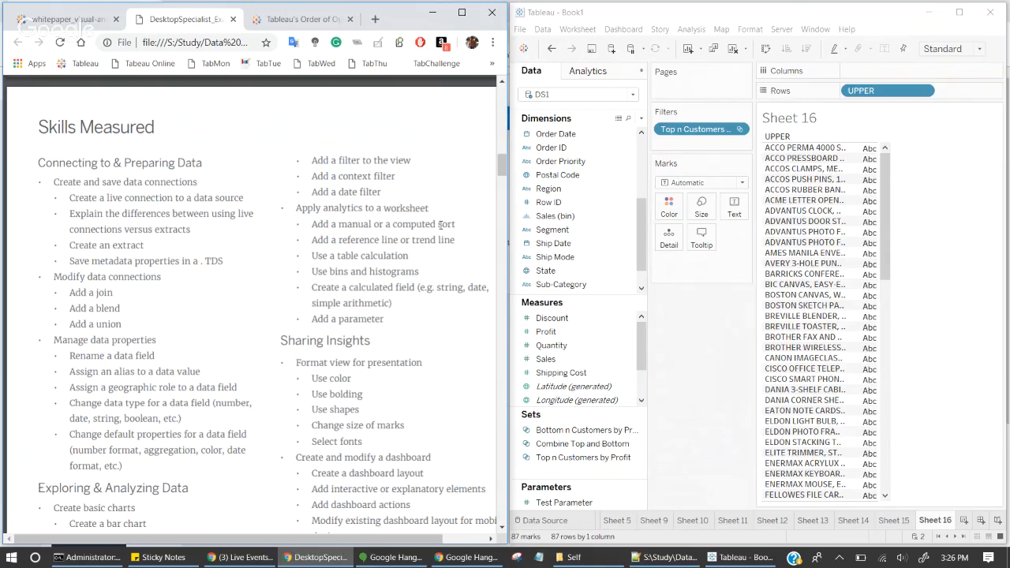
left_click_drag(337, 226, 388, 226)
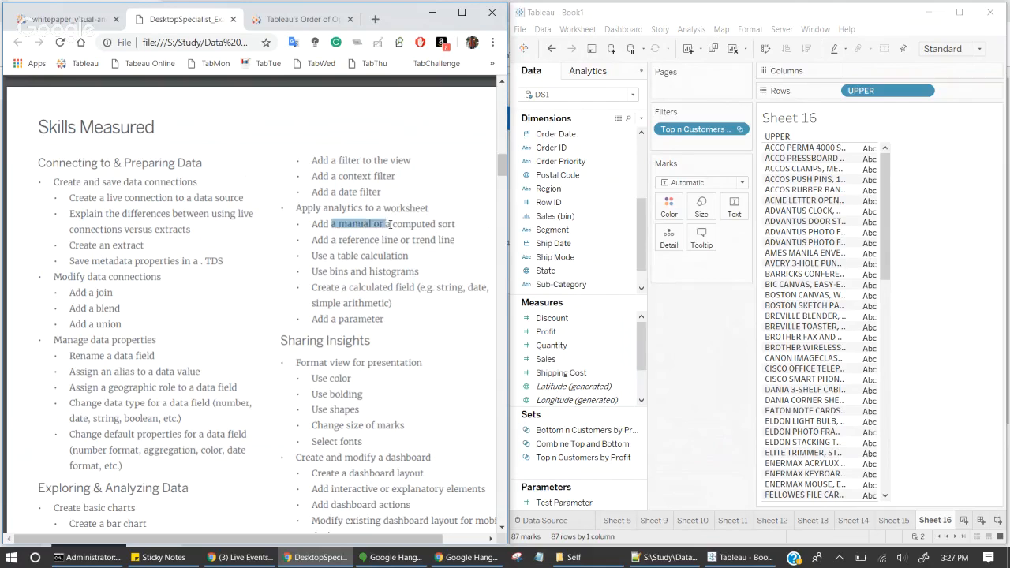
left_click(392, 226)
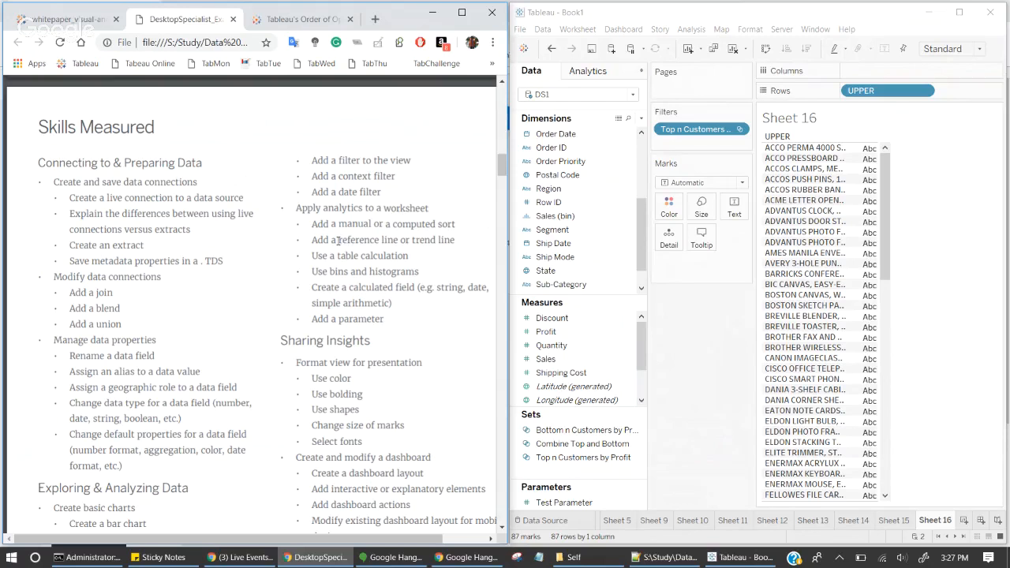
Step: Highlight the reference or trend line skill, view the available analytics options, and highlight "table calculation" in the guide
left_click_drag(338, 240, 436, 240)
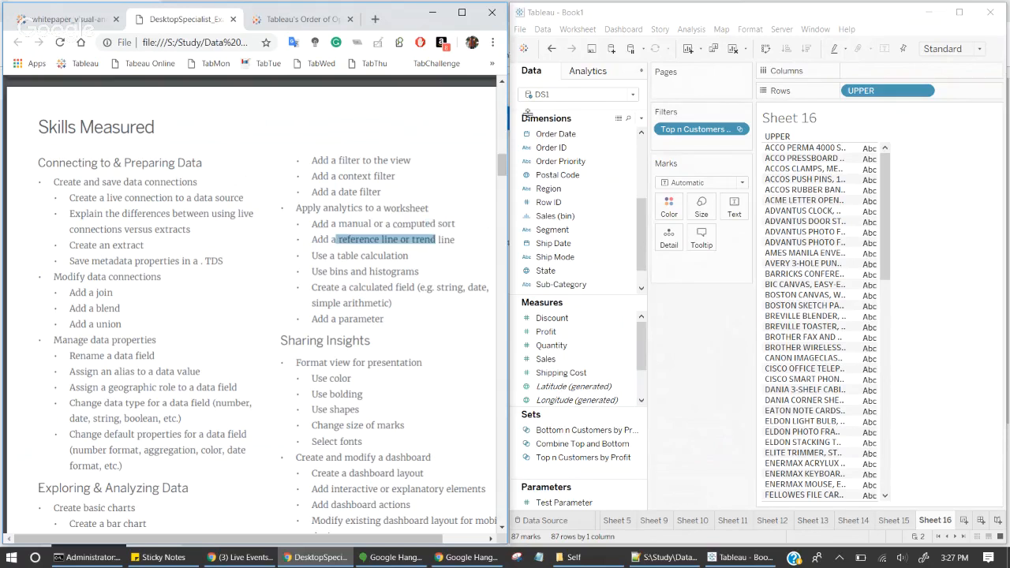
left_click(581, 77)
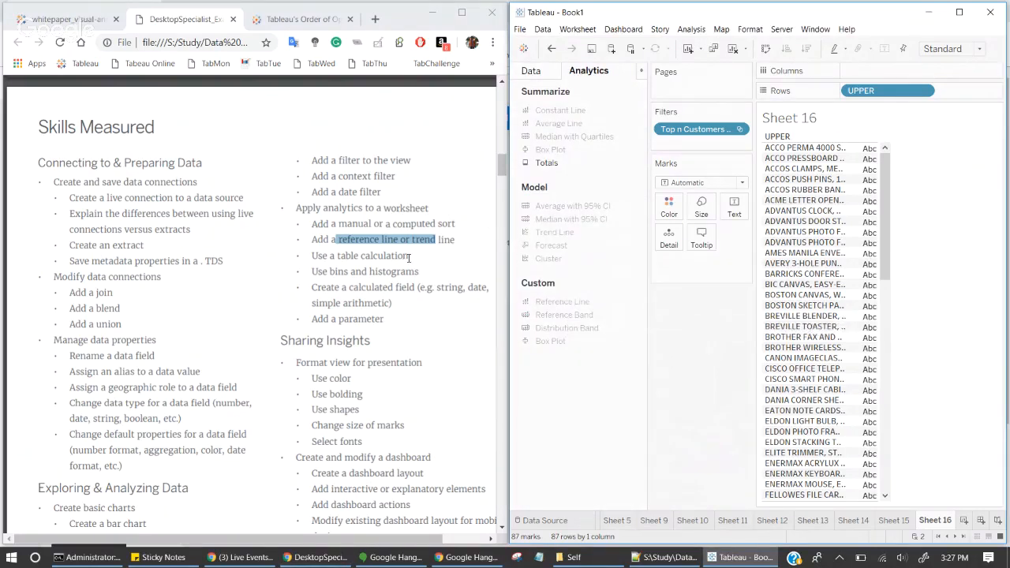
left_click_drag(408, 255, 337, 256)
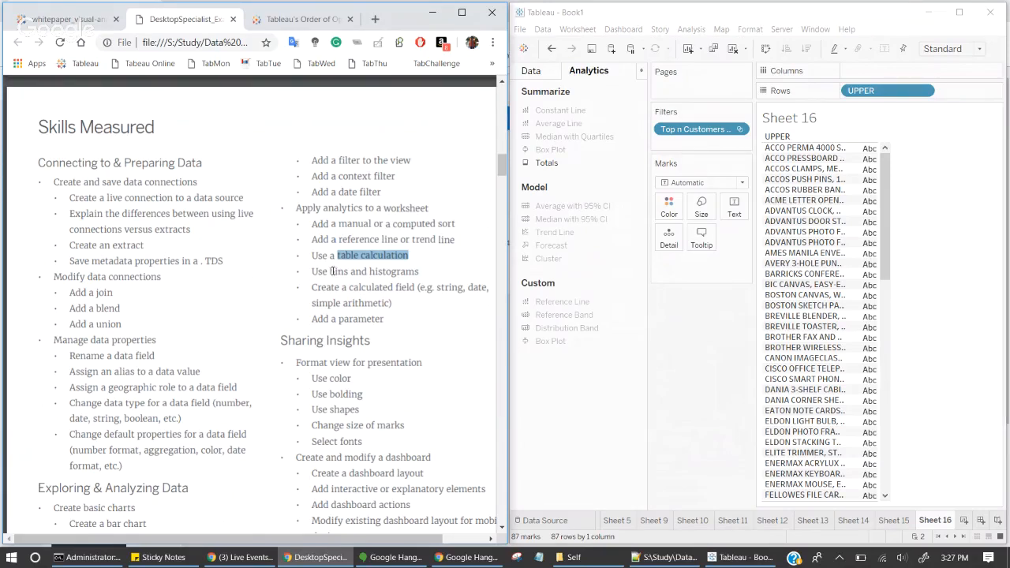
Step: Highlight "bins and histograms" in the exam guide and view the creation options available for the Postal Code dimension
left_click_drag(328, 272, 423, 271)
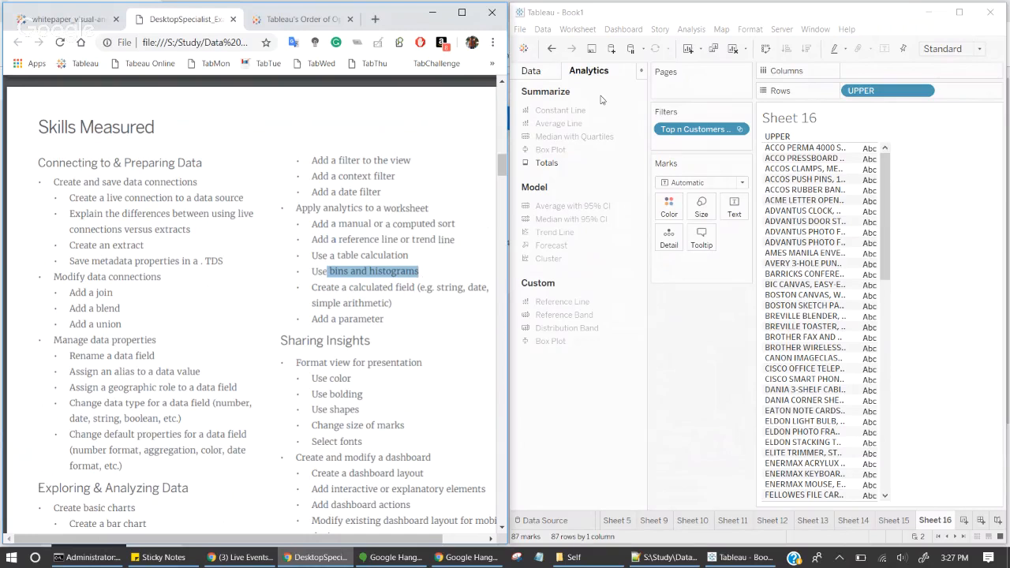
left_click(542, 74)
left_click(542, 71)
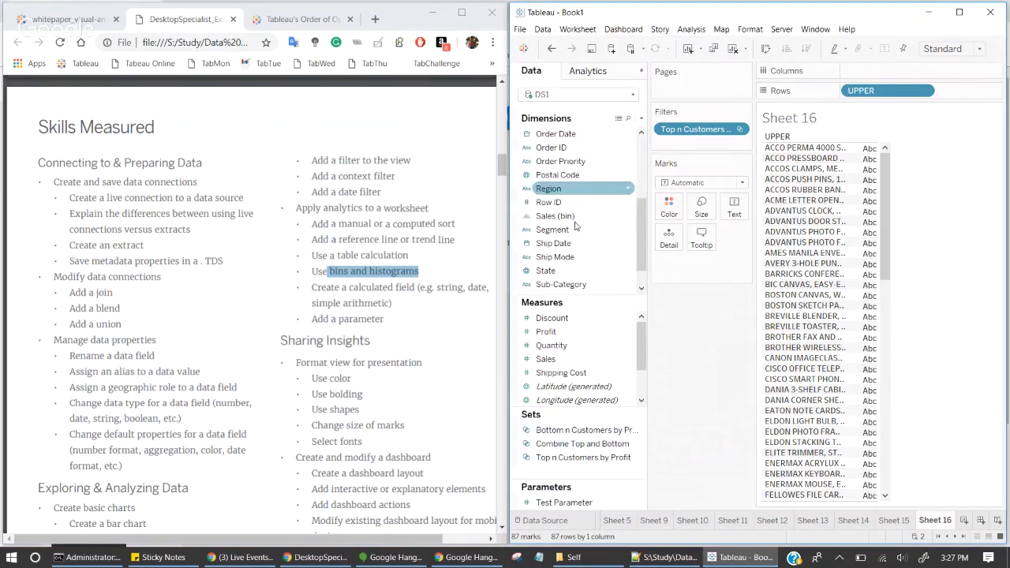
right_click(557, 175)
mouse_move(606, 273)
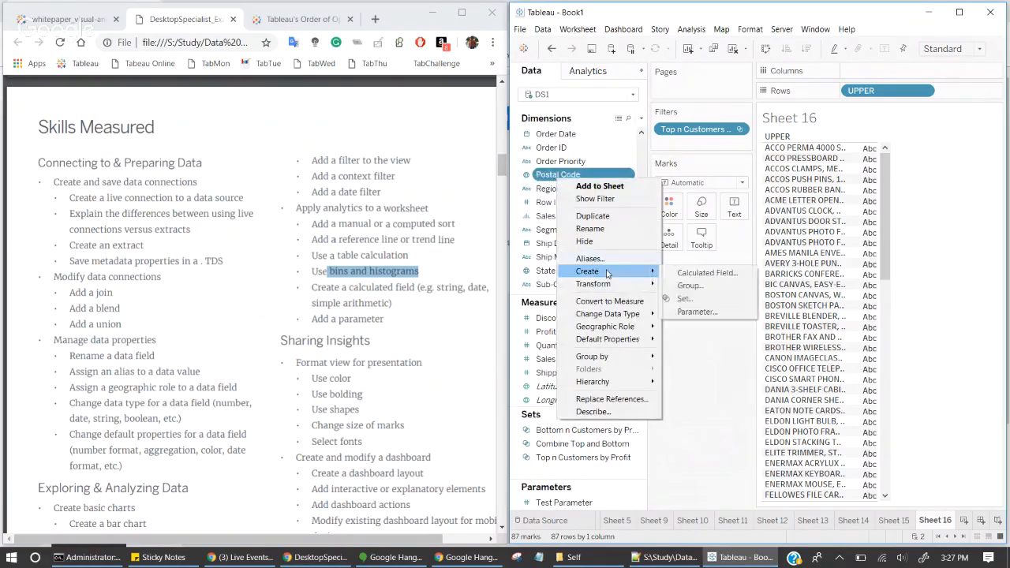
Step: Open a new calculated field from the Quantity measure, show the Number functions, view the ASIN description, and close the editor without saving
left_click(536, 348)
right_click(536, 347)
mouse_move(599, 195)
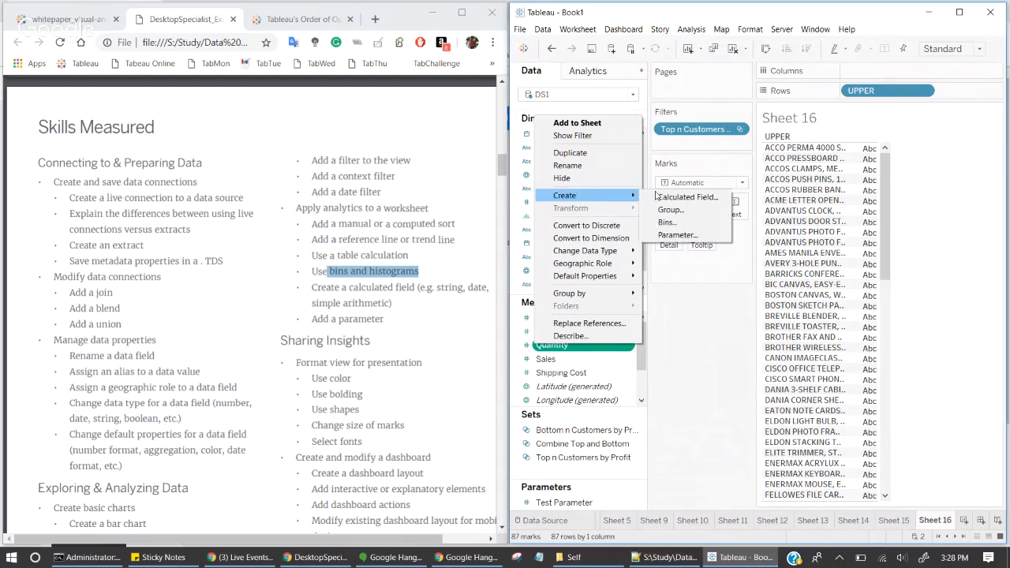
left_click(659, 198)
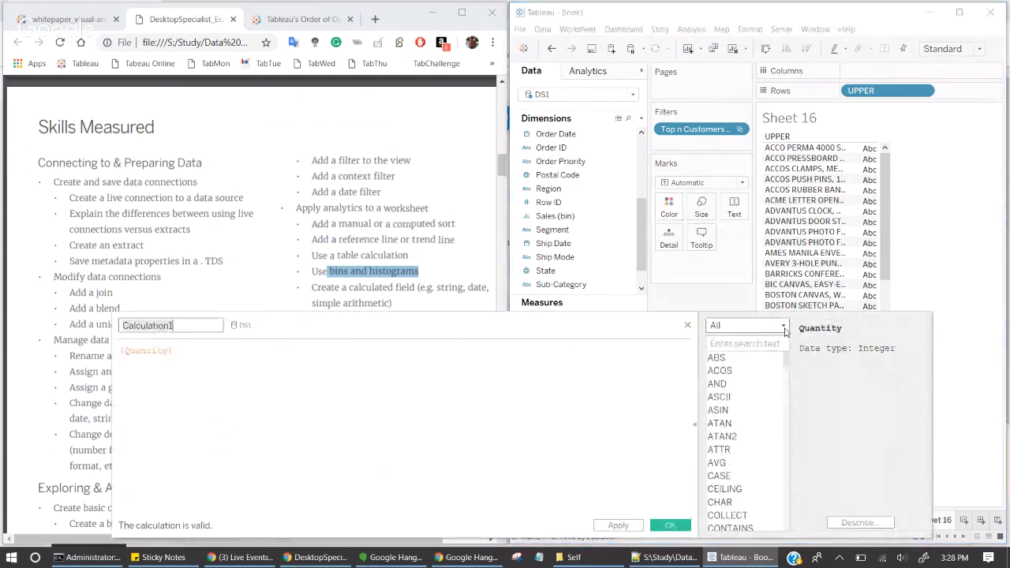
left_click(745, 325)
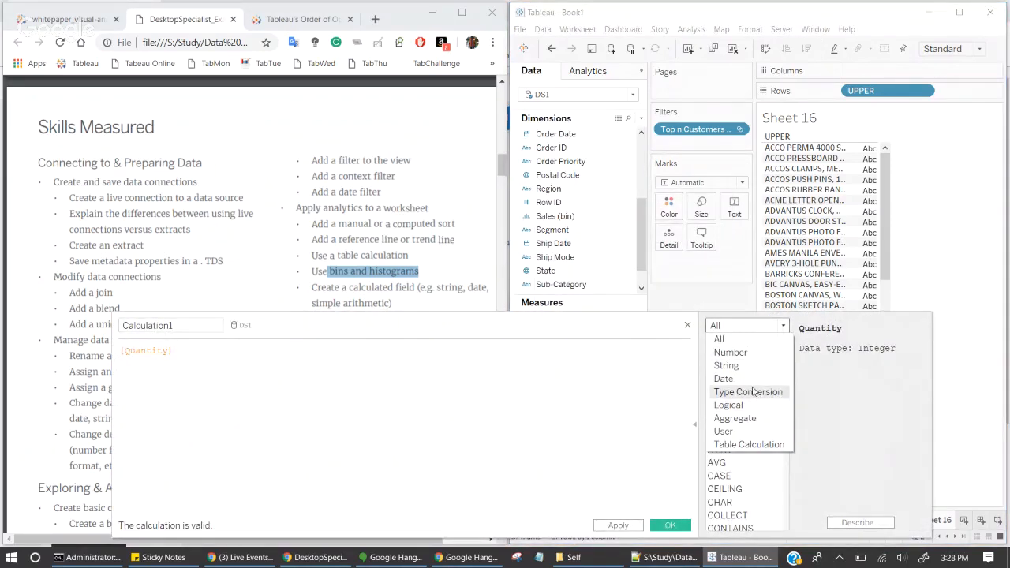
left_click(743, 354)
left_click(740, 384)
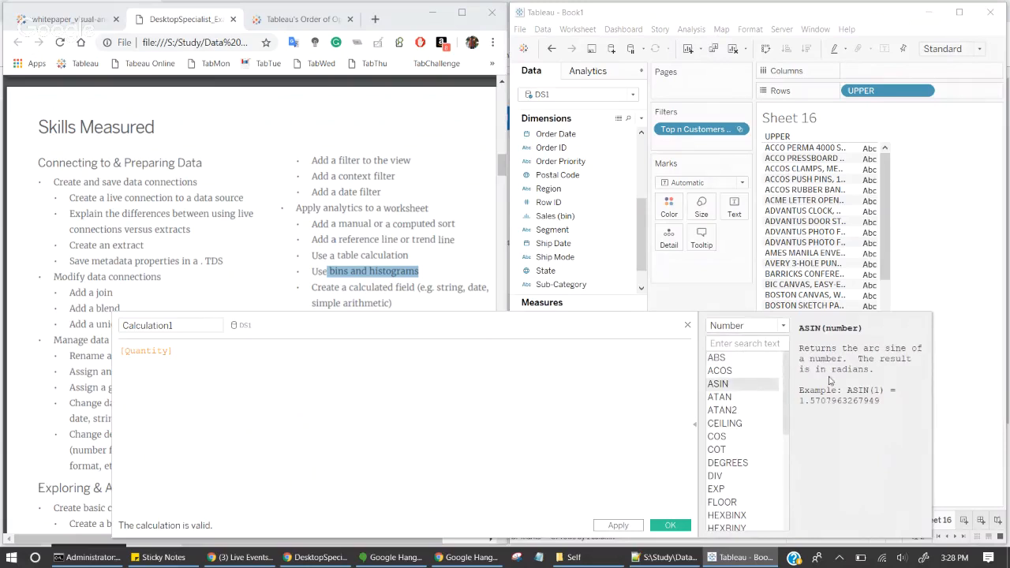
left_click(687, 327)
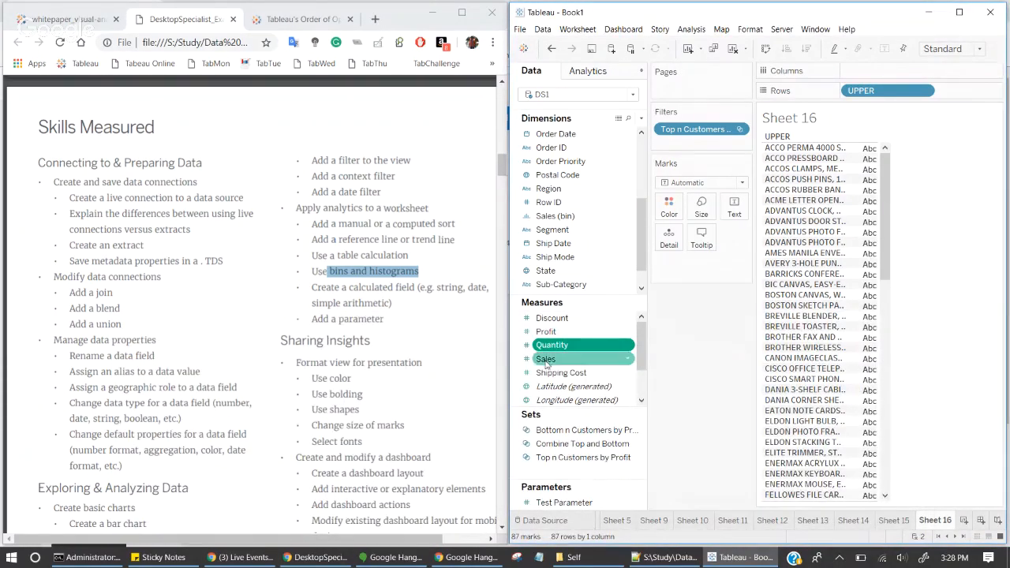
Step: View the available options for the Combine Top and Bottom set and highlight the "Sharing Insights" heading in the exam guide
right_click(593, 444)
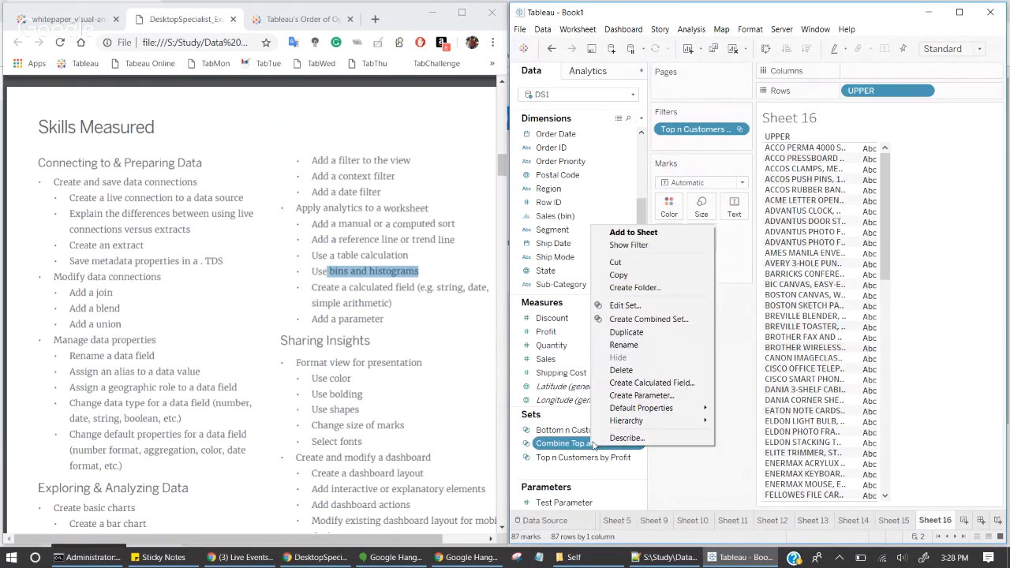
left_click(729, 355)
left_click(440, 324)
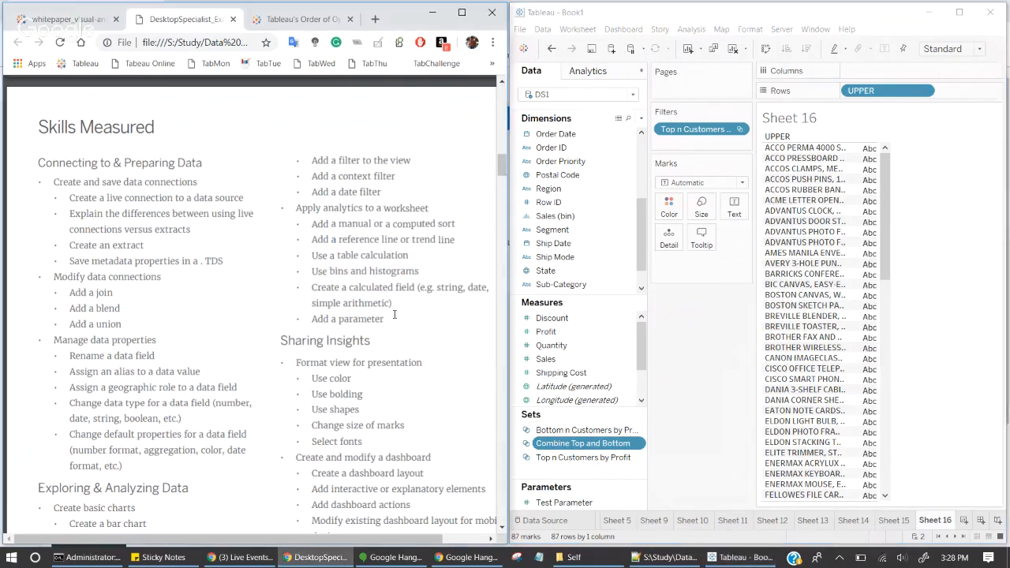
left_click_drag(280, 339, 375, 337)
left_click(392, 341)
scroll(431, 198, "down", 2)
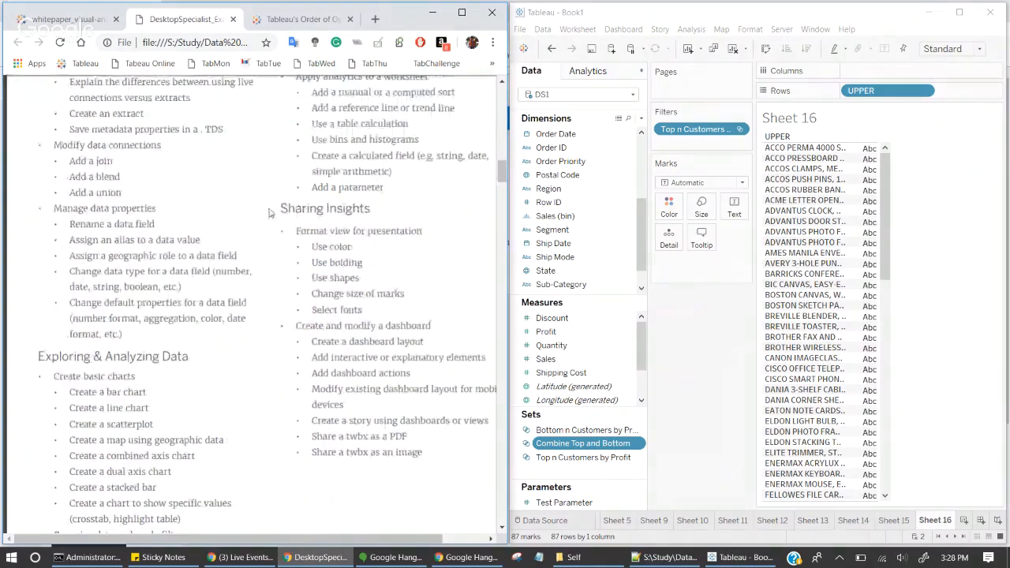
left_click_drag(281, 207, 385, 210)
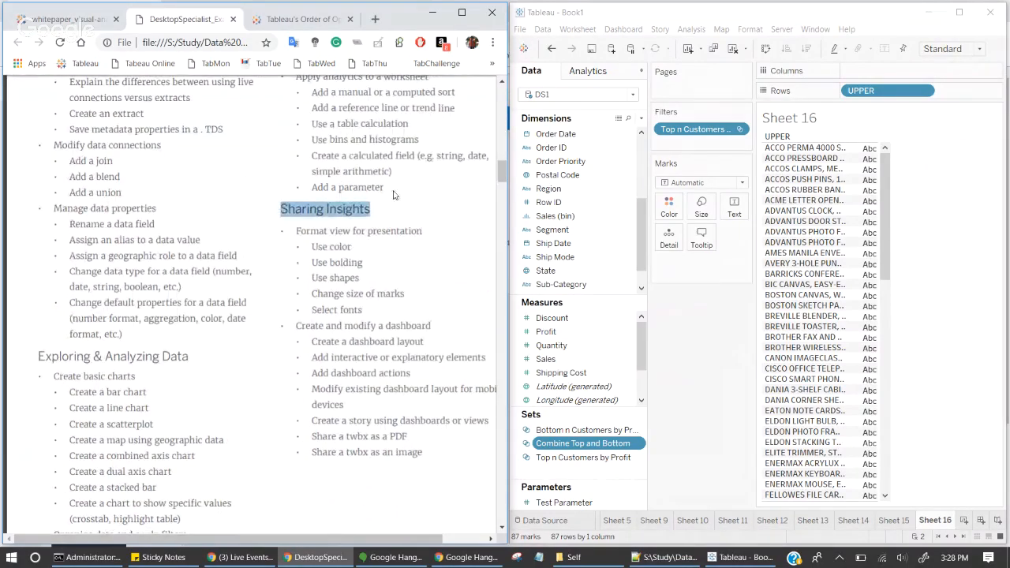